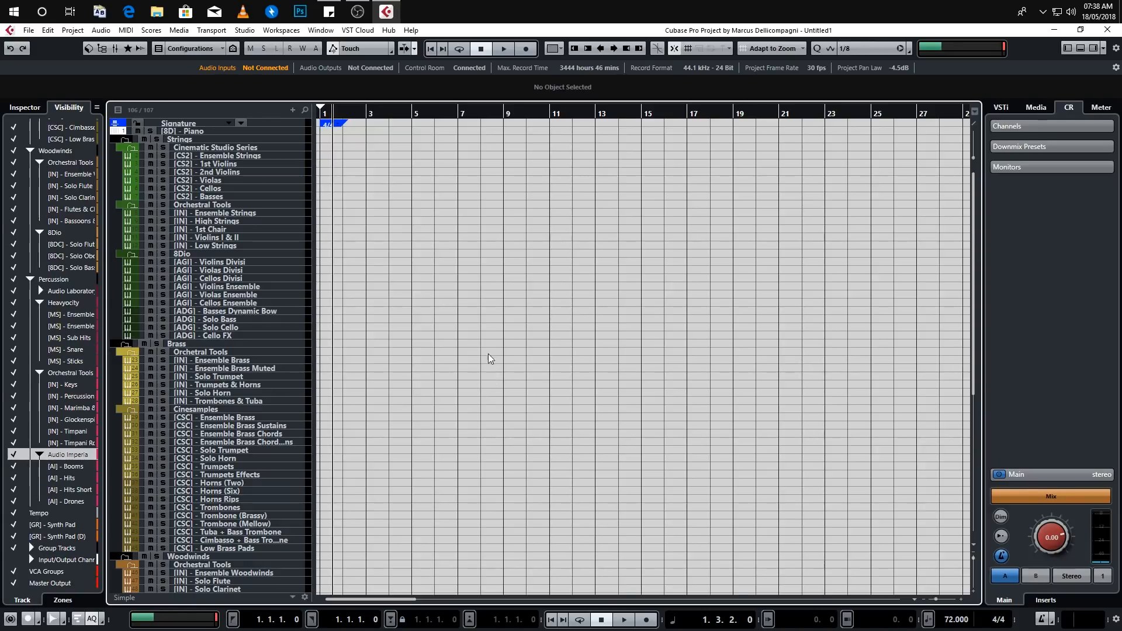
# Step: Look over the orchestral track list, the selected folder's Inspector, the track visibility tree and the full MixConsole
pyautogui.scroll(-5, 489, 355)
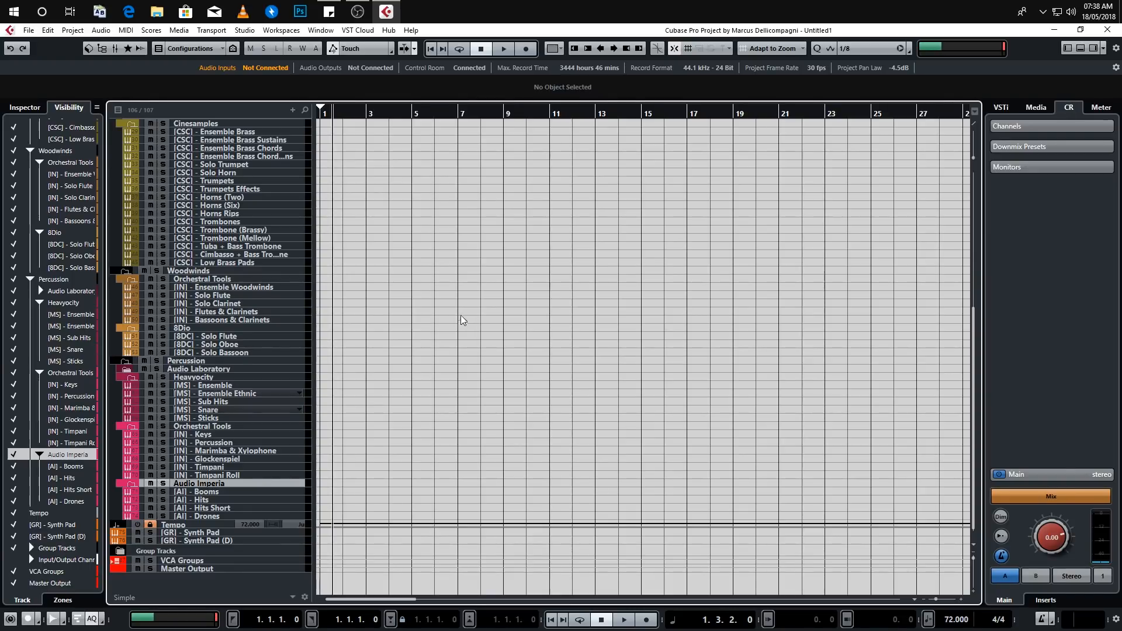
pyautogui.scroll(10, 442, 400)
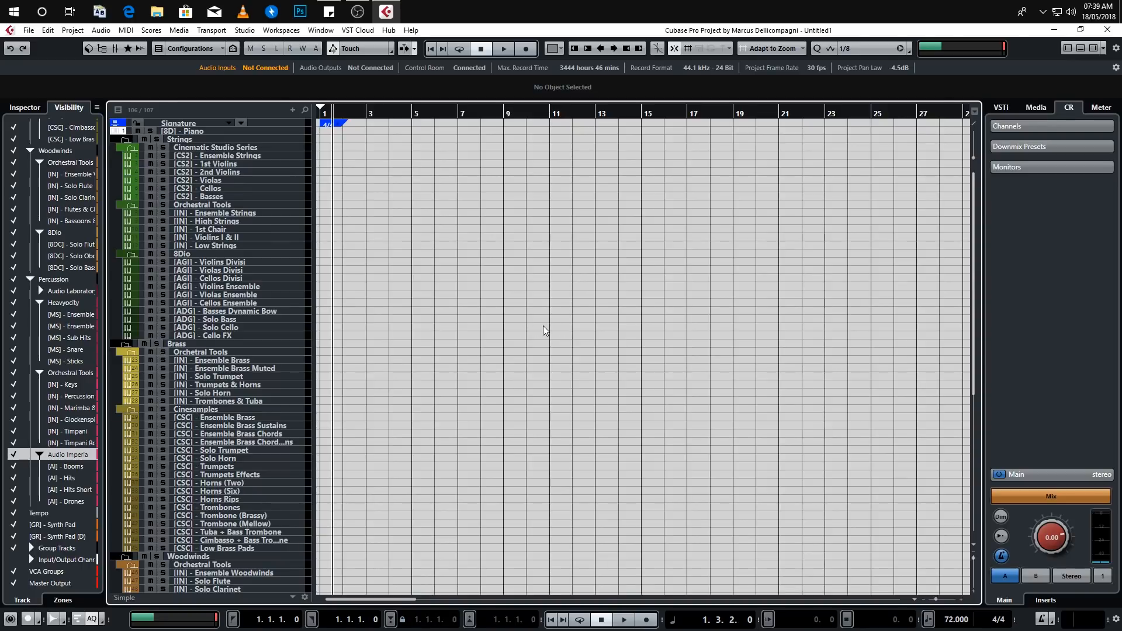
pyautogui.click(32, 110)
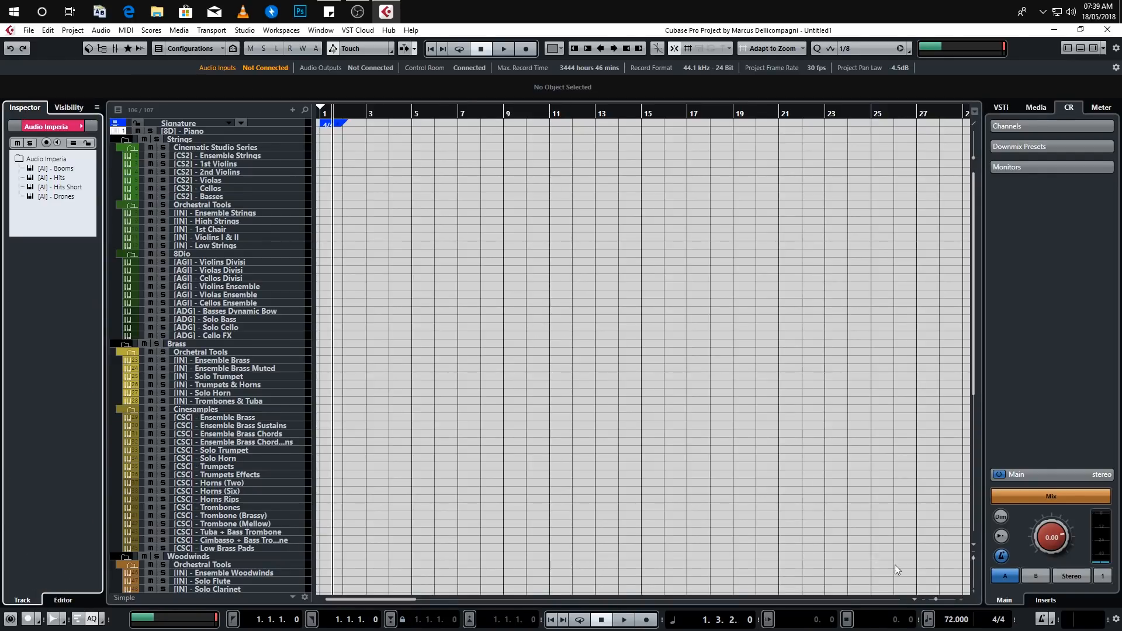
pyautogui.click(973, 558)
pyautogui.moveTo(973, 559); pyautogui.dragTo(970, 542)
pyautogui.scroll(-5, 571, 320)
pyautogui.scroll(5, 571, 320)
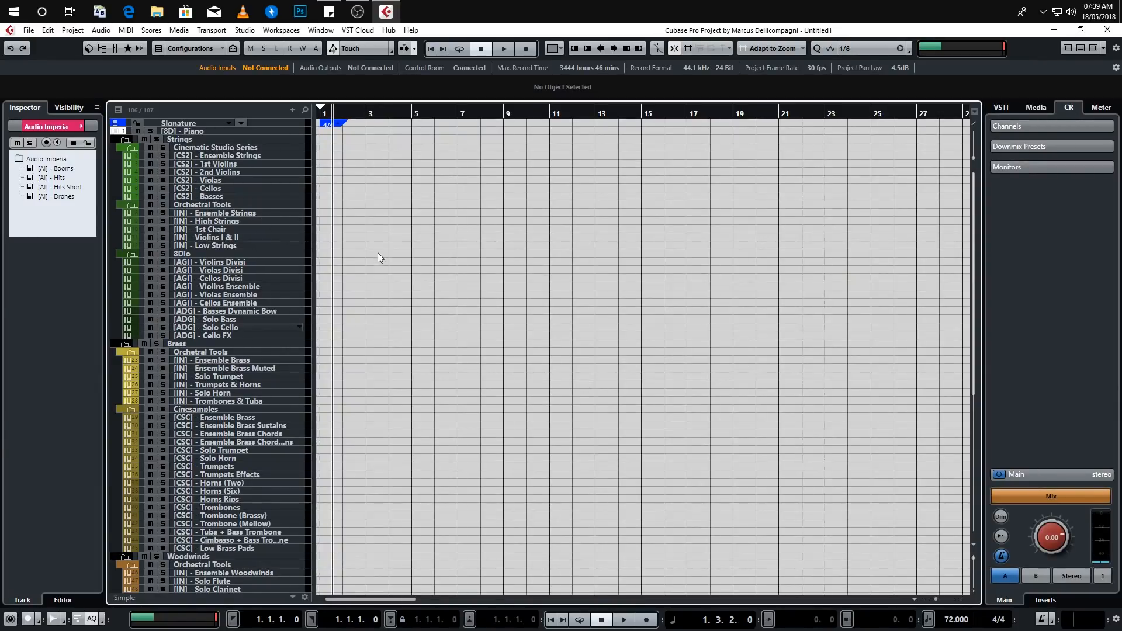
pyautogui.click(68, 107)
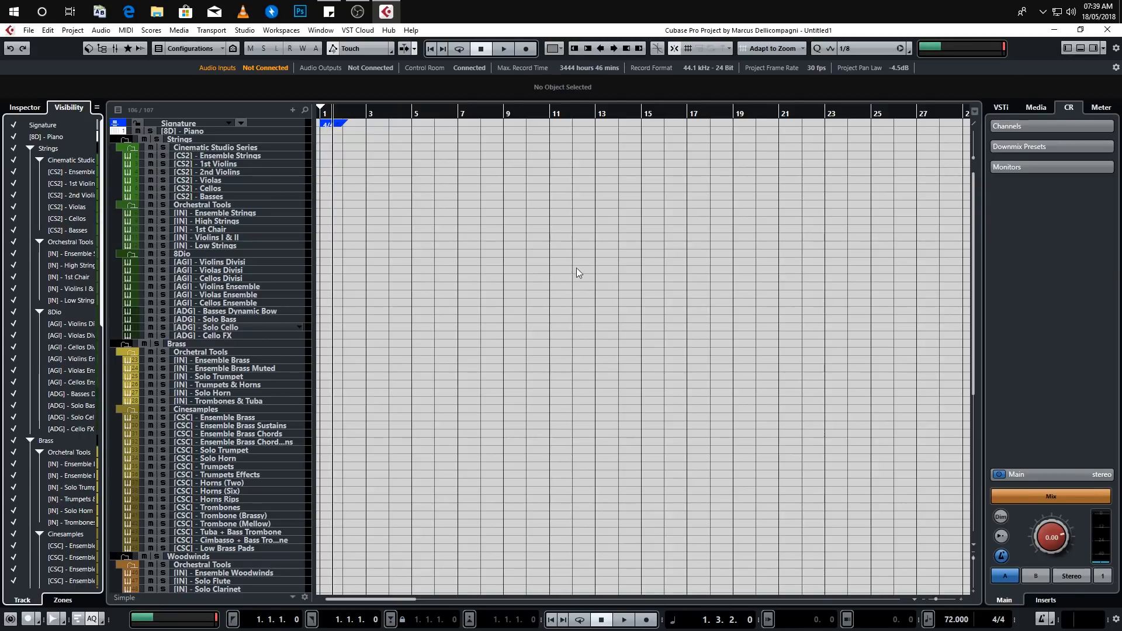
pyautogui.press('F3')
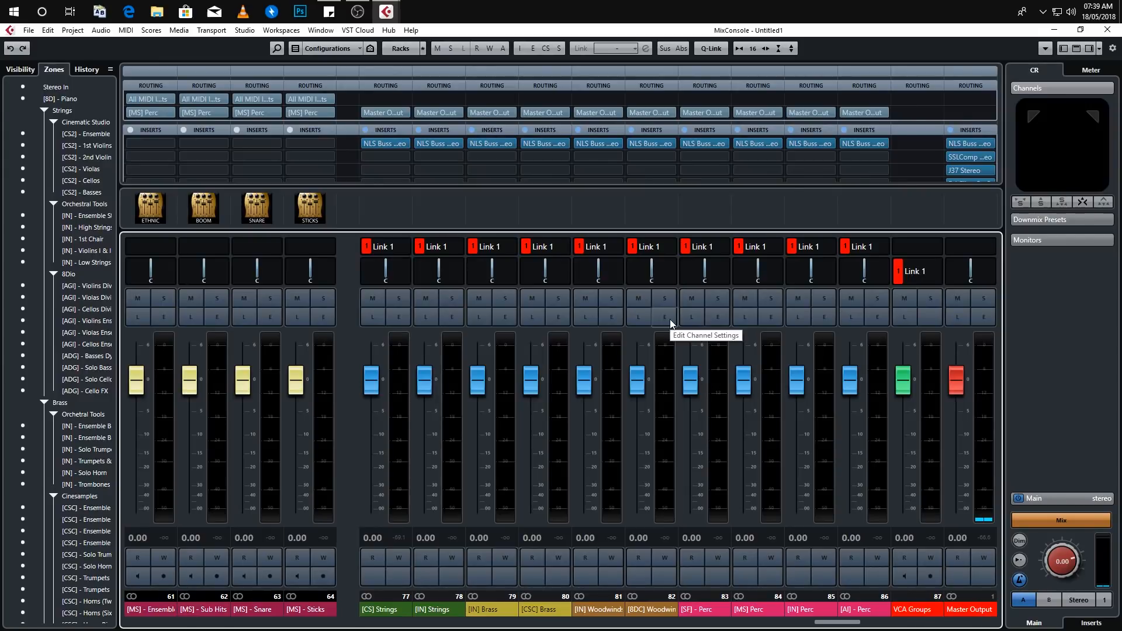
pyautogui.press('F3')
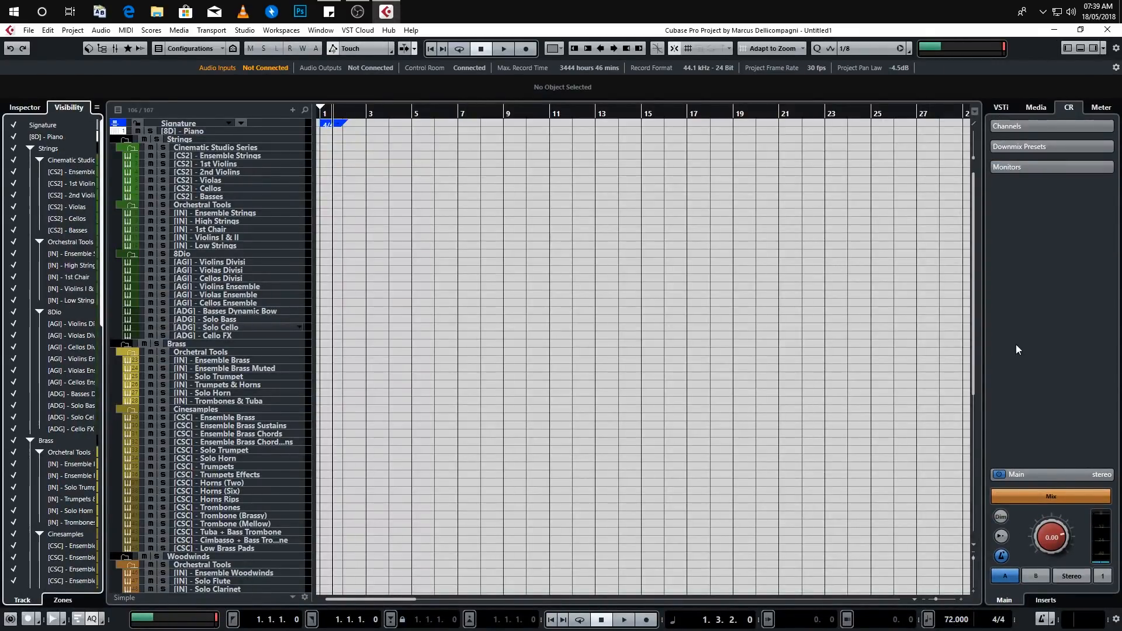
# Step: Hide the right and left zones of the project window and show the lower zone
pyautogui.click(1093, 49)
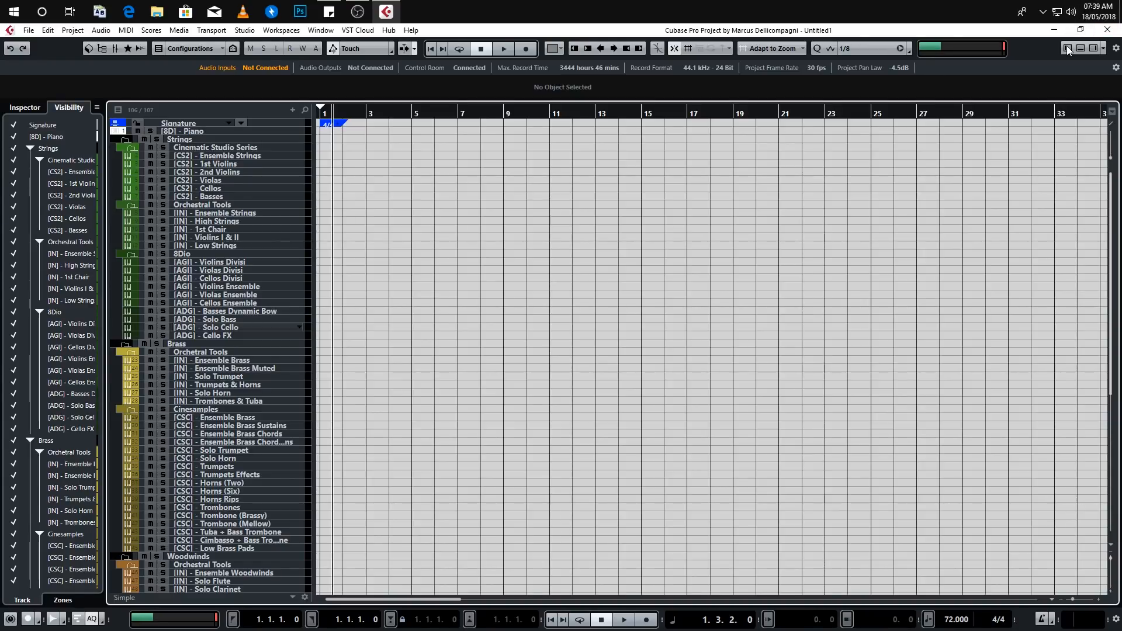
pyautogui.click(1067, 47)
pyautogui.click(1081, 48)
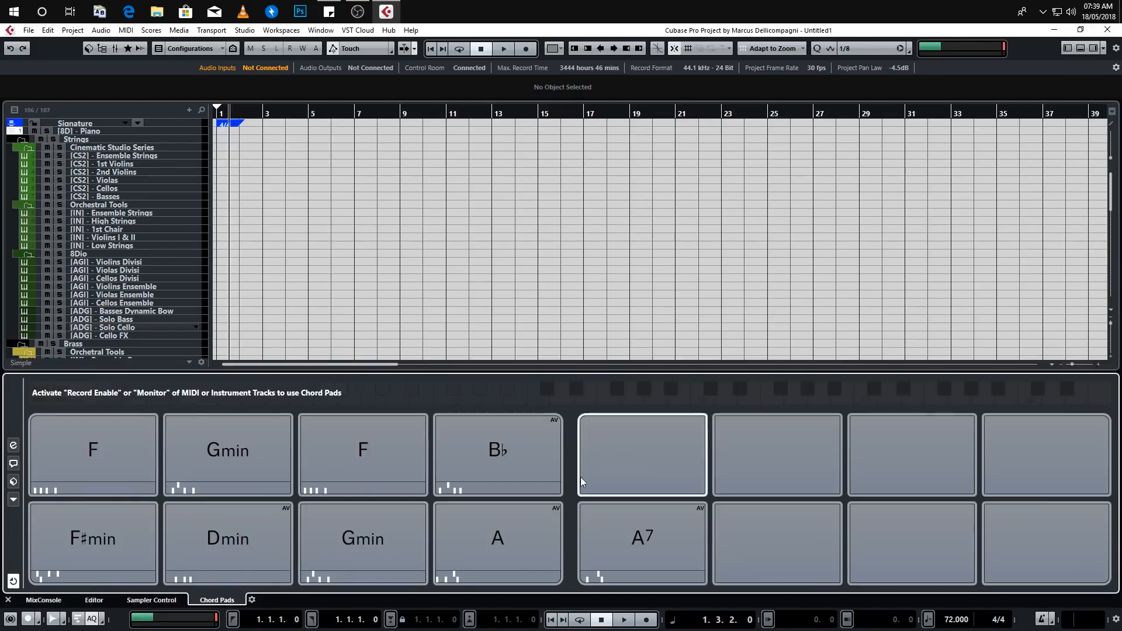
# Step: Show the MixConsole faders in the lower zone and size the zone to about half of the project window's height
pyautogui.moveTo(521, 373); pyautogui.dragTo(525, 278)
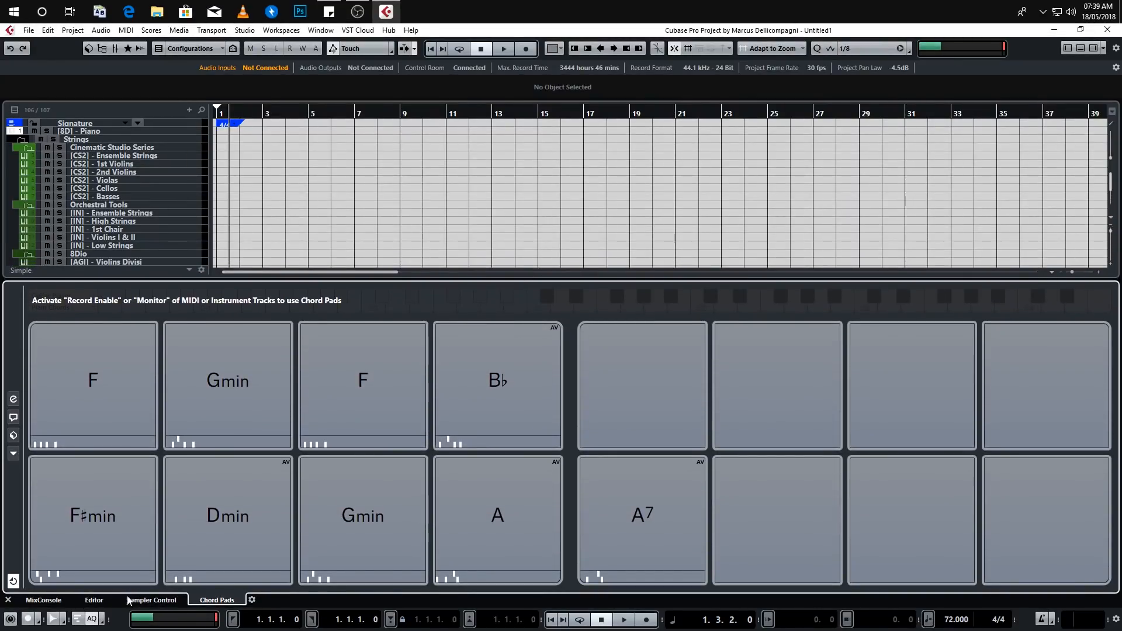
pyautogui.click(94, 600)
pyautogui.click(53, 602)
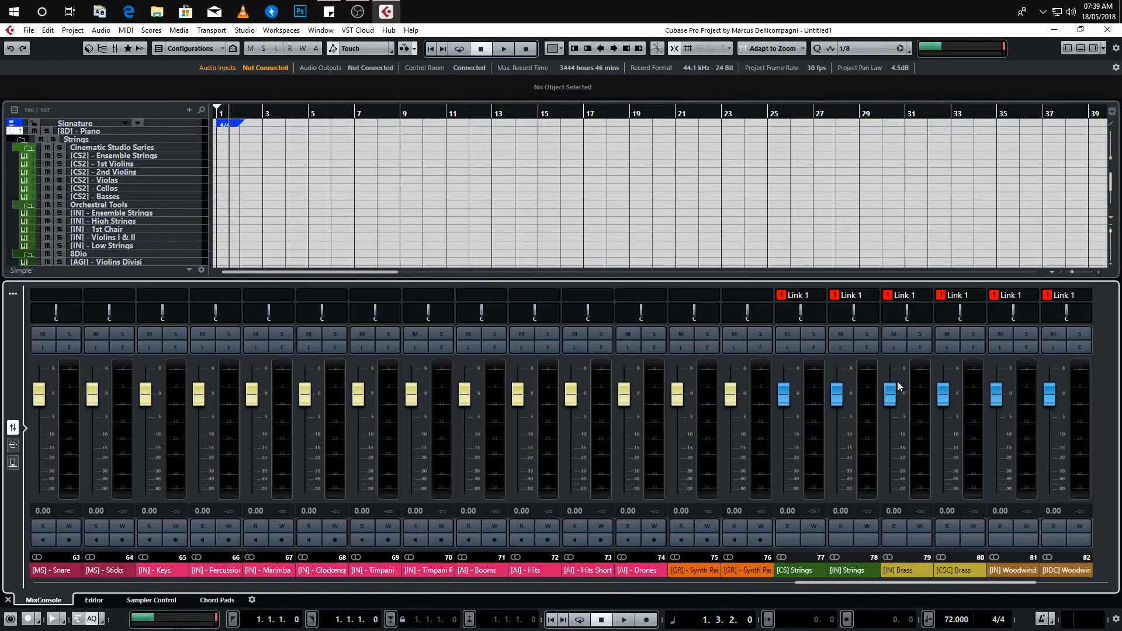
pyautogui.click(13, 445)
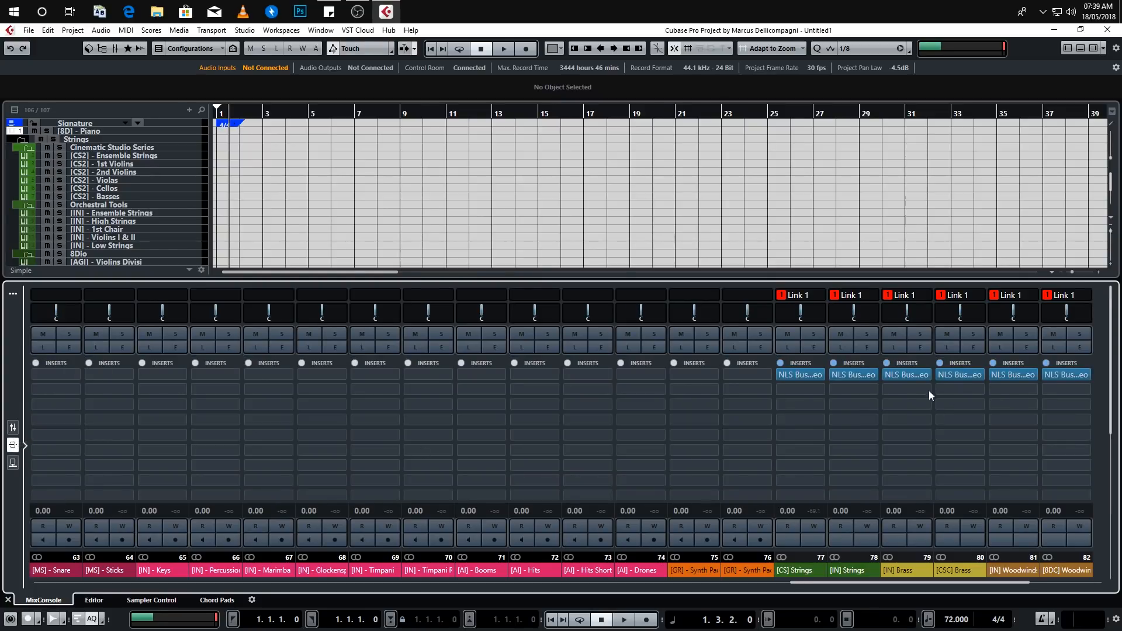
pyautogui.click(13, 427)
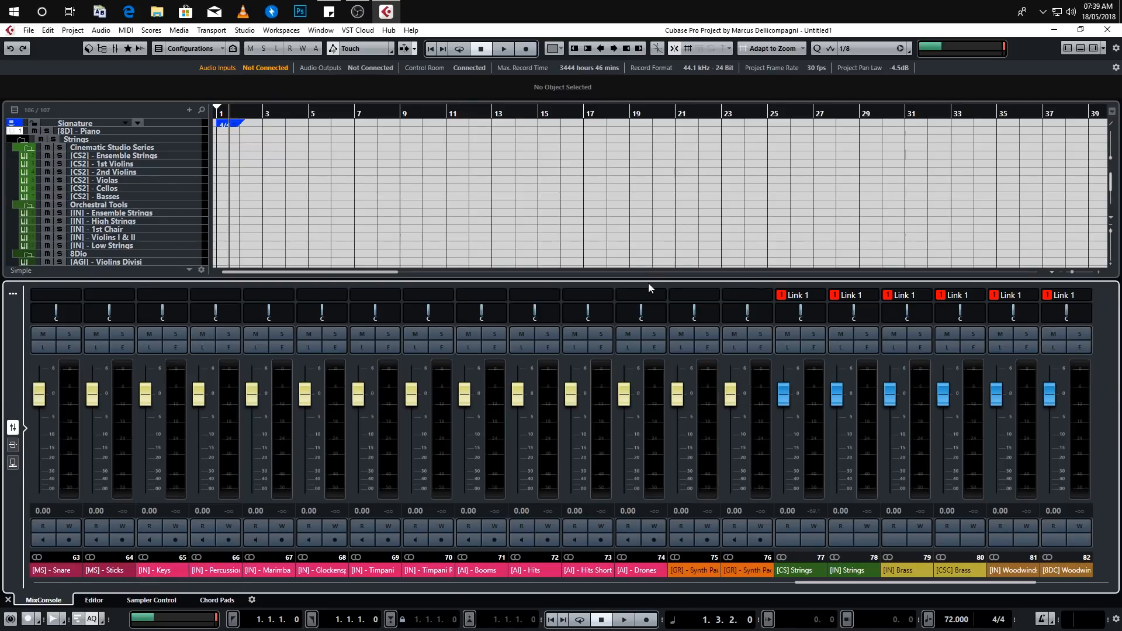
pyautogui.moveTo(638, 281); pyautogui.dragTo(629, 333)
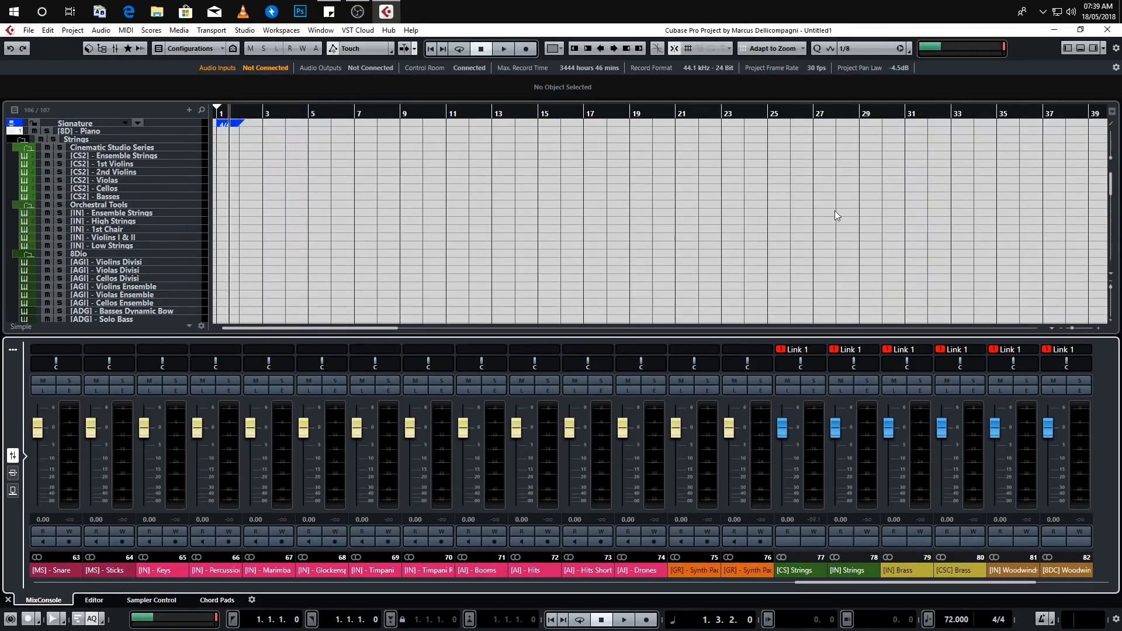
# Step: Open the Video Player, shrink its window and place it over the right end of the arrangement, above the mixer
pyautogui.click(249, 31)
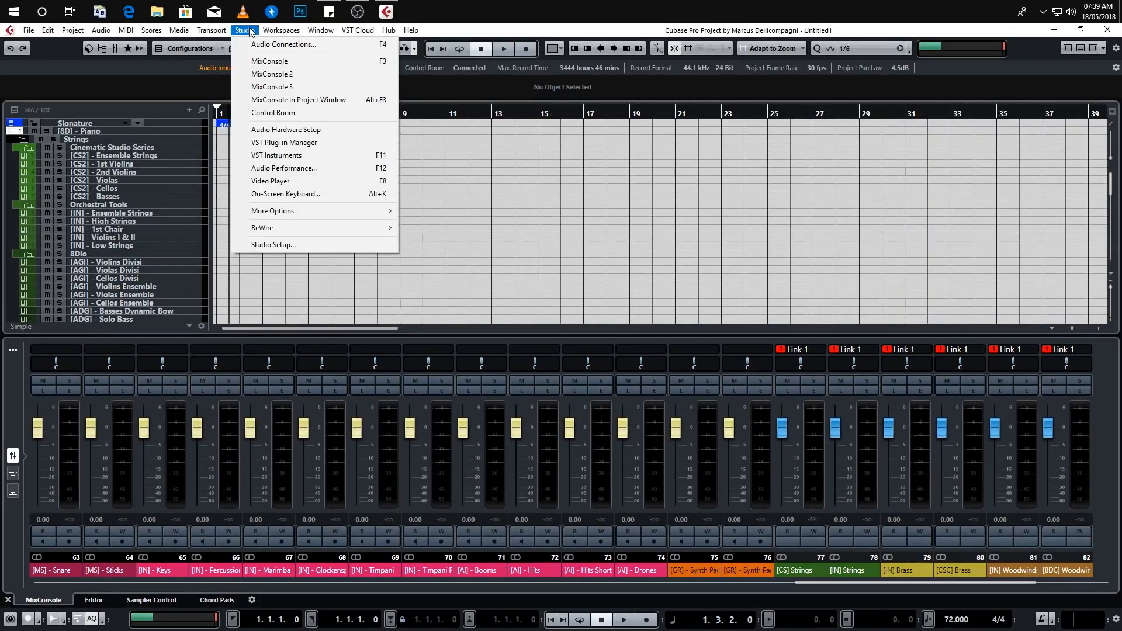
pyautogui.click(318, 185)
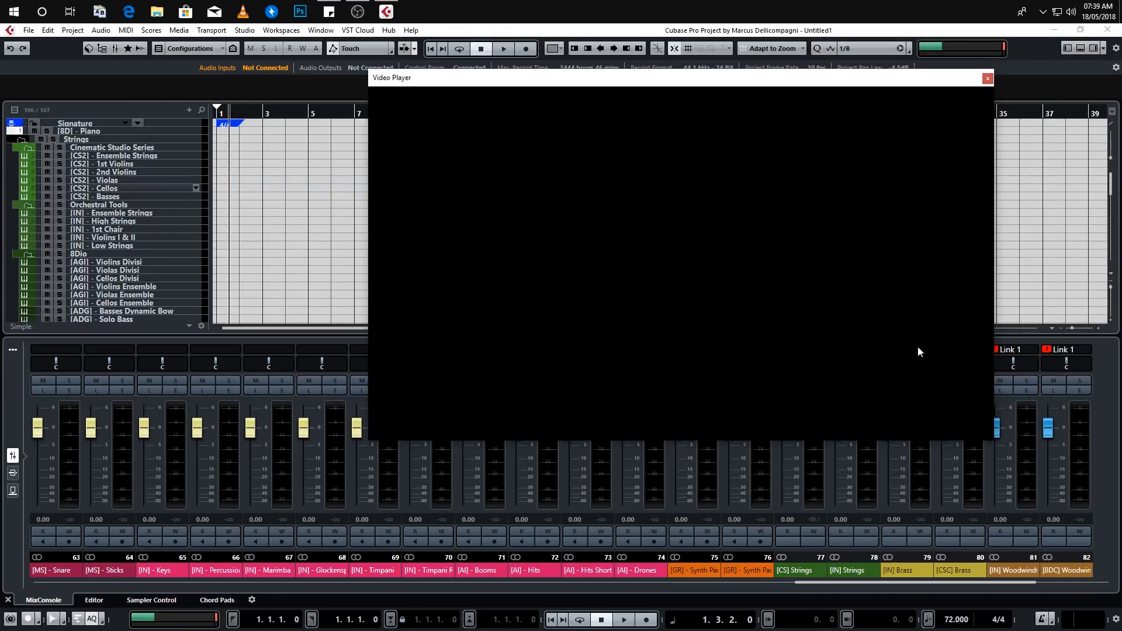
pyautogui.moveTo(994, 430); pyautogui.dragTo(765, 317)
pyautogui.moveTo(658, 72); pyautogui.dragTo(848, 92)
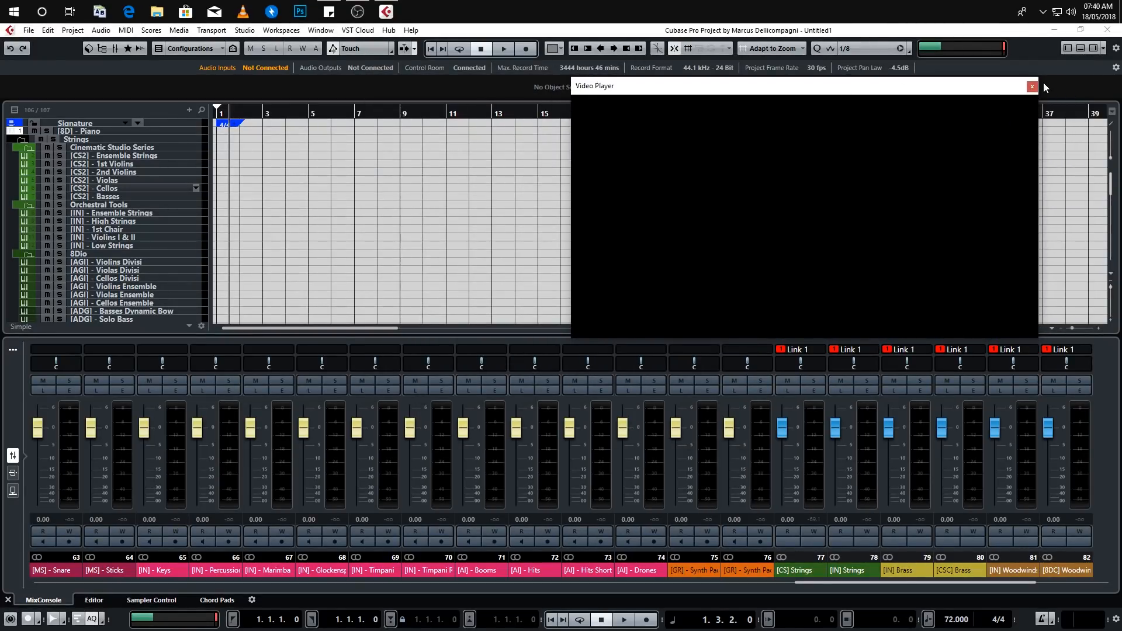
pyautogui.moveTo(1039, 78); pyautogui.dragTo(1034, 119)
# Step: Open the Audio Performance meter and position it over the lower-left part of the arrangement area
pyautogui.click(273, 31)
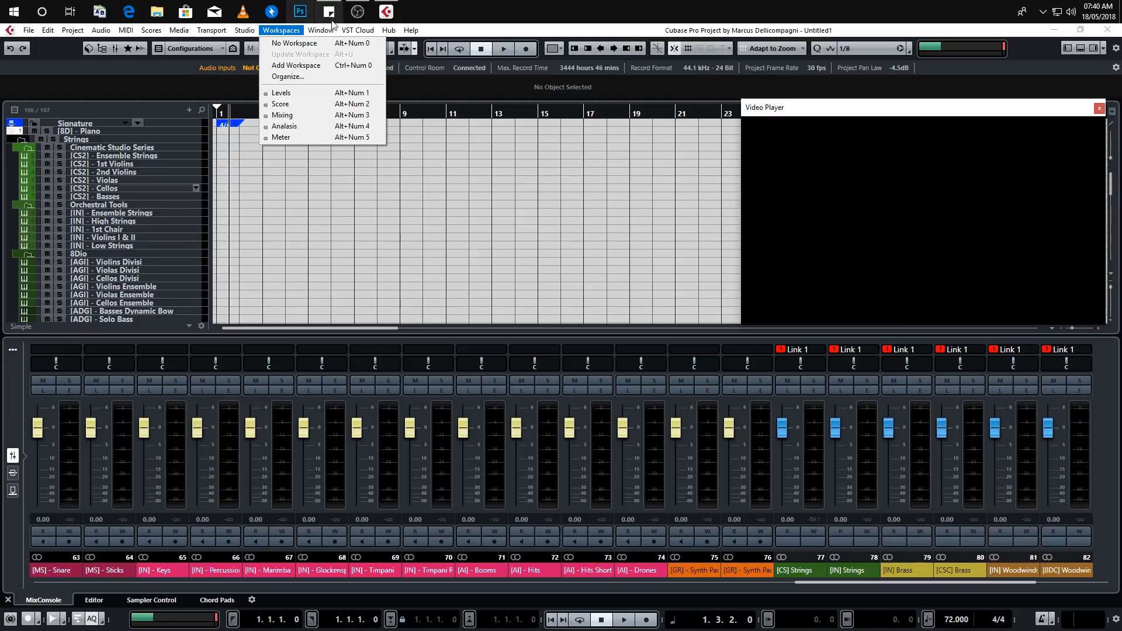
pyautogui.moveTo(244, 35)
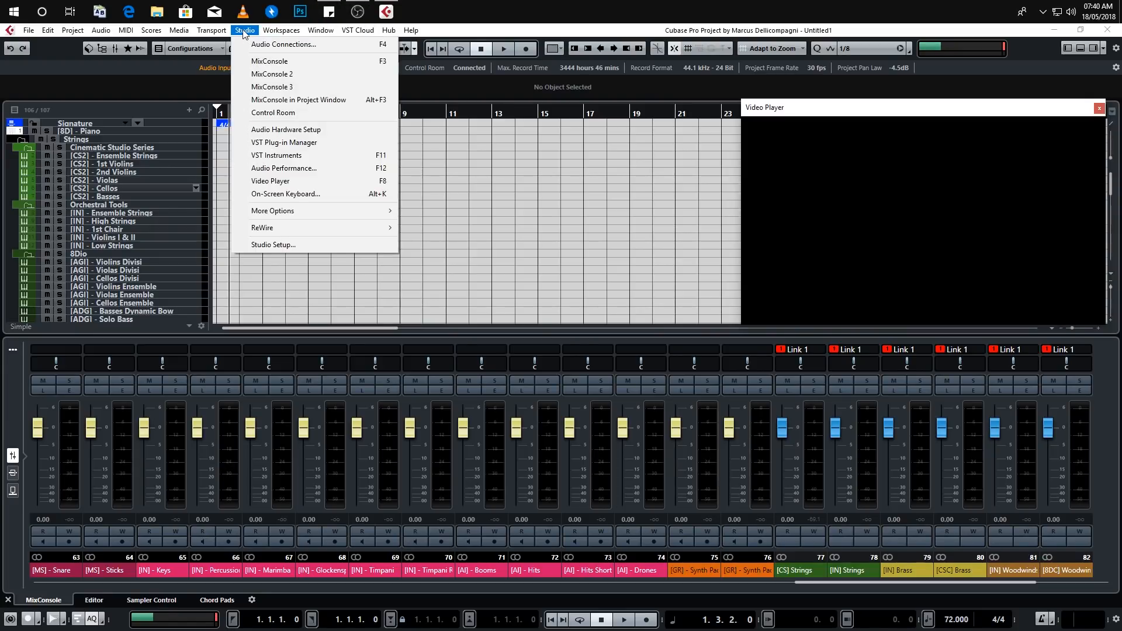
pyautogui.click(360, 167)
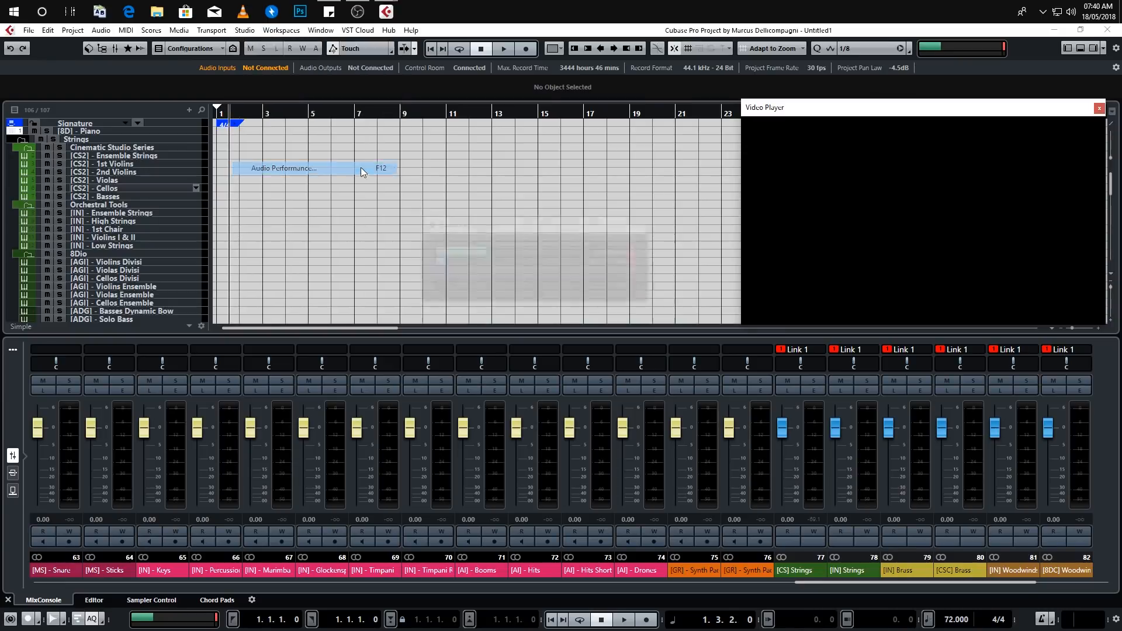
pyautogui.moveTo(514, 232); pyautogui.dragTo(304, 240)
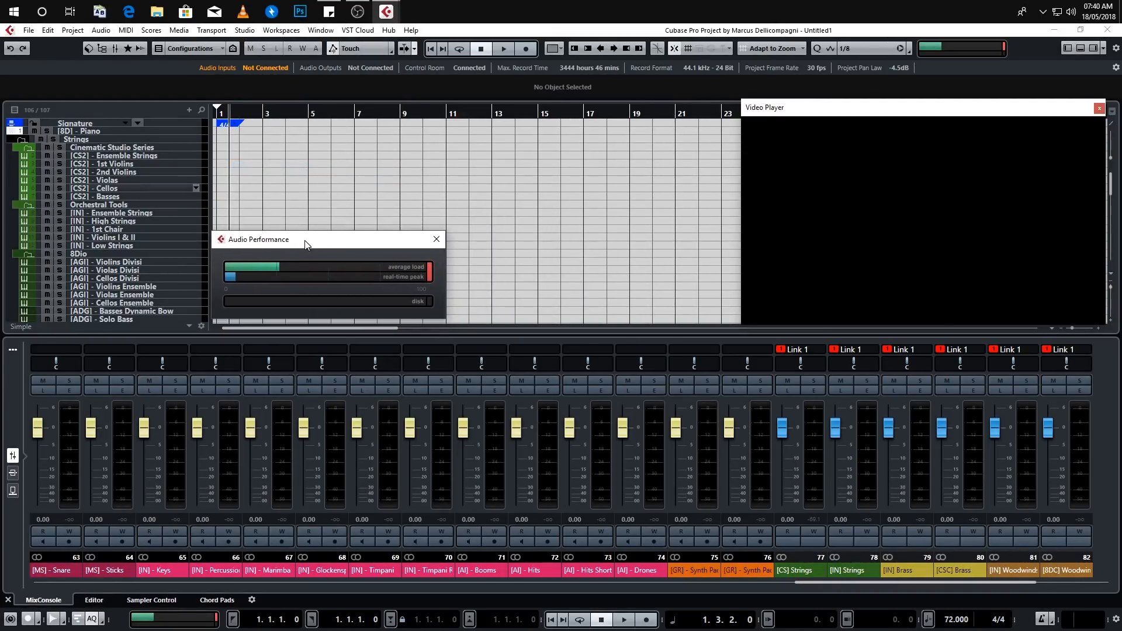
pyautogui.click(435, 235)
pyautogui.click(281, 29)
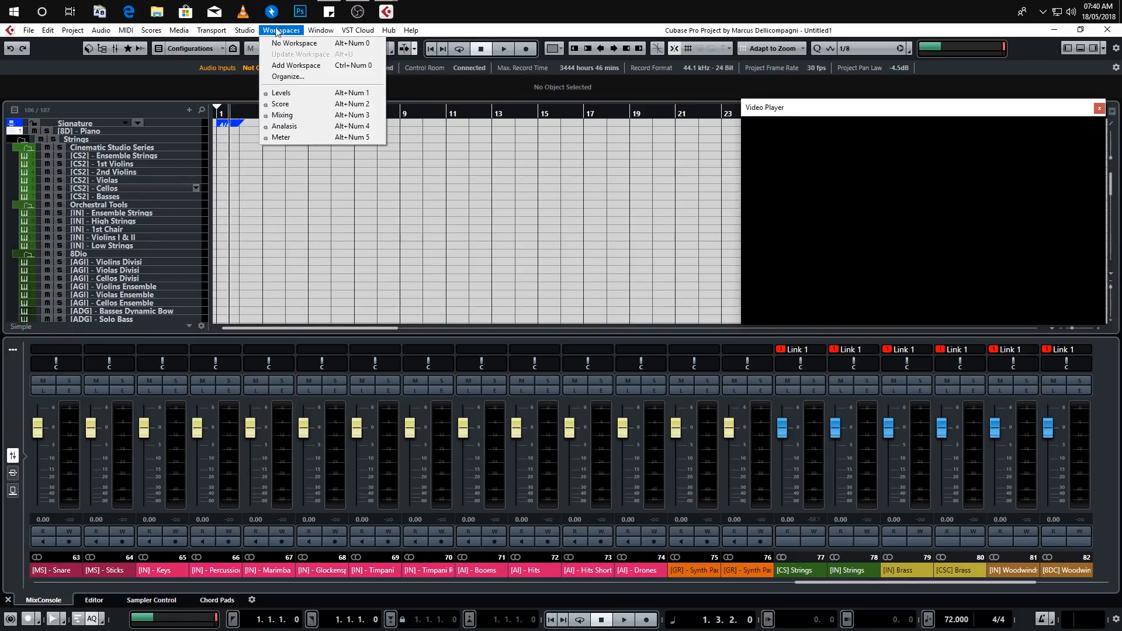
pyautogui.moveTo(244, 30)
pyautogui.click(314, 170)
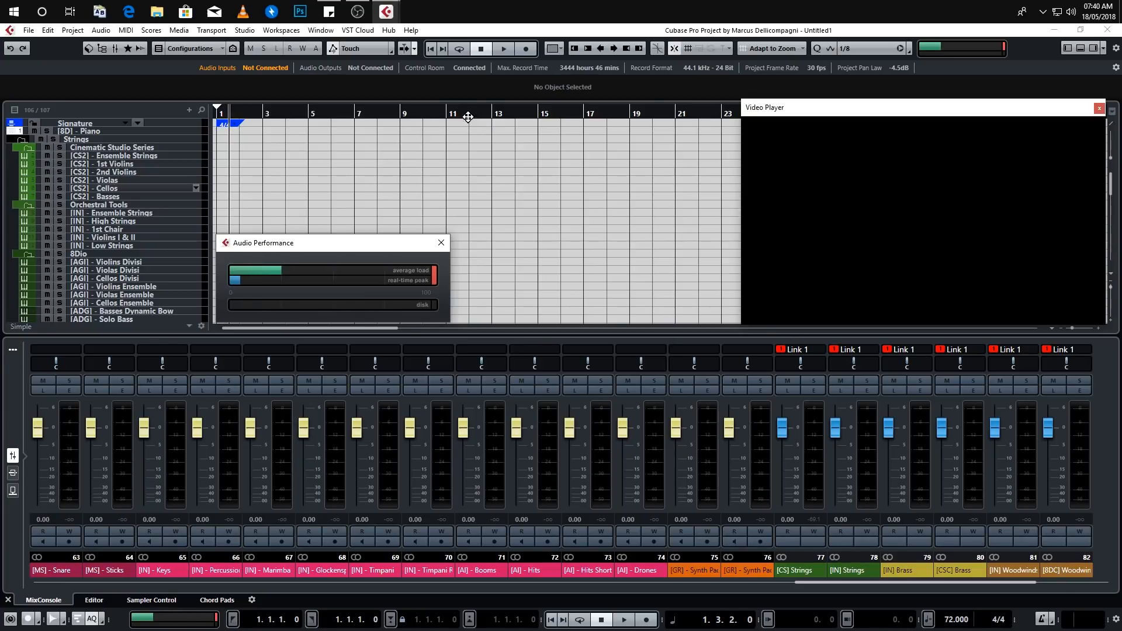
# Step: Save the current window layout as a new global workspace named Video and check it in the workspace list
pyautogui.click(275, 32)
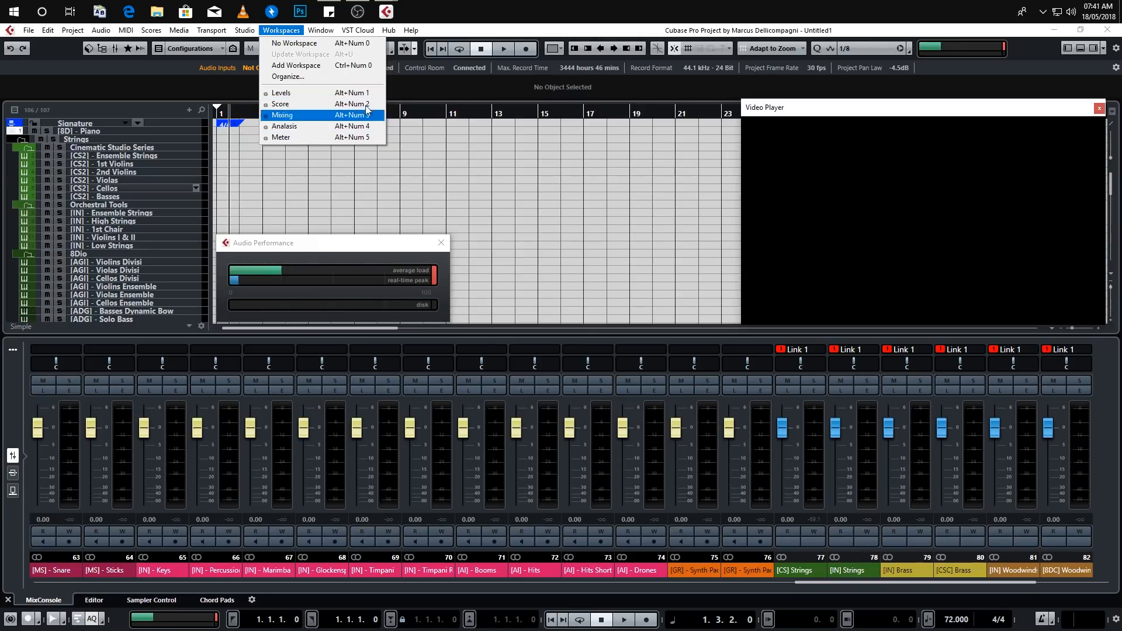
pyautogui.click(346, 71)
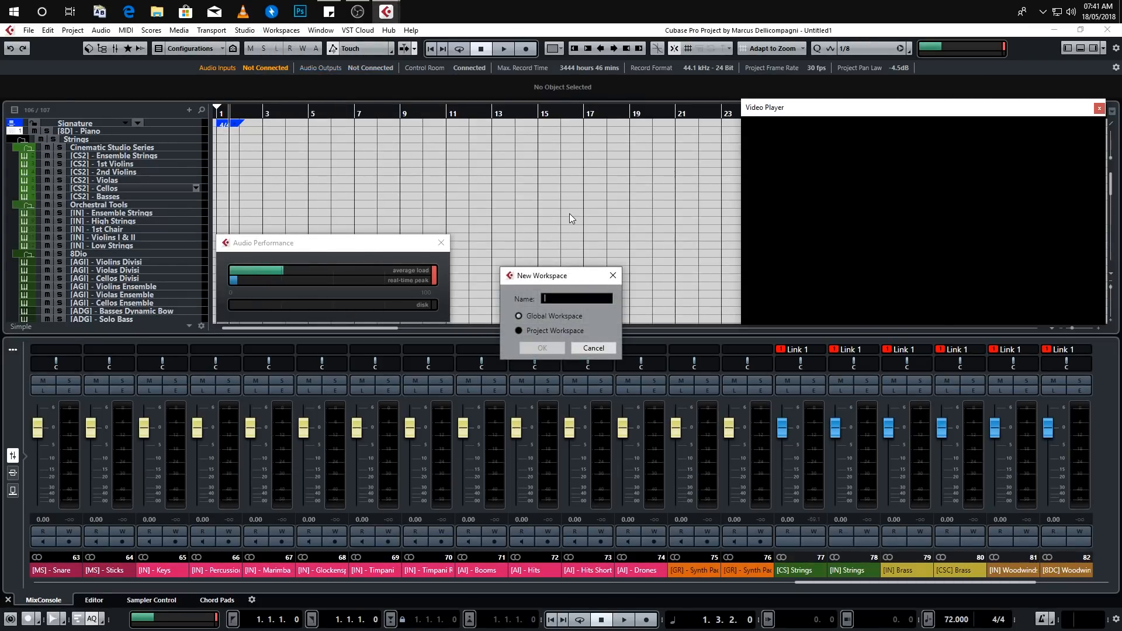
pyautogui.write('Video')
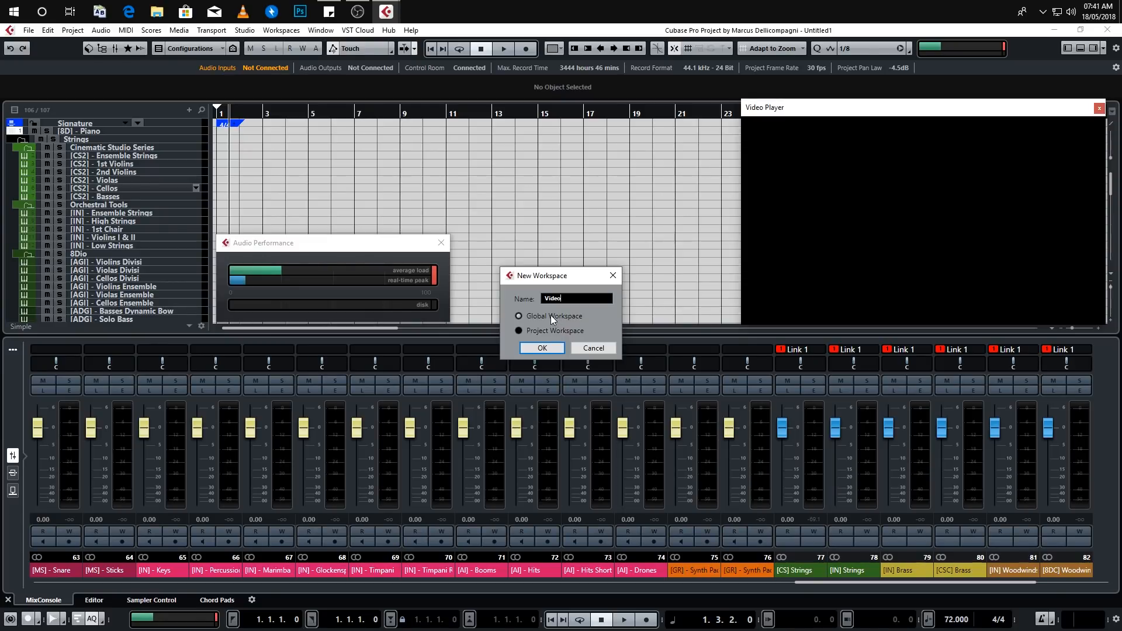
pyautogui.click(542, 348)
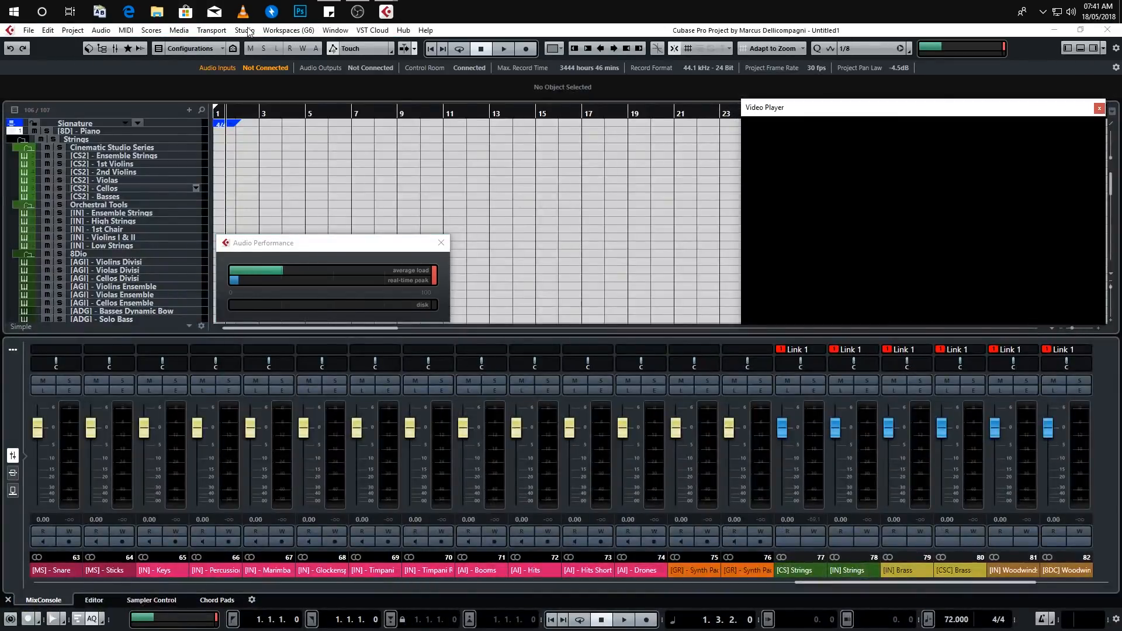
pyautogui.click(287, 31)
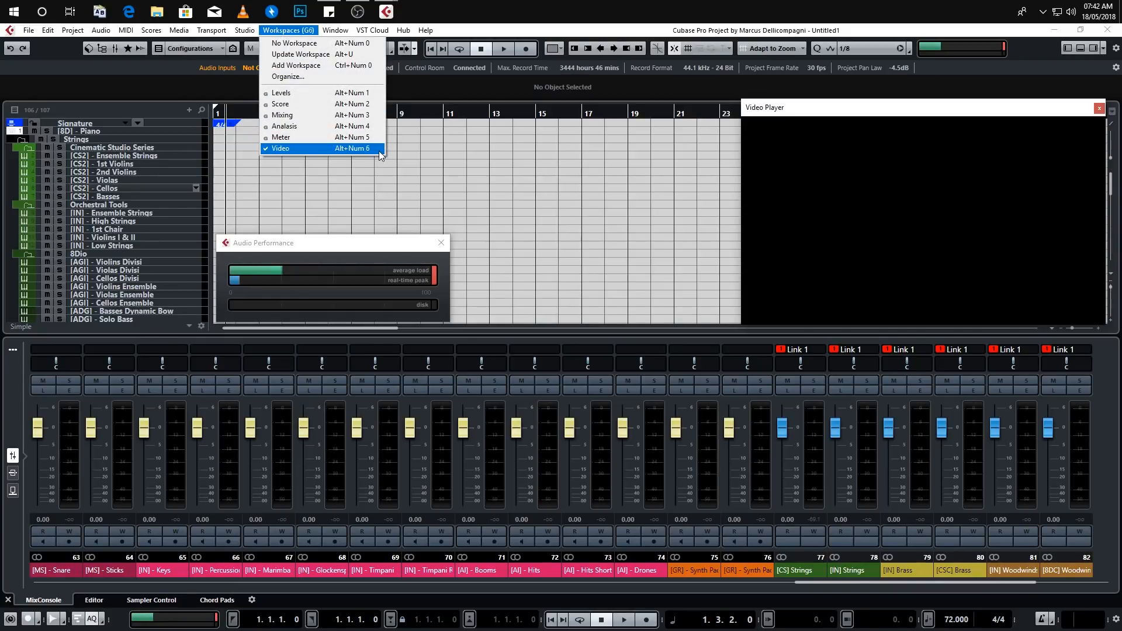
pyautogui.click(562, 188)
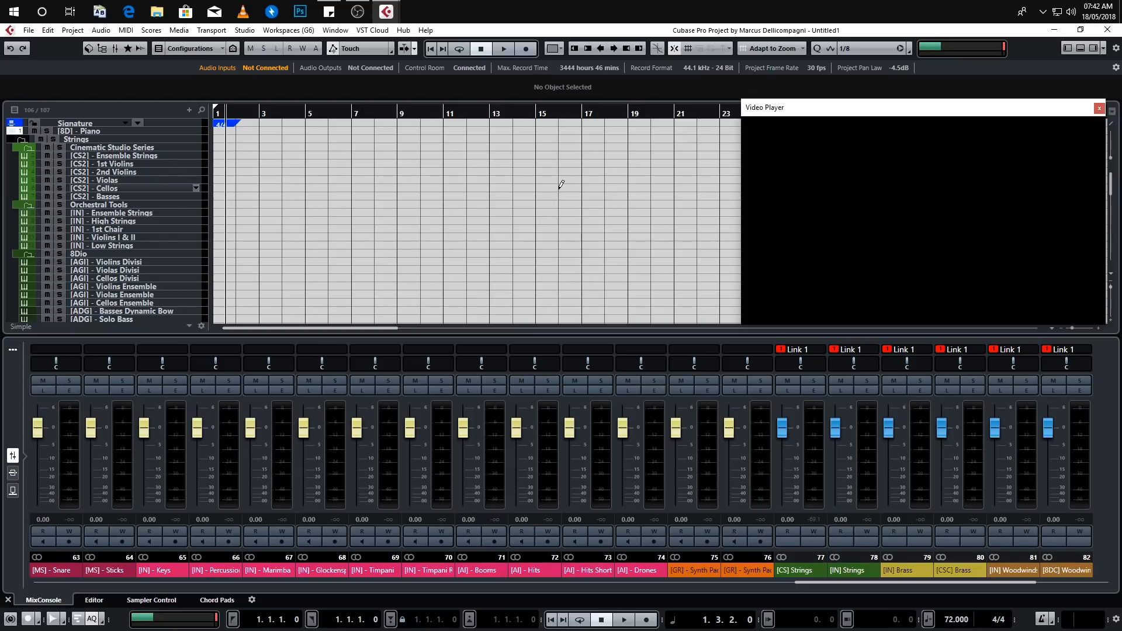
# Step: Recall the Levels, Score and Mixing workspaces in turn, reducing the track heights to compact rows in Score
pyautogui.press('alt+KP_1')
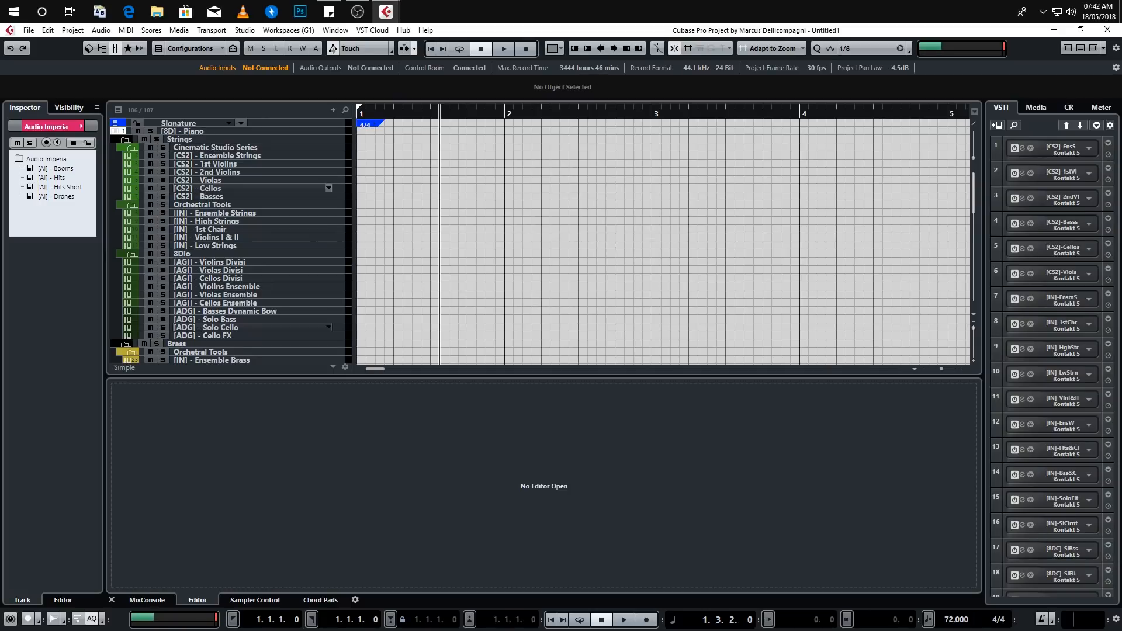
pyautogui.moveTo(0, 49); pyautogui.dragTo(0, 164)
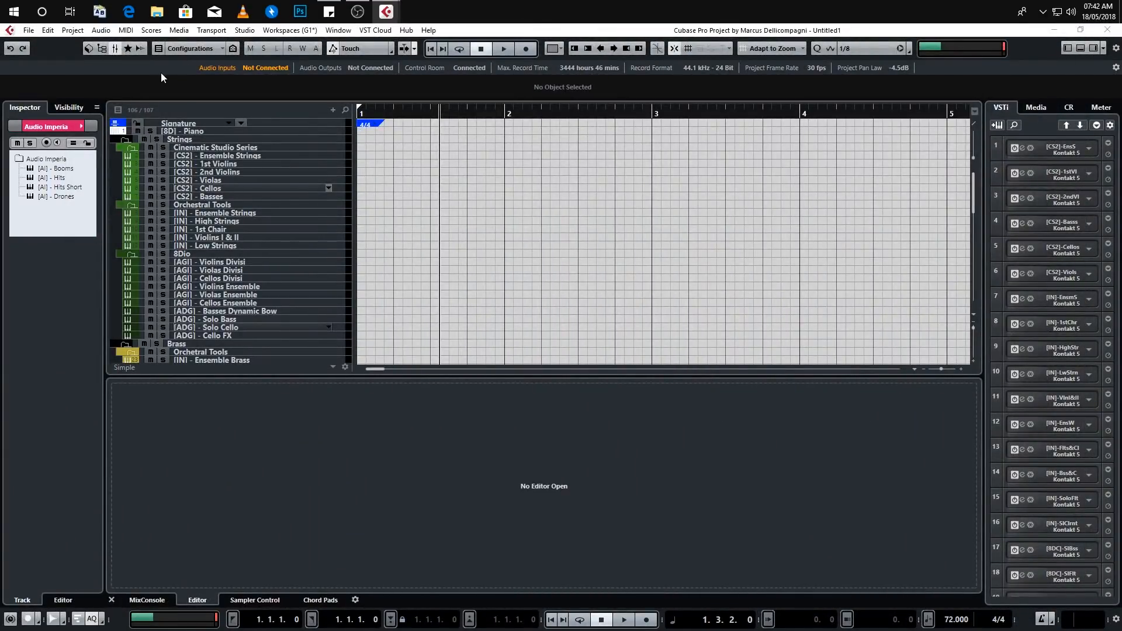
pyautogui.press('alt+KP_2')
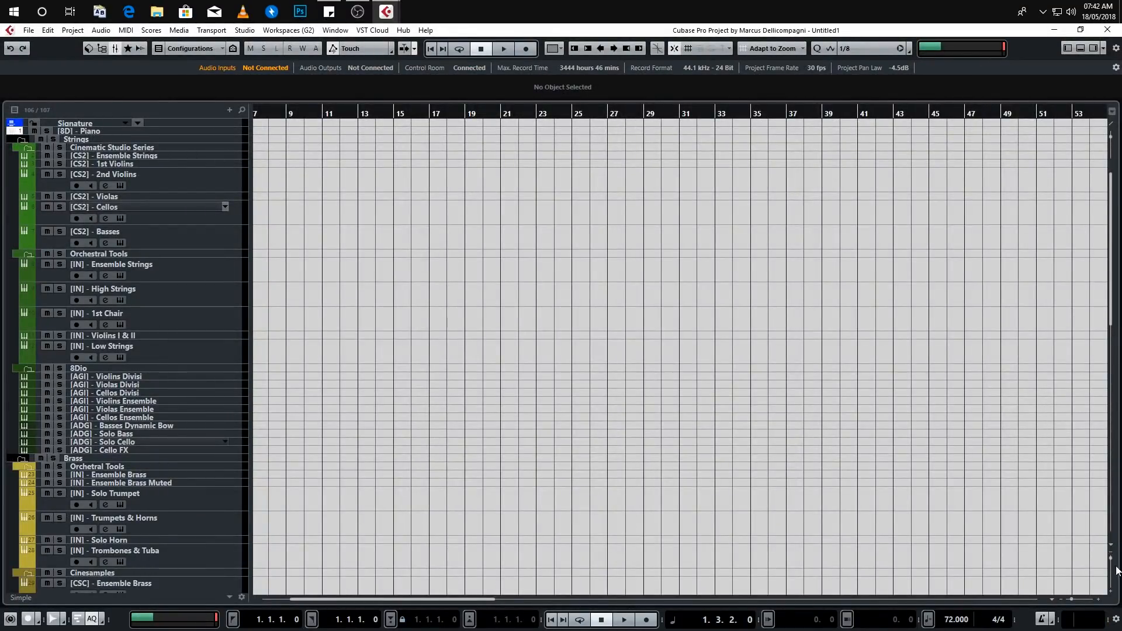
pyautogui.moveTo(1110, 582); pyautogui.dragTo(1102, 554)
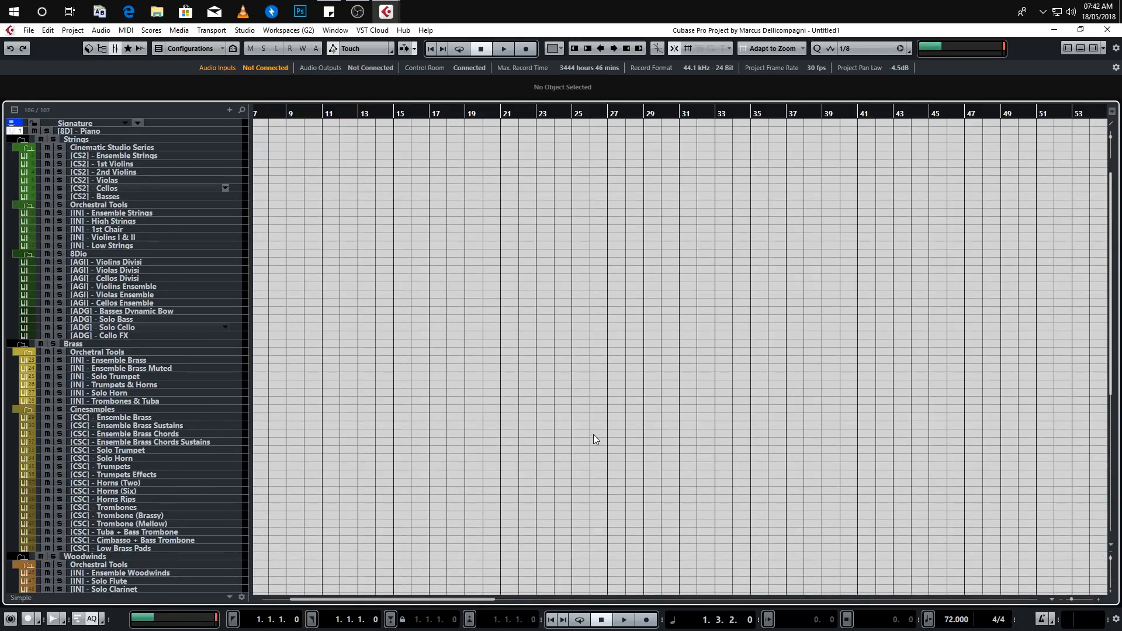
pyautogui.press('alt+KP_3')
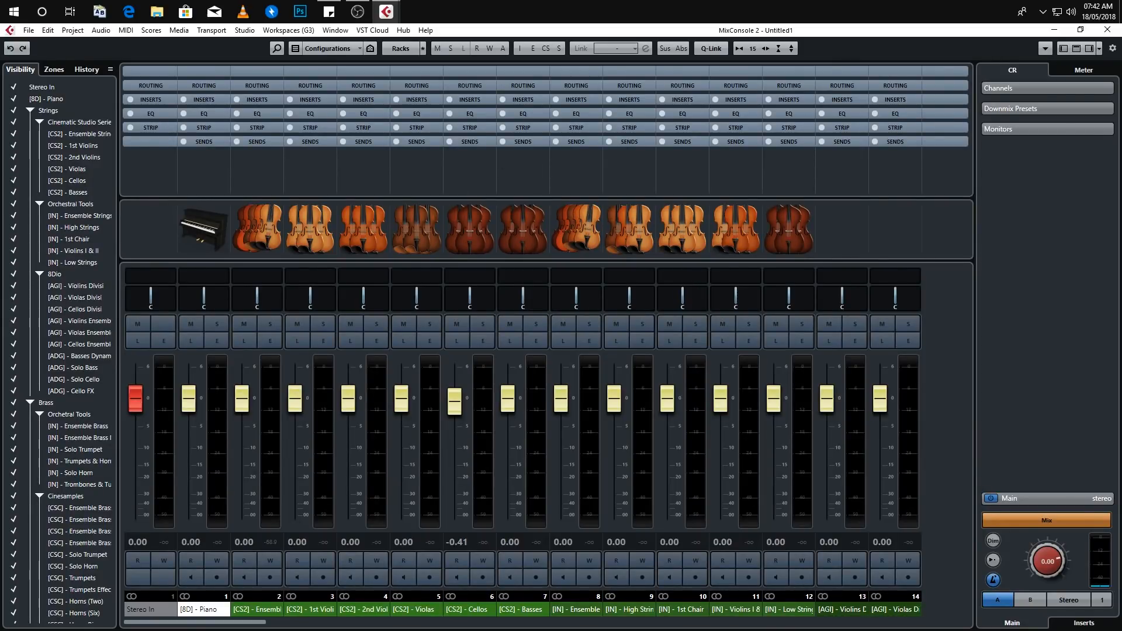
pyautogui.click(291, 32)
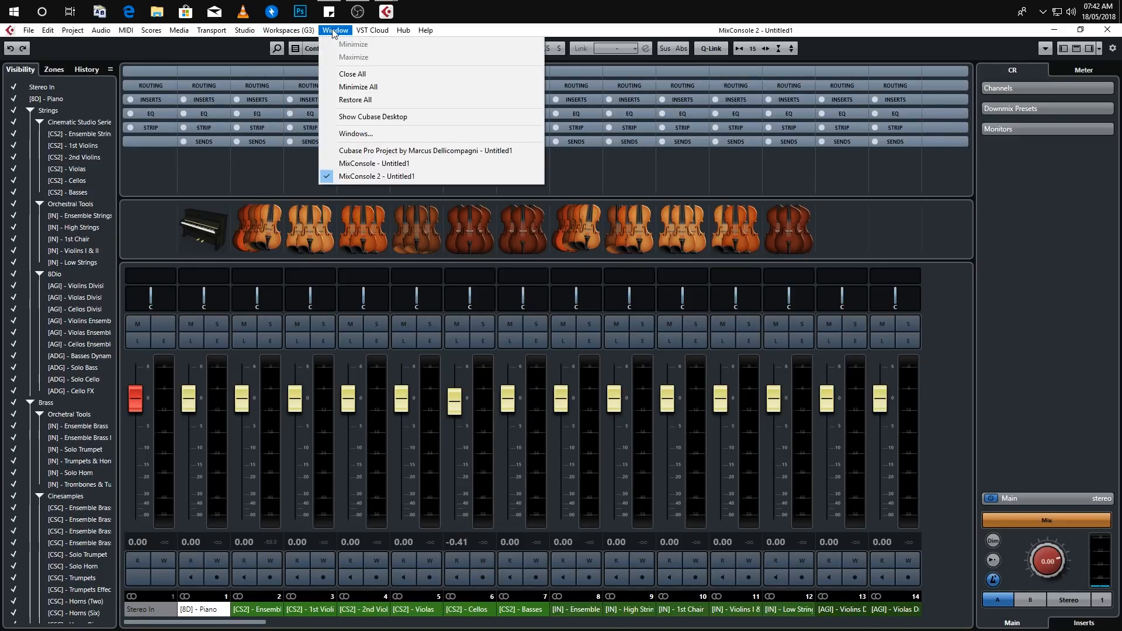
# Step: Look through the channels of the MixConsole windows and move the first mixer window aside to reveal MixConsole 2
pyautogui.moveTo(244, 31)
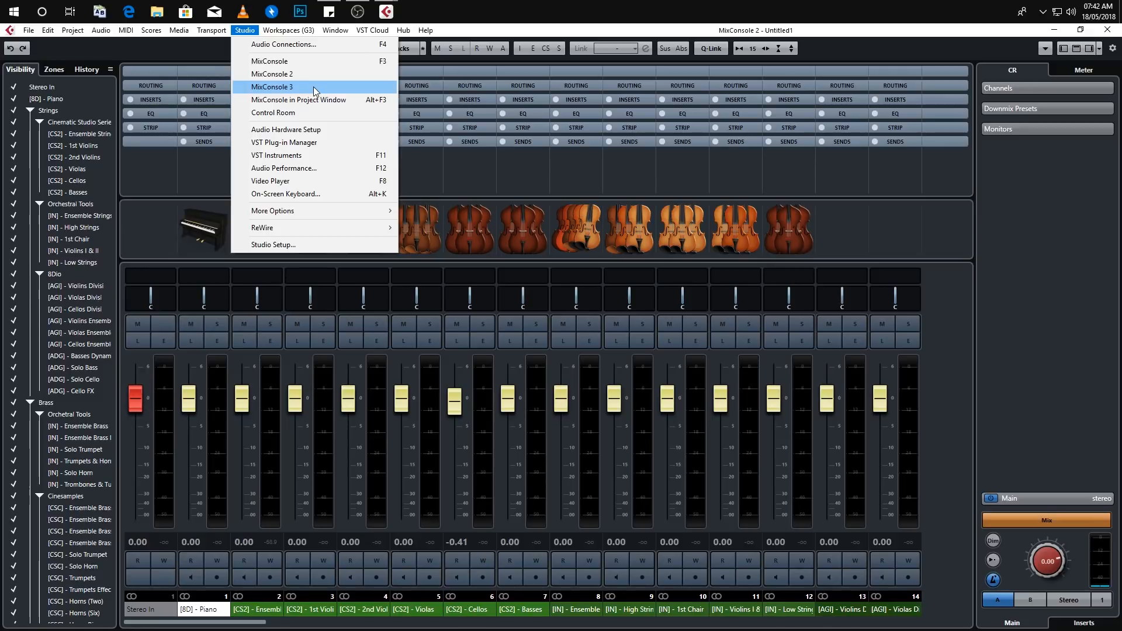
pyautogui.click(926, 370)
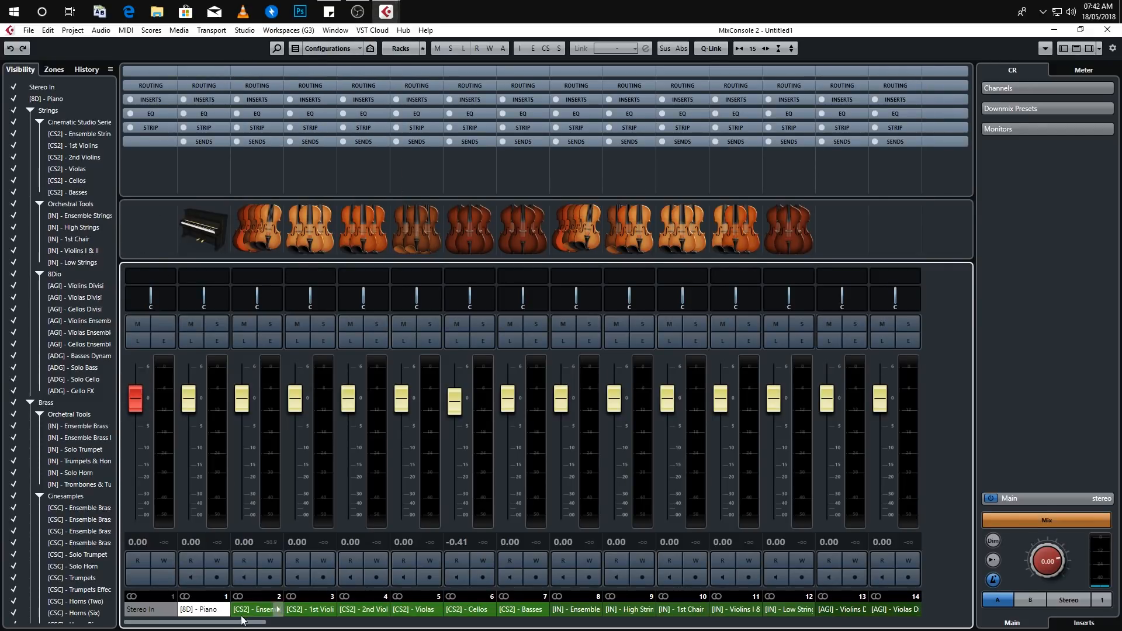
pyautogui.hscroll(10, 354, 622)
pyautogui.hscroll(-12, 355, 622)
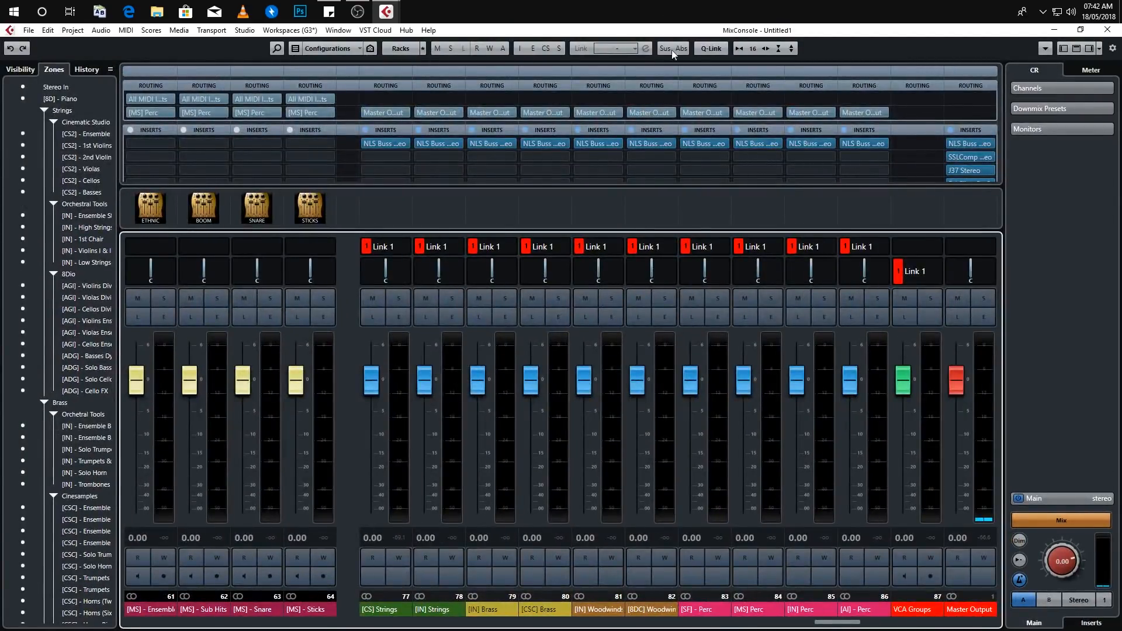
pyautogui.moveTo(628, 28); pyautogui.dragTo(0, 176)
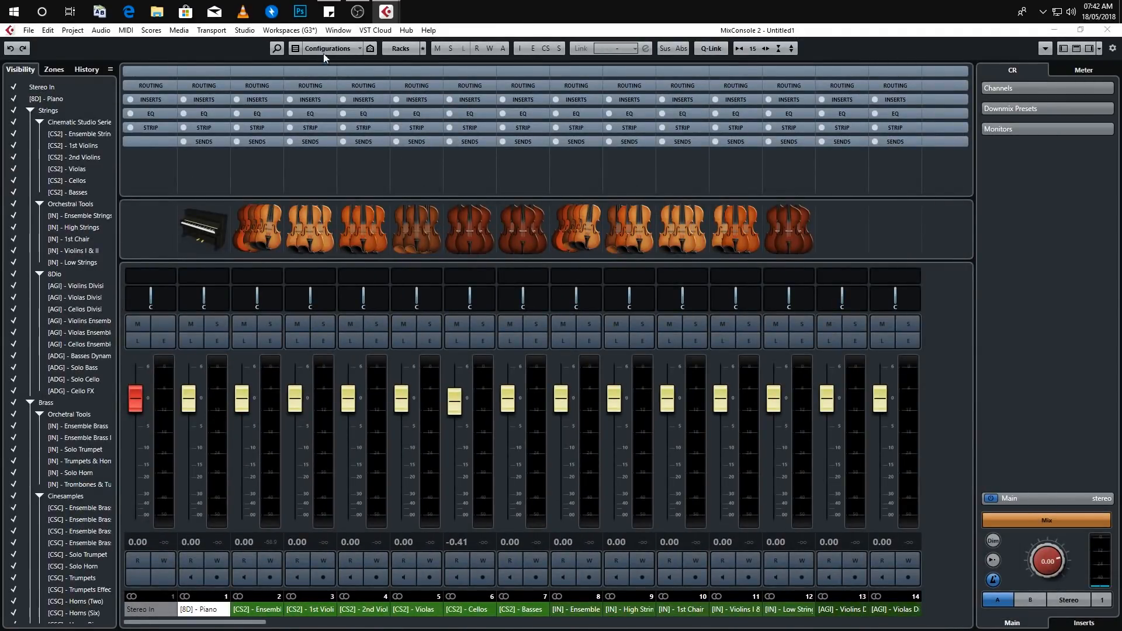
# Step: Return to the Video workspace and cycle through the Levels, Score and Mixing workspaces
pyautogui.click(292, 31)
pyautogui.click(286, 32)
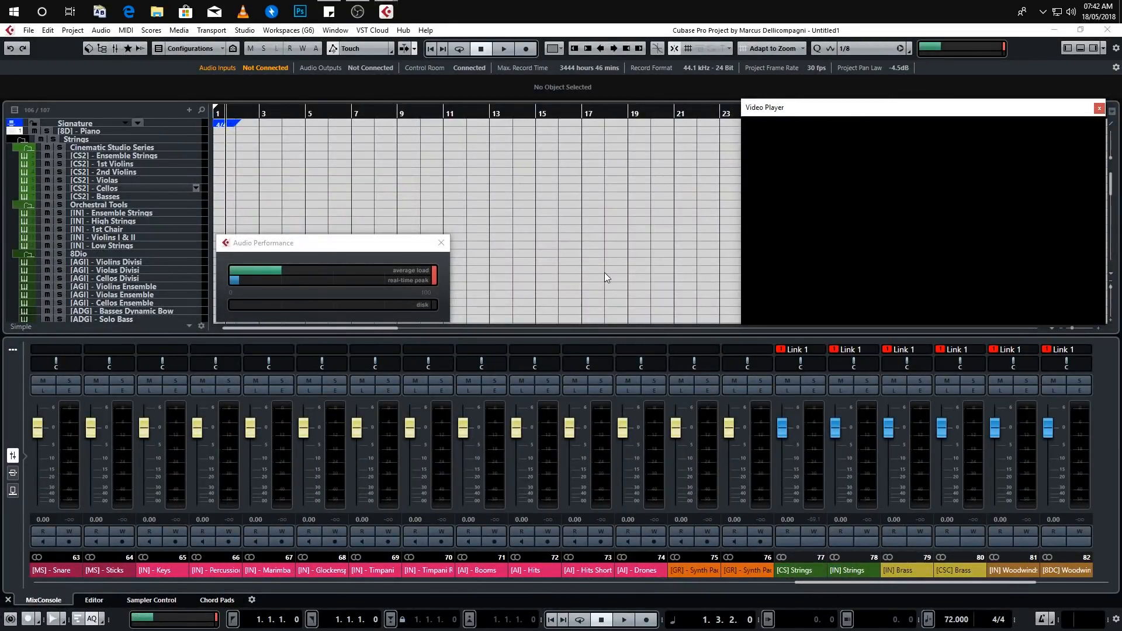
pyautogui.hotkey('alt', '1')
pyautogui.hotkey('alt', '7')
pyautogui.hotkey('alt', '1')
pyautogui.hotkey('alt', '2')
pyautogui.hotkey('alt', '3')
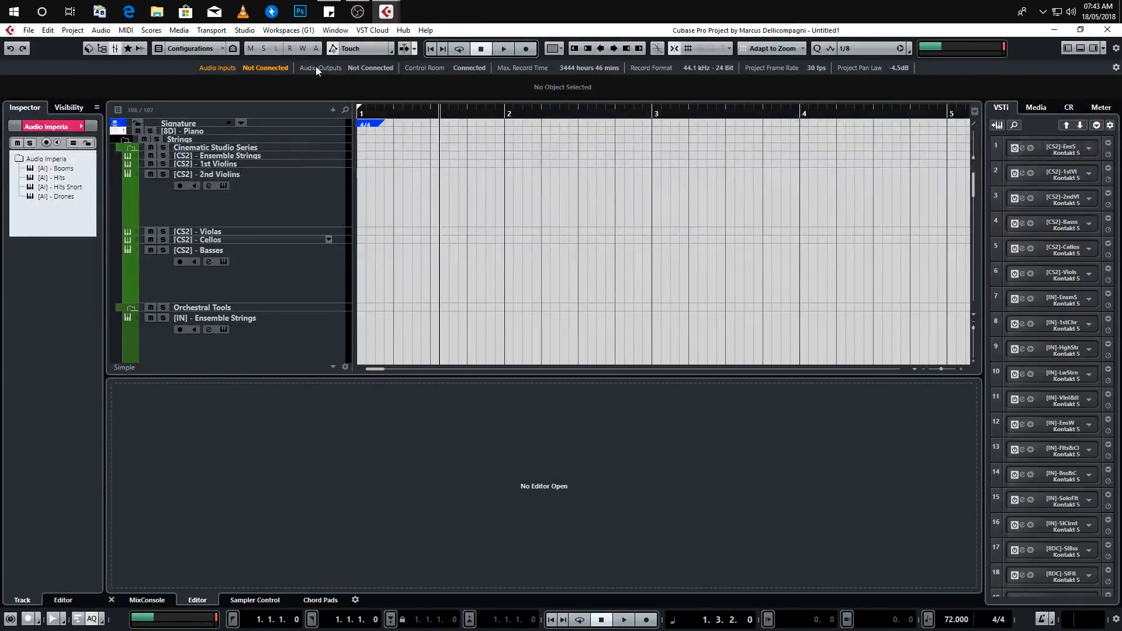
# Step: Open the Workspaces Organizer and recall the Video workspace from the global list
pyautogui.click(273, 14)
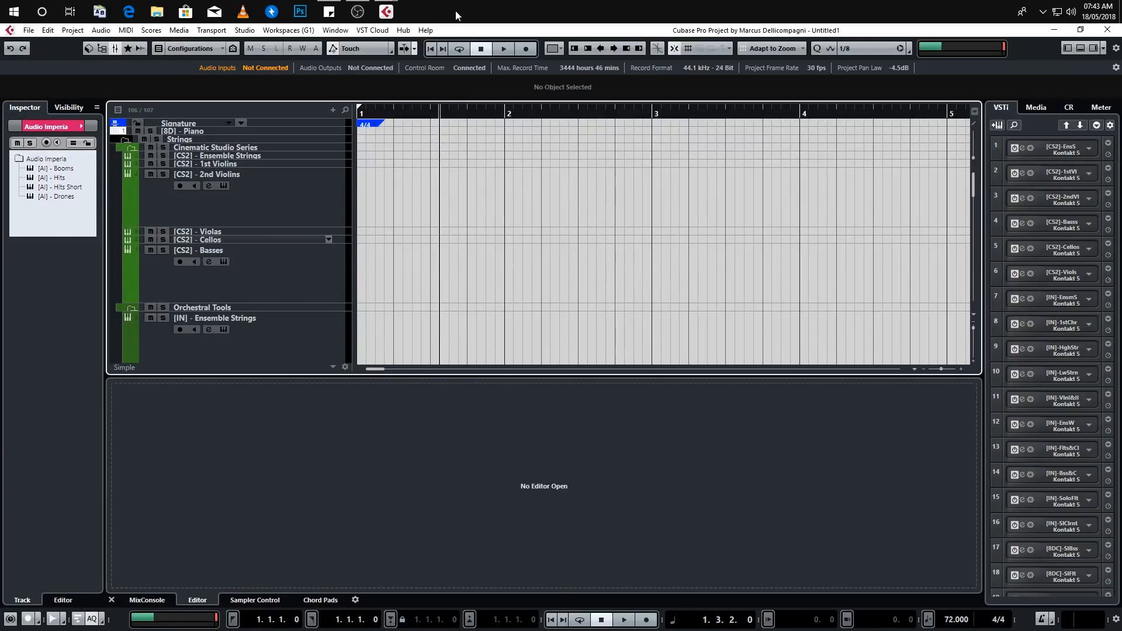
pyautogui.click(288, 30)
pyautogui.click(324, 78)
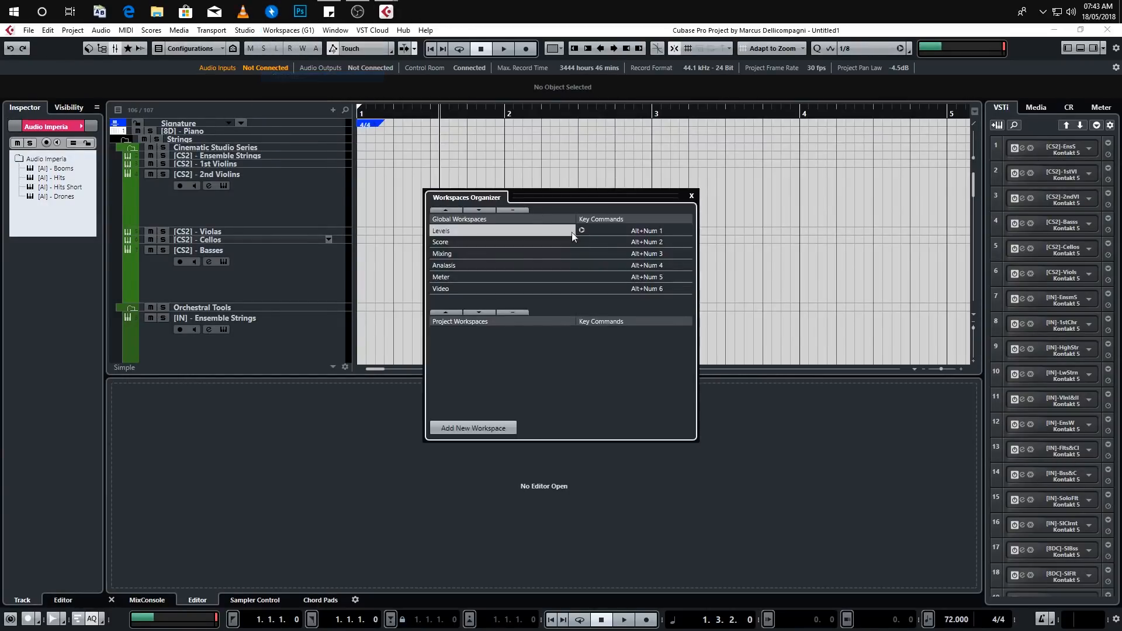
pyautogui.click(455, 289)
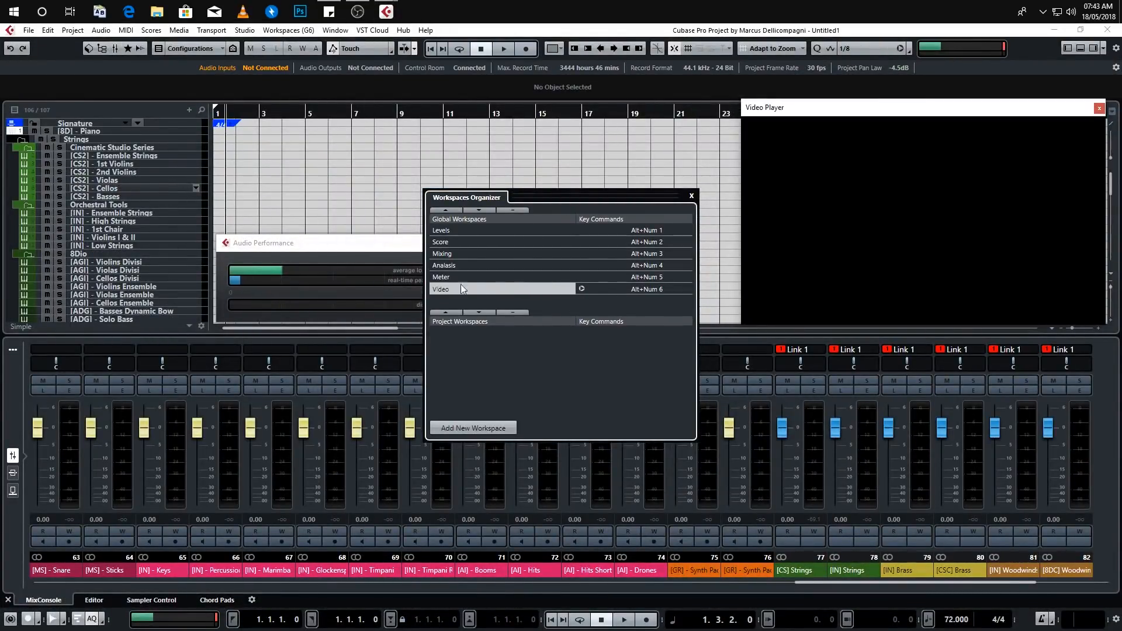
# Step: Inspect the key command assigned to the Video workspace, leaving it as is, and close the Workspaces Organizer
pyautogui.click(639, 290)
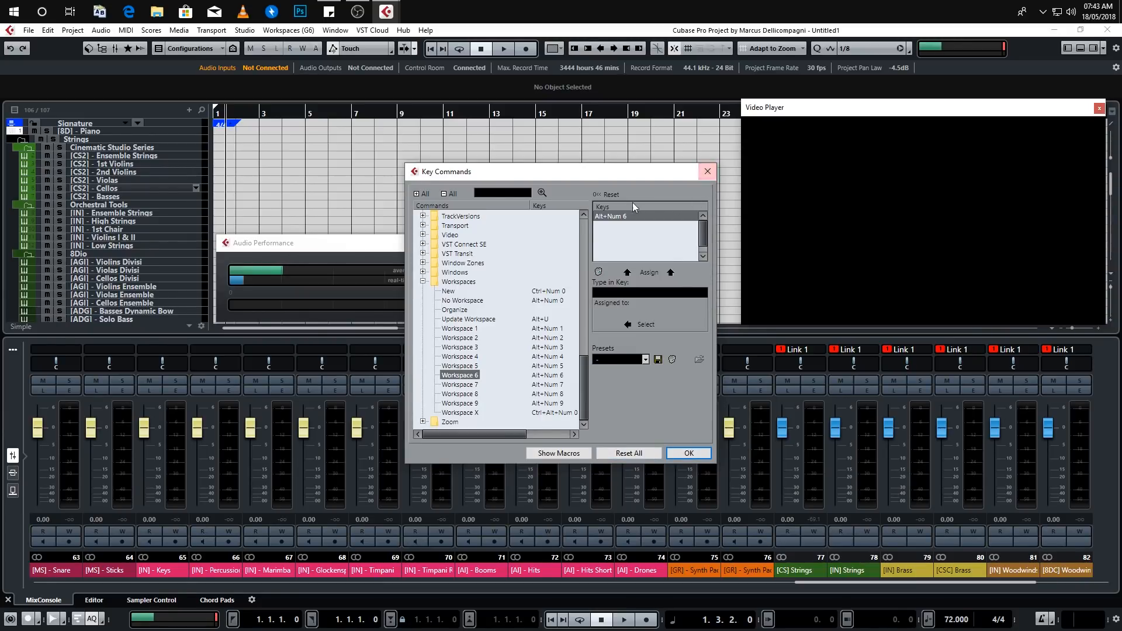
pyautogui.click(706, 171)
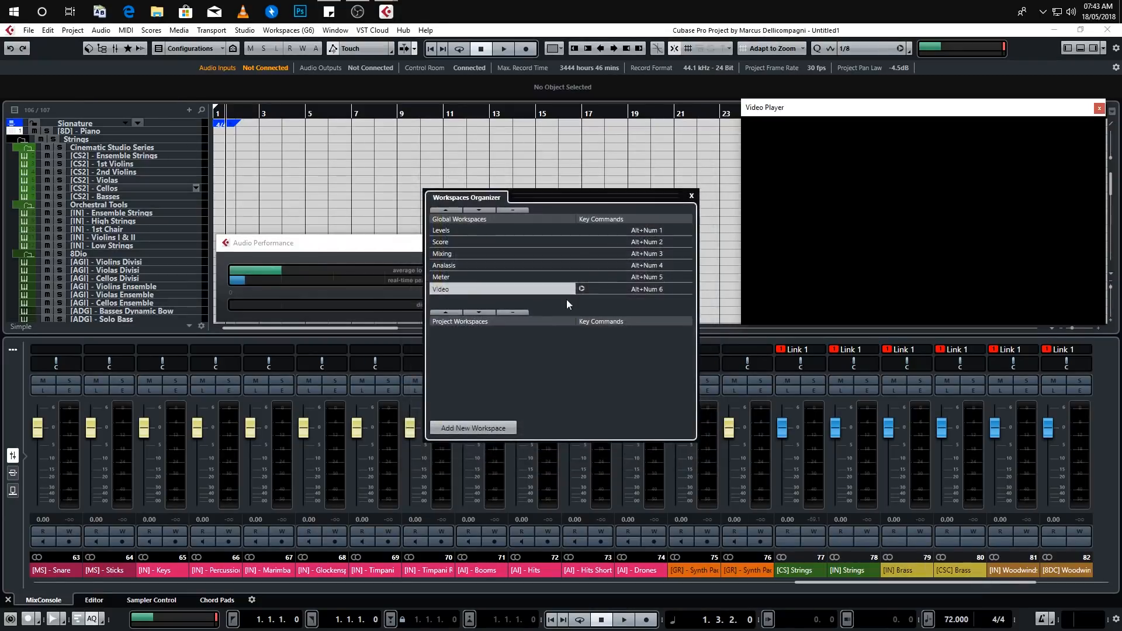
pyautogui.click(692, 197)
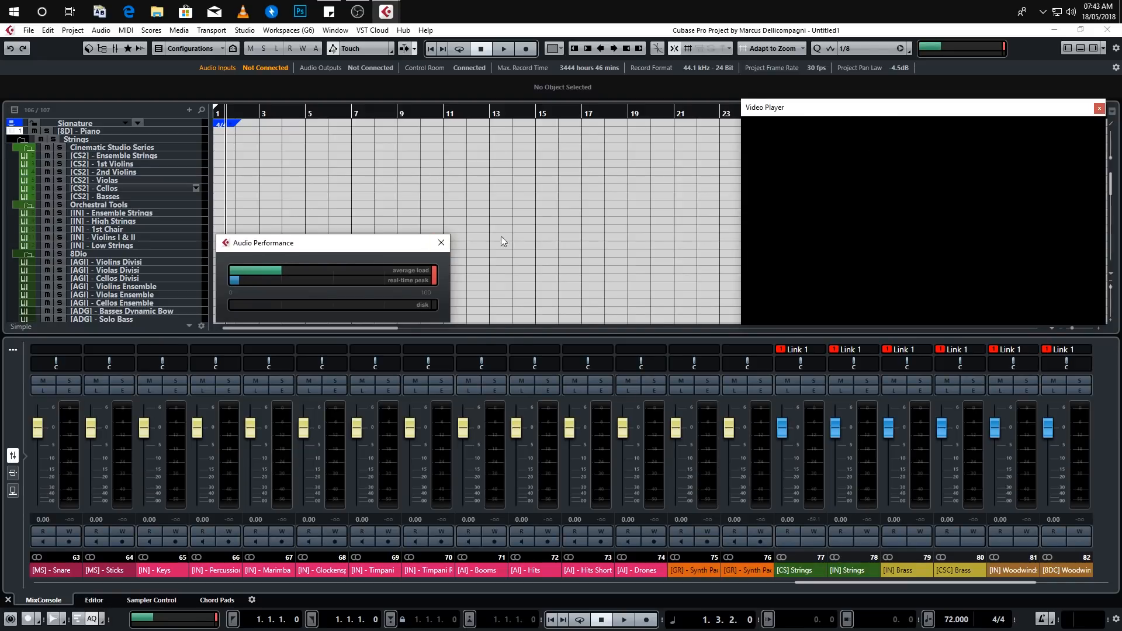
# Step: Close the Audio Performance and Video Player windows, hide the lower zone and show the left and right zones
pyautogui.click(441, 242)
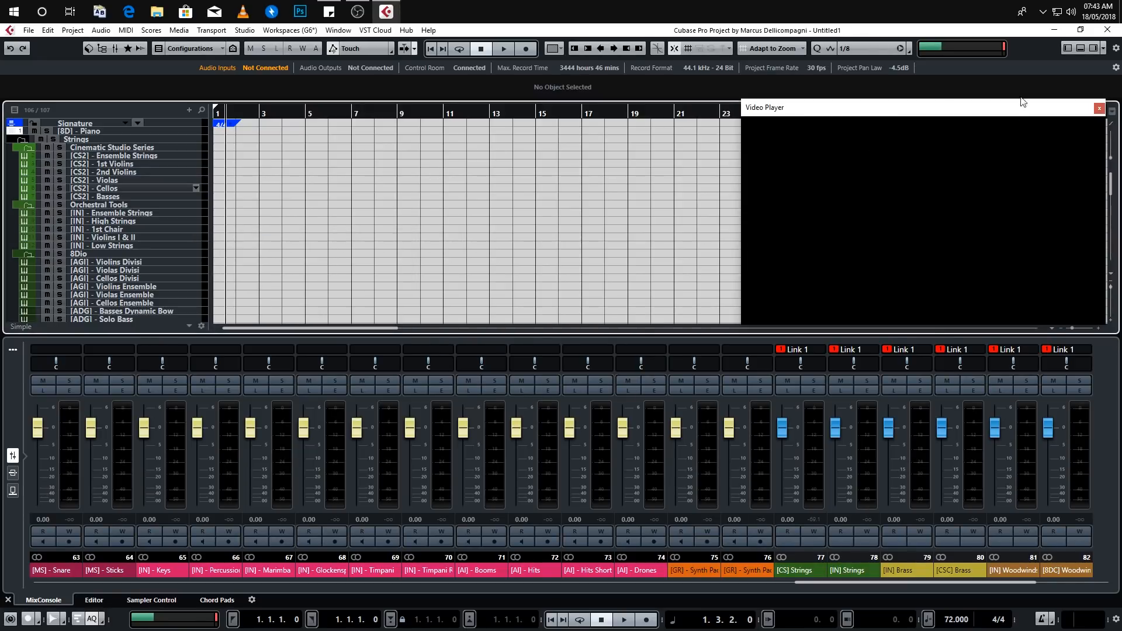
pyautogui.click(1081, 48)
pyautogui.click(1067, 47)
pyautogui.click(1094, 47)
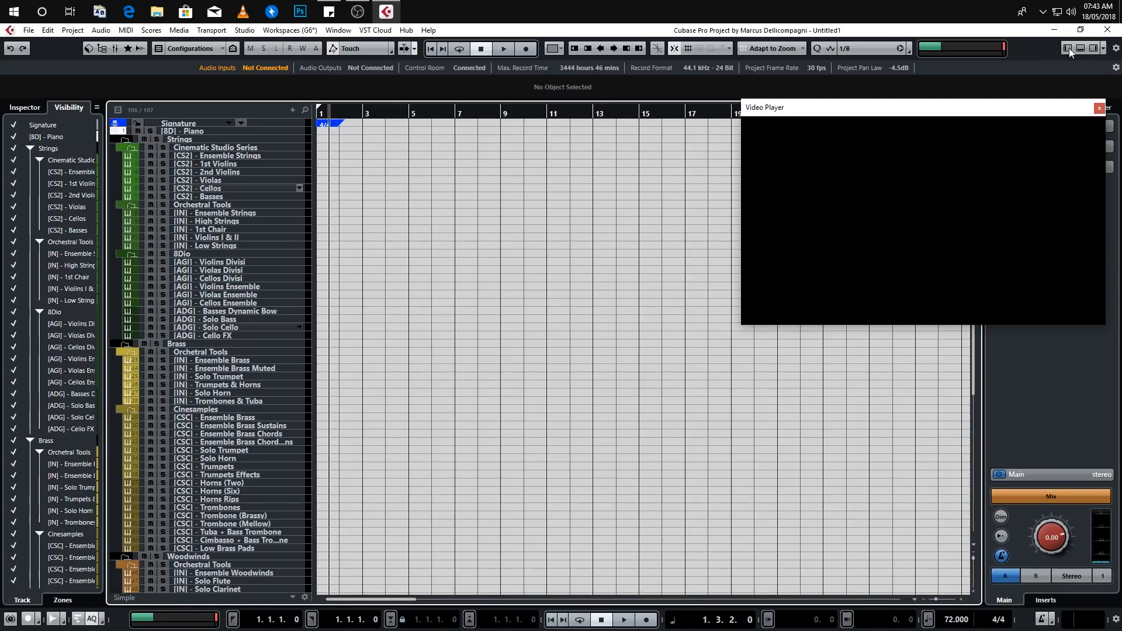
pyautogui.click(1100, 108)
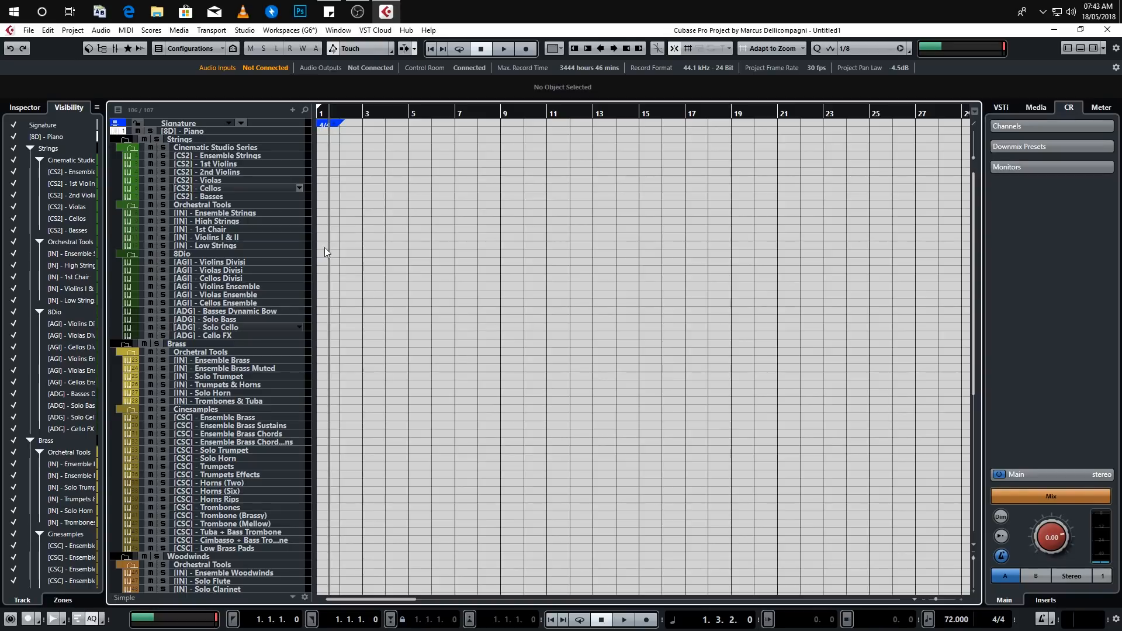
# Step: Expand the Audio Laboratory folder under Percussion and shrink its tracks to compact rows
pyautogui.scroll(-10, 412, 248)
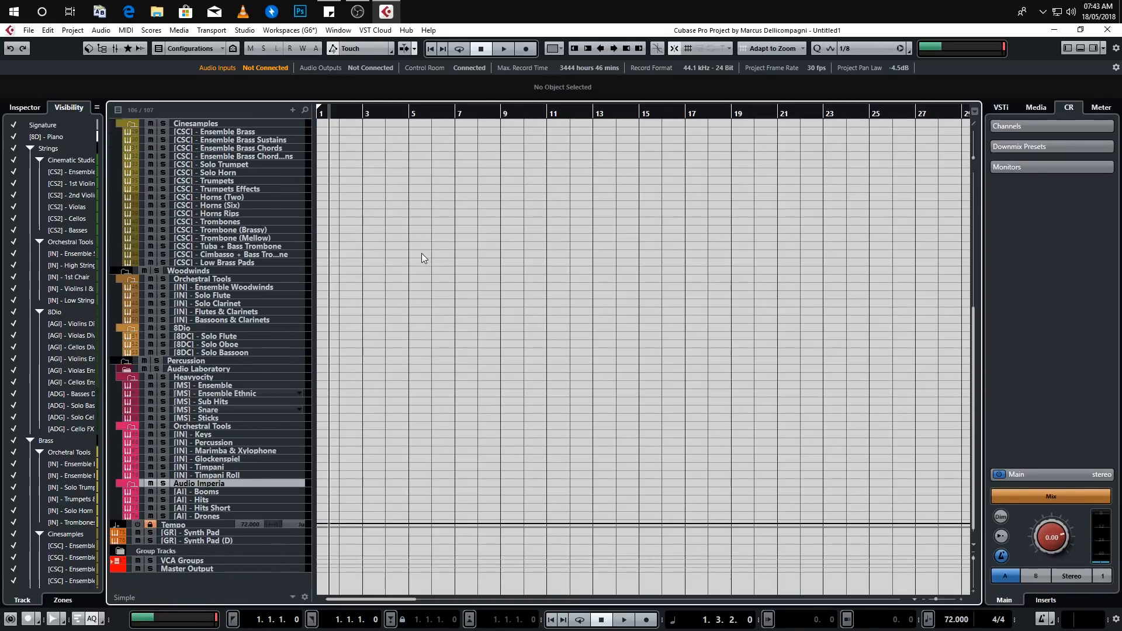
pyautogui.click(131, 371)
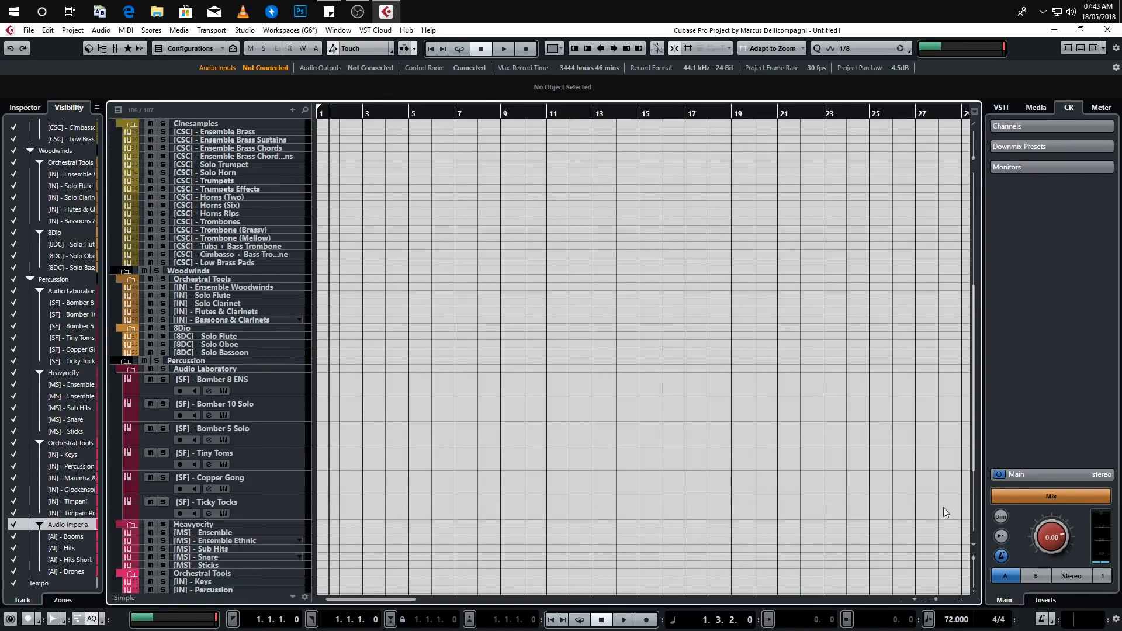
pyautogui.moveTo(973, 558); pyautogui.dragTo(978, 529)
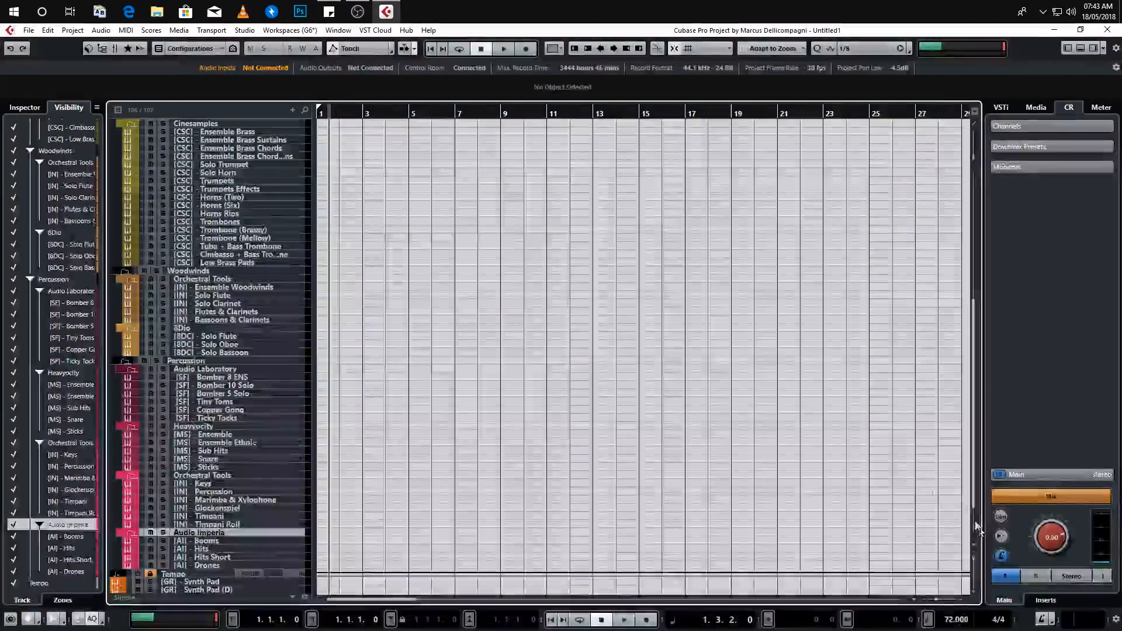
pyautogui.scroll(8, 676, 370)
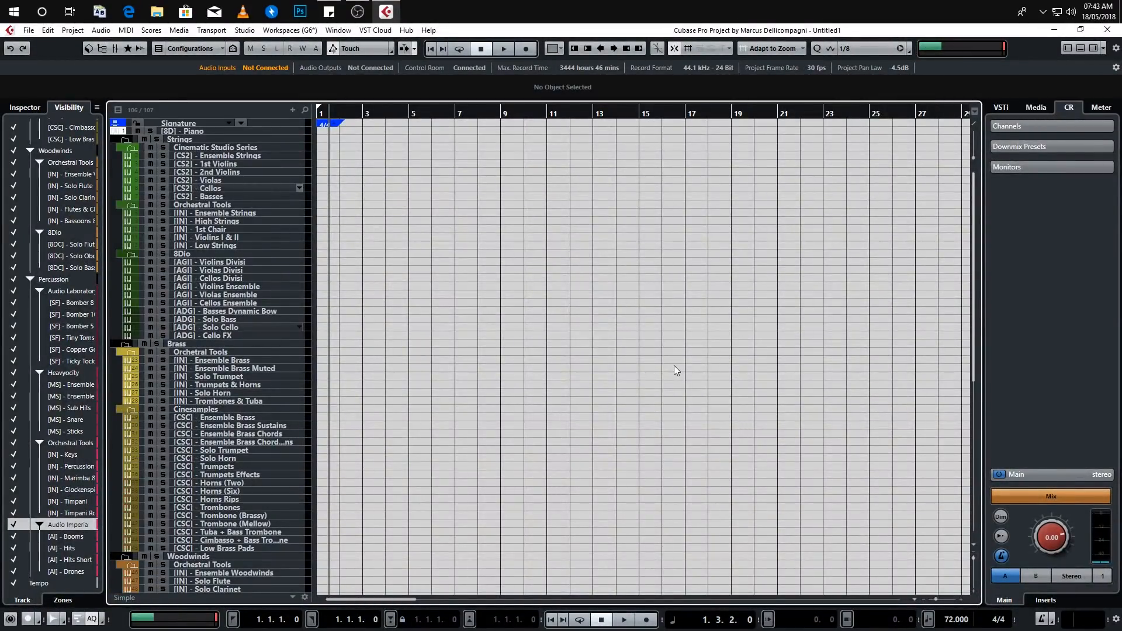
# Step: Open the Kontakt instrument of the [CS2] Ensemble Strings track, shift its window and close it again
pyautogui.click(243, 156)
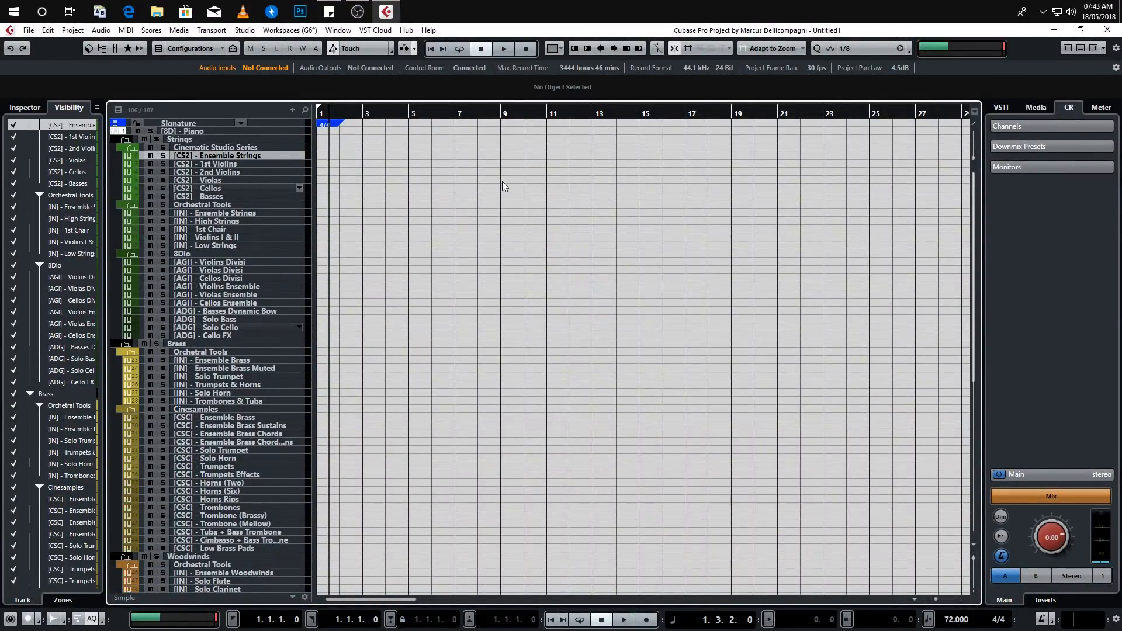
pyautogui.press('e')
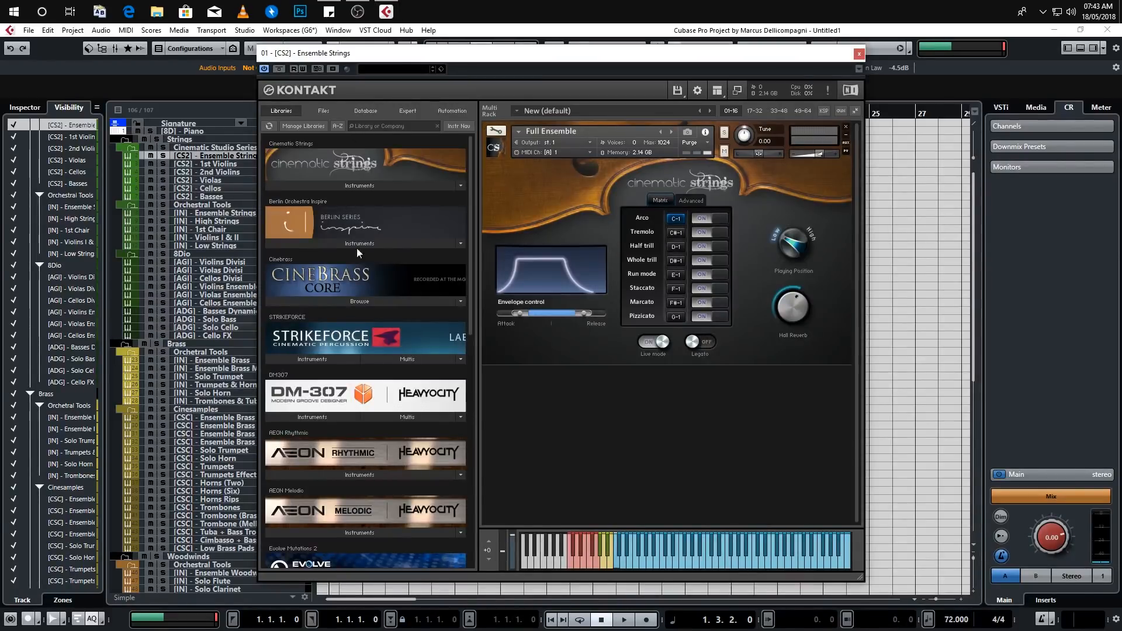
pyautogui.moveTo(403, 55); pyautogui.dragTo(494, 42)
pyautogui.press('e')
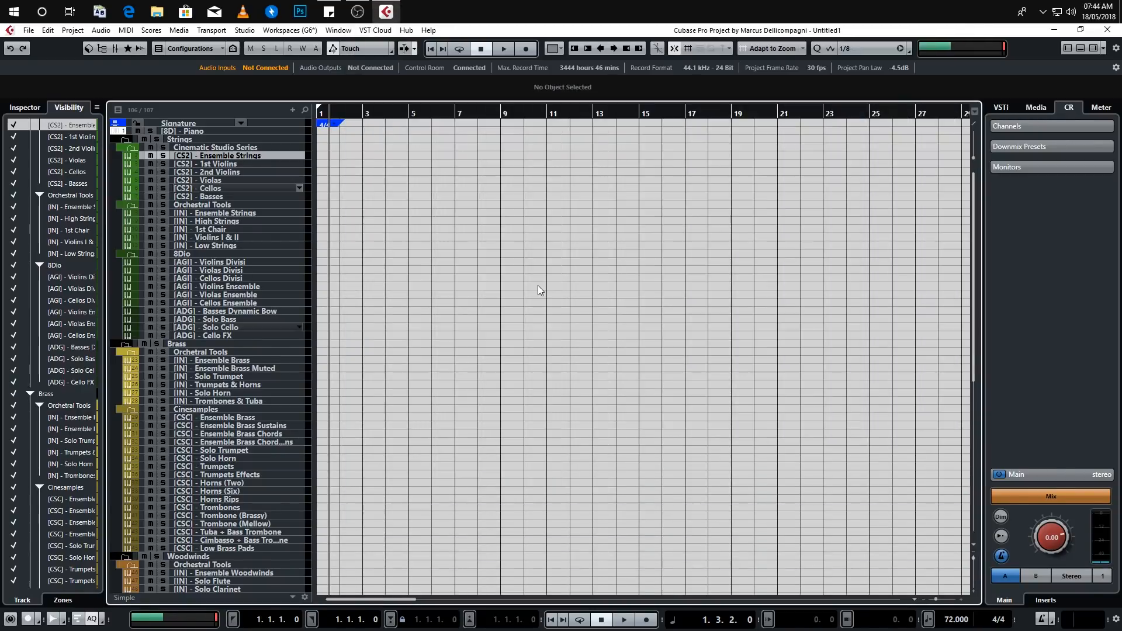
# Step: Select the [CS2] 2nd Violins track and open and close its instrument window
pyautogui.click(254, 171)
pyautogui.press('e')
pyautogui.press('e')
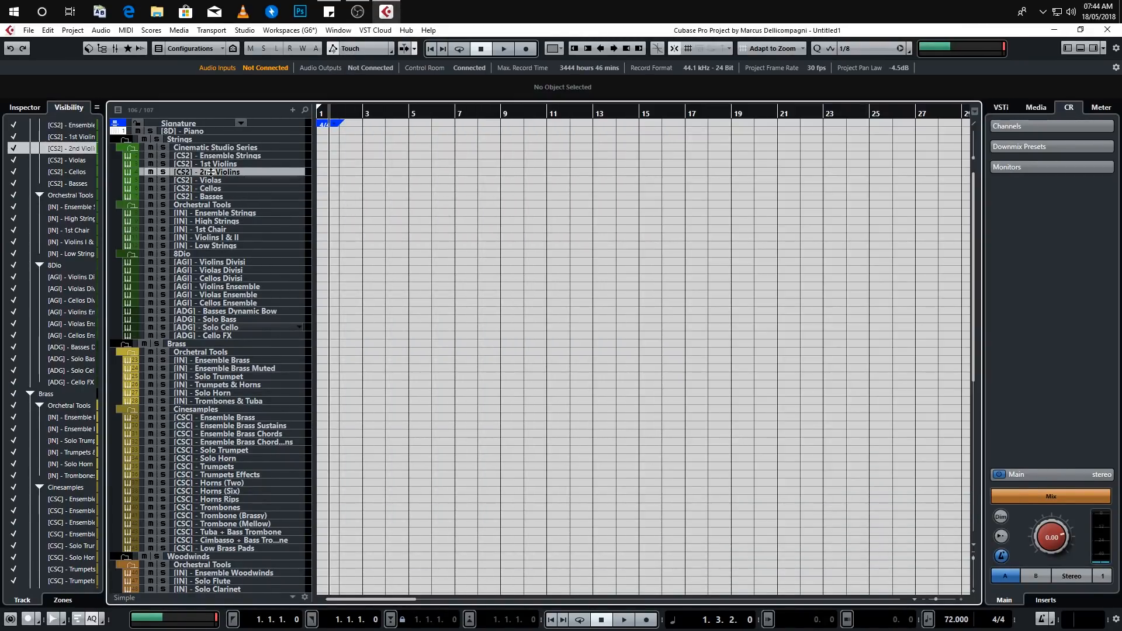
# Step: Show the Inspector for the 2nd Violins track and briefly open its instrument from there
pyautogui.click(26, 107)
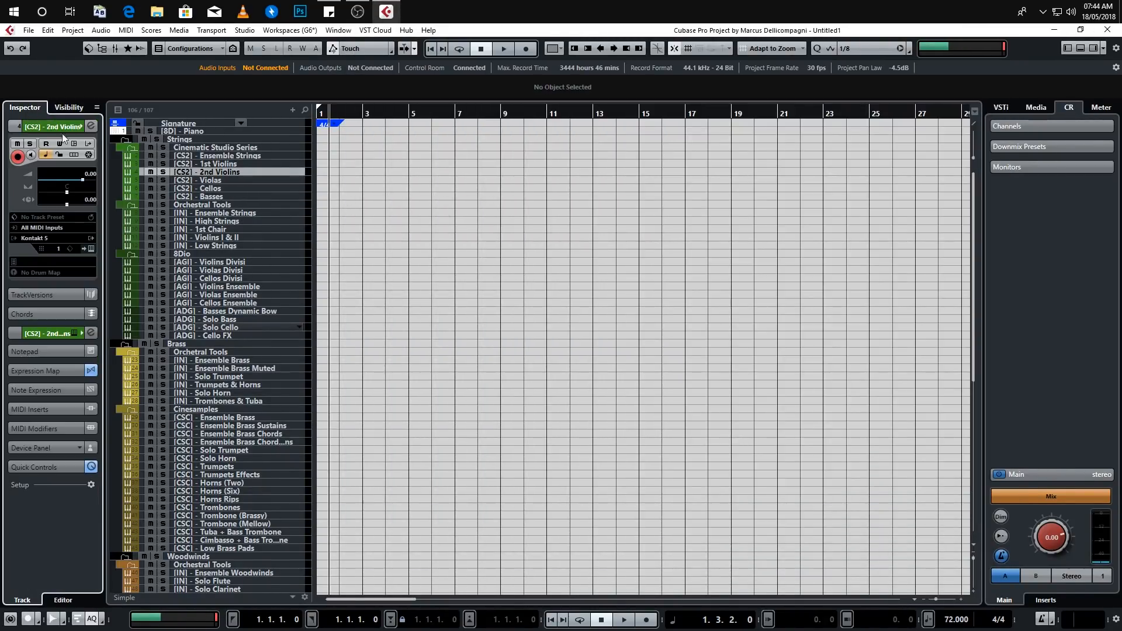
pyautogui.click(90, 249)
pyautogui.press('Escape')
# Step: Open the Key Commands dialog and collapse the Edit category in the command list
pyautogui.click(30, 31)
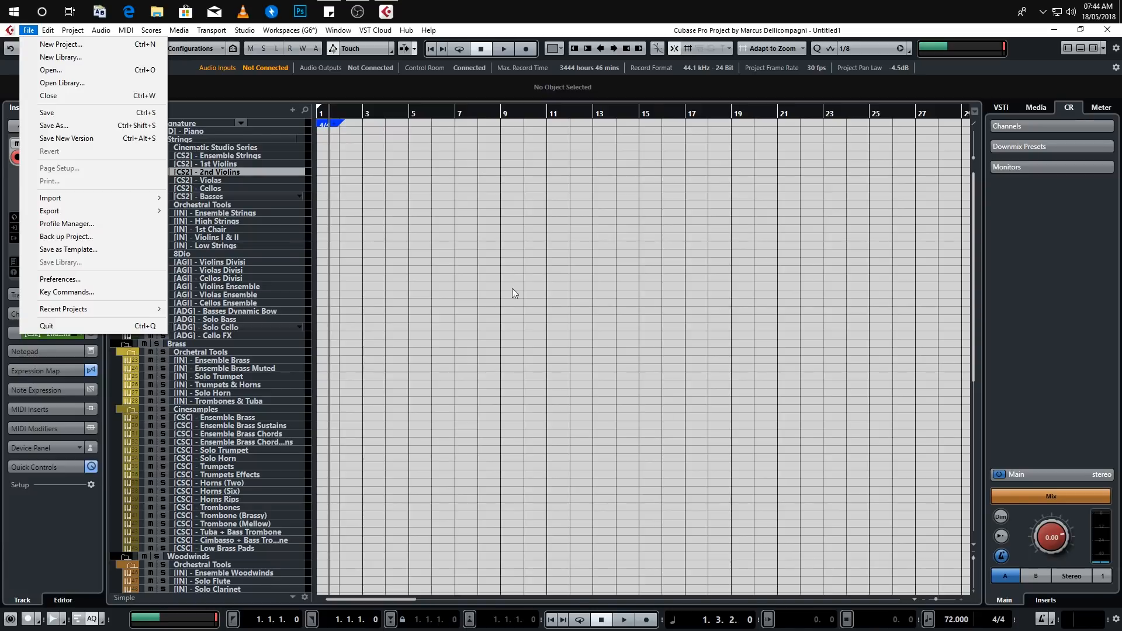
pyautogui.click(27, 33)
pyautogui.click(28, 30)
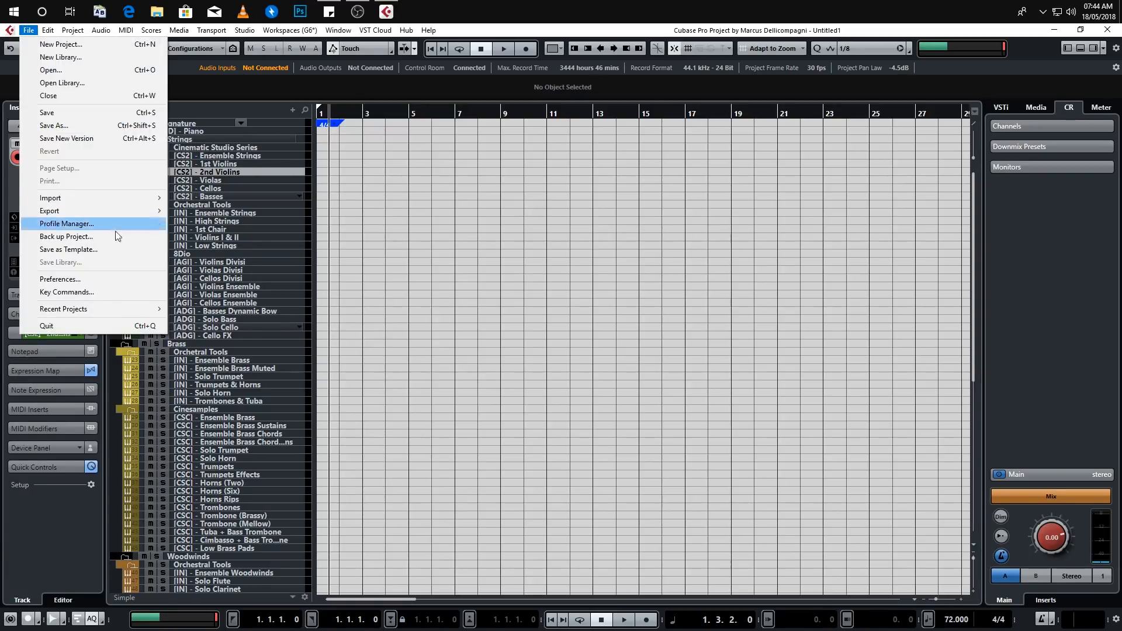
pyautogui.click(118, 292)
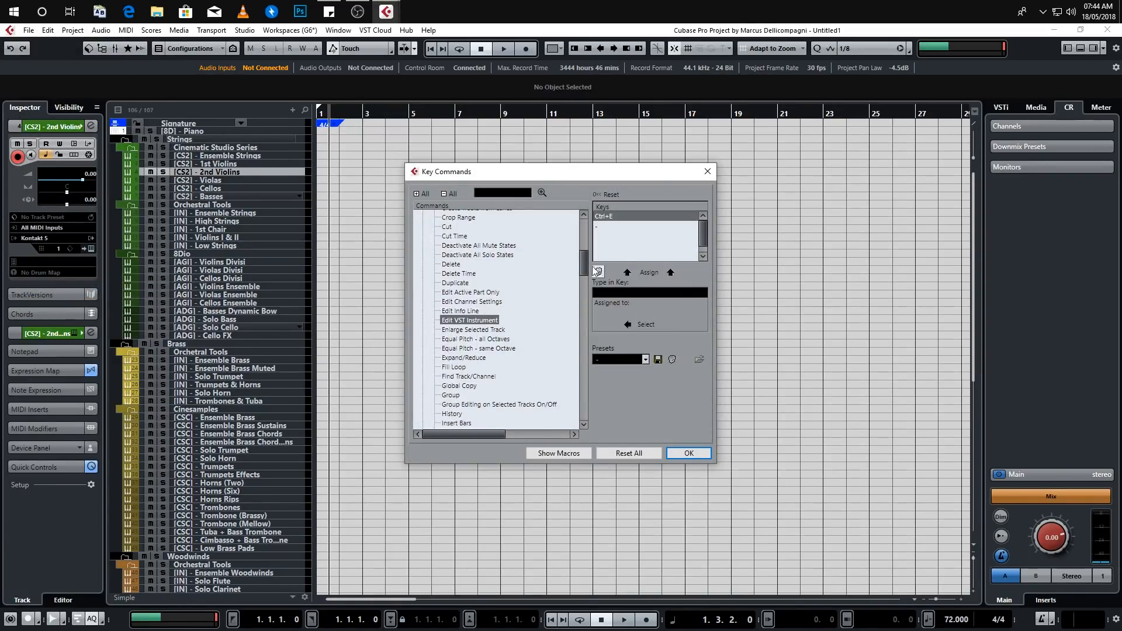
pyautogui.moveTo(584, 251); pyautogui.dragTo(589, 215)
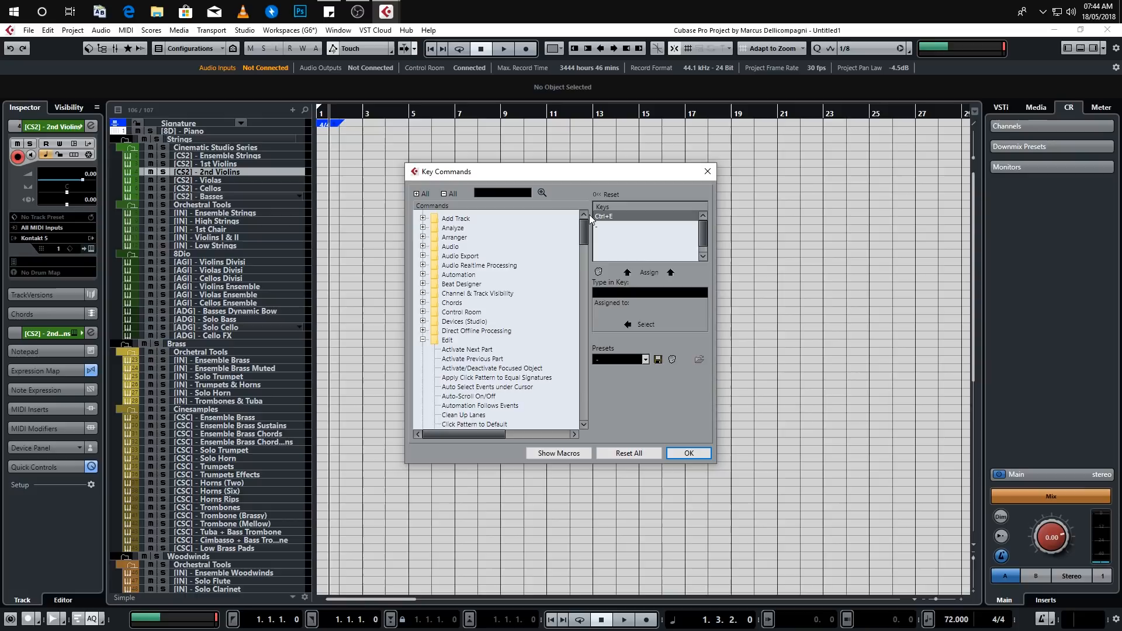
pyautogui.click(423, 340)
pyautogui.moveTo(584, 245)
pyautogui.mouseDown()
pyautogui.moveTo(600, 392)
pyautogui.moveTo(587, 232)
pyautogui.mouseUp()
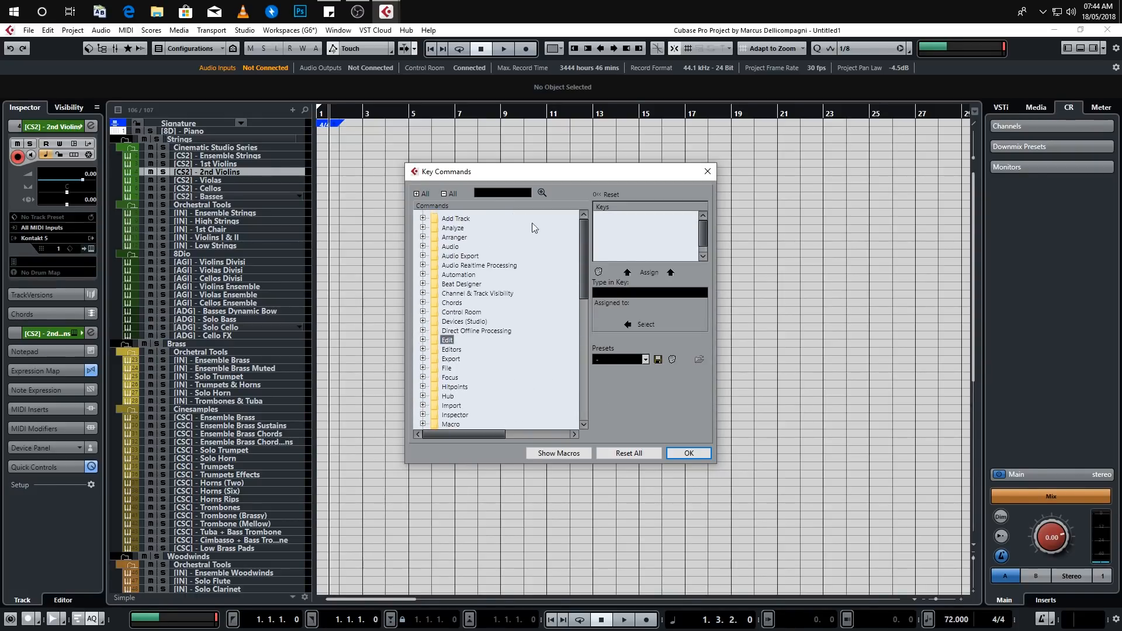
# Step: Search the key commands for "edit vst instrument", select its second assigned key and close the dialog
pyautogui.click(508, 195)
pyautogui.write('edit inst')
pyautogui.write('vst instrument')
pyautogui.click(542, 192)
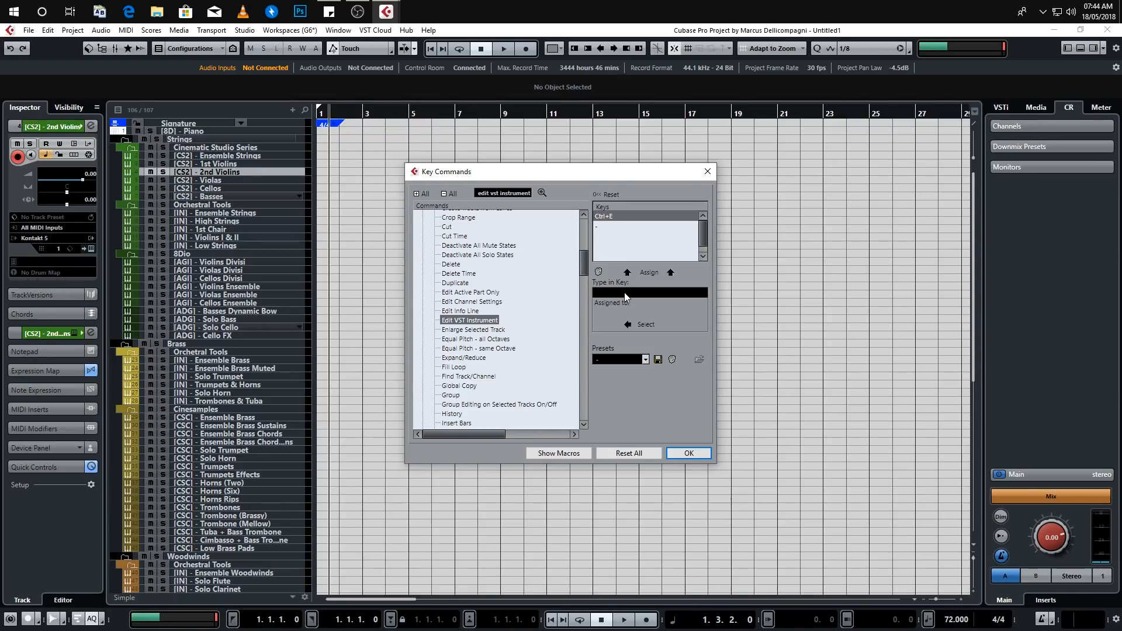
pyautogui.click(598, 229)
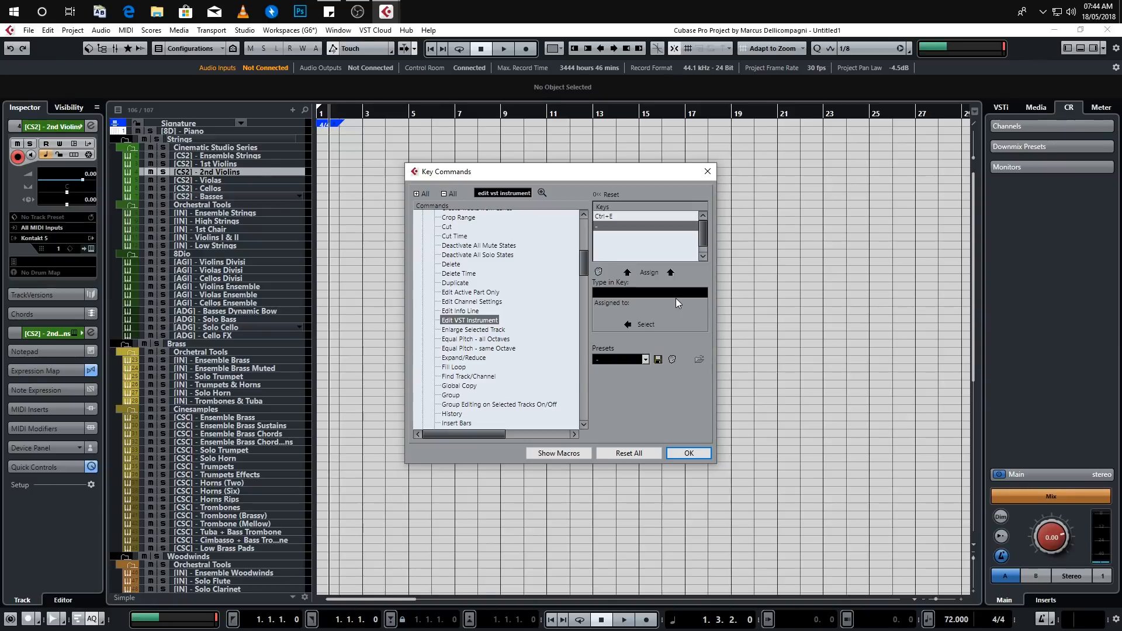
pyautogui.click(675, 453)
# Step: Test the Edit VST Instrument key command by repeatedly showing and hiding the 2nd Violins instrument window
pyautogui.hotkey('ctrl', 'e')
pyautogui.hotkey('ctrl', 'e')
pyautogui.hotkey('ctrl', 'e')
pyautogui.hotkey('ctrl', 'e')
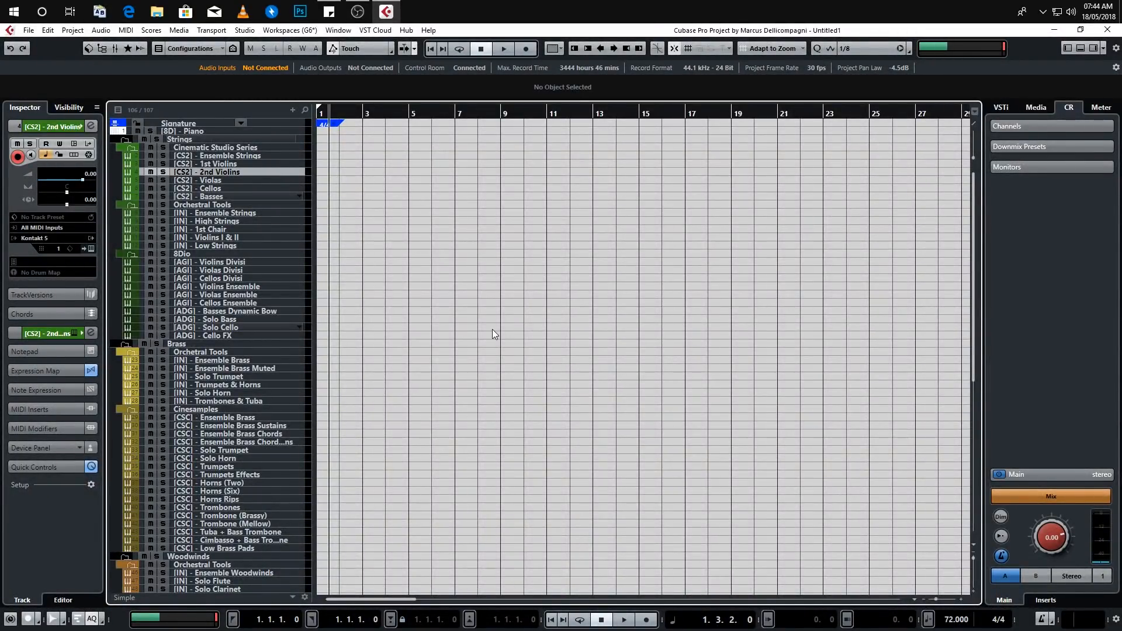
# Step: Search the system for "raze" and switch to the Razer mouse configuration software
pyautogui.click(18, 23)
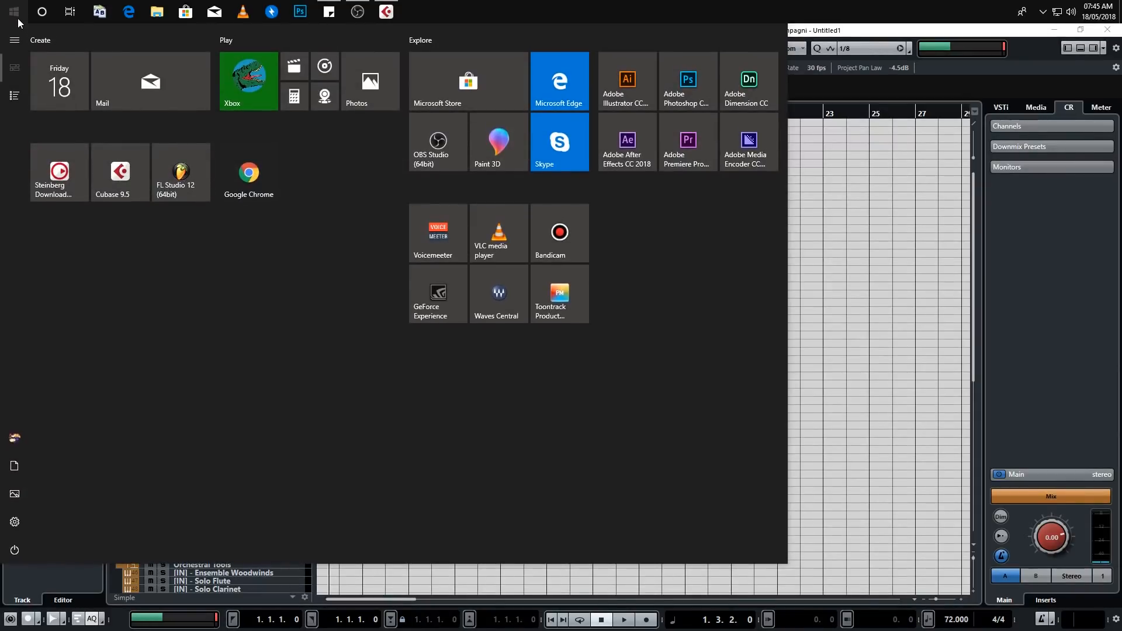
pyautogui.write('razo')
pyautogui.press('BackSpace')
pyautogui.press('BackSpace')
pyautogui.write('e')
pyautogui.click(99, 89)
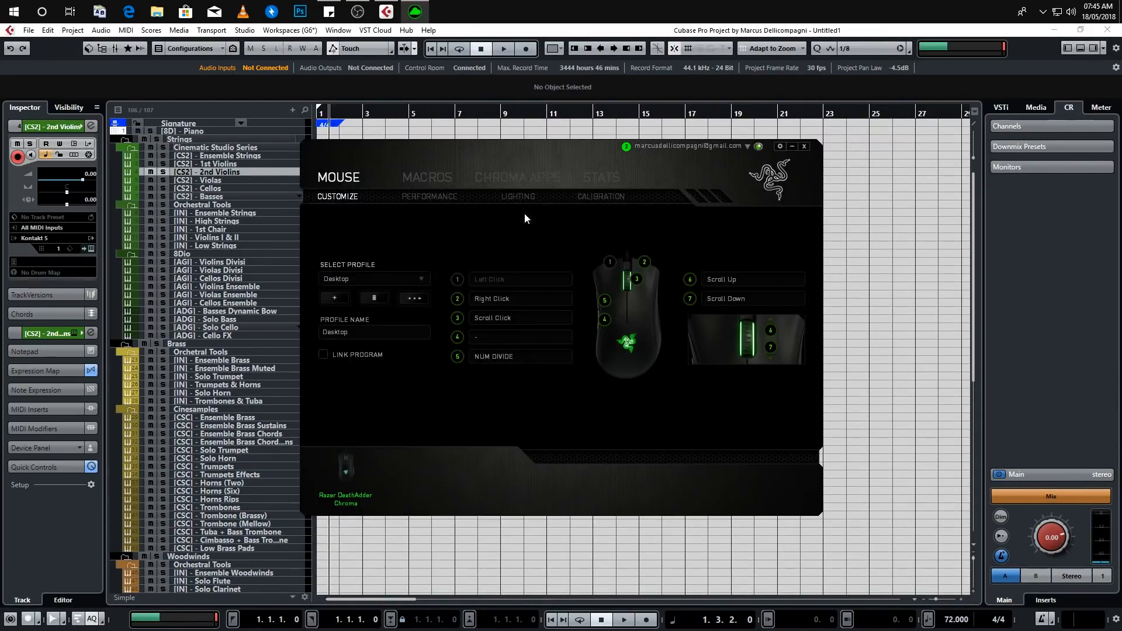
# Step: Choose the Desktop mouse profile, examine the assignments of buttons 4 and 5, and close the Razer window
pyautogui.click(414, 280)
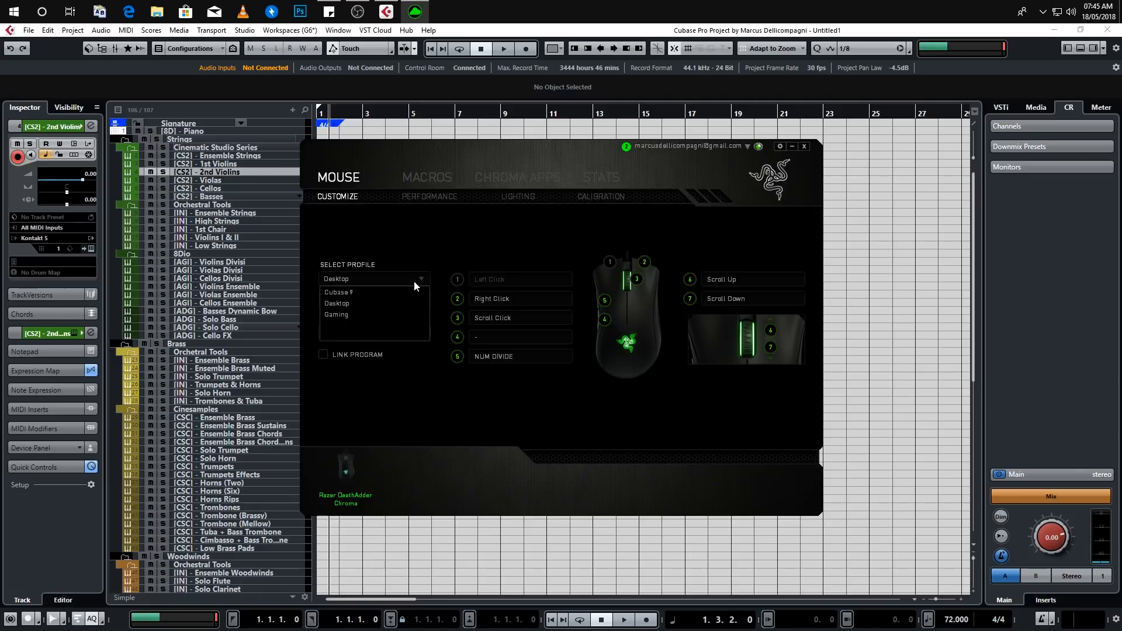
pyautogui.click(389, 304)
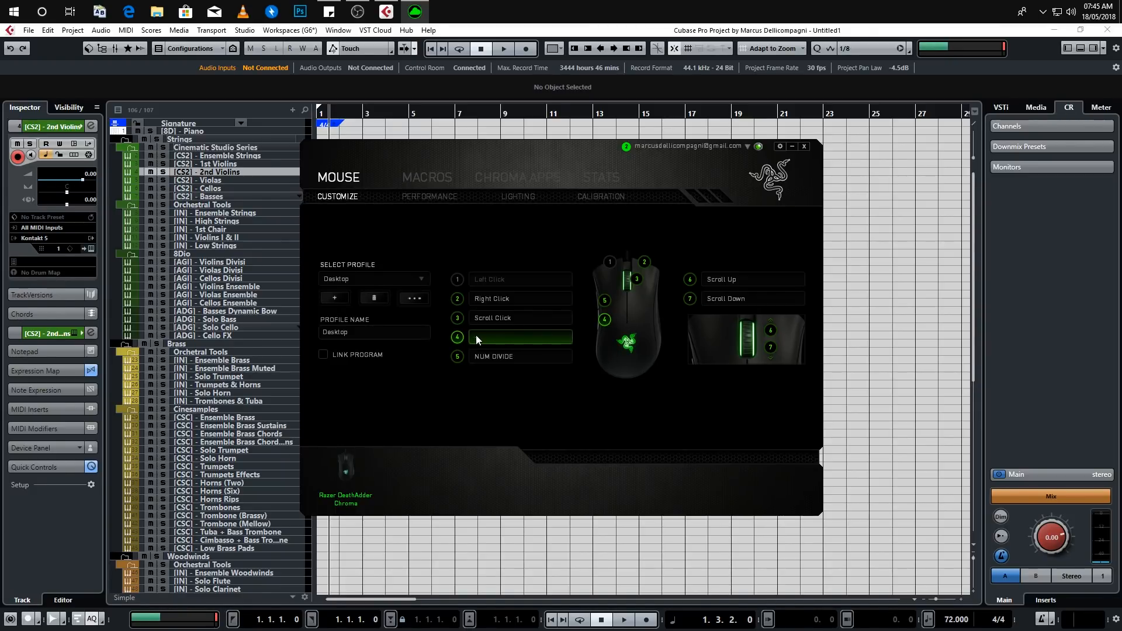
pyautogui.click(804, 146)
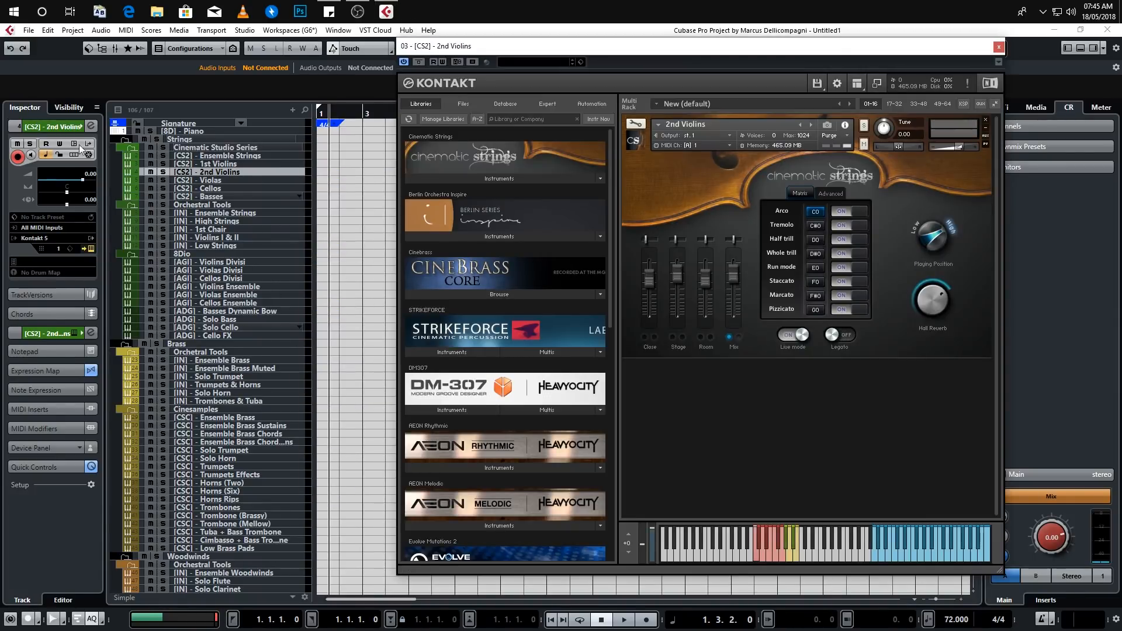
# Step: Show the second key assigned to Edit VST Instrument in Key Commands, then close the dialog and the 2nd Violins instrument window
pyautogui.click(30, 30)
pyautogui.click(53, 287)
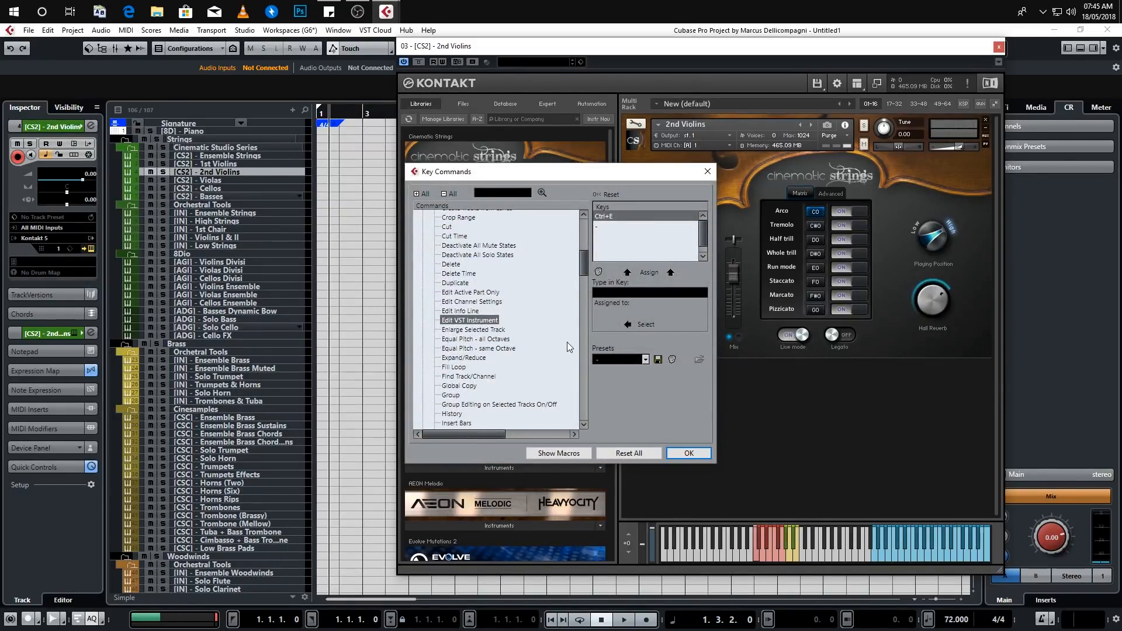
pyautogui.click(602, 227)
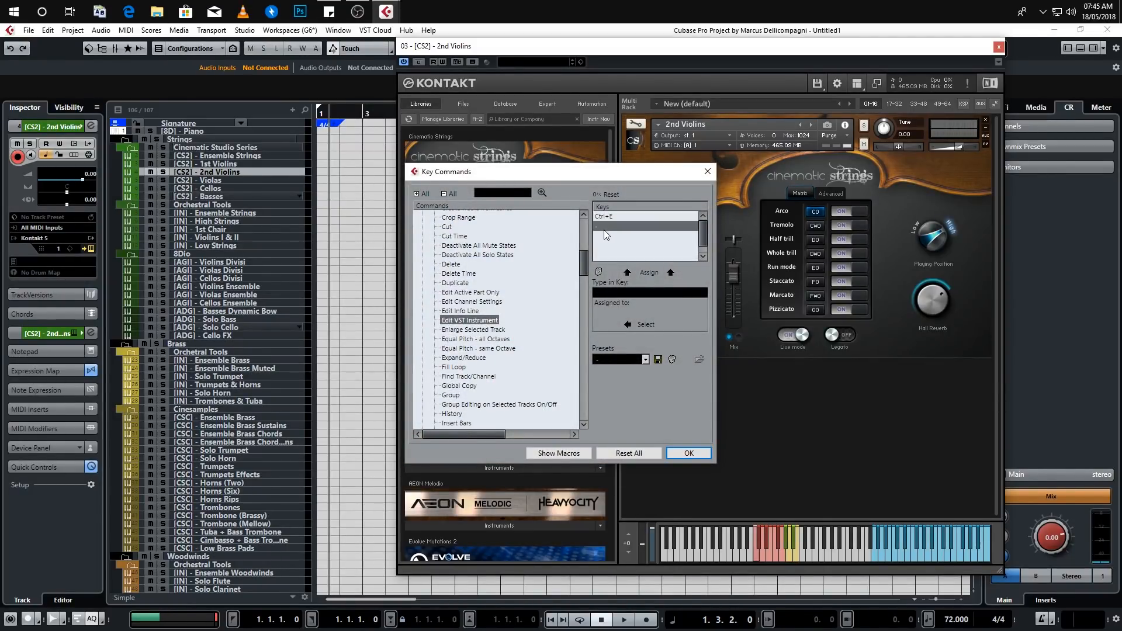
pyautogui.click(707, 175)
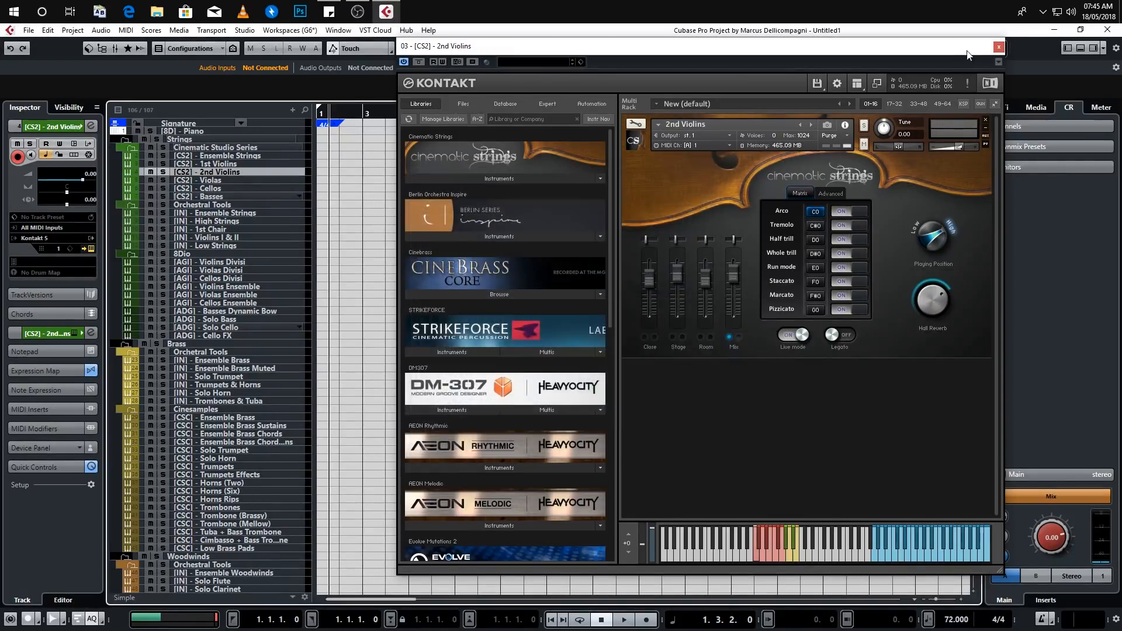
pyautogui.hotkey('ctrl', 'e')
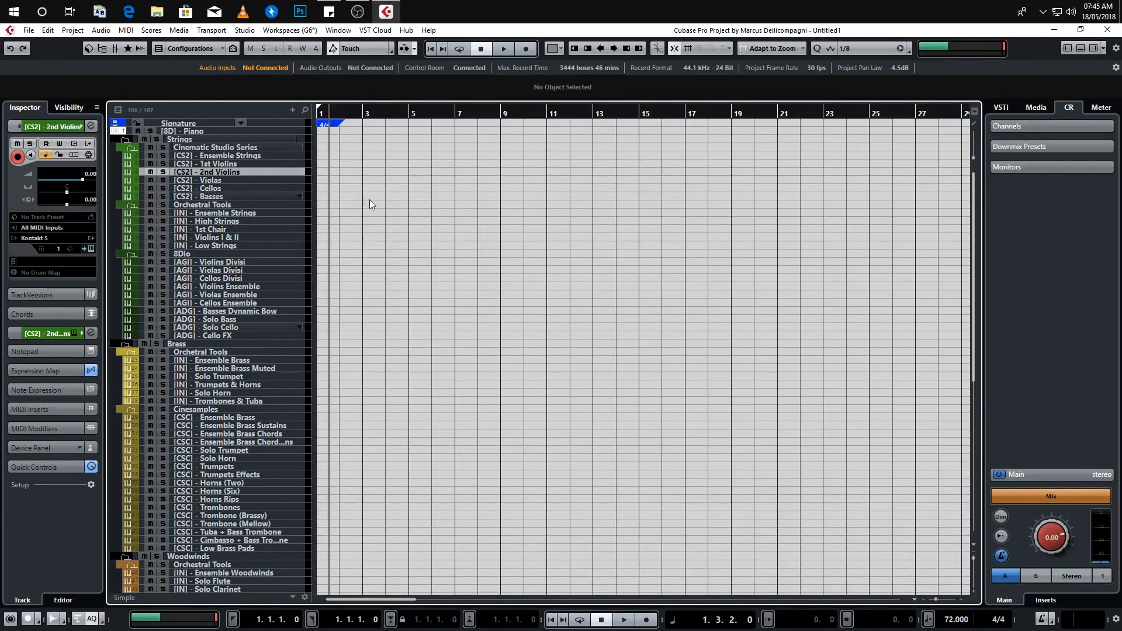
# Step: Show the track Visibility list and look through the project's tracks
pyautogui.click(68, 108)
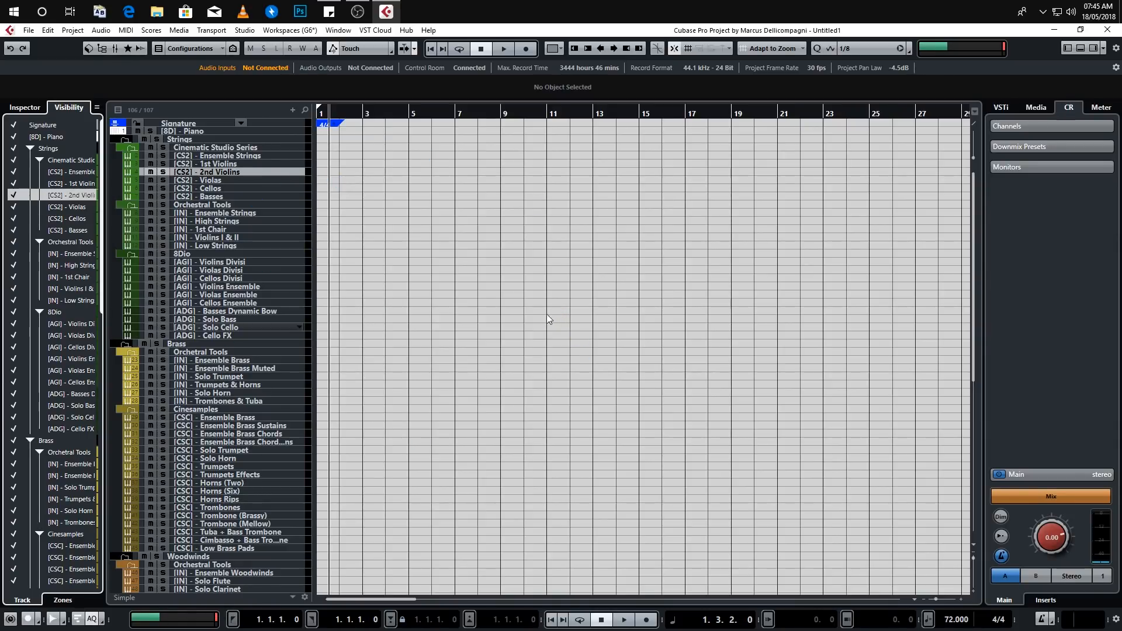
pyautogui.scroll(-3, 438, 414)
pyautogui.scroll(3, 439, 413)
pyautogui.scroll(-3, 438, 413)
pyautogui.scroll(5, 438, 412)
# Step: Adjust the track heights with the vertical zoom and hide the right zone
pyautogui.moveTo(972, 589); pyautogui.dragTo(971, 543)
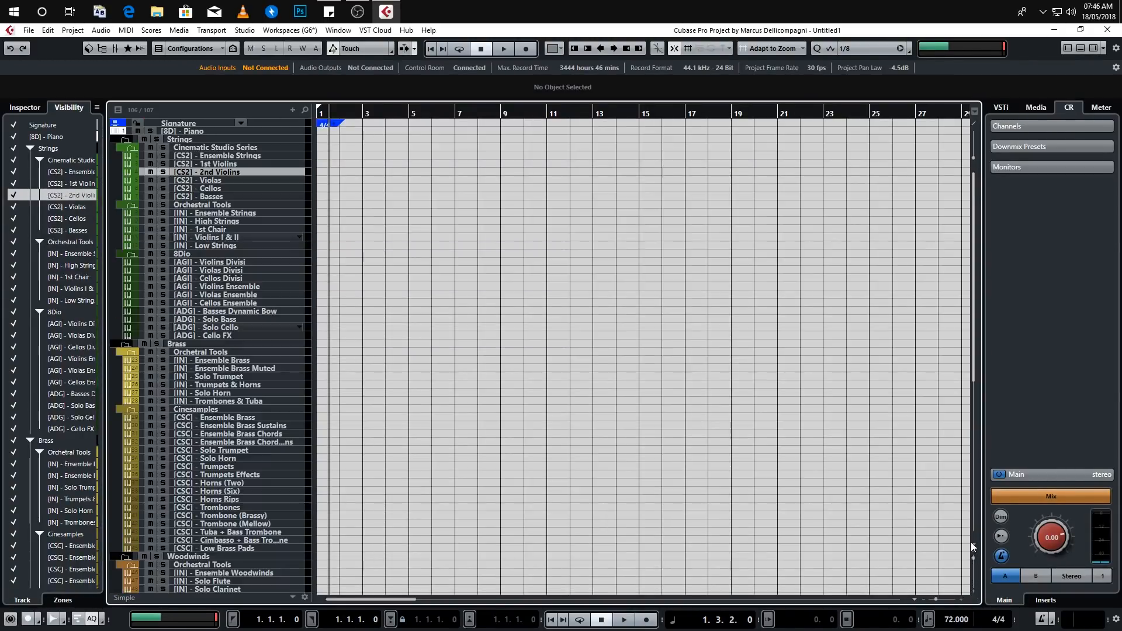
pyautogui.click(974, 591)
pyautogui.click(974, 590)
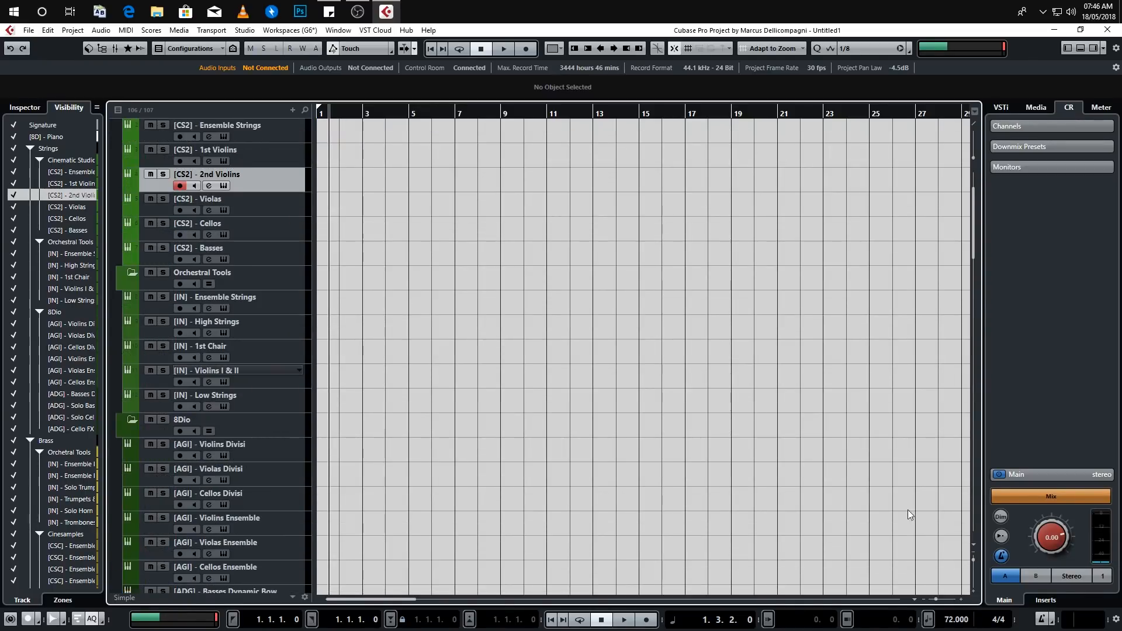
pyautogui.click(1093, 48)
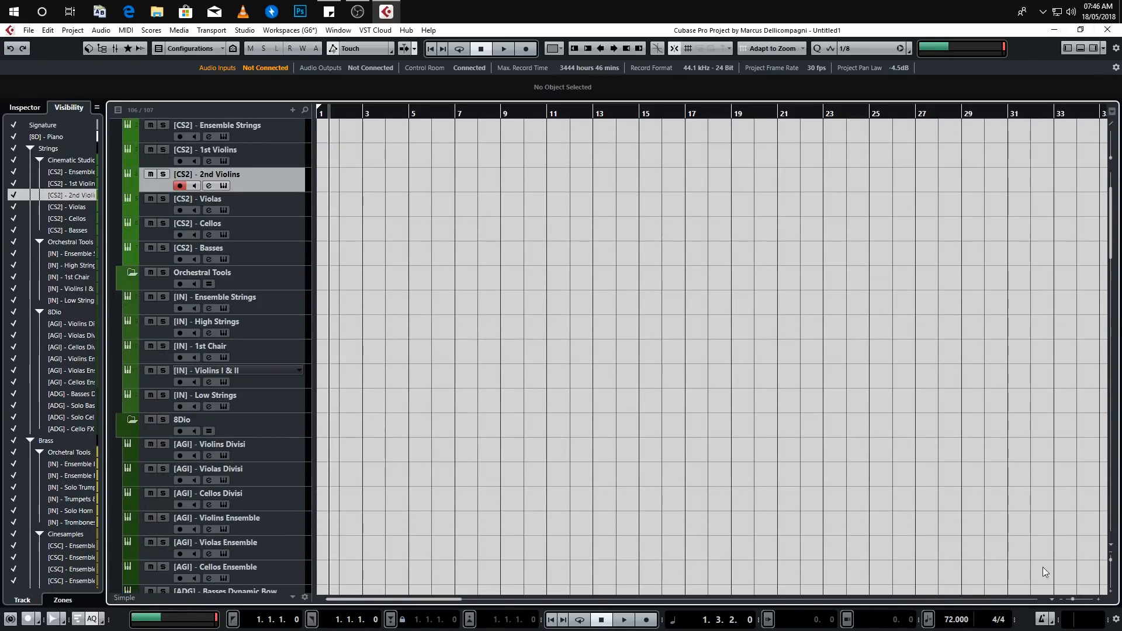
pyautogui.click(1113, 555)
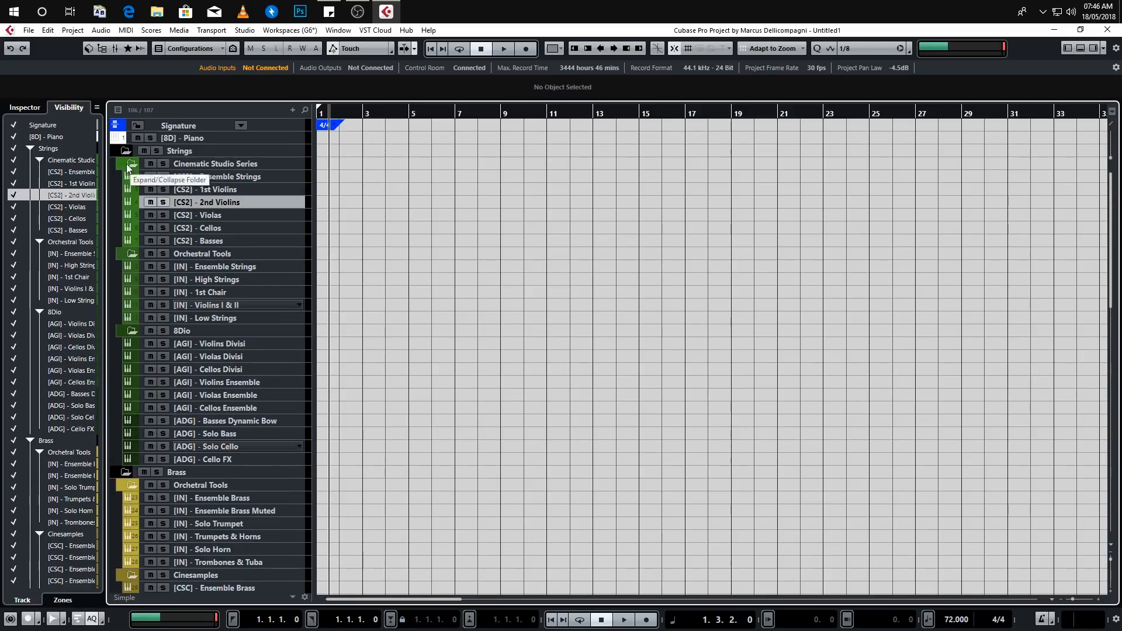
# Step: Collapse the Cinematic Studio Series, Orchestral Tools and 8Dio folders within Strings
pyautogui.click(39, 160)
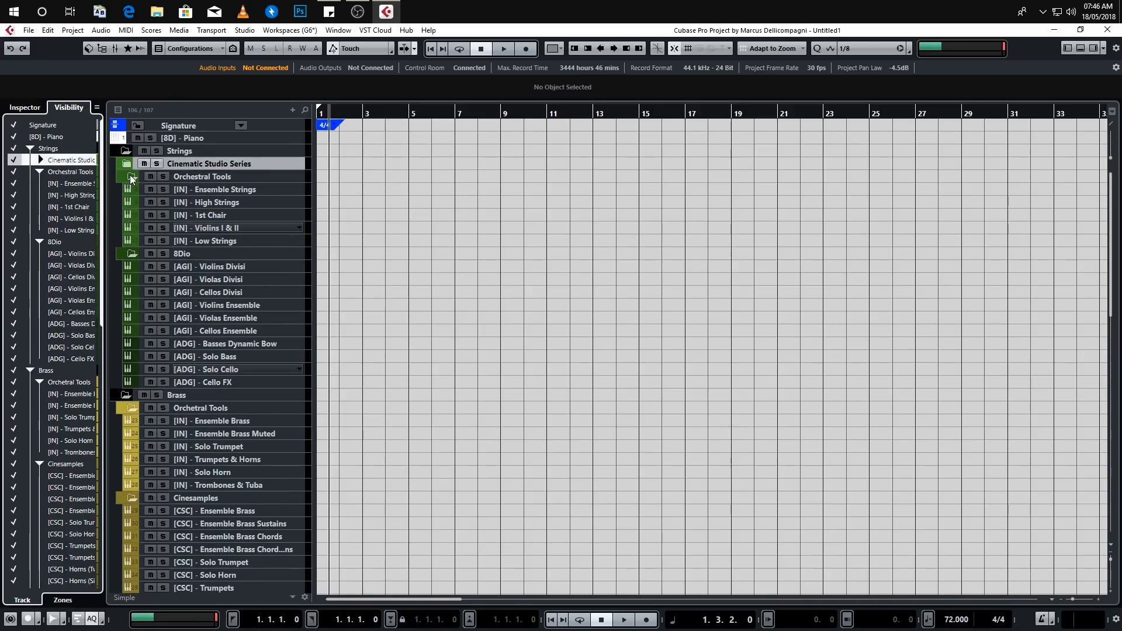
pyautogui.click(39, 161)
pyautogui.click(39, 160)
pyautogui.click(131, 175)
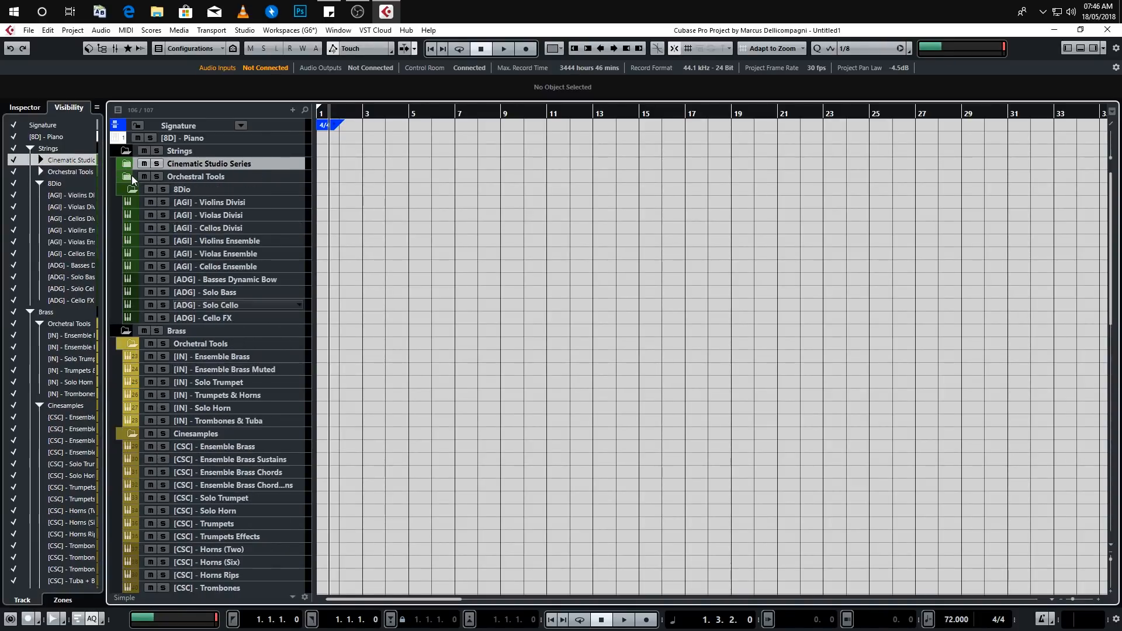
pyautogui.click(130, 190)
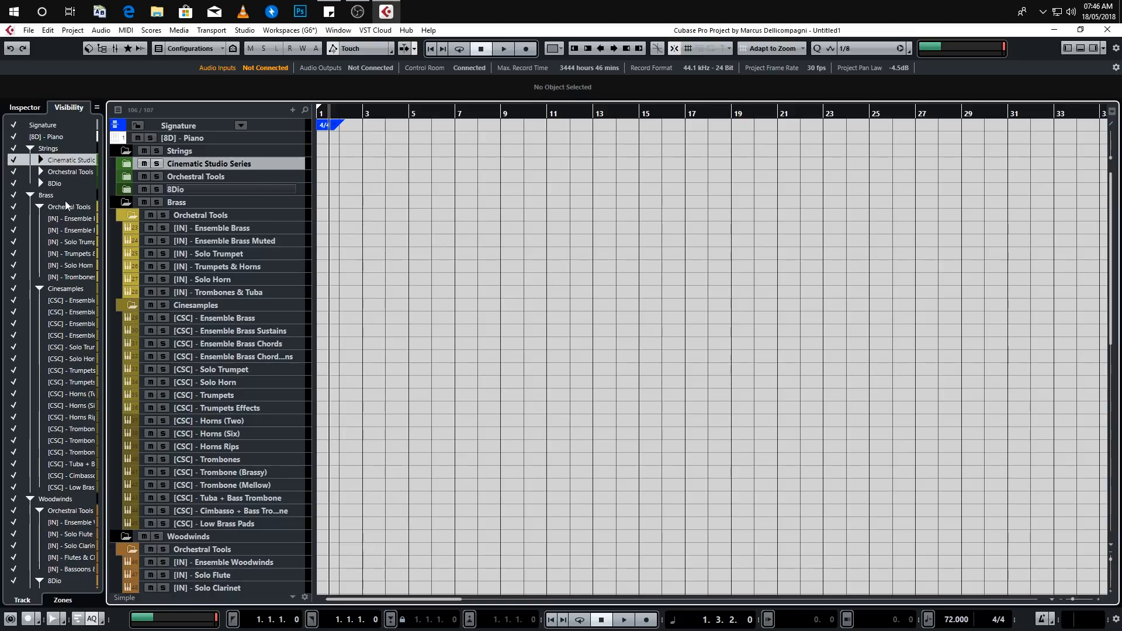
# Step: Collapse the library subfolders within the Brass and Woodwinds folders
pyautogui.click(39, 207)
pyautogui.click(39, 219)
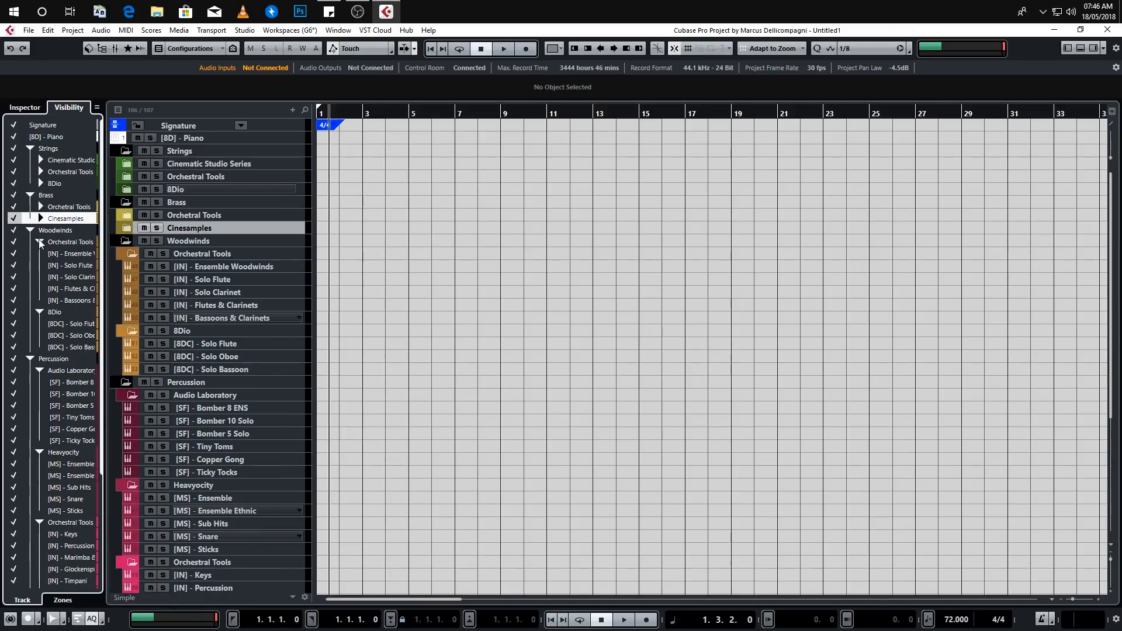
pyautogui.click(39, 242)
pyautogui.click(39, 254)
# Step: Collapse the Audio Laboratory, Heavyocity, Orchestral Tools and Audio Imperia folders within Percussion, and select the Strings folder
pyautogui.click(39, 277)
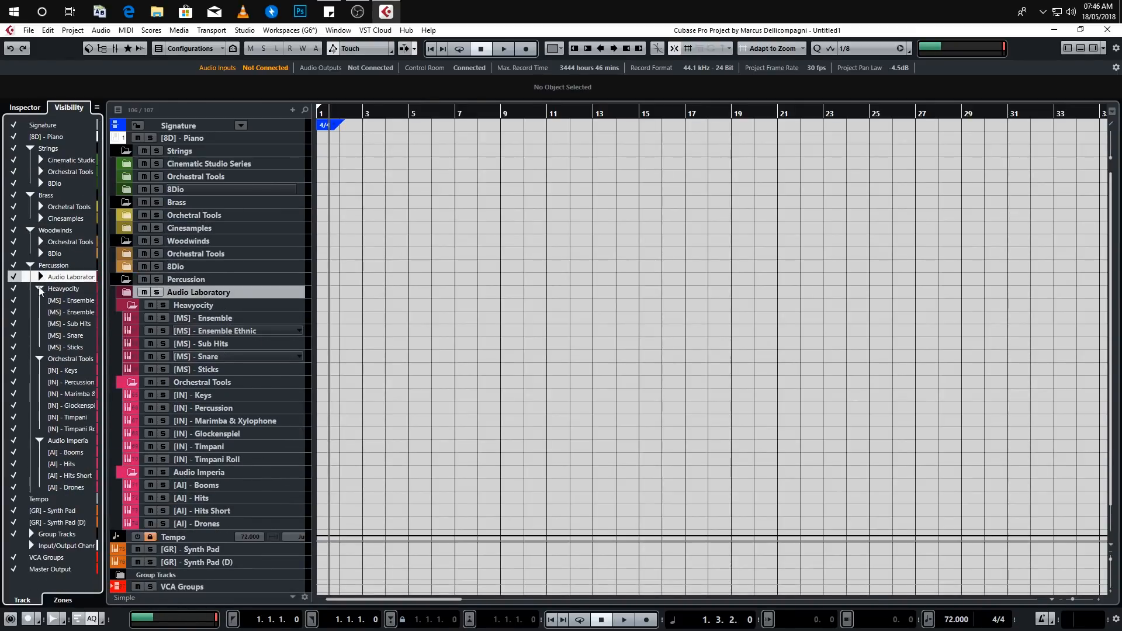
pyautogui.click(39, 289)
pyautogui.click(39, 300)
pyautogui.click(39, 312)
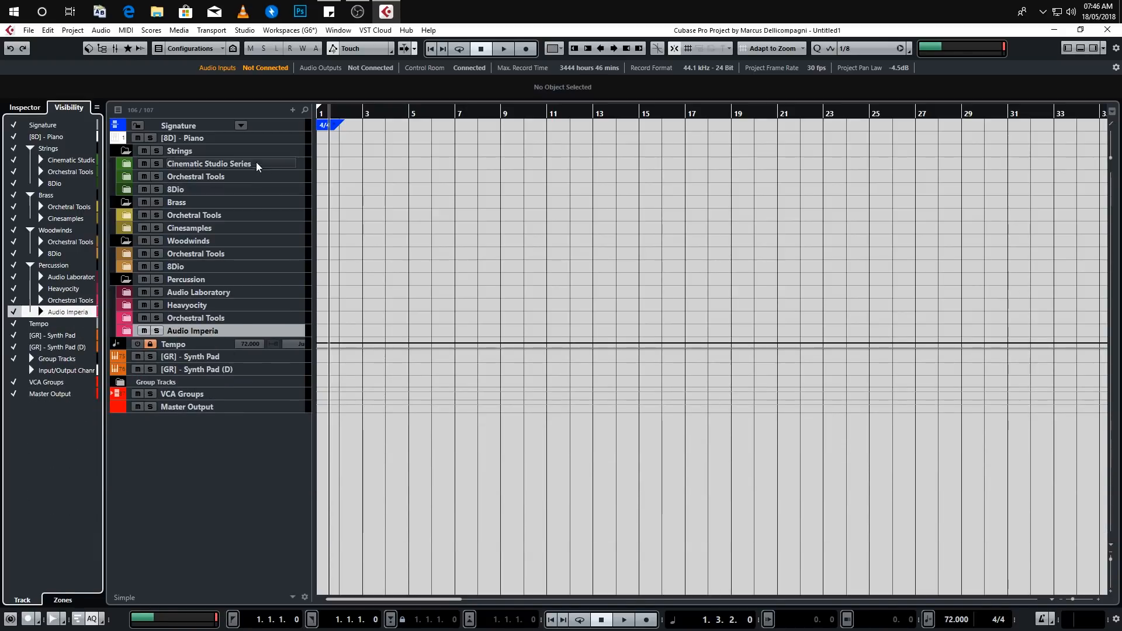
pyautogui.click(234, 151)
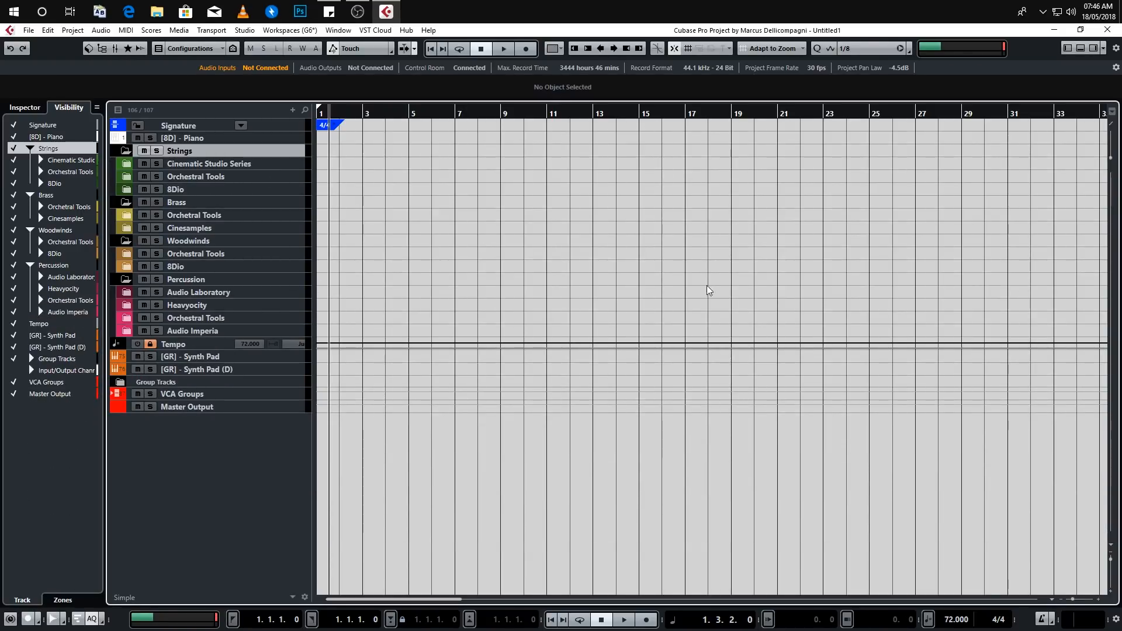
# Step: Enlarge the track heights and collapse the Woodwinds, Brass, Strings and Percussion folders
pyautogui.click(1106, 590)
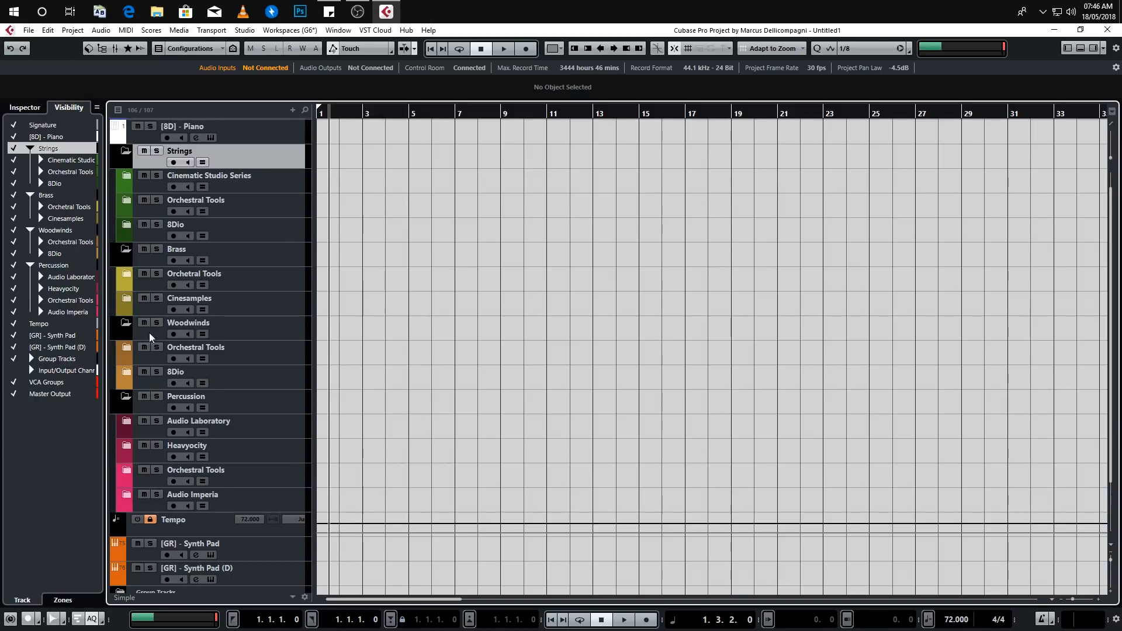
pyautogui.click(126, 323)
pyautogui.click(126, 250)
pyautogui.click(121, 177)
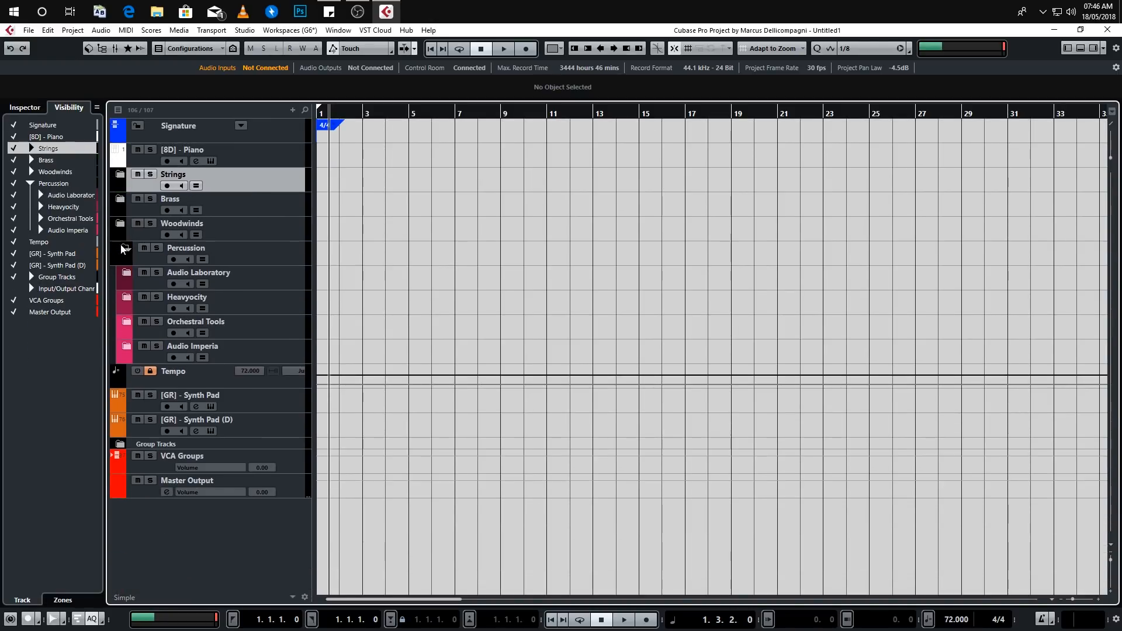
pyautogui.click(121, 249)
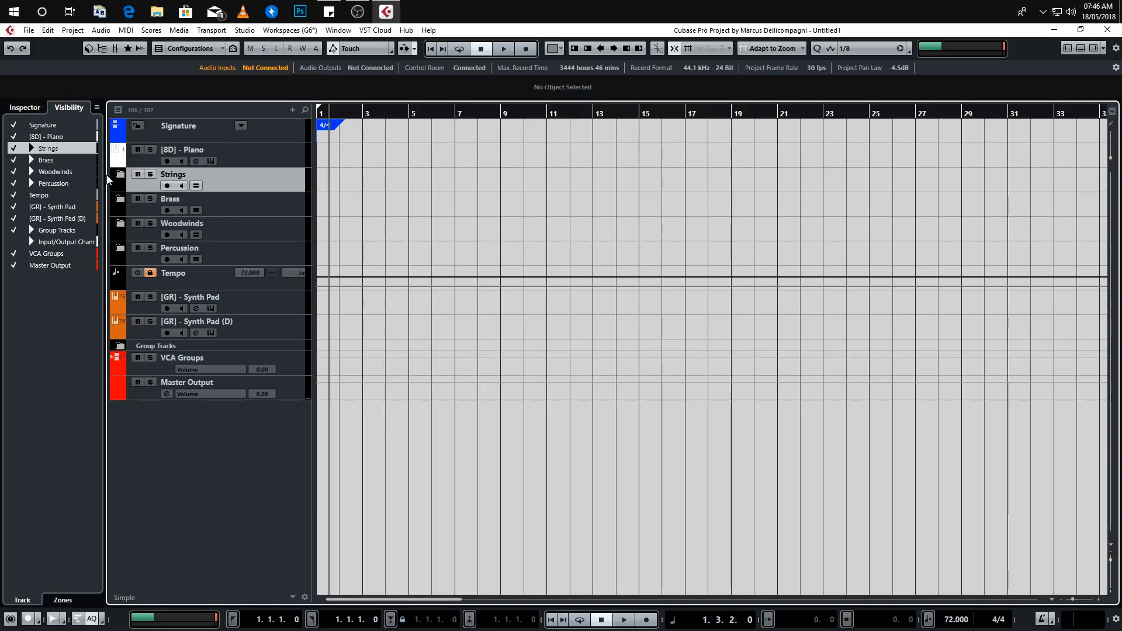
# Step: Expand the Strings folder, then briefly show and collapse the contents of its Cinematic Studio Series folder
pyautogui.click(122, 176)
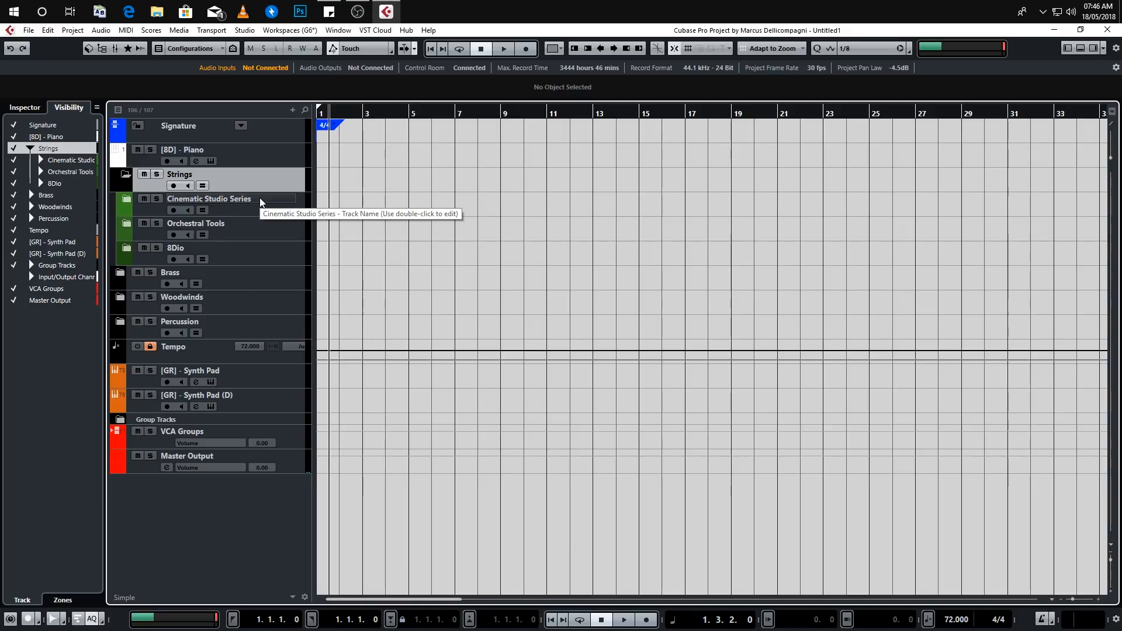
pyautogui.click(128, 200)
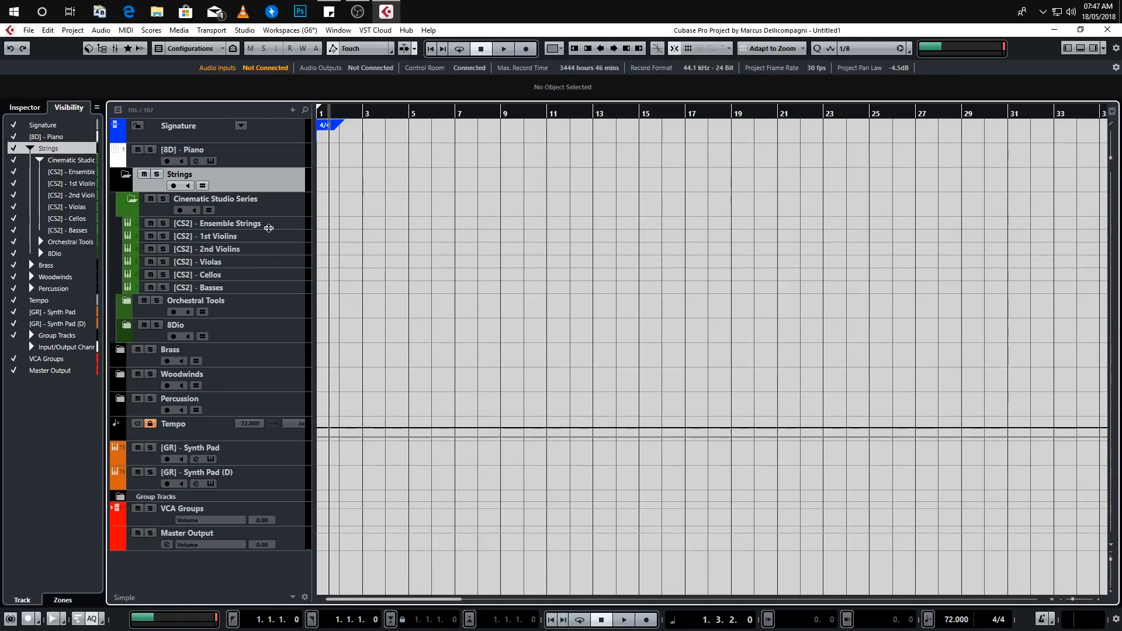
pyautogui.click(133, 199)
pyautogui.click(133, 198)
pyautogui.click(133, 199)
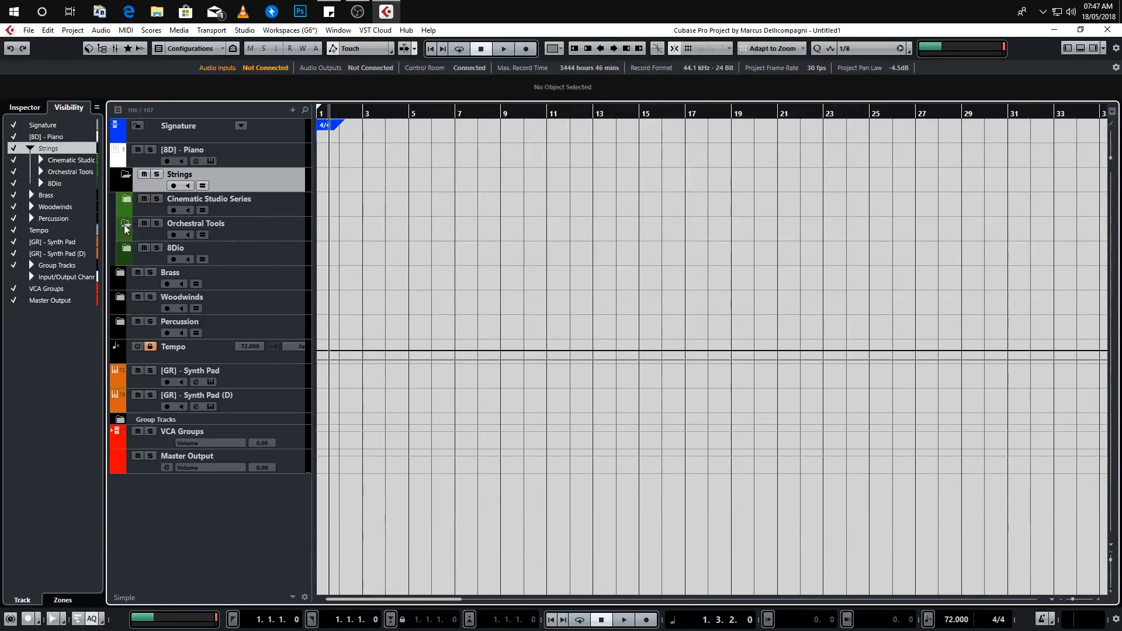
# Step: Briefly show and collapse the contents of the Orchestral Tools and 8Dio folders within Strings
pyautogui.click(125, 225)
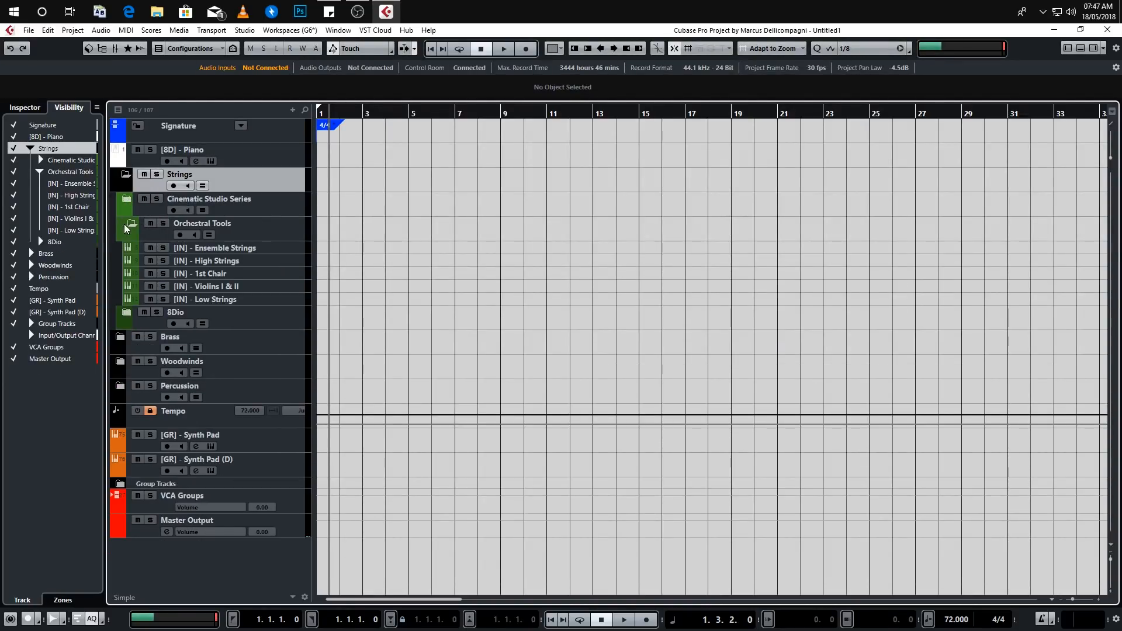
pyautogui.click(134, 222)
pyautogui.click(130, 249)
pyautogui.click(129, 248)
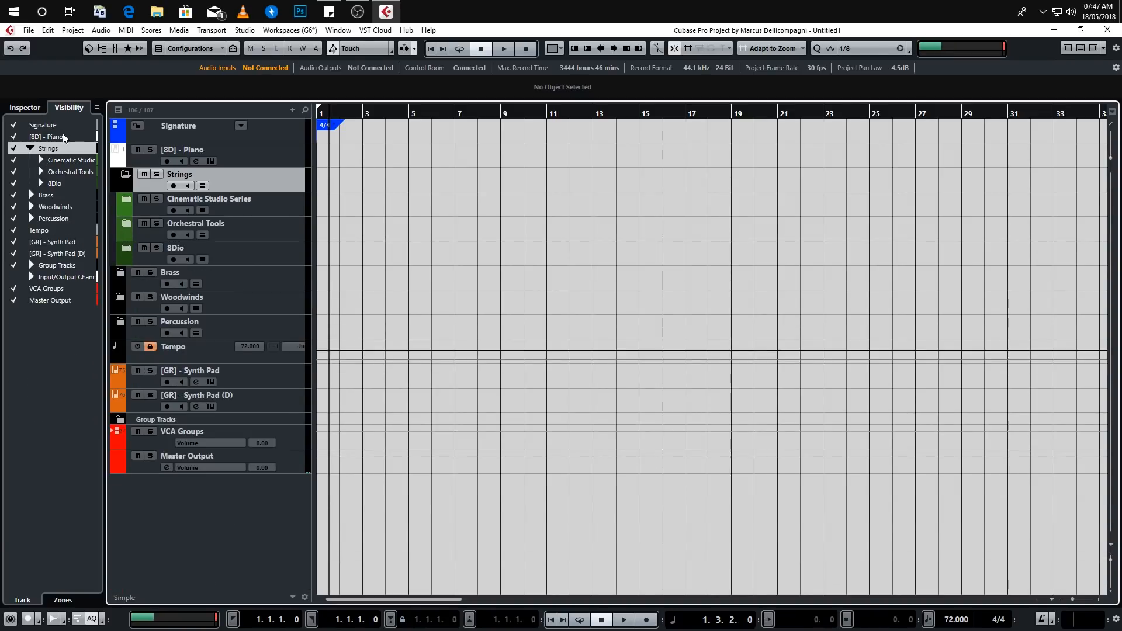
# Step: Toggle the visibility of the Cinematic Studio Series and Orchestral Tools string folders off and back on
pyautogui.click(16, 161)
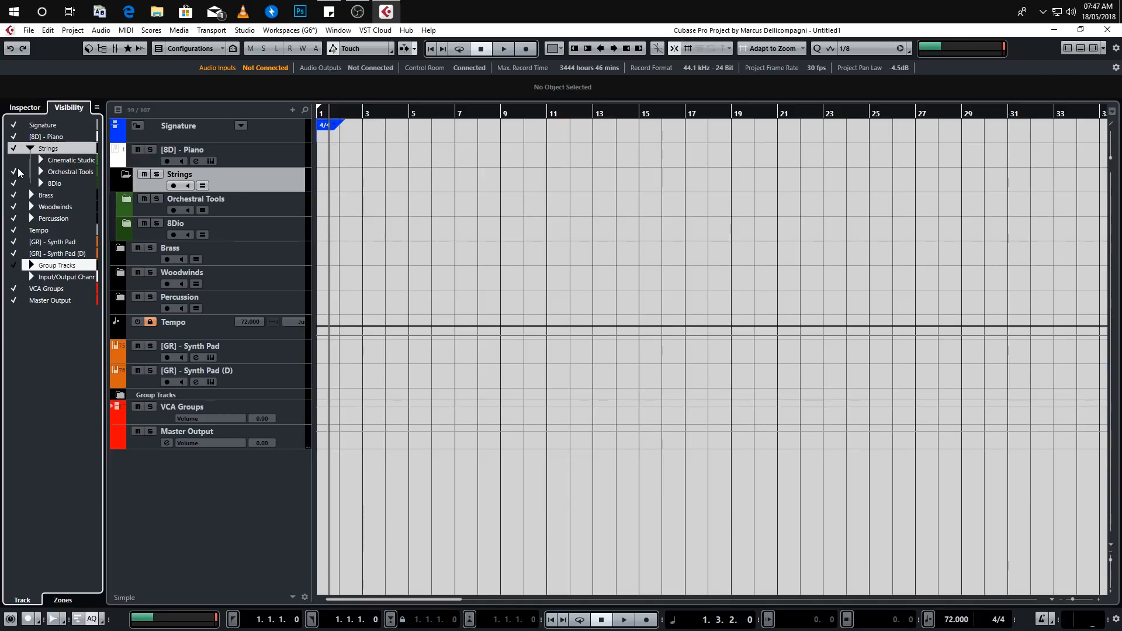
pyautogui.click(16, 172)
pyautogui.click(16, 172)
pyautogui.click(15, 160)
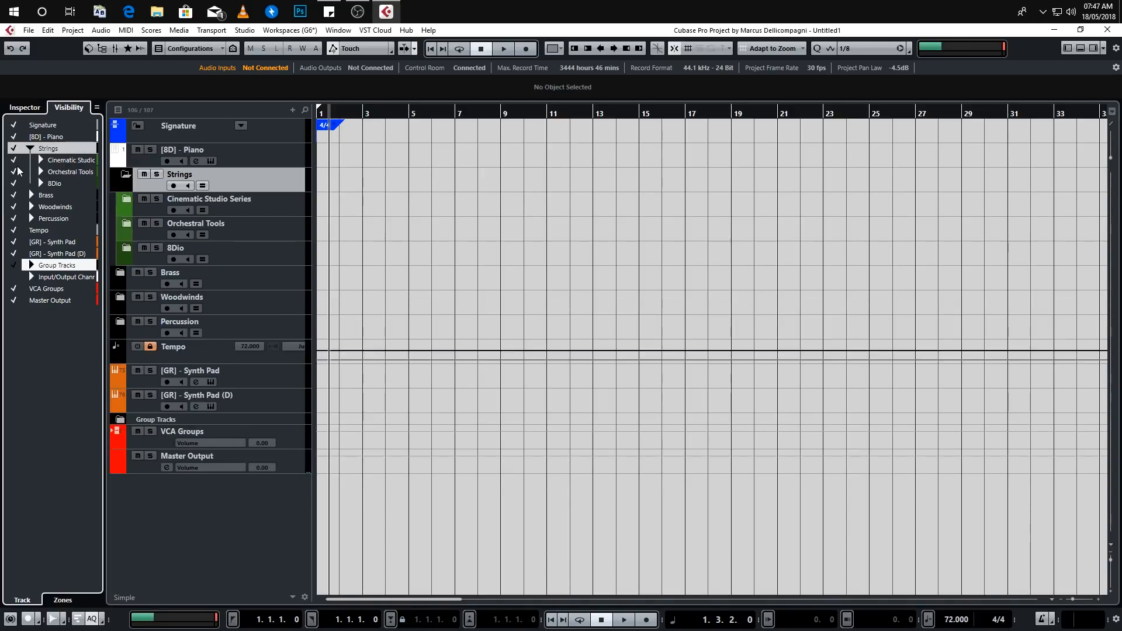
# Step: Expand the Orchestral Tools, Cinematic Studio Series and 8Dio folders within Strings and look through their tracks
pyautogui.click(126, 224)
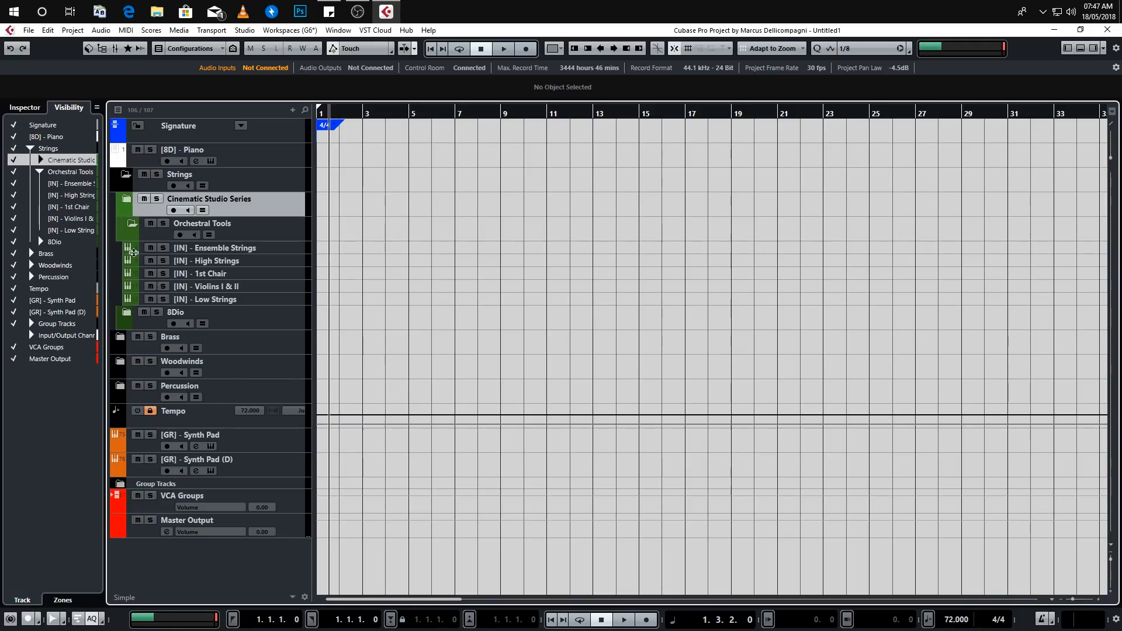
pyautogui.click(127, 199)
pyautogui.click(129, 393)
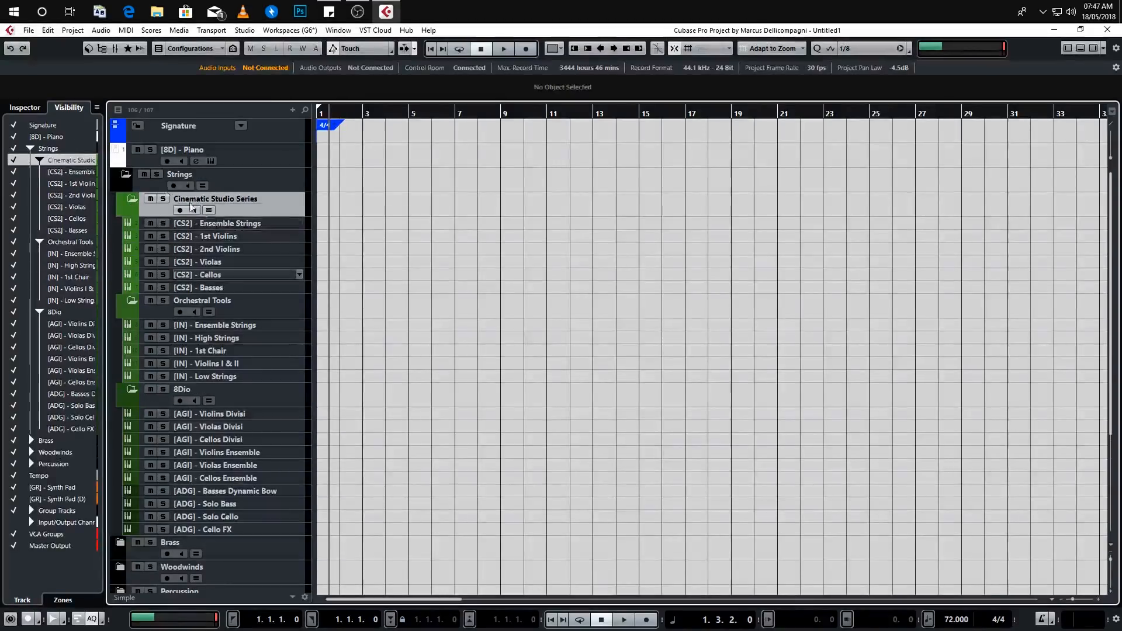
pyautogui.scroll(-4, 237, 385)
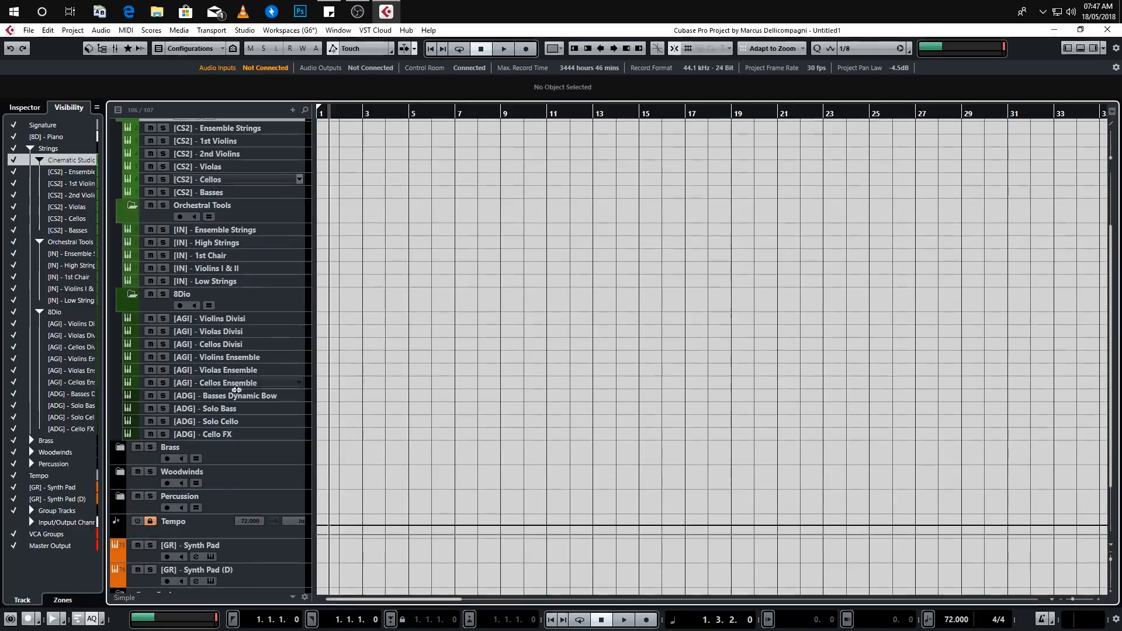
pyautogui.scroll(4, 247, 486)
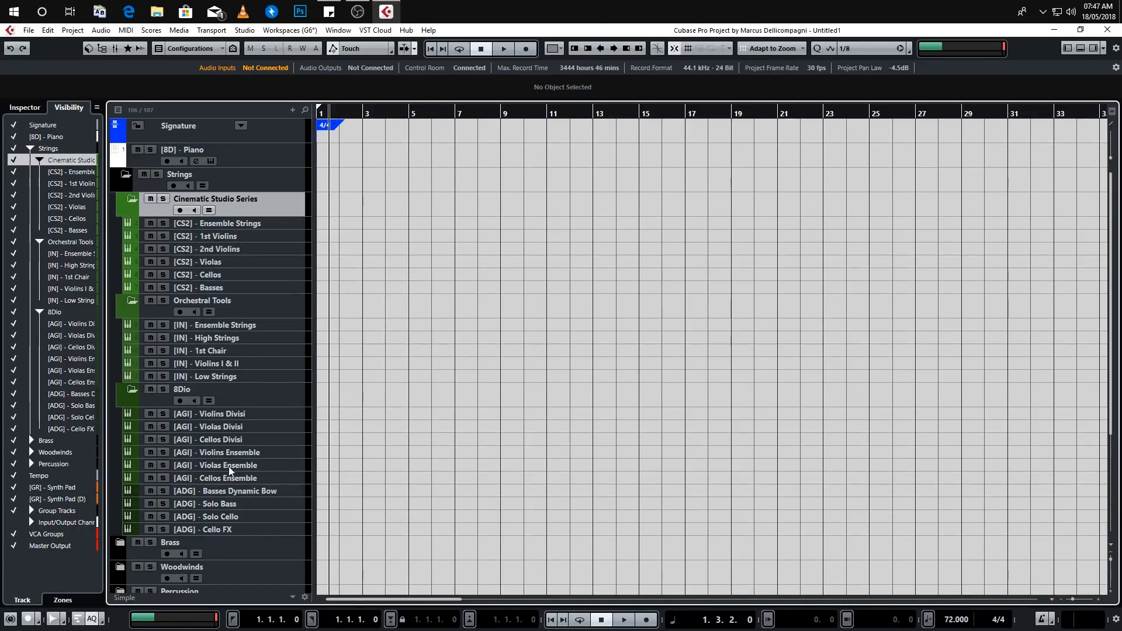
# Step: Search the track list for "[IN]", look through the matching tracks, and clear the search
pyautogui.click(305, 110)
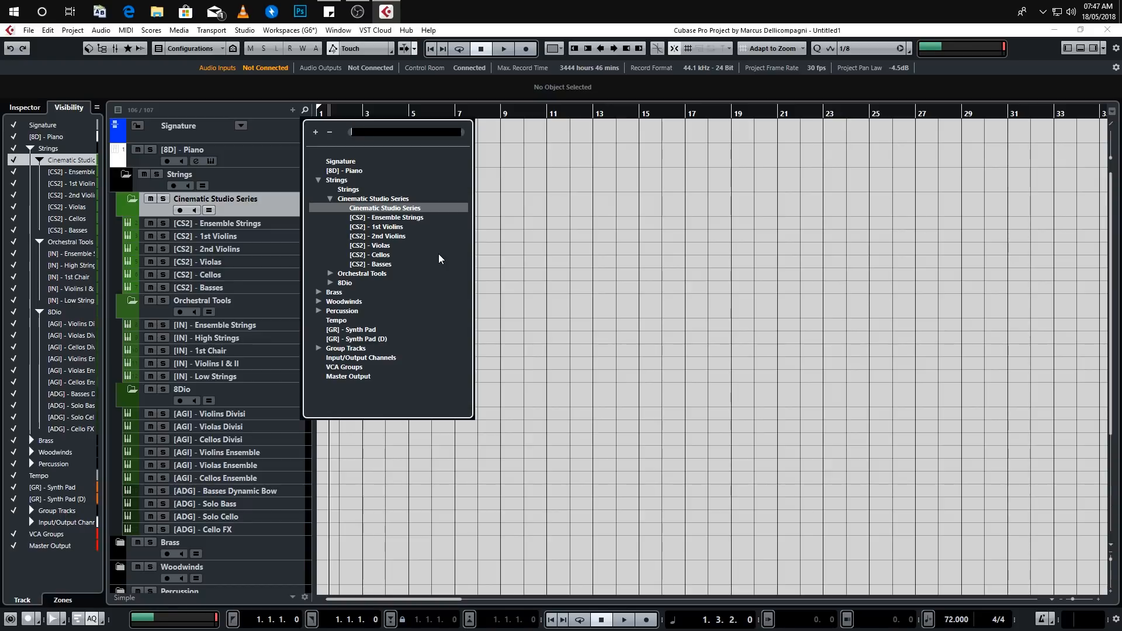
pyautogui.write('[I')
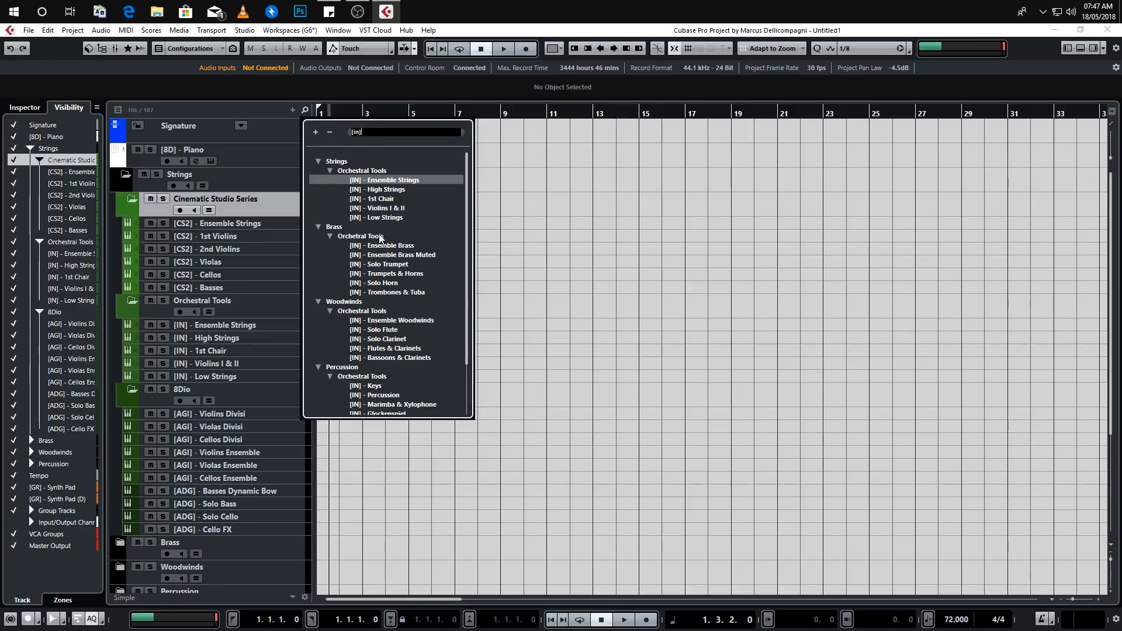
pyautogui.scroll(-4, 369, 292)
pyautogui.scroll(4, 383, 368)
pyautogui.scroll(-3, 380, 251)
pyautogui.scroll(3, 379, 251)
pyautogui.press('BackSpace')
pyautogui.press('BackSpace')
pyautogui.press('BackSpace')
pyautogui.press('BackSpace')
pyautogui.click(278, 178)
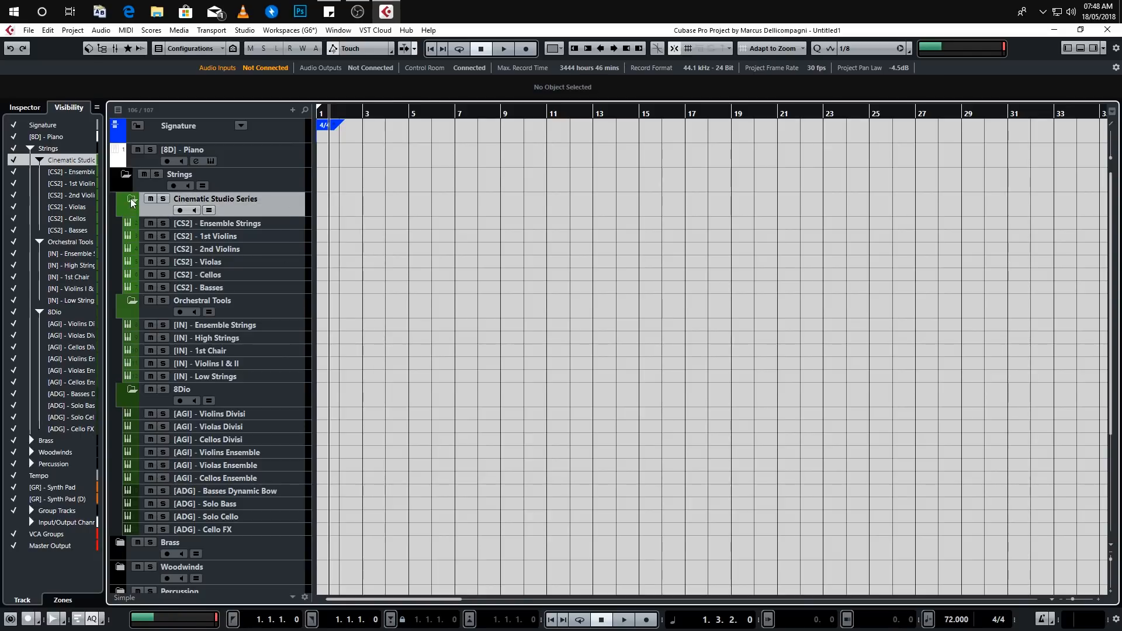
# Step: Select the six [CS2] tracks from Ensemble Strings to Basses and view the commands available for them without applying any
pyautogui.click(271, 227)
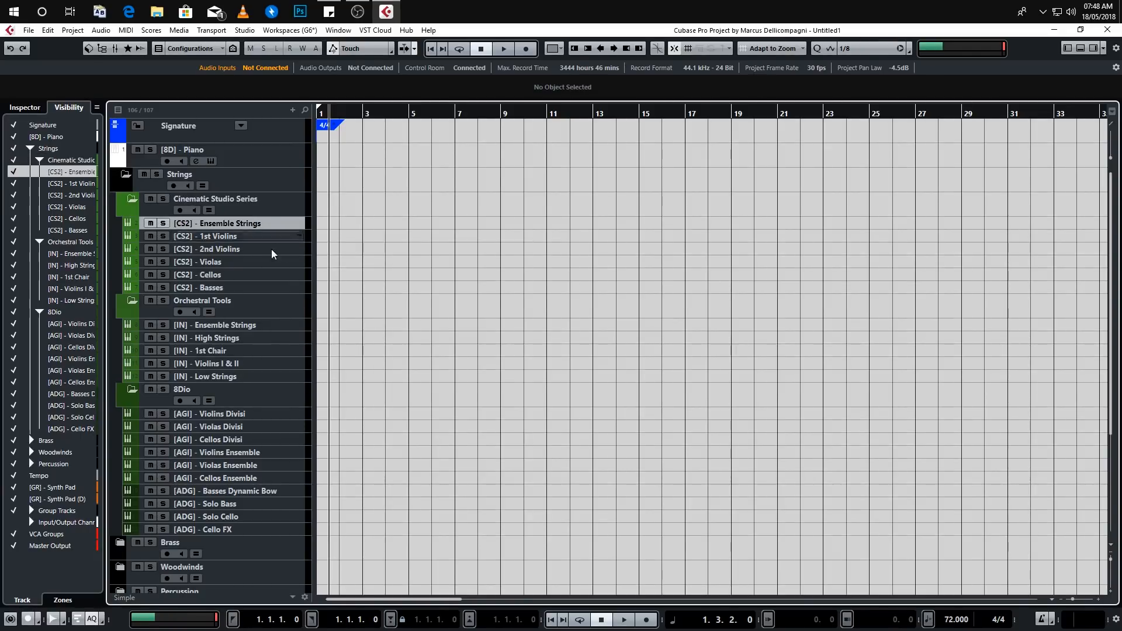
pyautogui.keyDown('shift'); pyautogui.click(262, 292); pyautogui.keyUp('shift')
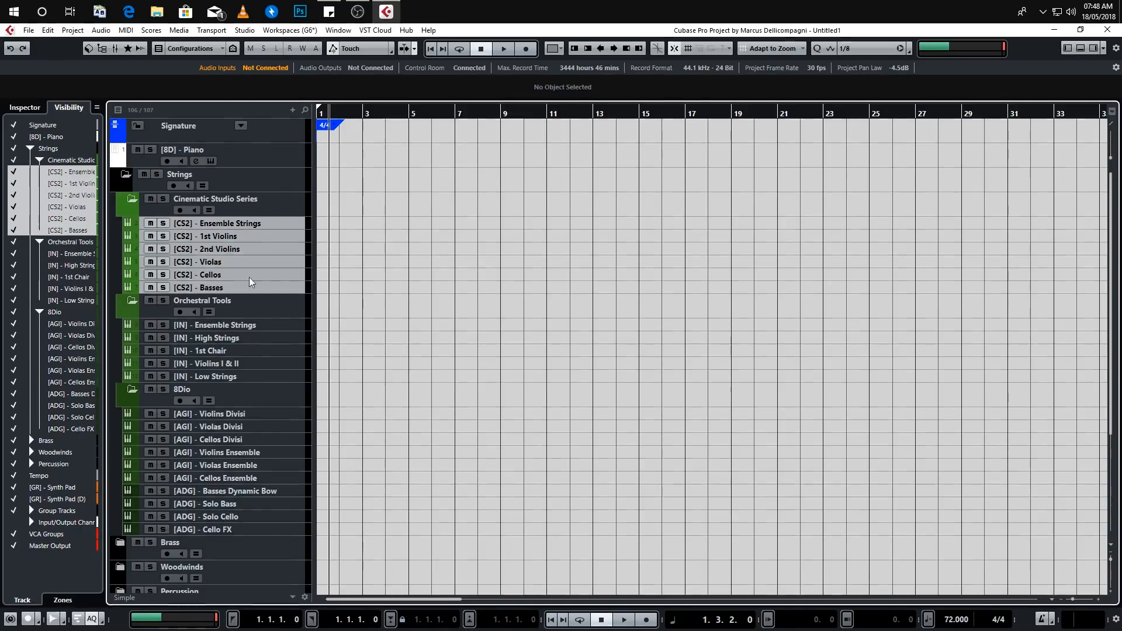
pyautogui.rightClick(257, 262)
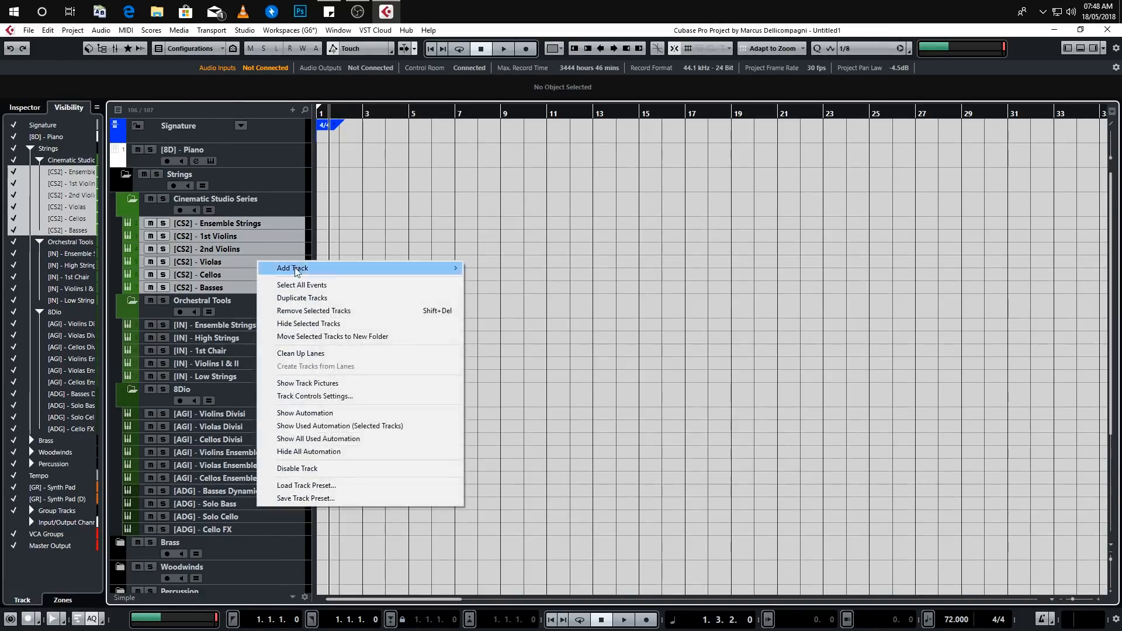
pyautogui.click(712, 329)
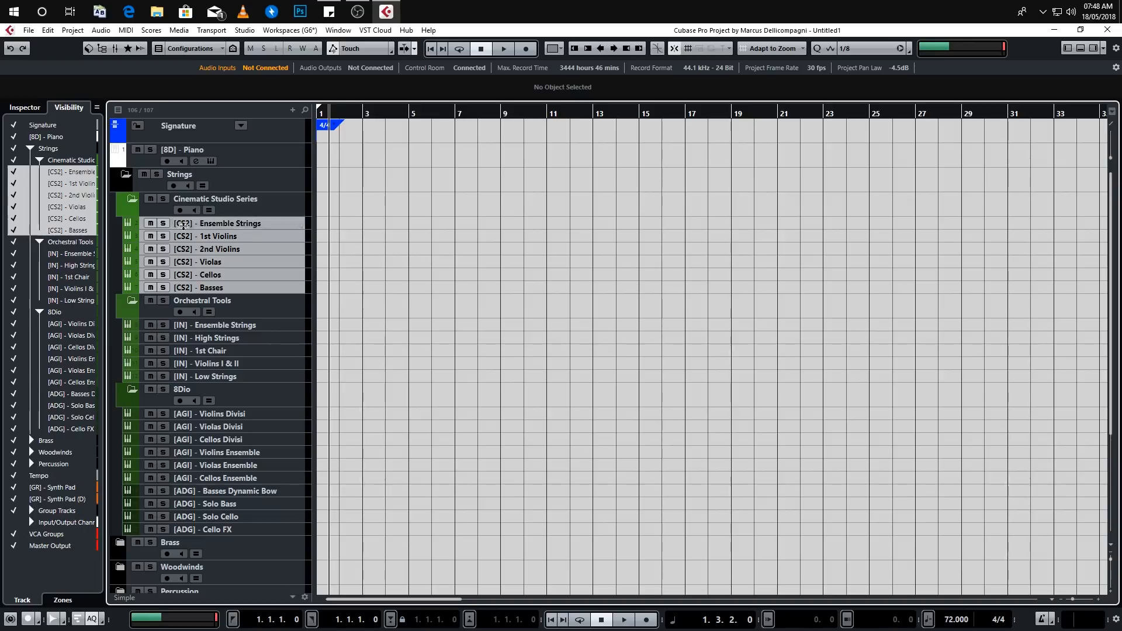
# Step: Collapse the three library folders within Strings and expand the Brass, Woodwinds and Percussion folders down to their library folders
pyautogui.click(132, 199)
pyautogui.click(132, 222)
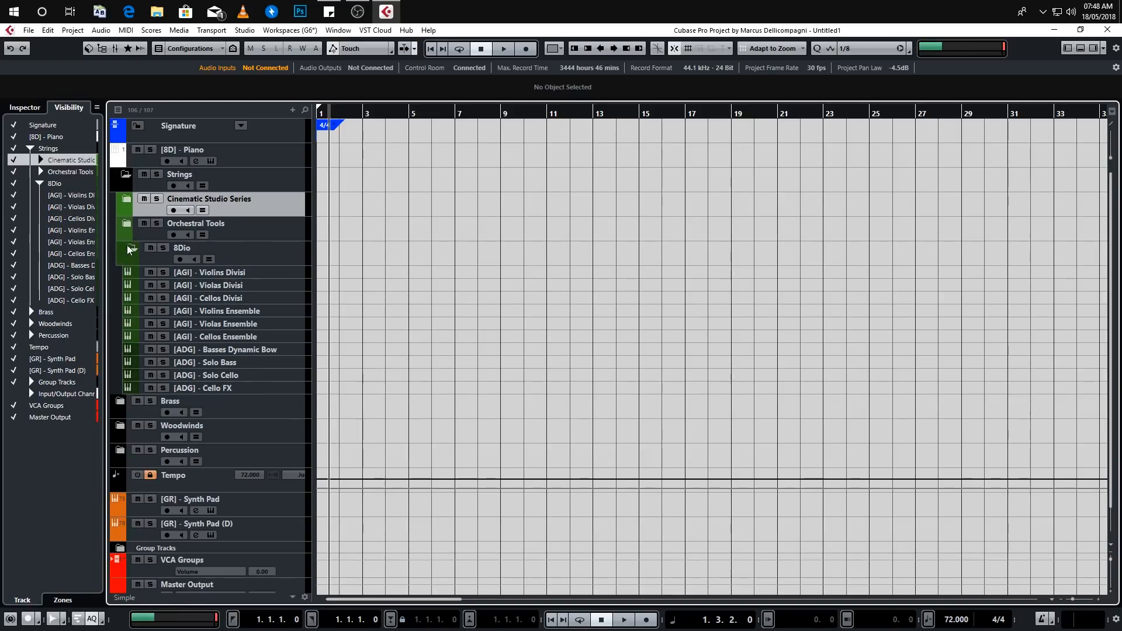
pyautogui.click(133, 248)
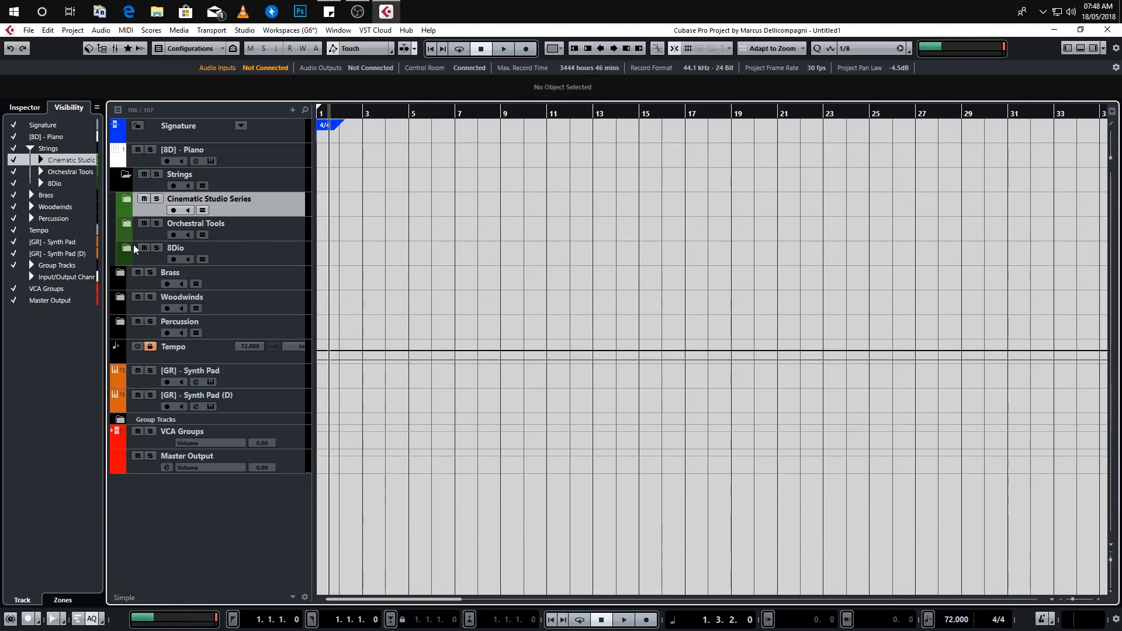
pyautogui.click(121, 273)
pyautogui.click(124, 345)
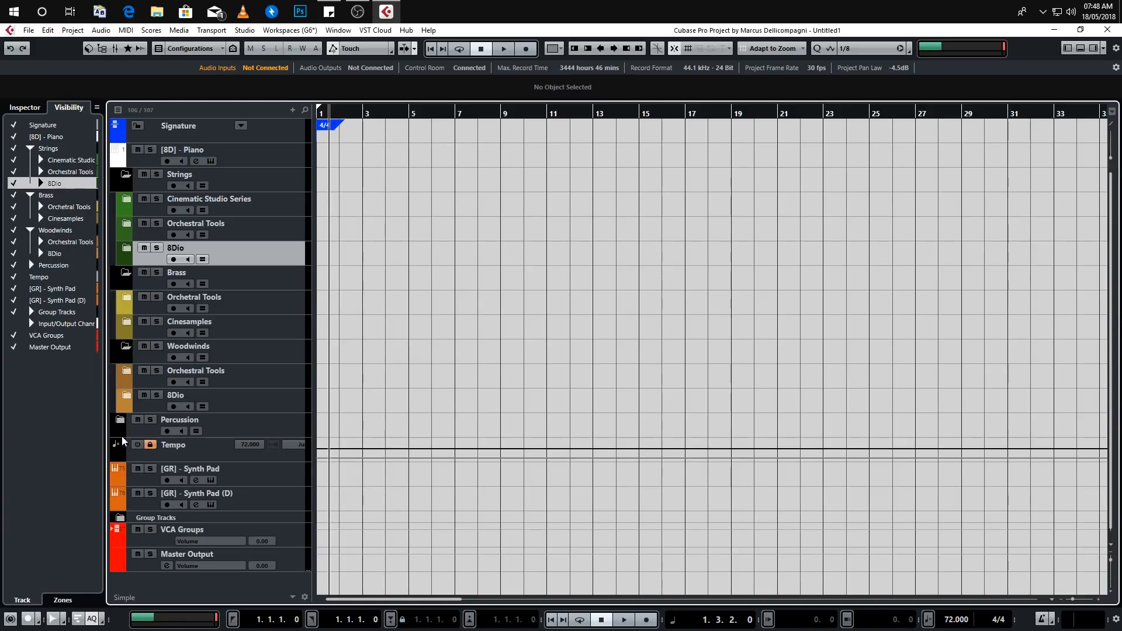
pyautogui.click(120, 420)
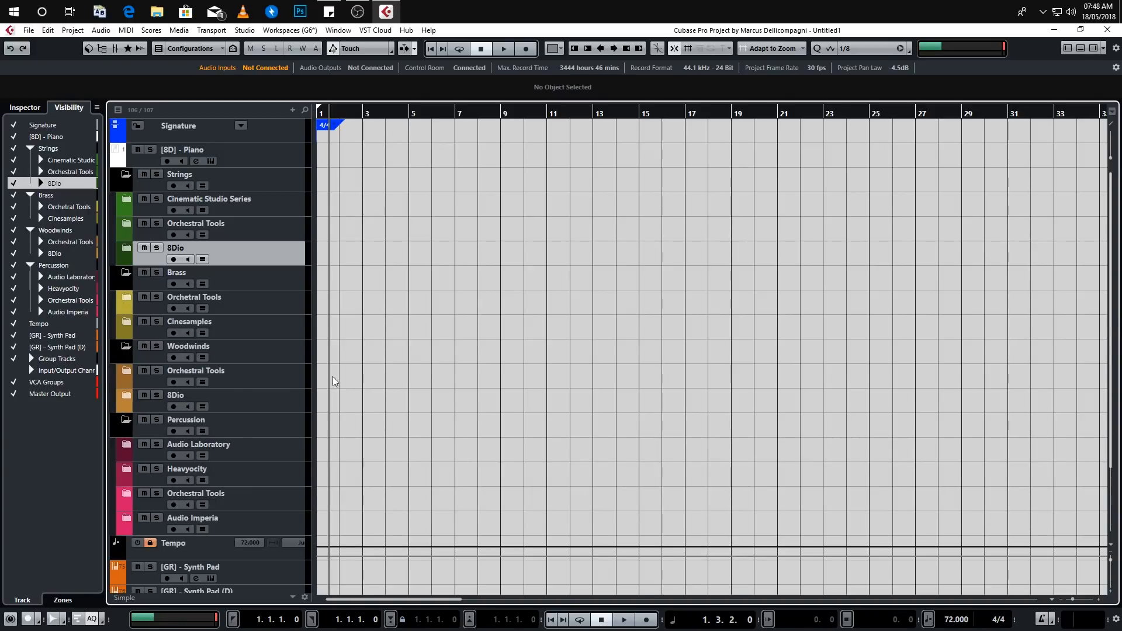
# Step: Show the contents of the Brass section's Orchetral Tools folder in the Inspector and look across its track names
pyautogui.click(280, 304)
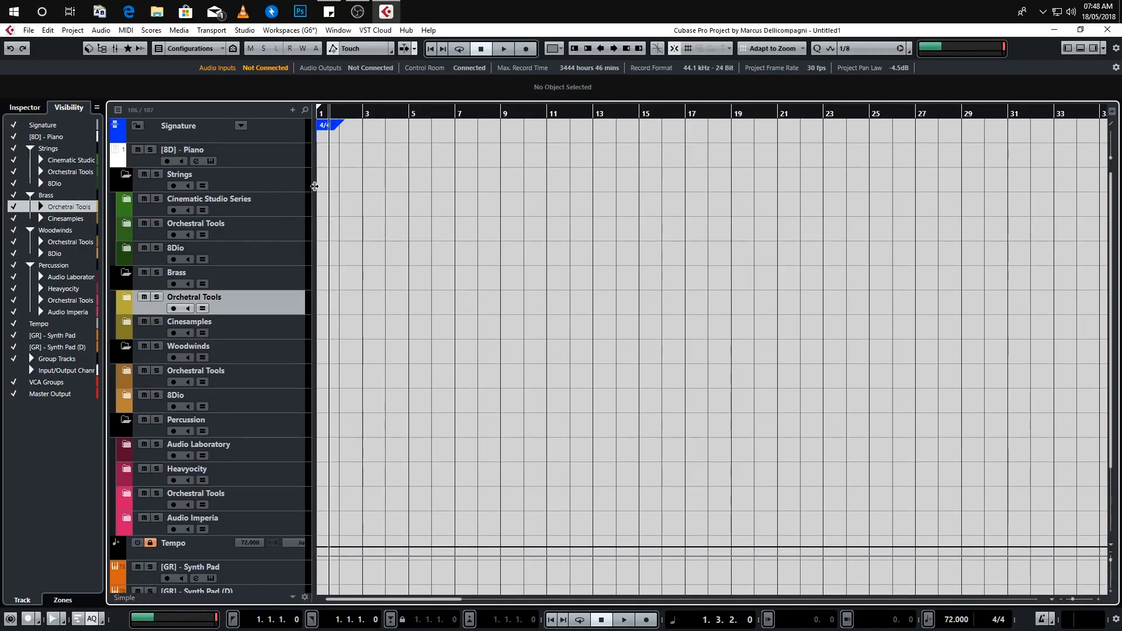
pyautogui.click(22, 108)
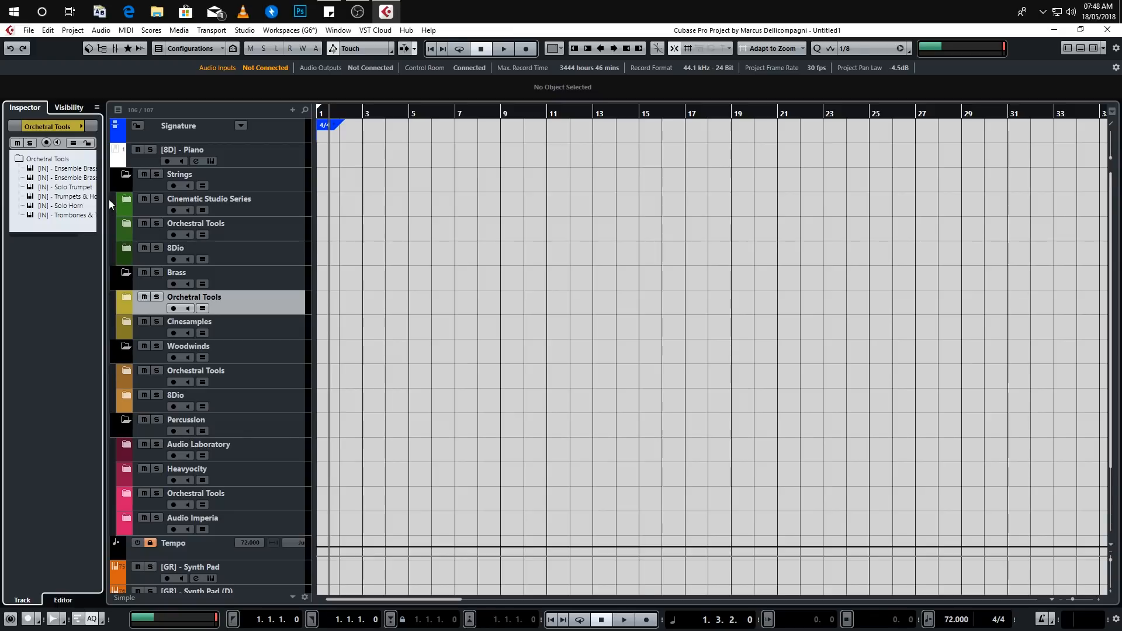
pyautogui.moveTo(78, 232); pyautogui.dragTo(89, 233)
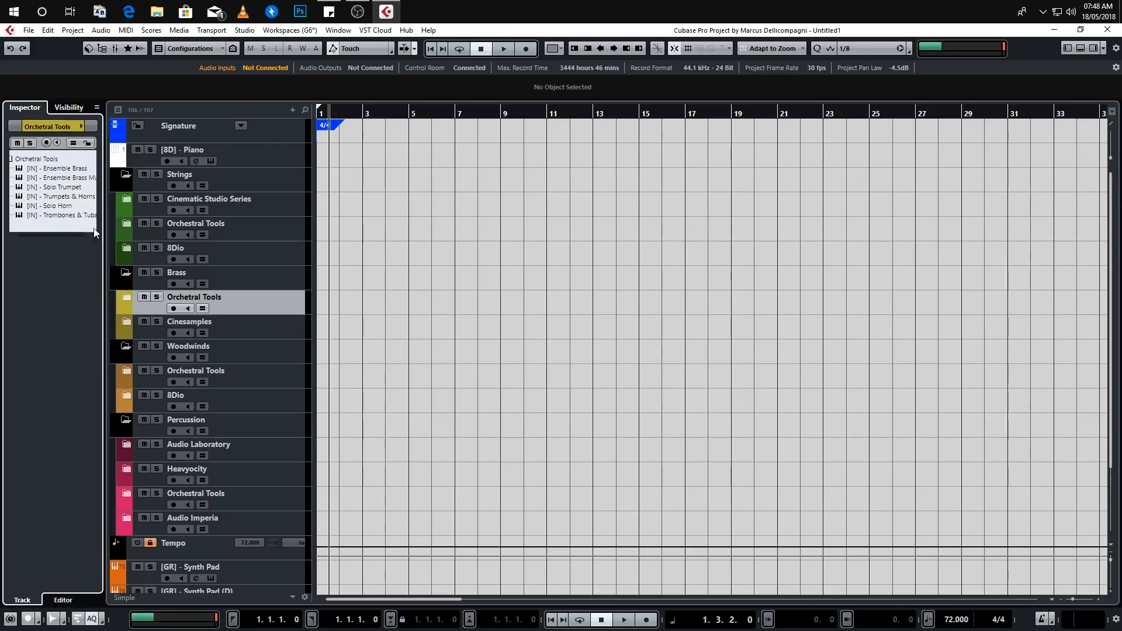
pyautogui.click(106, 196)
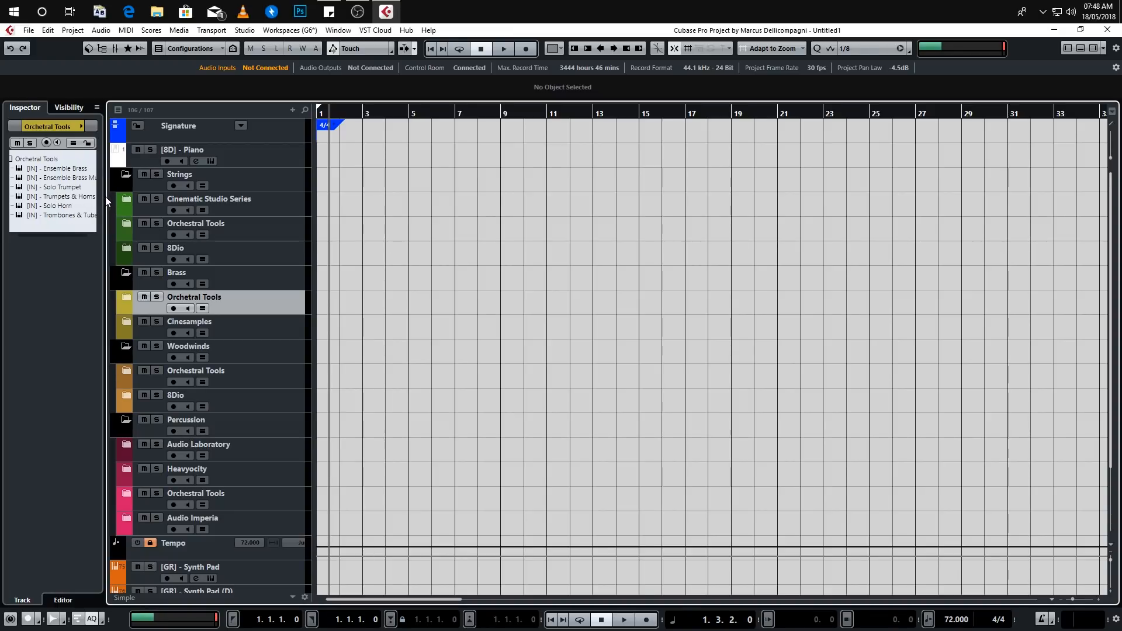
pyautogui.moveTo(46, 235); pyautogui.dragTo(33, 235)
pyautogui.click(58, 160)
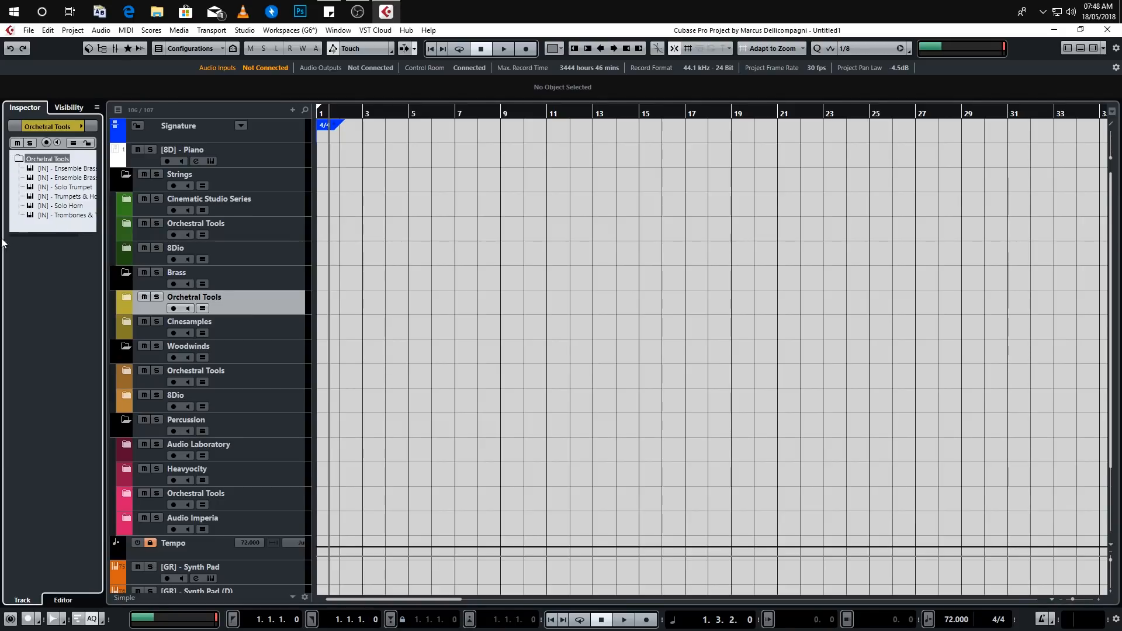
# Step: Open the Cinematic Studio Series contents of the Strings folder in the Inspector and look through the Ensemble Strings track settings
pyautogui.click(275, 180)
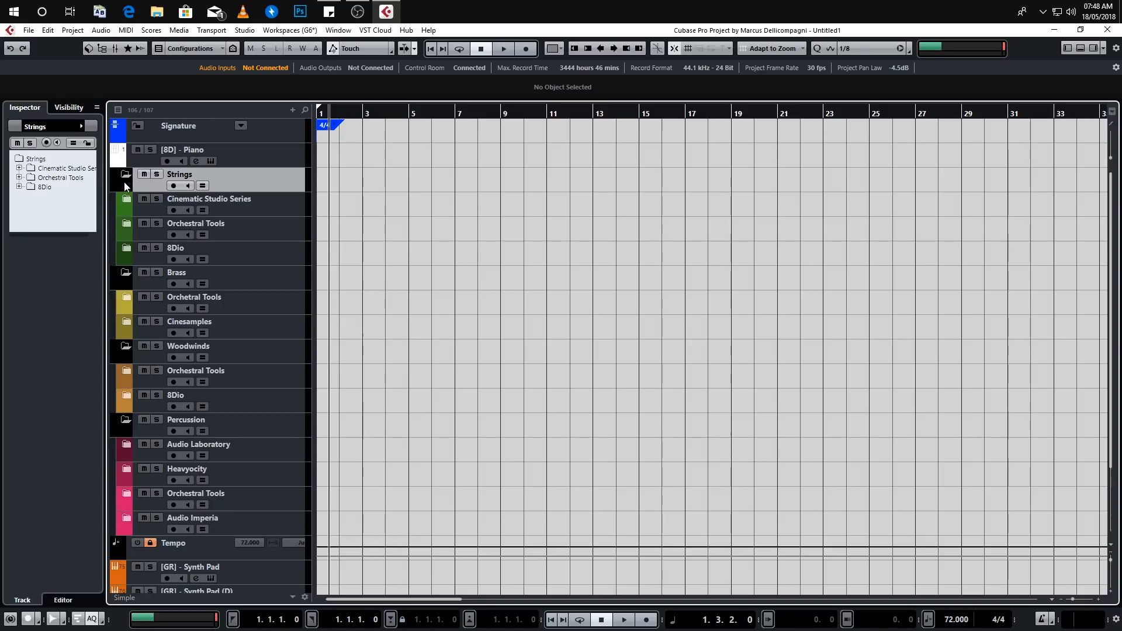
pyautogui.click(19, 169)
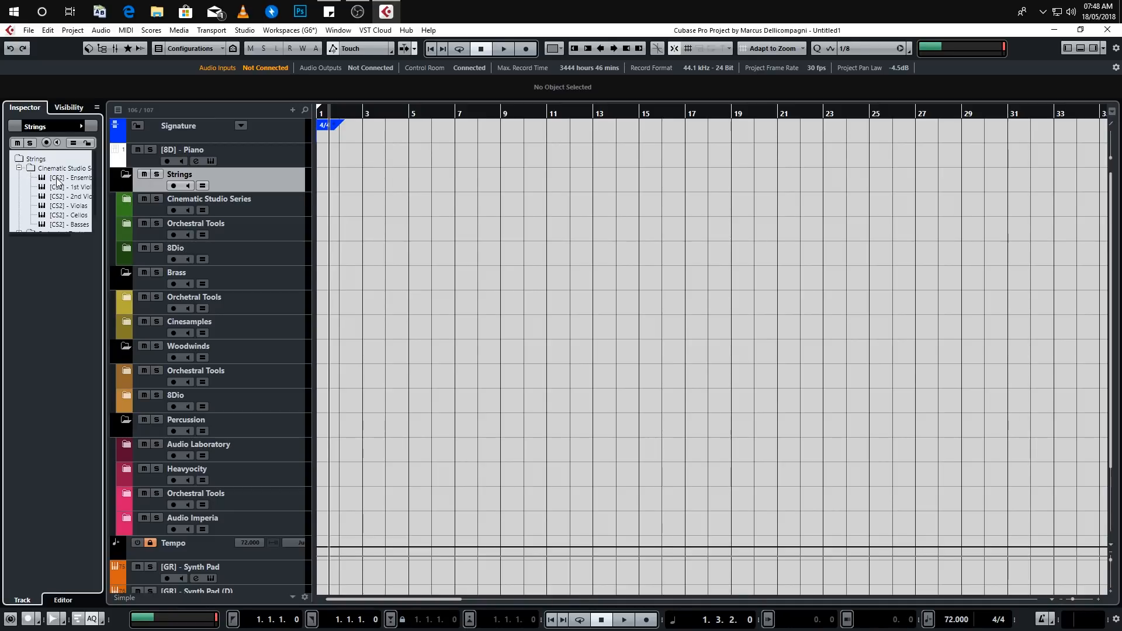
pyautogui.click(74, 180)
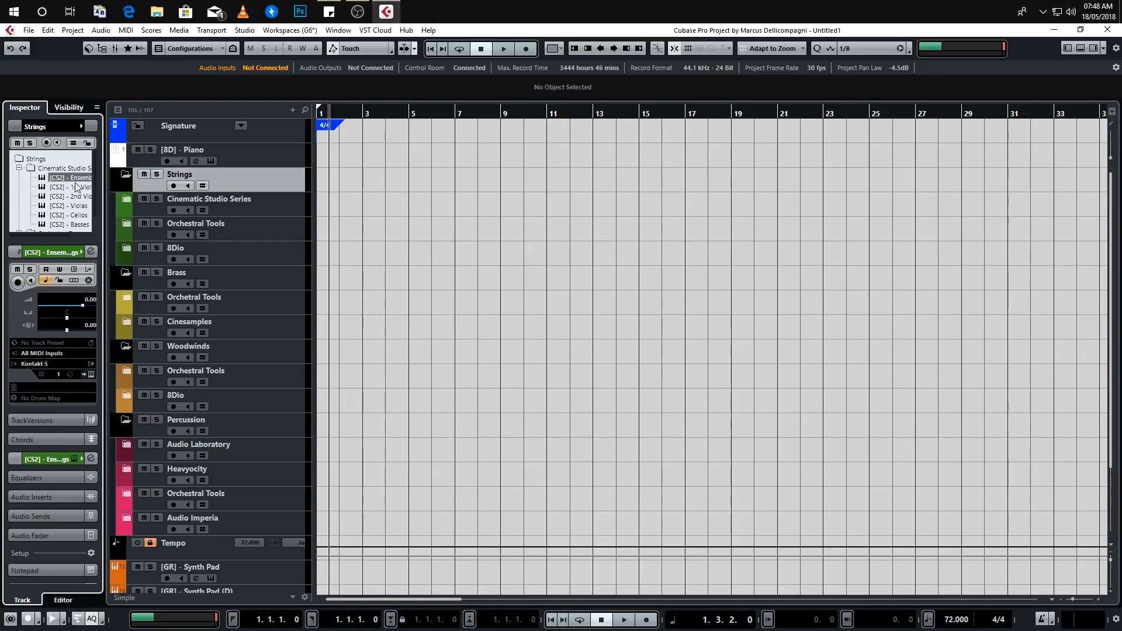
pyautogui.scroll(-3, 85, 473)
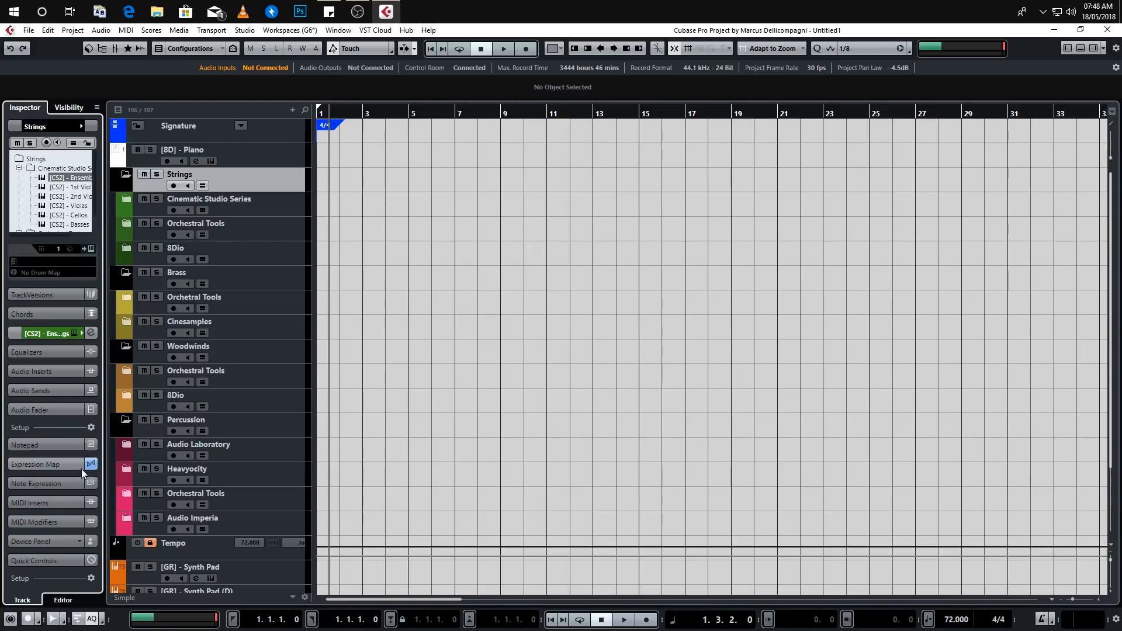
pyautogui.scroll(3, 71, 490)
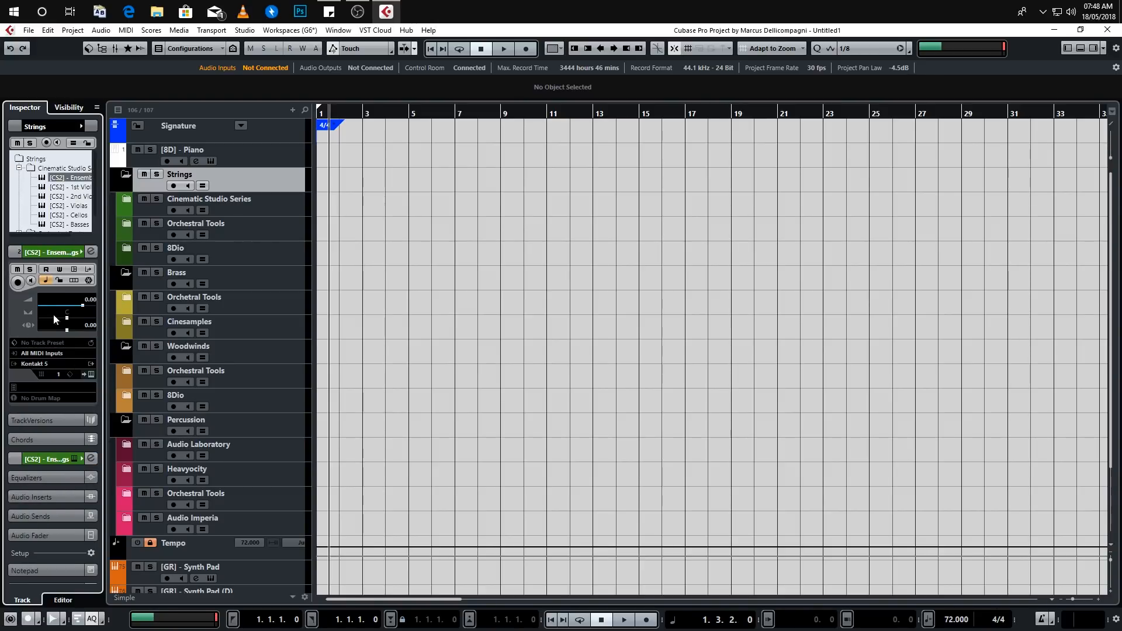
# Step: View the Inspector settings of the remaining Cinematic Studio Series tracks one after another, ending with Basses
pyautogui.click(60, 188)
pyautogui.click(66, 179)
pyautogui.click(66, 196)
pyautogui.click(63, 207)
pyautogui.click(64, 215)
pyautogui.click(66, 225)
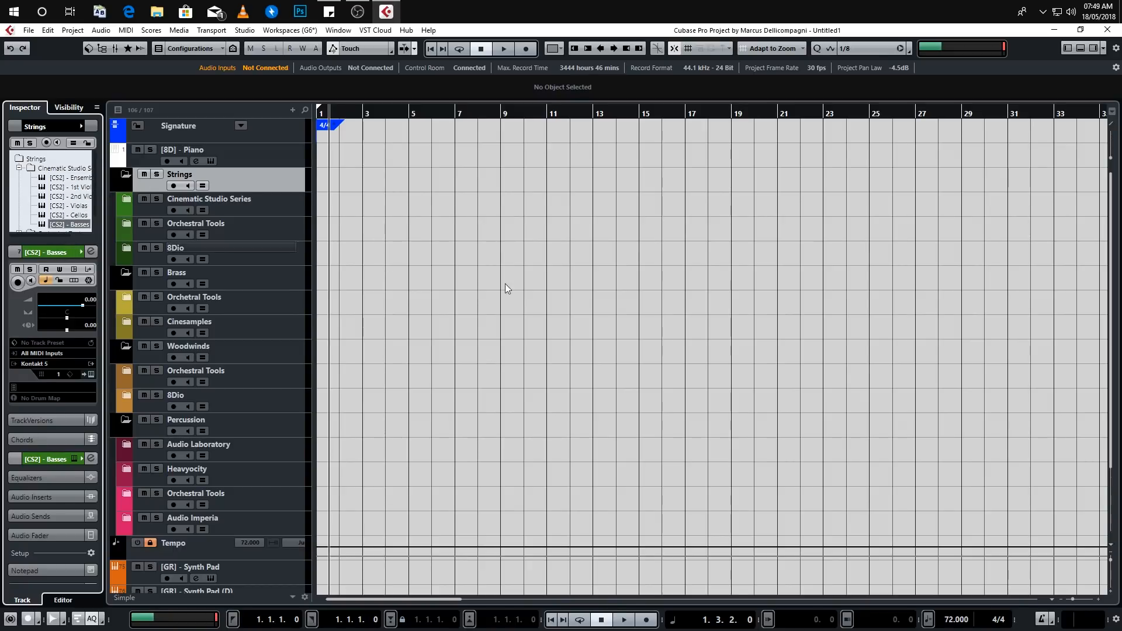
# Step: Expand the Cinematic Studio Series, Orchestral Tools and 8Dio folders within Strings in the track list
pyautogui.moveTo(1111, 561); pyautogui.dragTo(1111, 560)
pyautogui.click(126, 199)
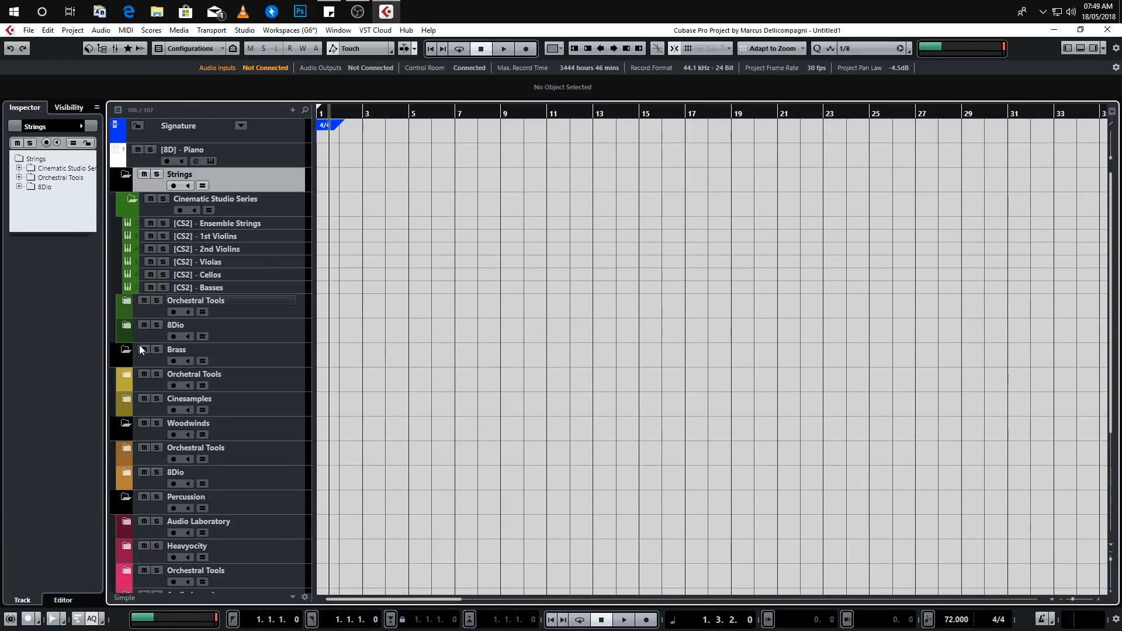
pyautogui.click(127, 301)
pyautogui.click(133, 390)
pyautogui.scroll(-3, 139, 427)
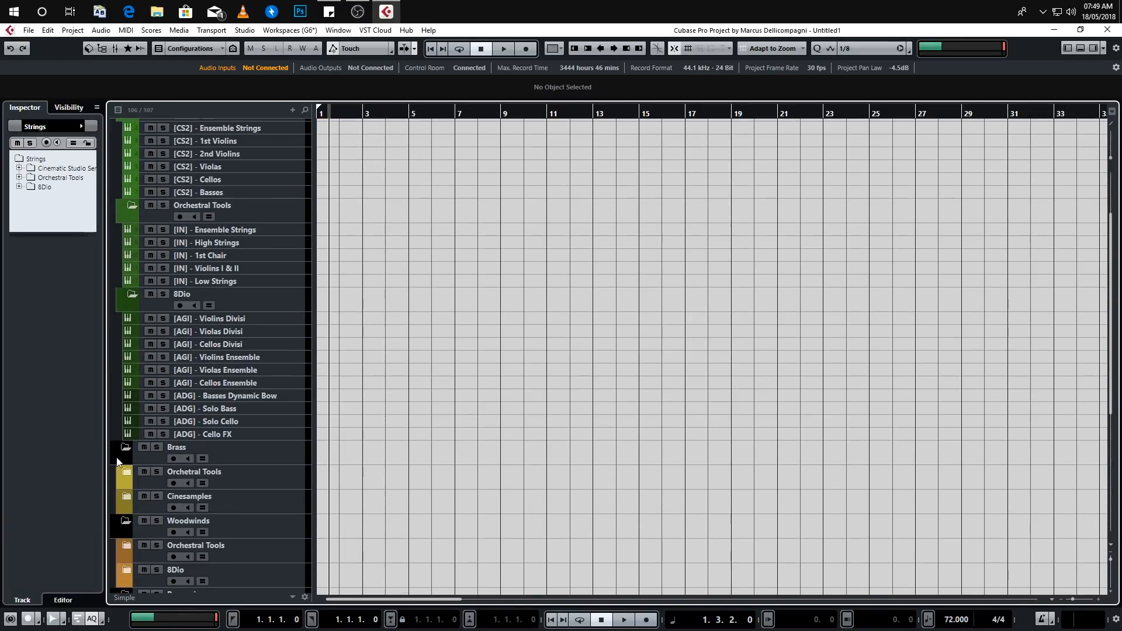
# Step: Expand the library folders within Brass and Woodwinds to list all of their instrument tracks
pyautogui.click(126, 468)
pyautogui.scroll(-5, 127, 409)
pyautogui.click(127, 339)
pyautogui.click(126, 288)
pyautogui.scroll(-3, 128, 380)
pyautogui.click(127, 454)
pyautogui.scroll(-5, 129, 432)
# Step: Expand the Audio Laboratory, Heavyocity, Orchestral Tools and Audio Imperia folders within Percussion
pyautogui.click(129, 416)
pyautogui.scroll(-3, 128, 361)
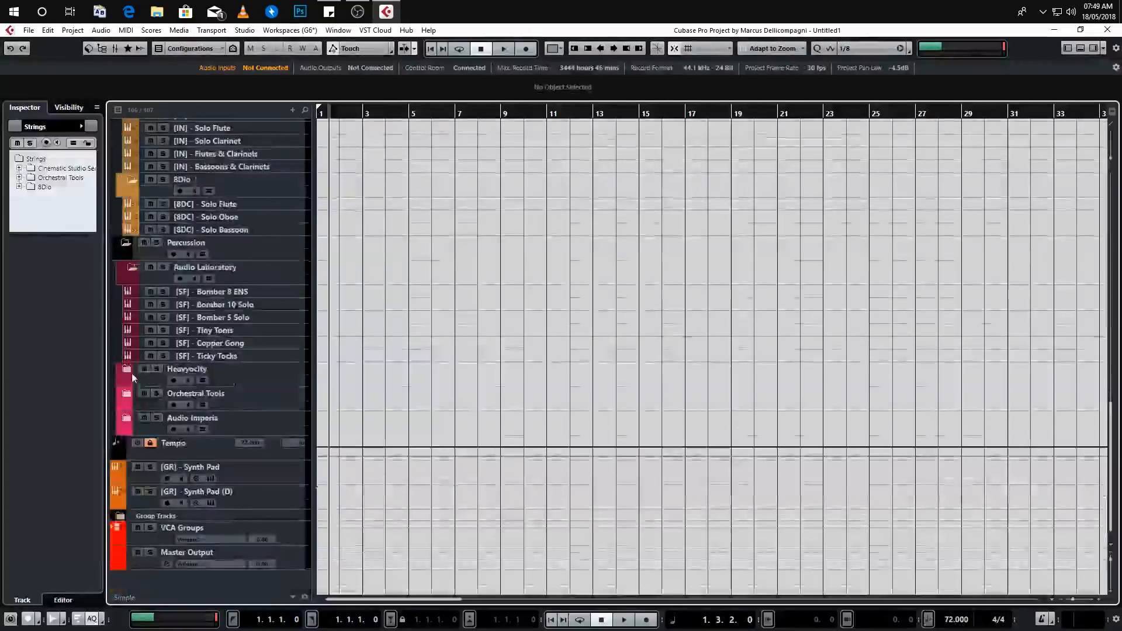
pyautogui.click(125, 381)
pyautogui.click(127, 372)
pyautogui.scroll(1, 129, 444)
pyautogui.click(125, 504)
pyautogui.scroll(-3, 132, 541)
pyautogui.click(129, 418)
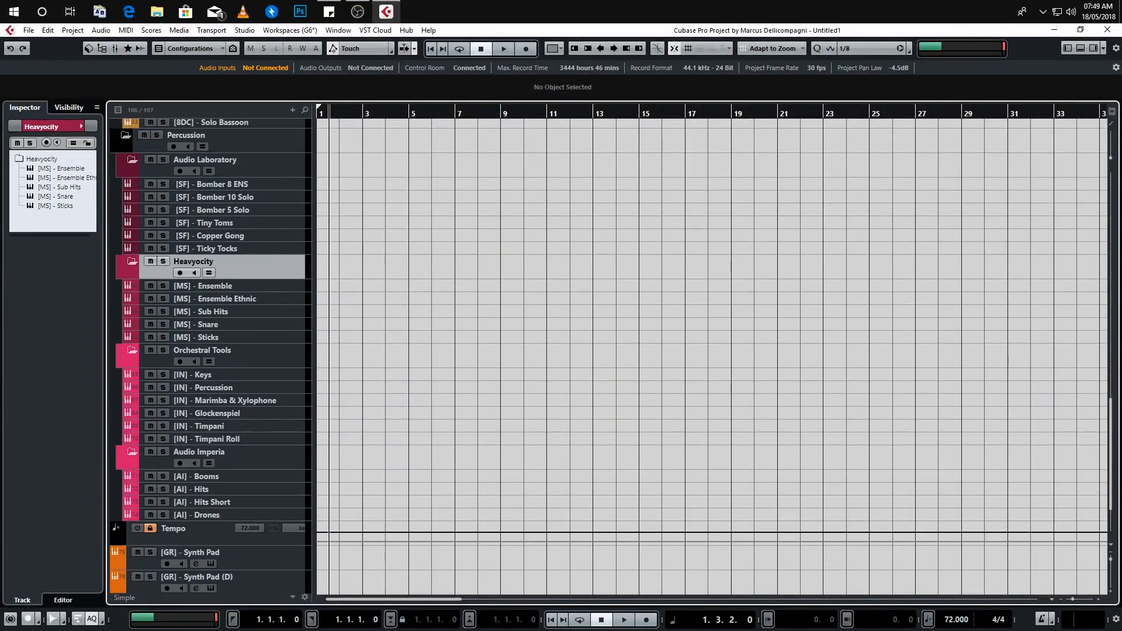
# Step: Reduce the height of all tracks and select the Cinematic Studio Series tracks one by one from Ensemble Strings to Basses
pyautogui.click(1110, 552)
pyautogui.scroll(9, 656, 420)
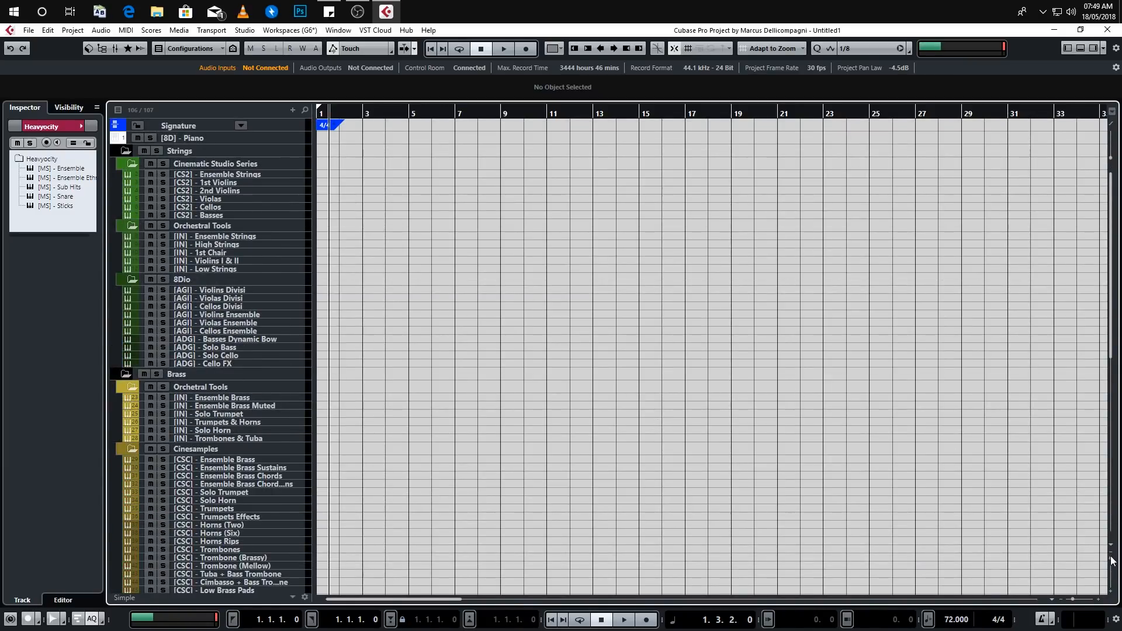
pyautogui.click(241, 175)
pyautogui.click(240, 183)
pyautogui.click(243, 191)
pyautogui.click(246, 199)
pyautogui.click(248, 208)
pyautogui.click(249, 214)
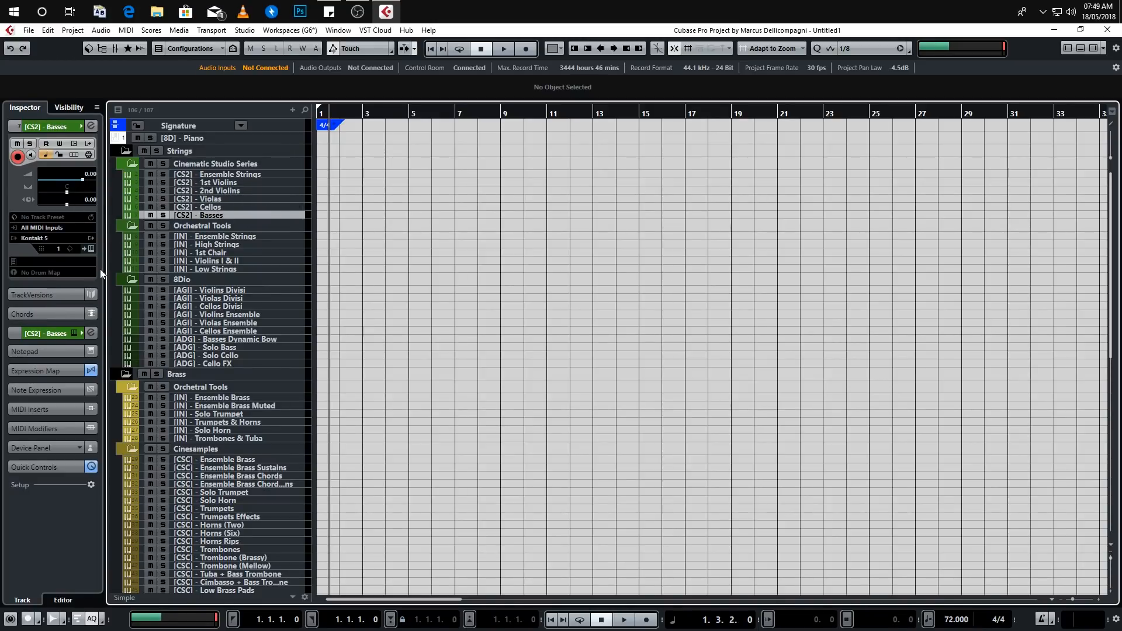
# Step: Select the Cinematic Studio Series folder and view the settings of its Cellos and 2nd Violins tracks from the Inspector's folder list
pyautogui.click(256, 164)
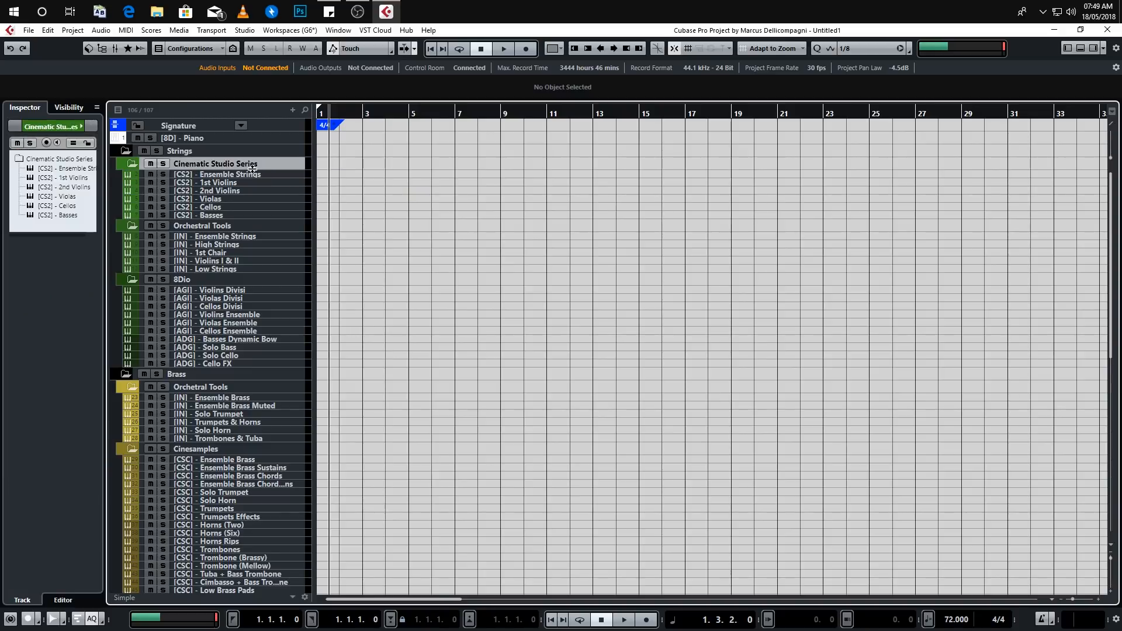
pyautogui.click(68, 178)
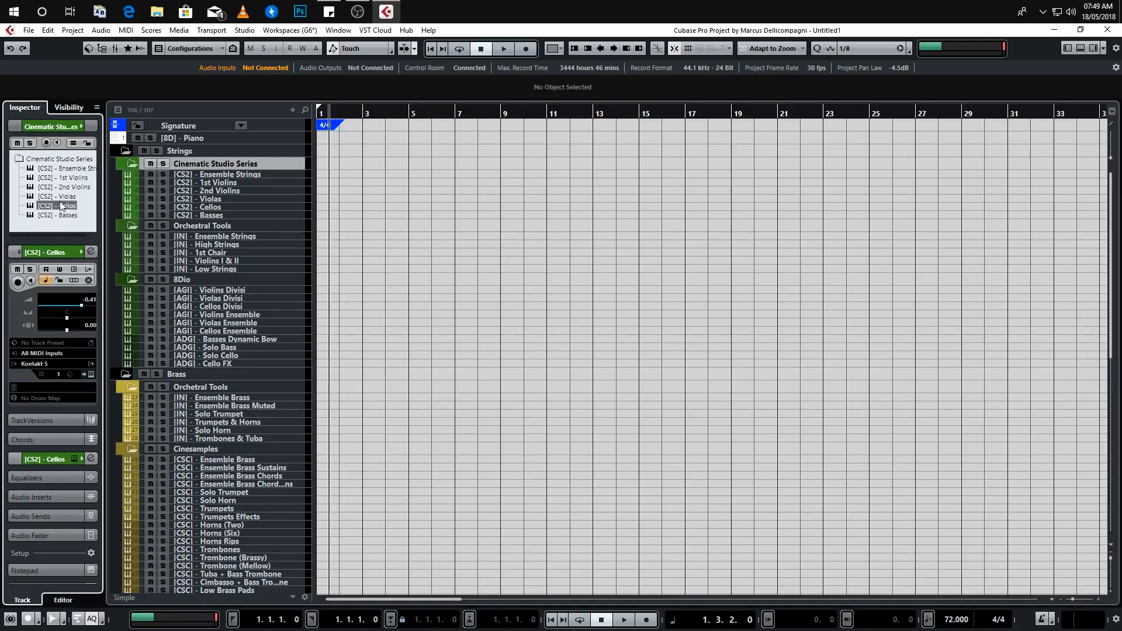
pyautogui.scroll(-5, 66, 439)
pyautogui.scroll(5, 71, 415)
pyautogui.click(60, 187)
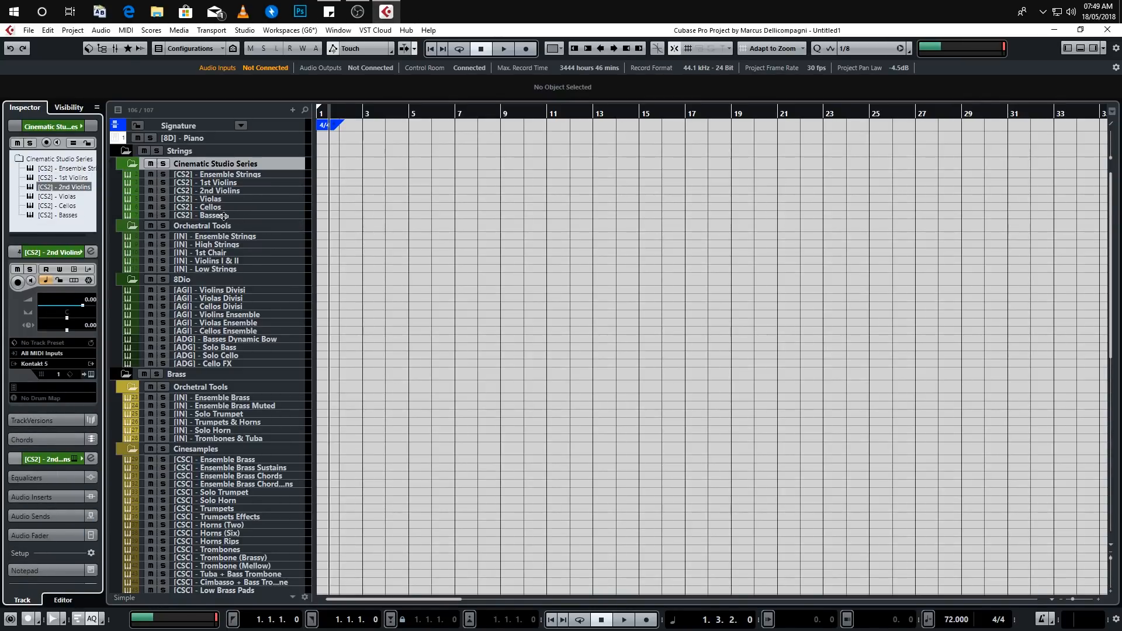
# Step: Toggle the visibility of the [CS2] Ensemble Strings and 1st Violins tracks off and back on
pyautogui.click(69, 110)
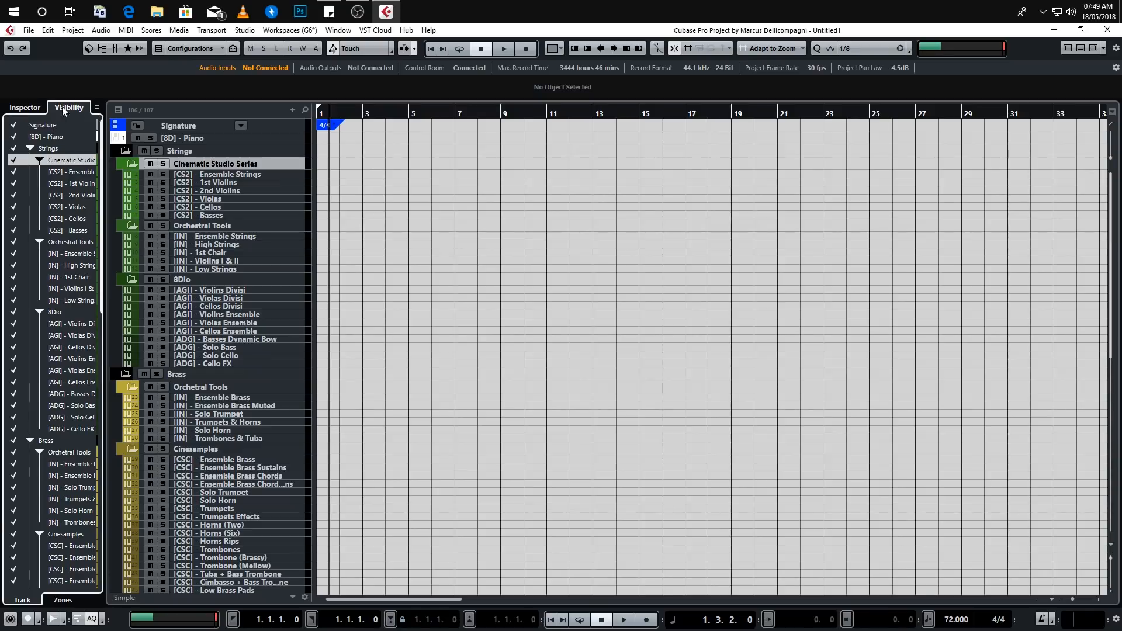
pyautogui.click(14, 172)
pyautogui.click(14, 174)
pyautogui.click(14, 173)
pyautogui.click(14, 174)
pyautogui.click(15, 185)
pyautogui.click(16, 185)
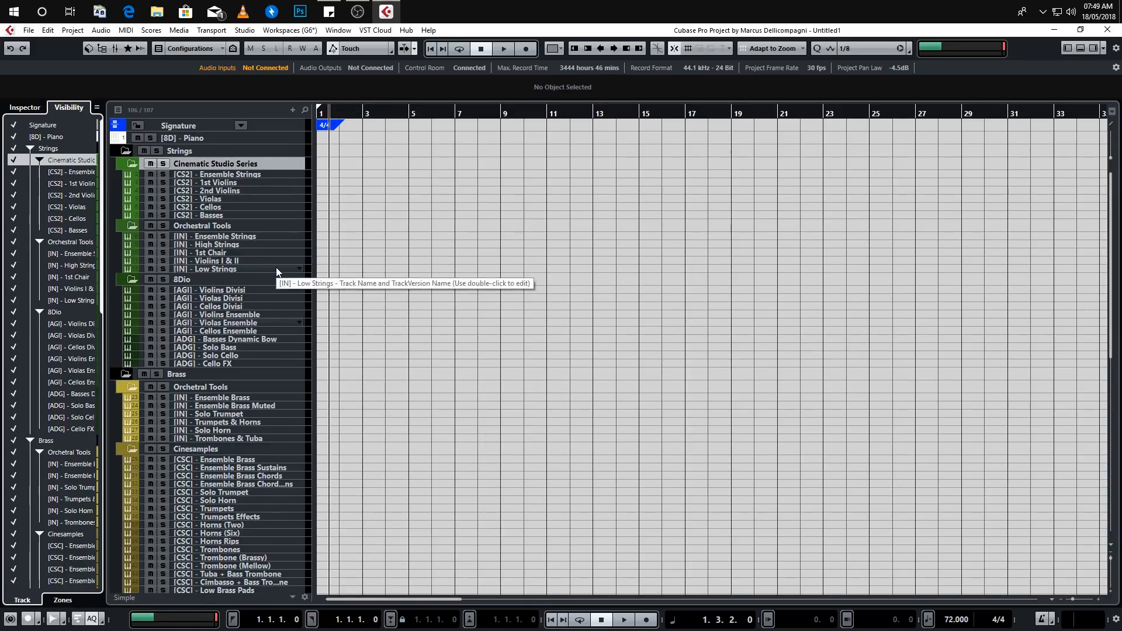
# Step: Return to the Cinematic Studio Series folder contents in the Inspector and look through the expanded track list down to Percussion
pyautogui.click(27, 108)
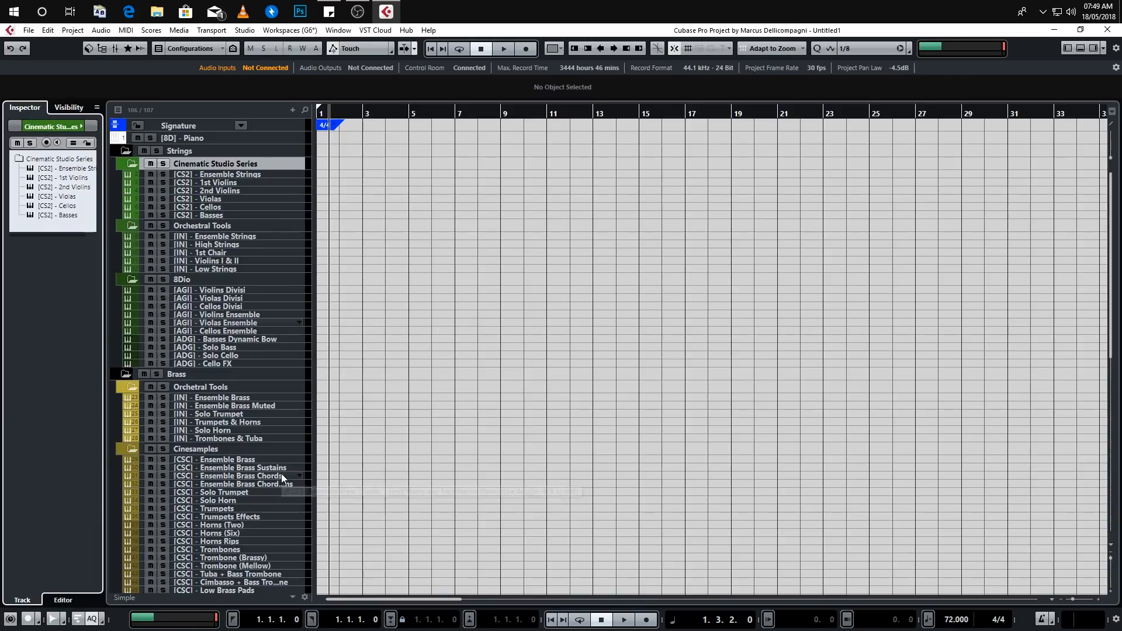
pyautogui.scroll(-5, 272, 482)
pyautogui.scroll(-4, 272, 482)
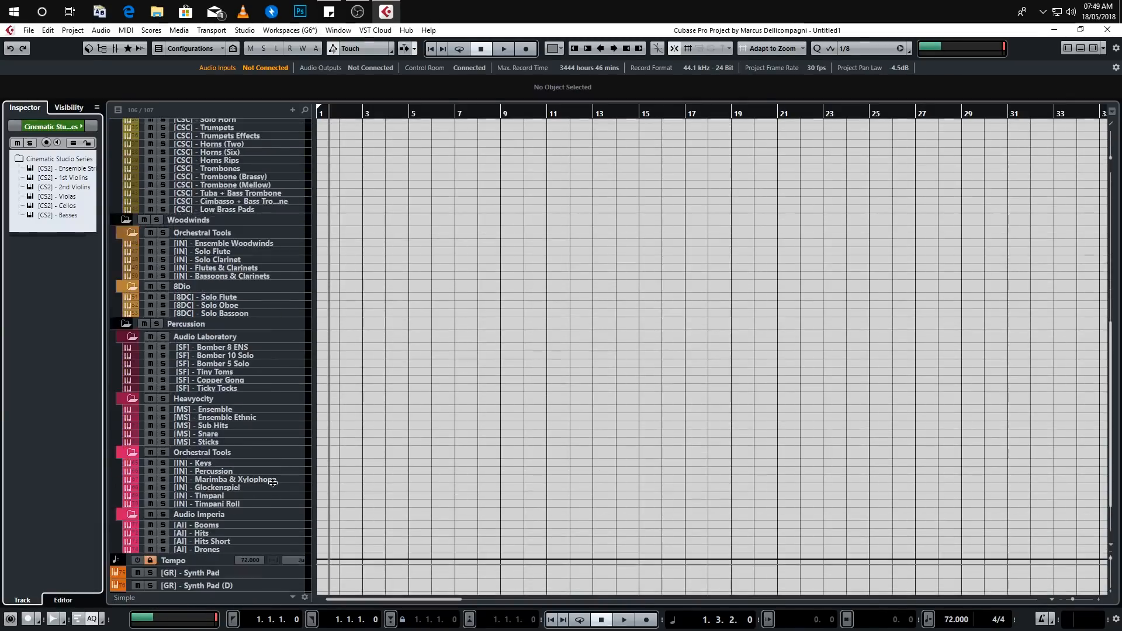
# Step: Select the [AI] - Booms track in the Audio Imperia folder and show its Quick Controls in the Inspector
pyautogui.click(244, 522)
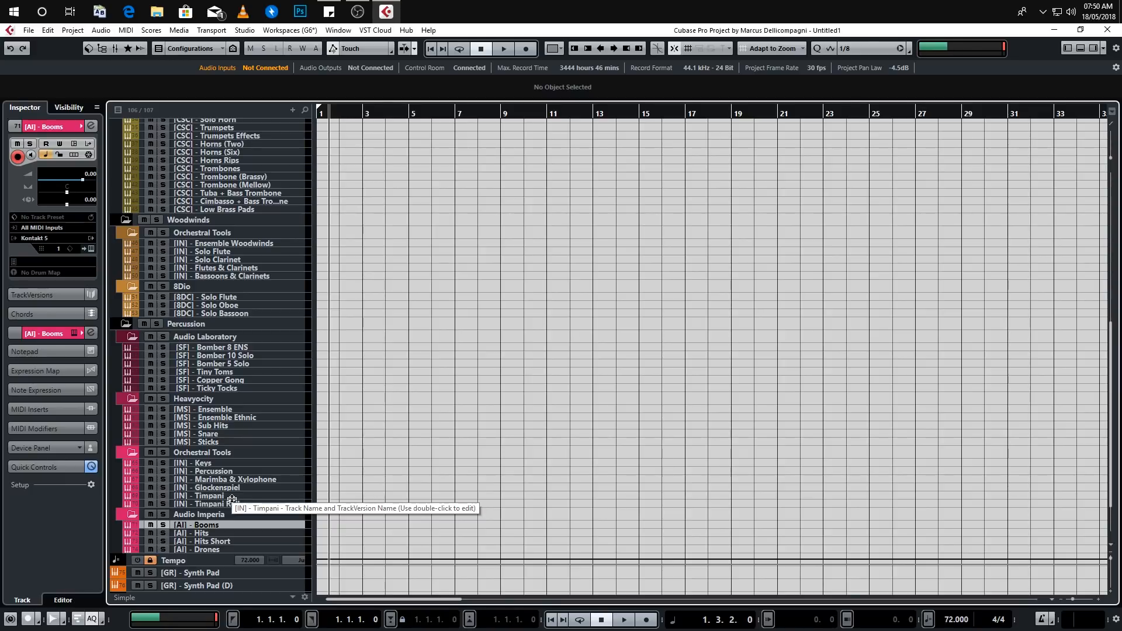
pyautogui.scroll(5, 605, 504)
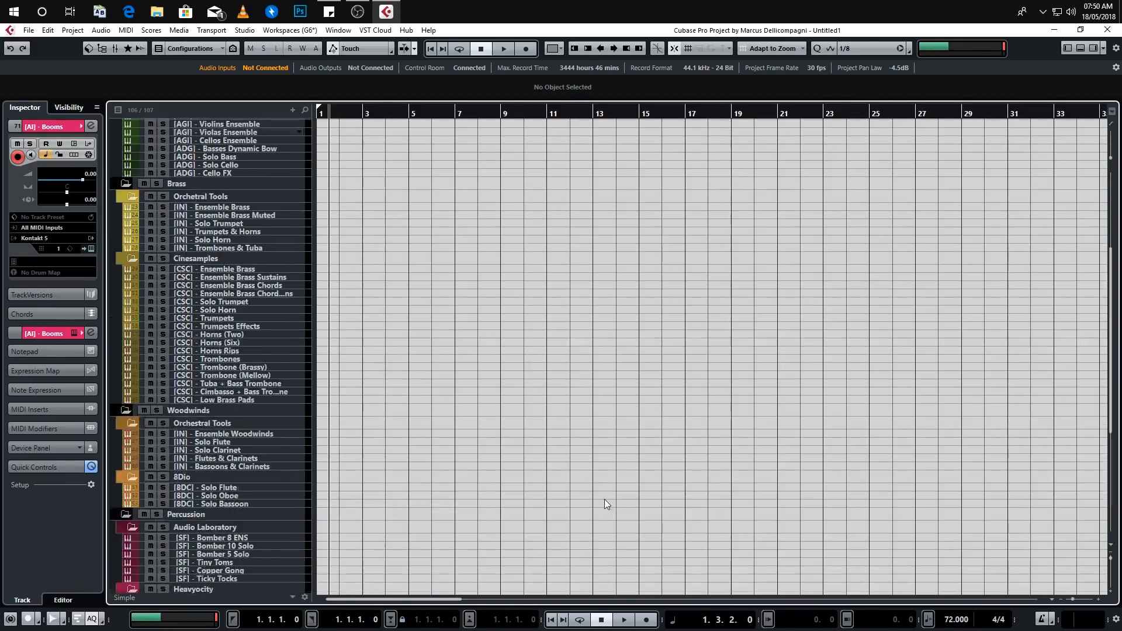
pyautogui.scroll(5, 604, 500)
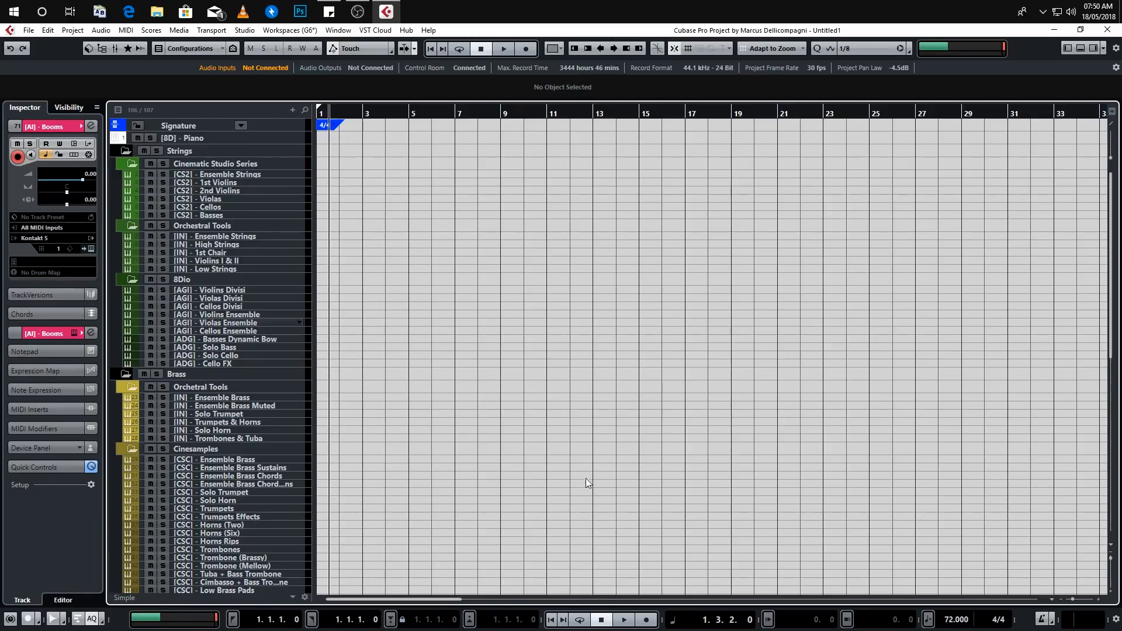
pyautogui.scroll(-10, 608, 442)
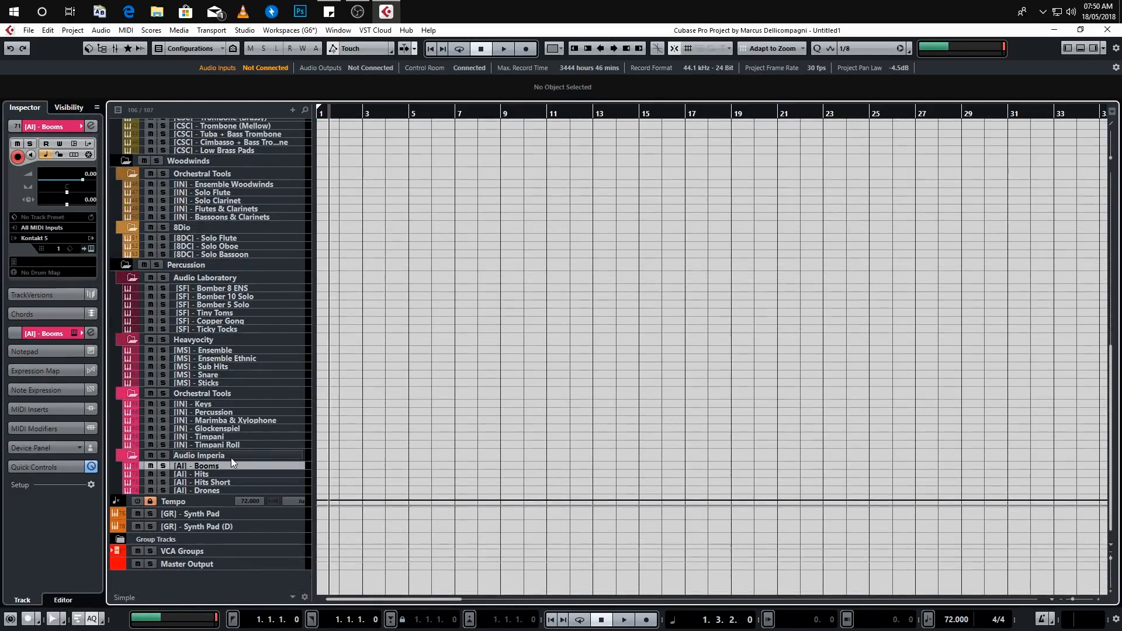
pyautogui.click(24, 468)
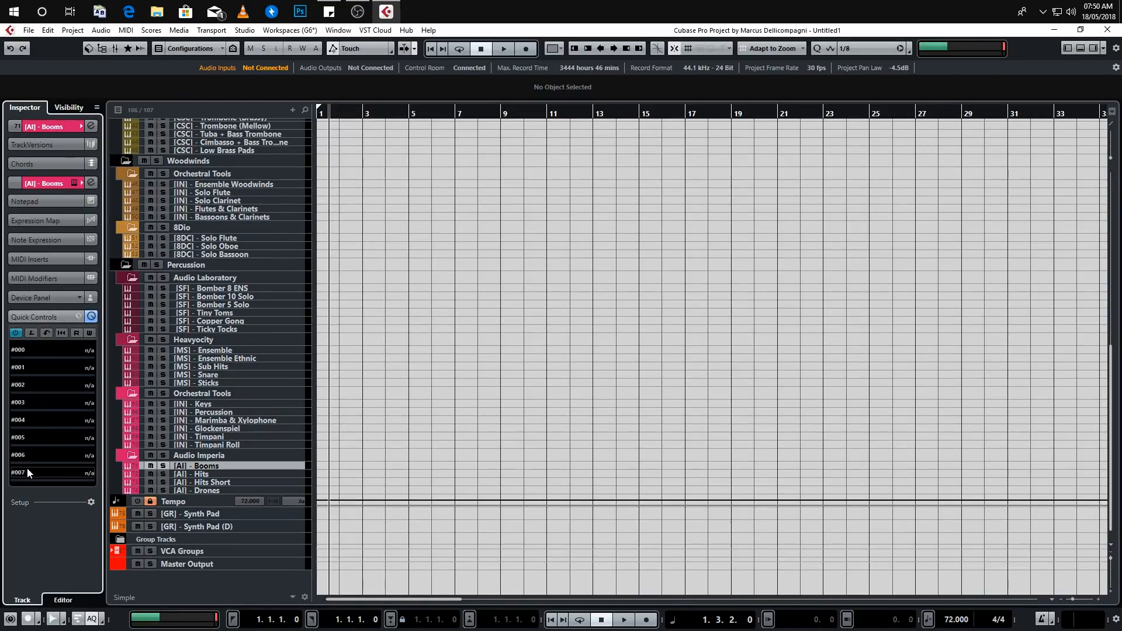
# Step: Select the Master Output track, check which Inspector sections are enabled and show its Quick Controls
pyautogui.click(250, 565)
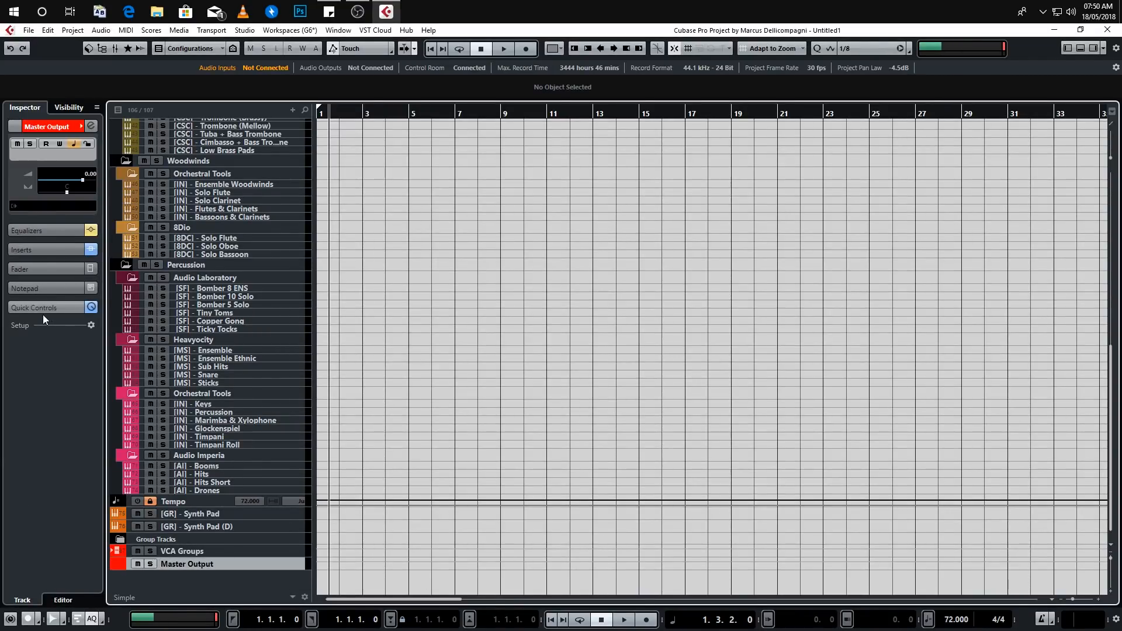
pyautogui.click(91, 325)
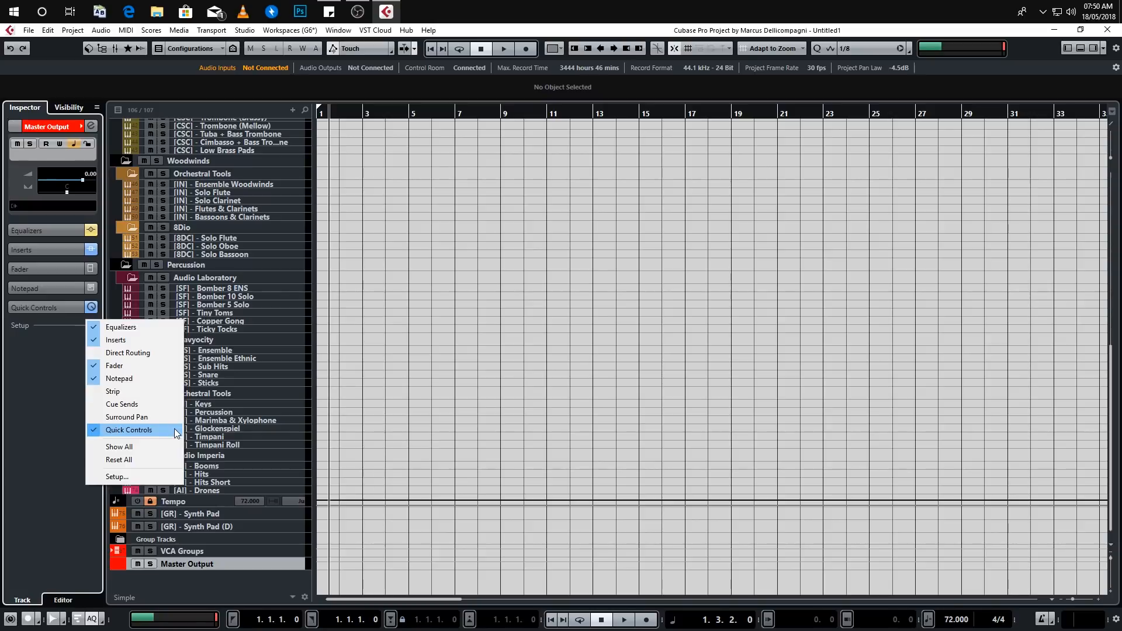
pyautogui.click(31, 419)
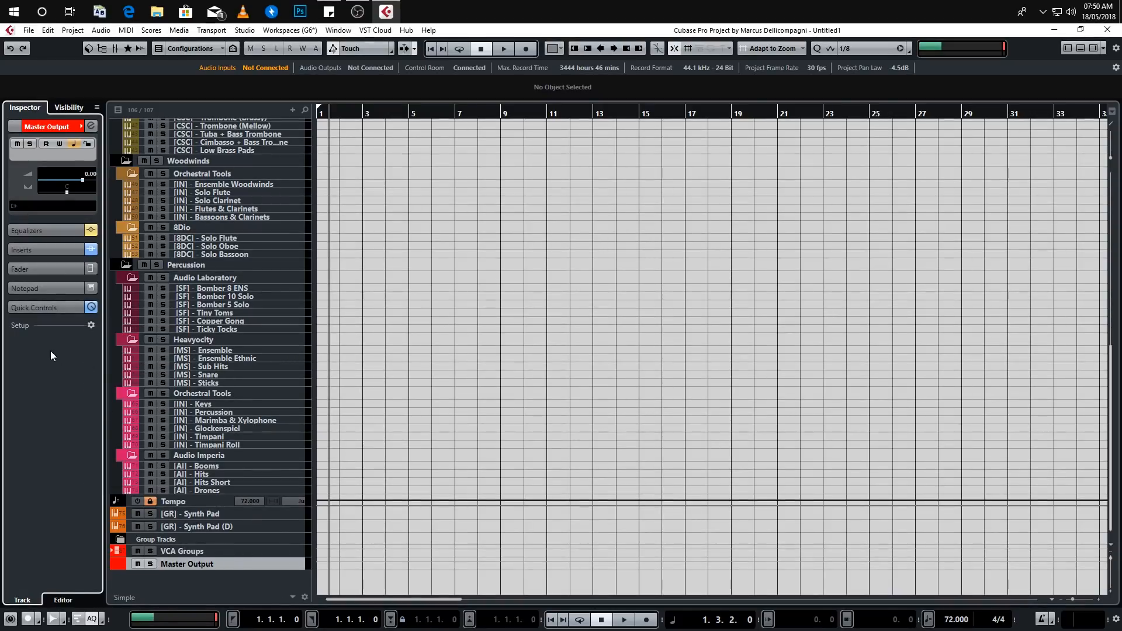
pyautogui.click(44, 307)
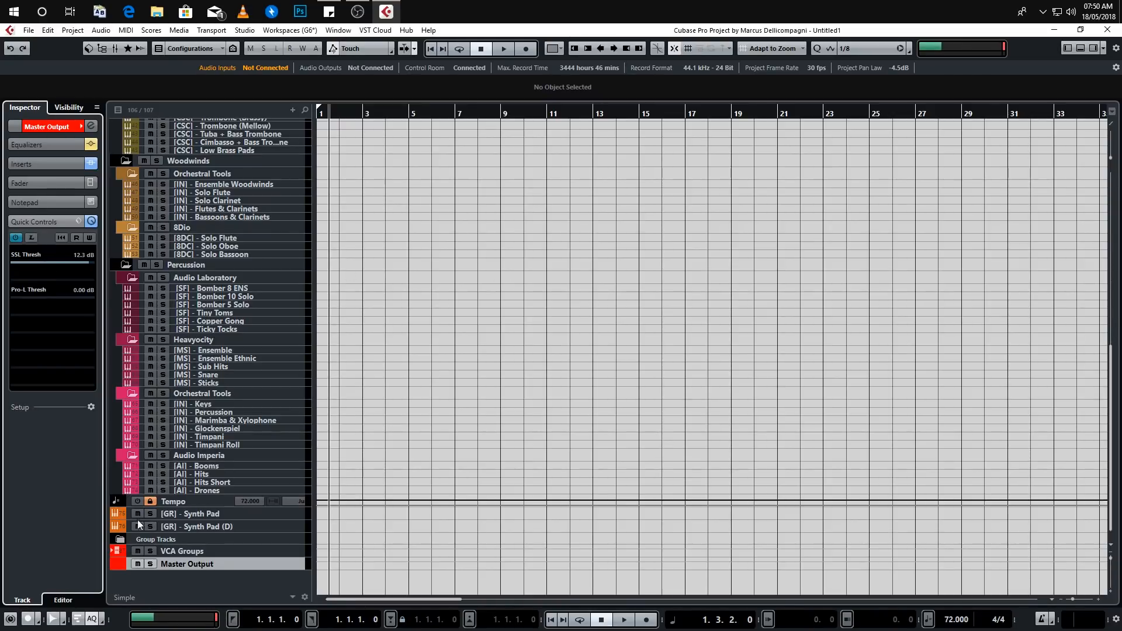
# Step: Open the NLS Buss Stereo plug-in from the Master Output's inserts for a look and close it again
pyautogui.click(46, 164)
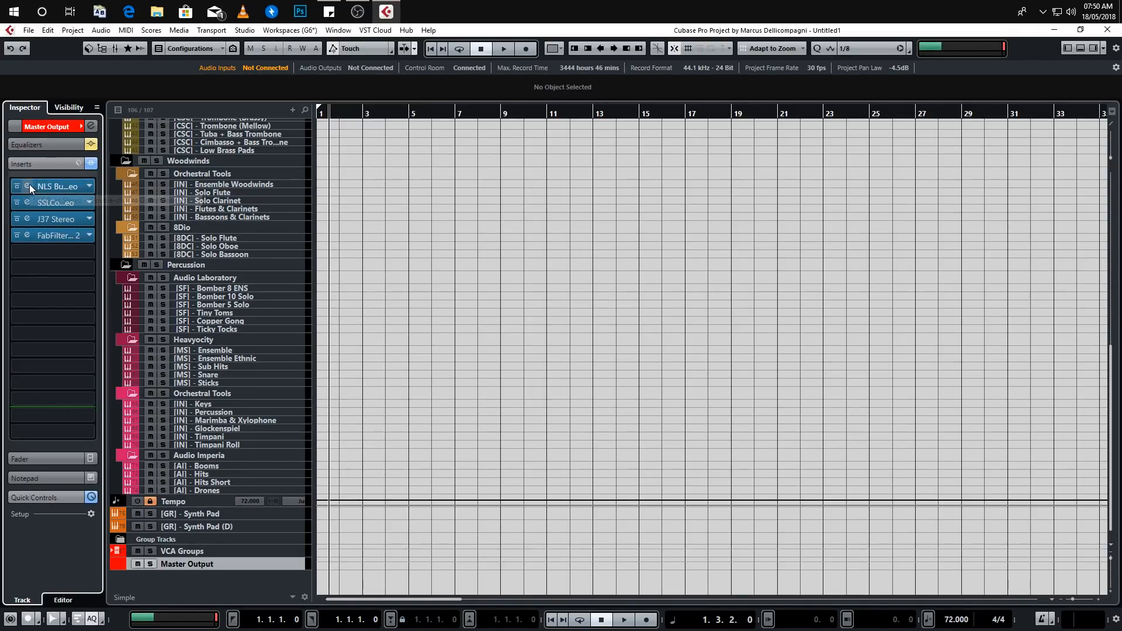
pyautogui.click(28, 185)
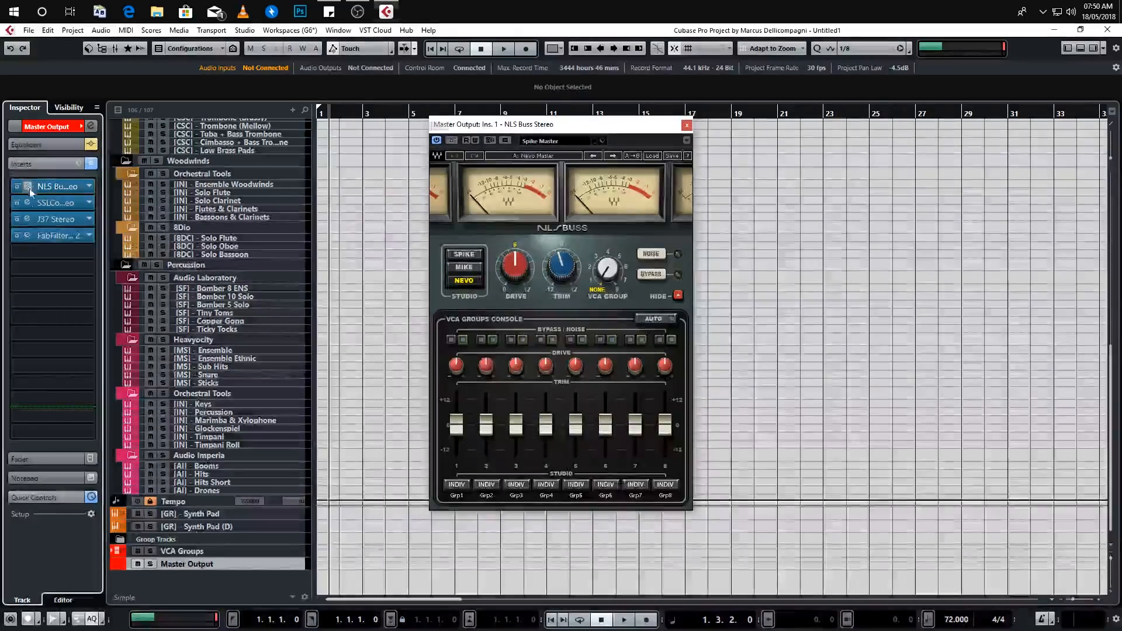
pyautogui.click(28, 185)
# Step: Open the SSLComp Stereo insert on the Master Output and set the SSL Thresh quick control to about 10.4 dB
pyautogui.click(27, 202)
pyautogui.moveTo(765, 146); pyautogui.dragTo(496, 121)
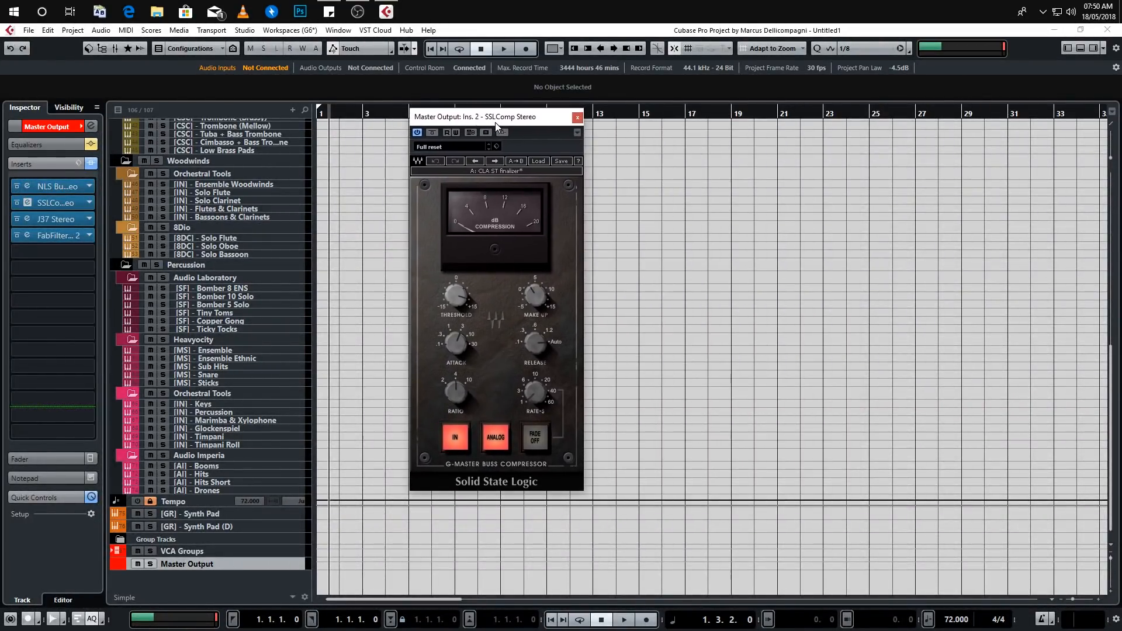
pyautogui.click(34, 497)
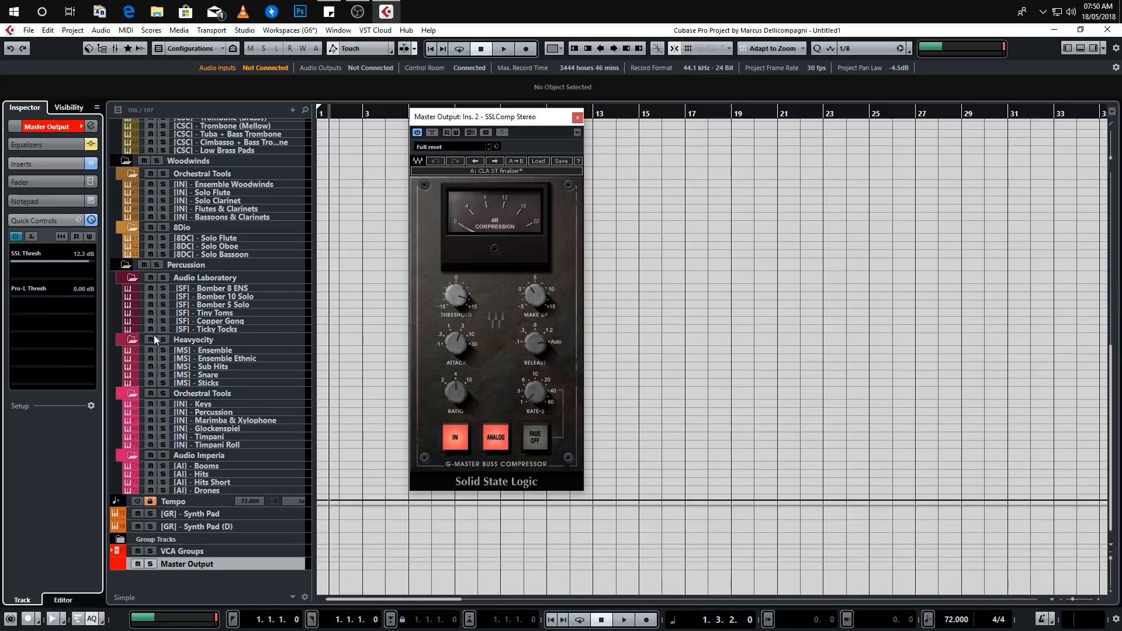
pyautogui.moveTo(87, 263); pyautogui.dragTo(20, 267)
# Step: Open the FabFilter Pro-L 2 insert, try out the Pro-L Thresh quick control and close the plug-in
pyautogui.click(59, 164)
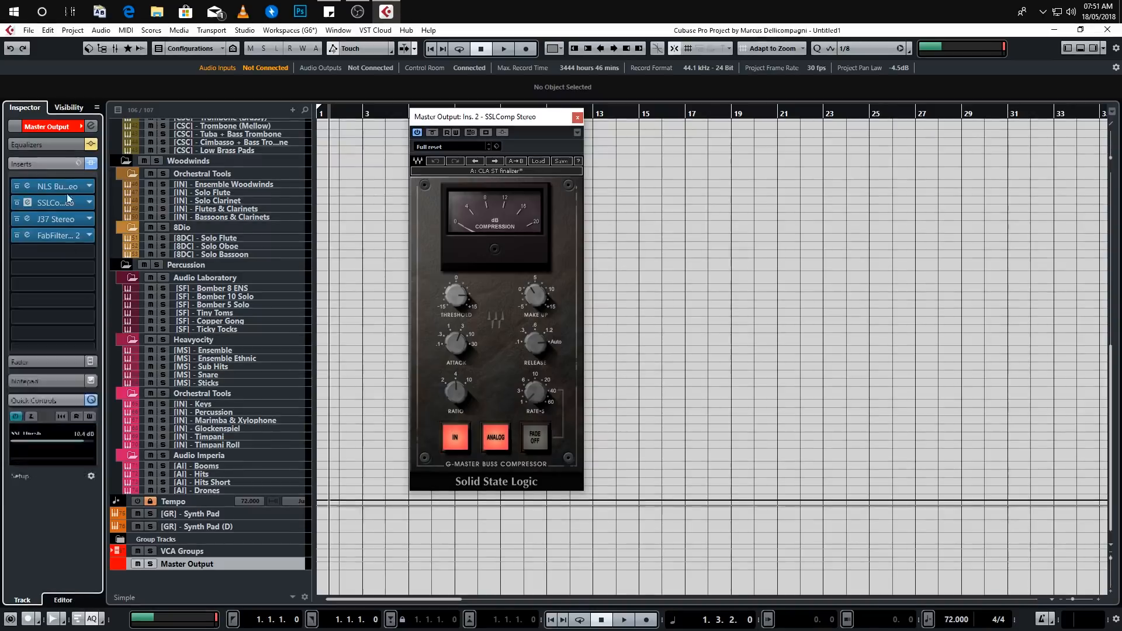
pyautogui.click(30, 236)
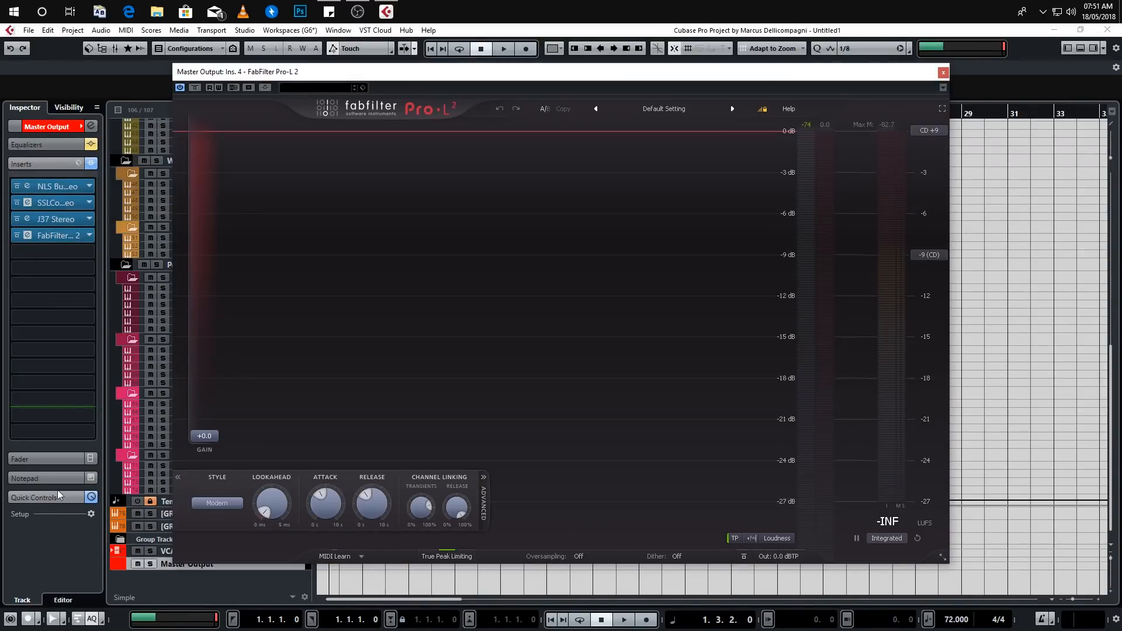
pyautogui.click(40, 497)
pyautogui.moveTo(55, 293); pyautogui.dragTo(3, 319)
pyautogui.click(943, 71)
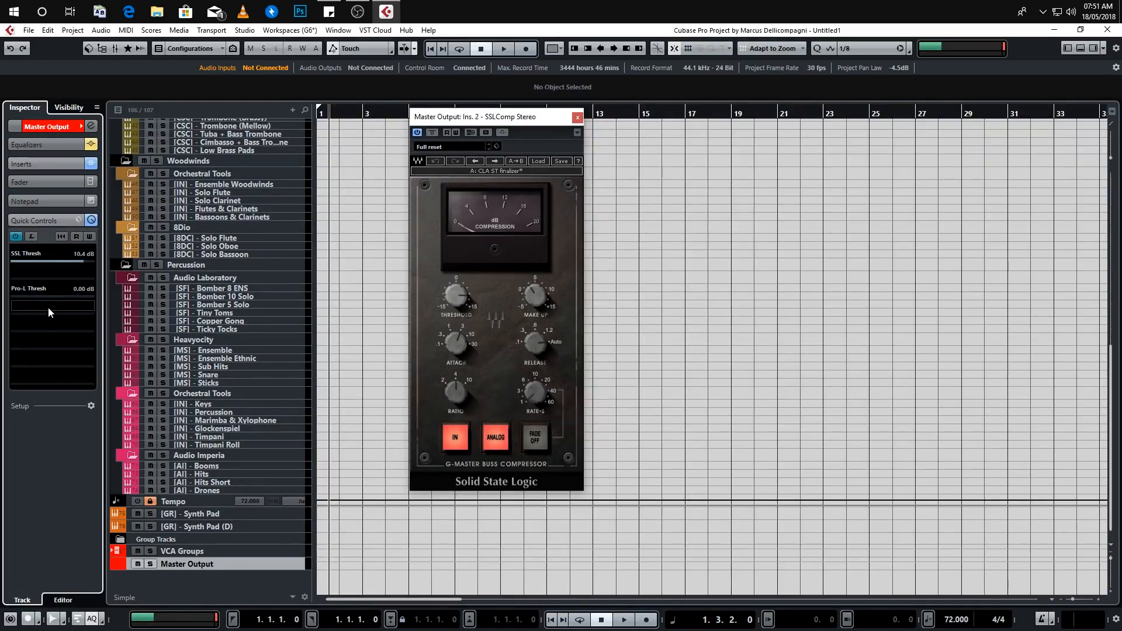
# Step: Use Learn mode to assign SSLComp's Release to the first quick control at .6 s, and reassign it to Threshold at about 6.5 dB
pyautogui.click(30, 237)
pyautogui.click(535, 344)
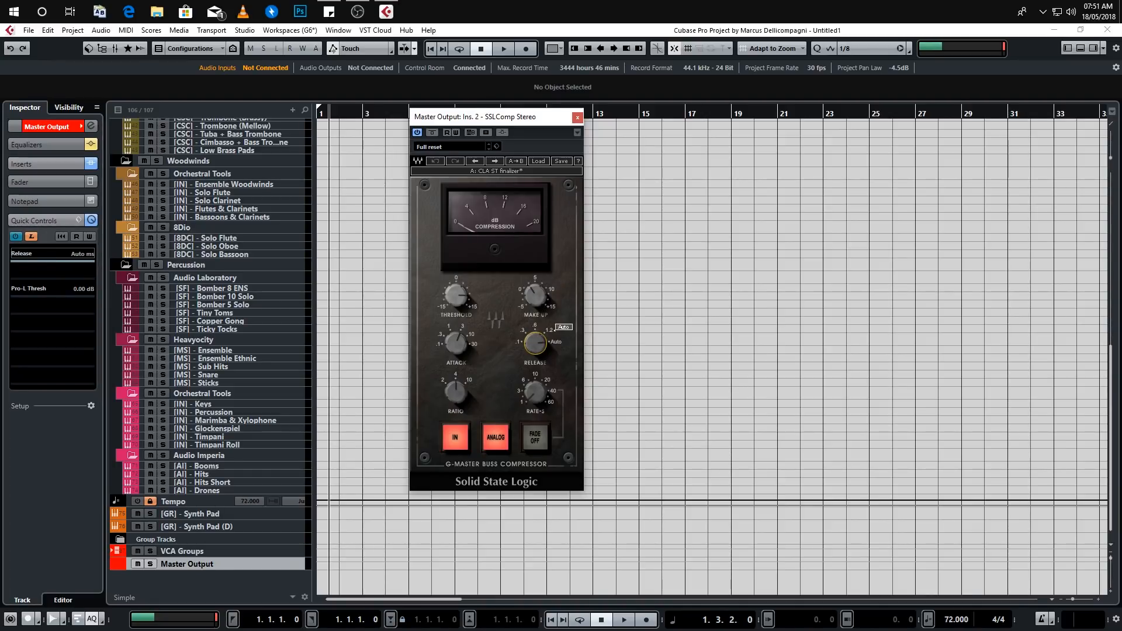
pyautogui.moveTo(92, 268); pyautogui.dragTo(29, 262)
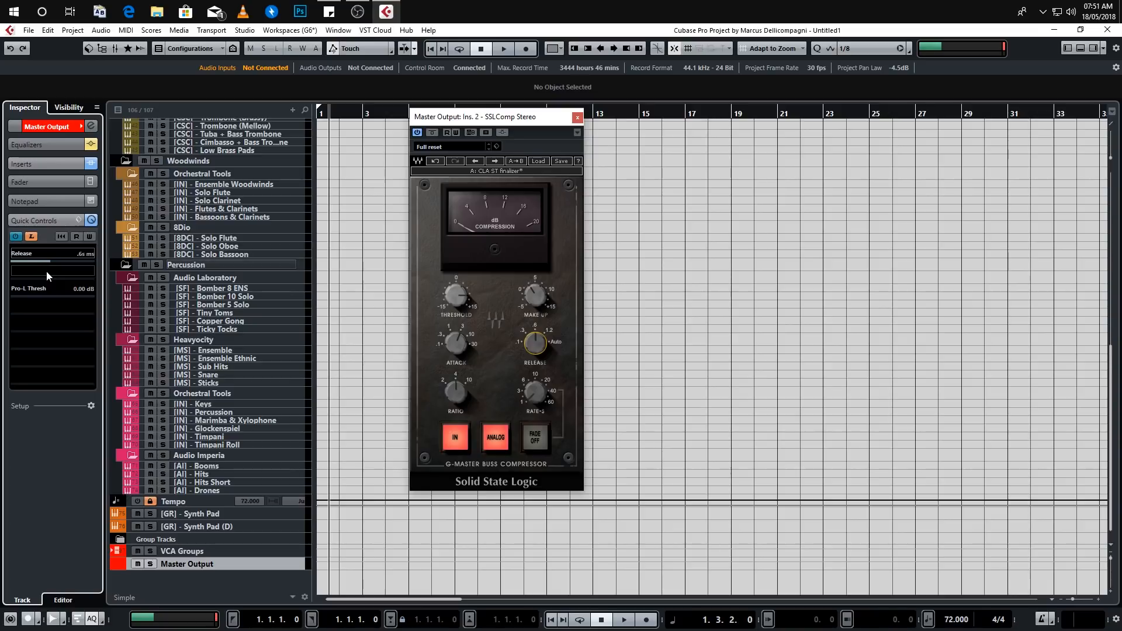
pyautogui.moveTo(464, 300); pyautogui.dragTo(423, 289)
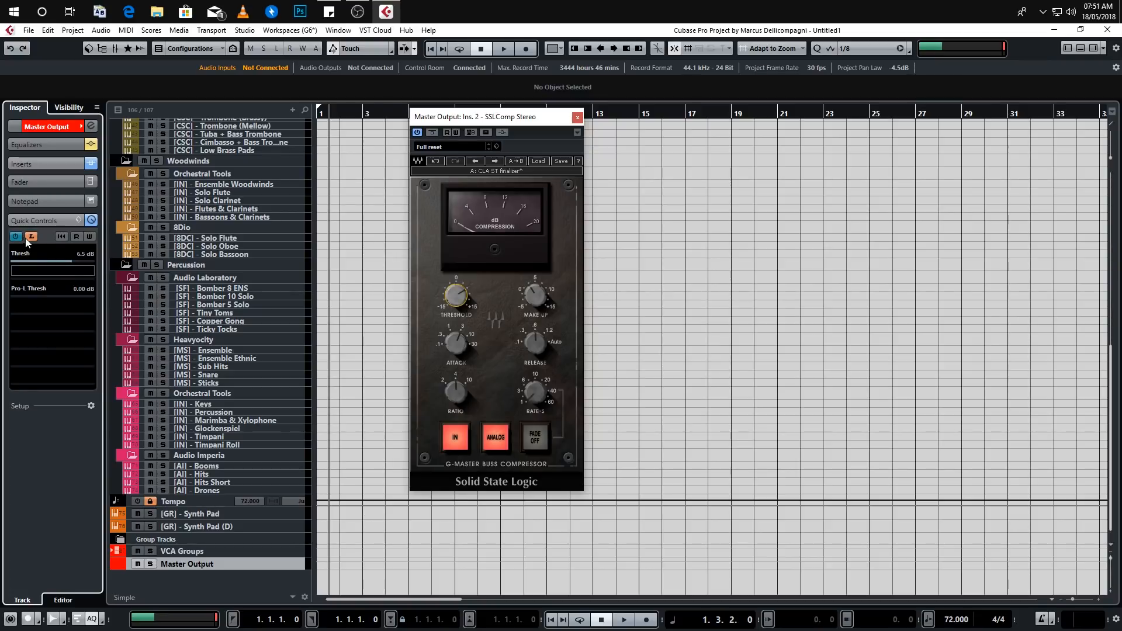
# Step: Open the parameter list of the second quick control slot and look through the Input Filter and Standard Panner groups
pyautogui.click(65, 271)
pyautogui.click(43, 270)
pyautogui.click(45, 272)
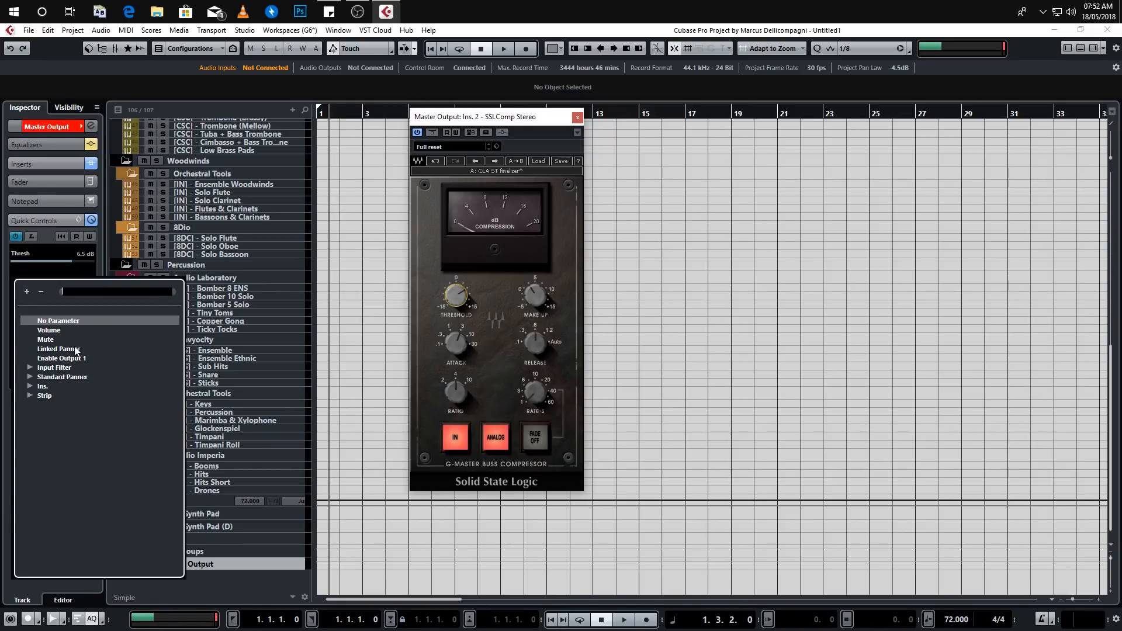
pyautogui.click(28, 367)
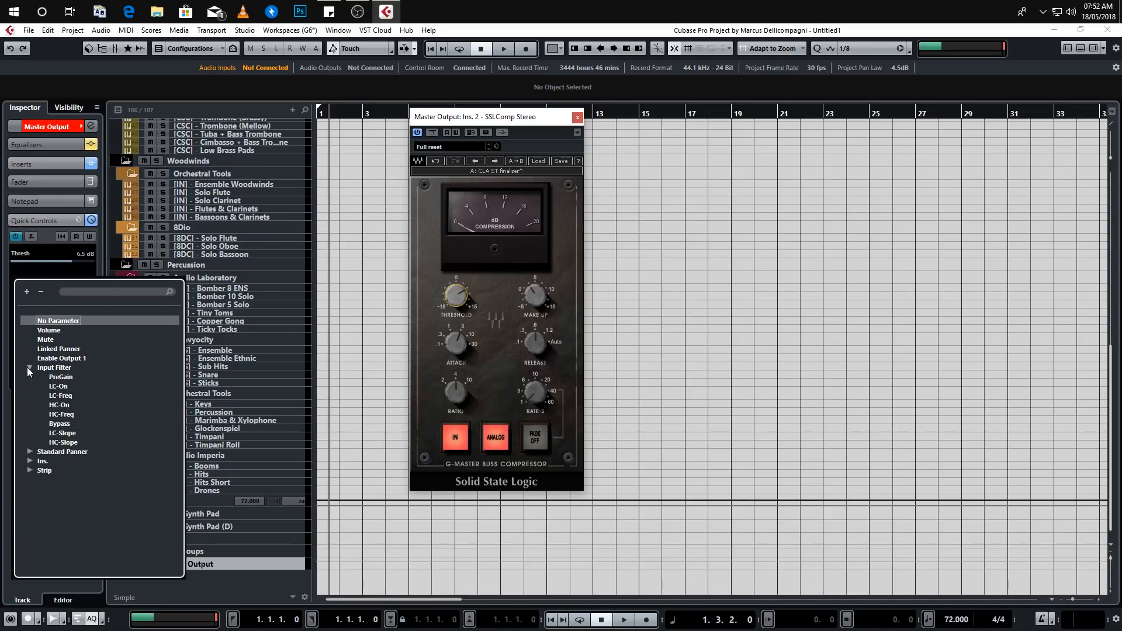
pyautogui.click(28, 367)
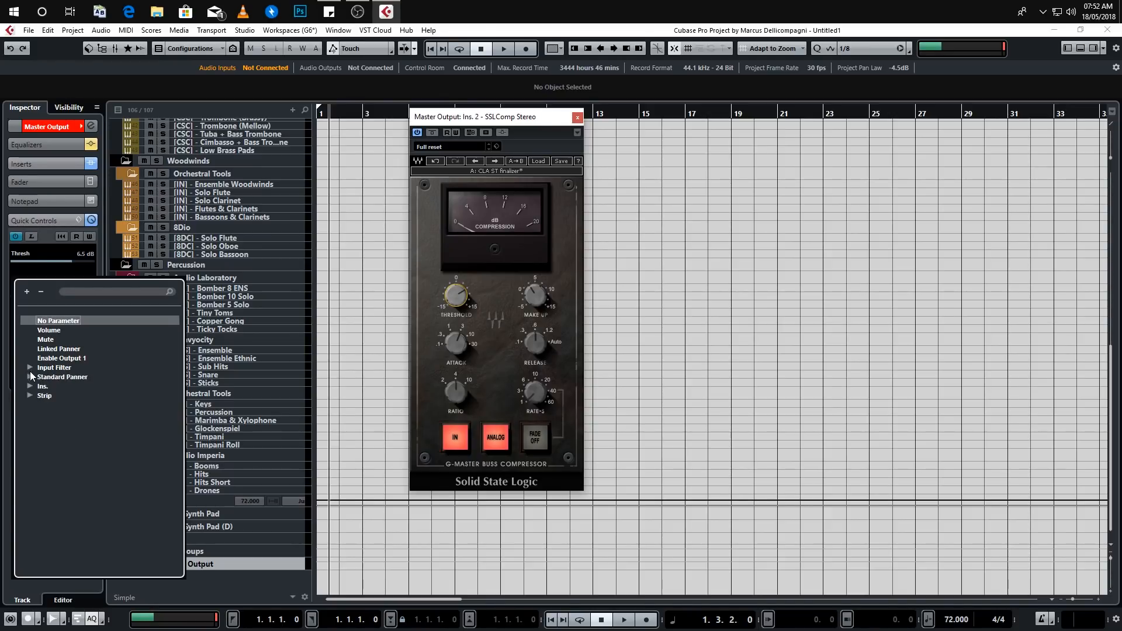
pyautogui.click(29, 378)
pyautogui.click(28, 379)
pyautogui.click(29, 378)
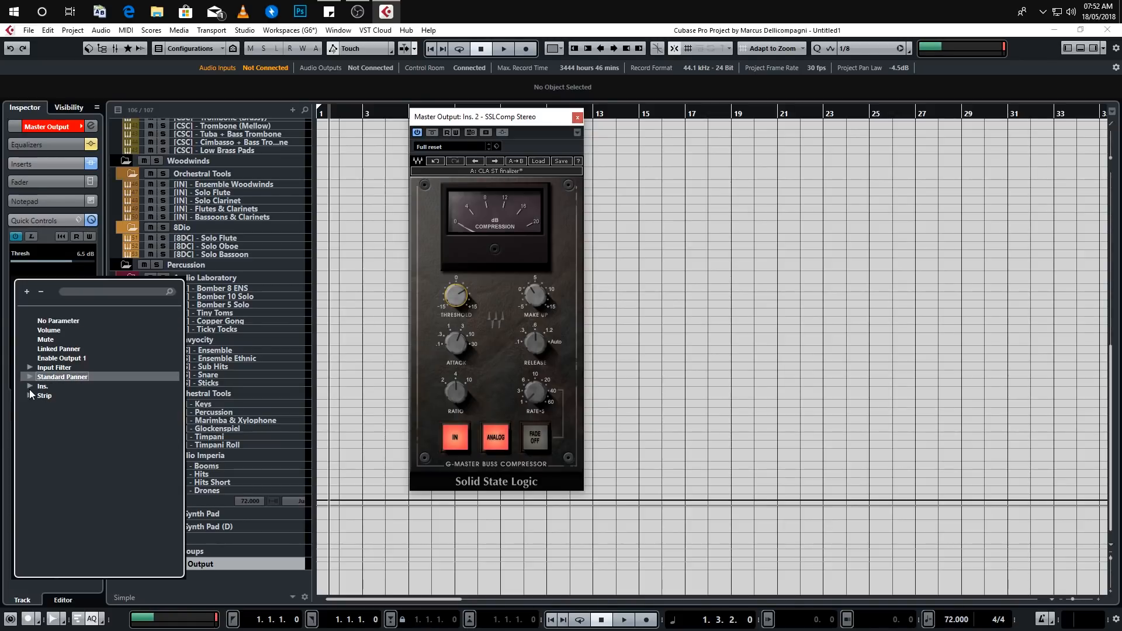
# Step: Assign the Attack parameter of SSLComp Stereo in insert slot 2 to the second quick control and try adjusting it
pyautogui.click(28, 387)
pyautogui.click(42, 396)
pyautogui.click(42, 414)
pyautogui.click(40, 433)
pyautogui.click(41, 452)
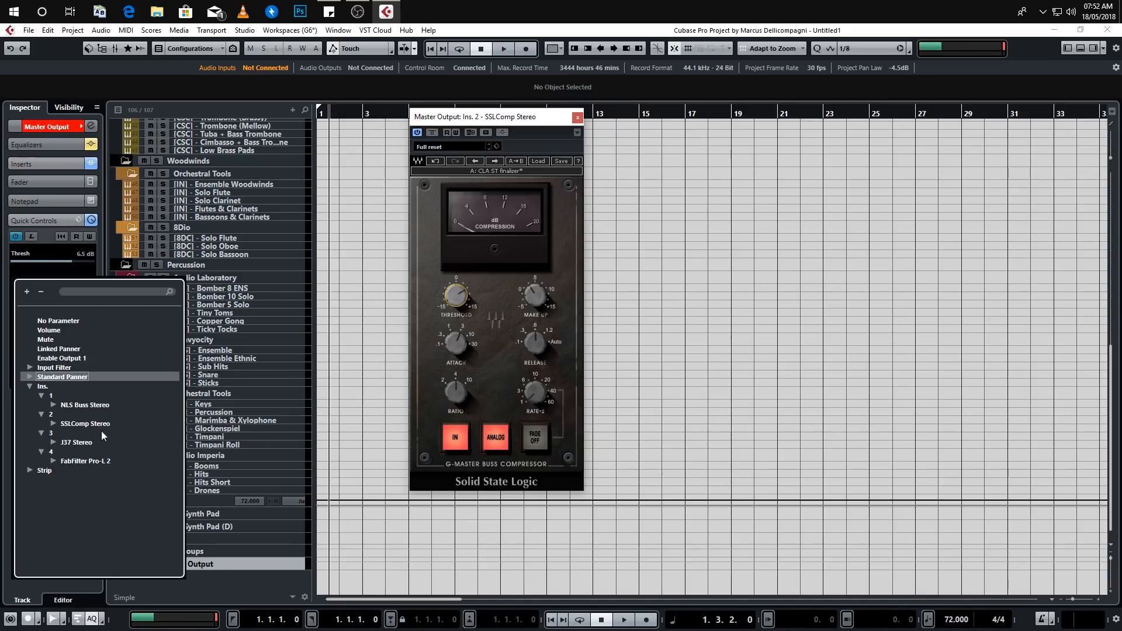
pyautogui.click(54, 424)
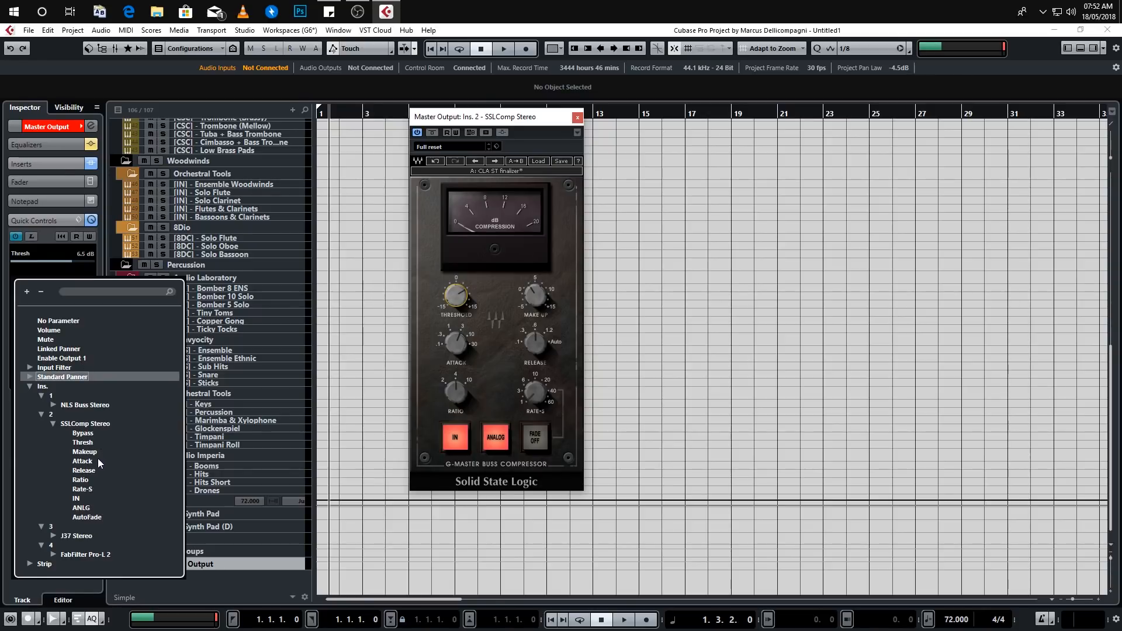
pyautogui.click(82, 462)
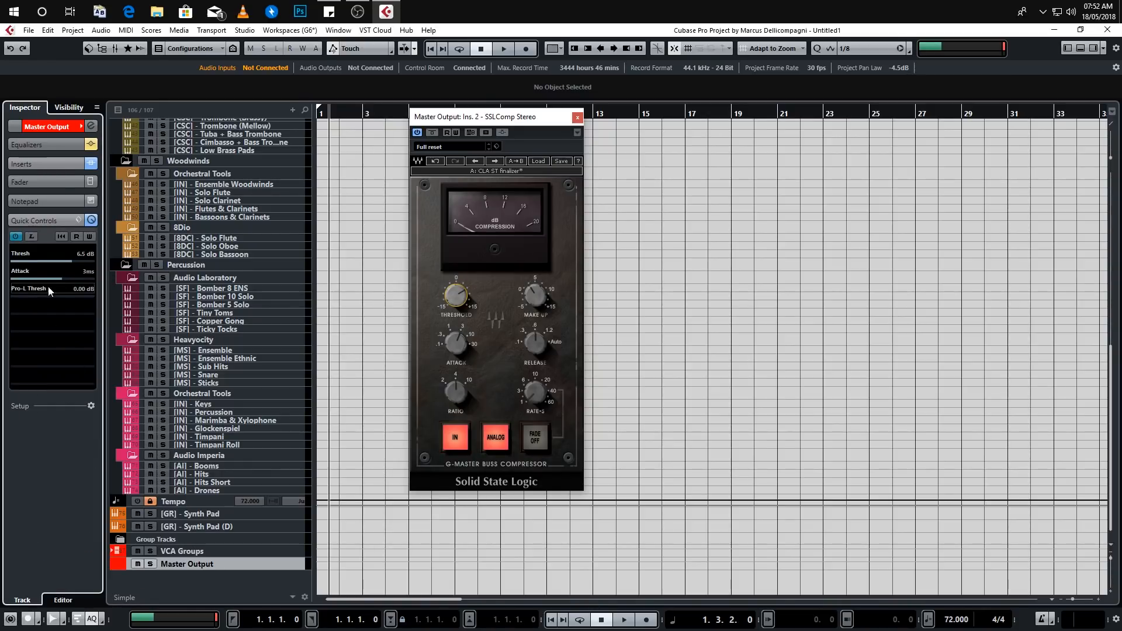
pyautogui.moveTo(7, 279); pyautogui.dragTo(53, 287)
# Step: Select the [MS] - Snare track, close the SSLComp window and move the snare's Kontakt window clear of the track list
pyautogui.click(293, 374)
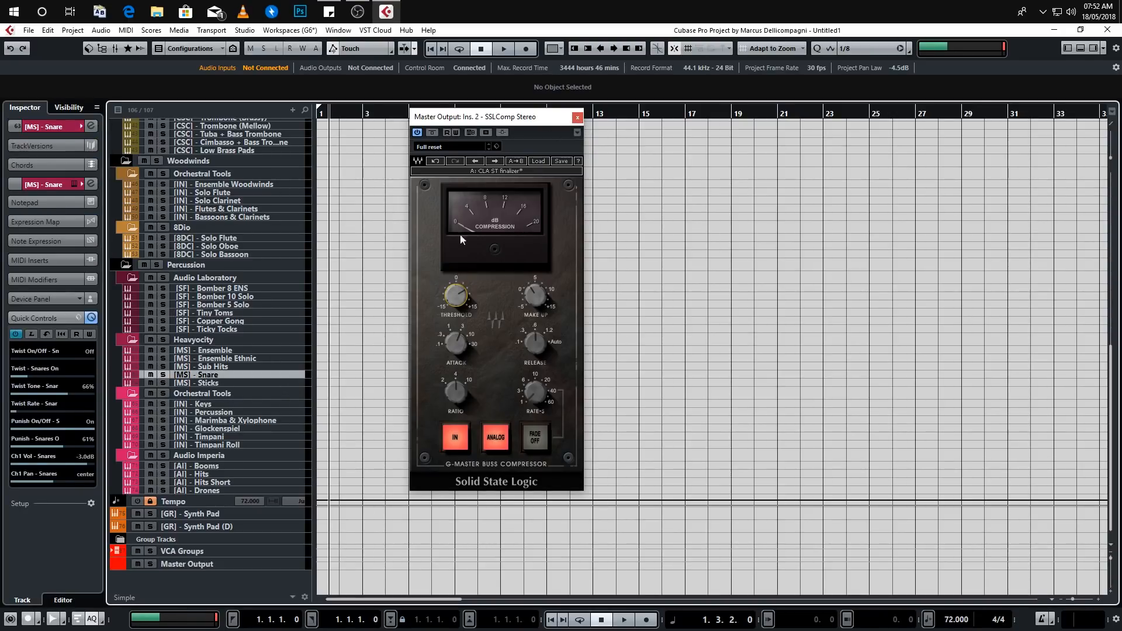
pyautogui.click(578, 117)
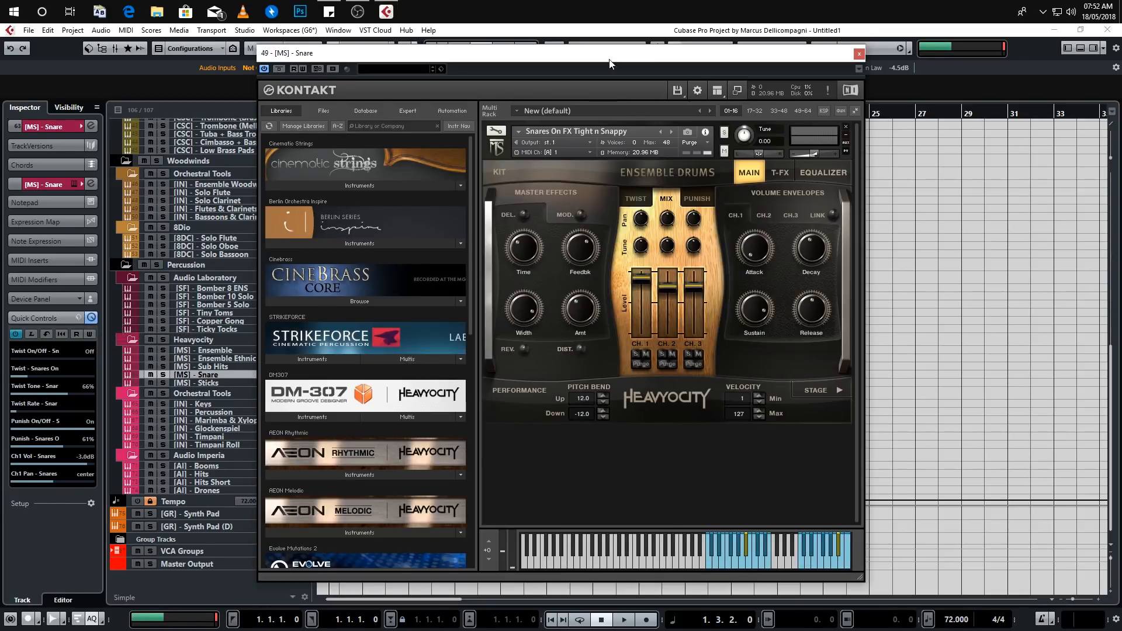
pyautogui.moveTo(609, 59); pyautogui.dragTo(728, 65)
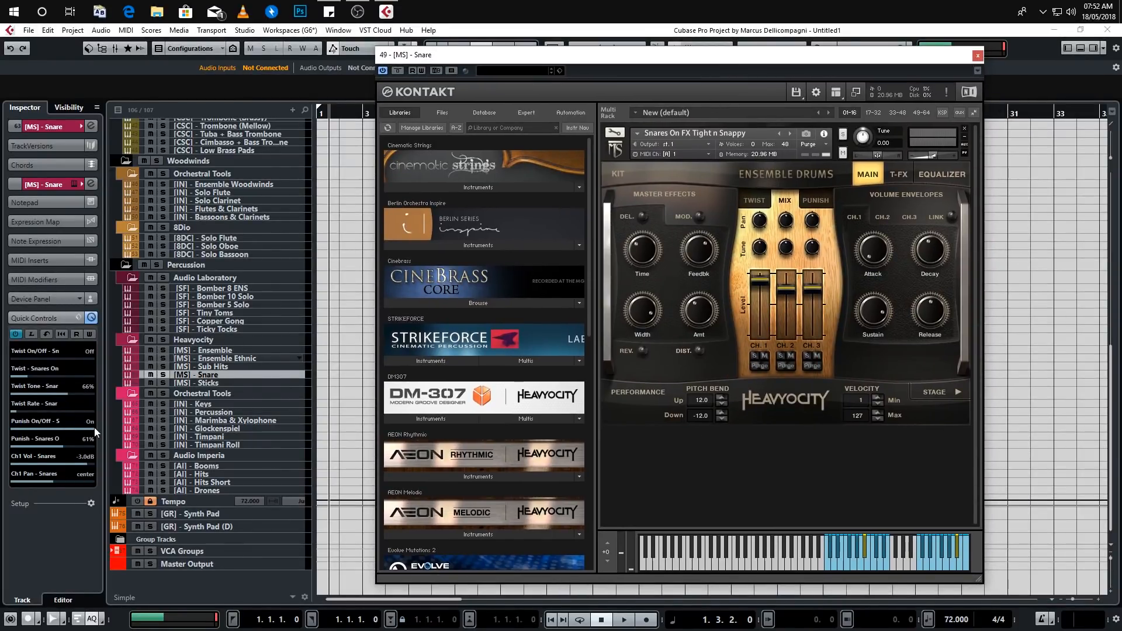
# Step: Compare the quick controls of the Heavyocity tracks [MS] - Sub Hits, Ensemble and Snare in the Inspector
pyautogui.scroll(2, 271, 407)
pyautogui.scroll(-2, 271, 406)
pyautogui.click(229, 367)
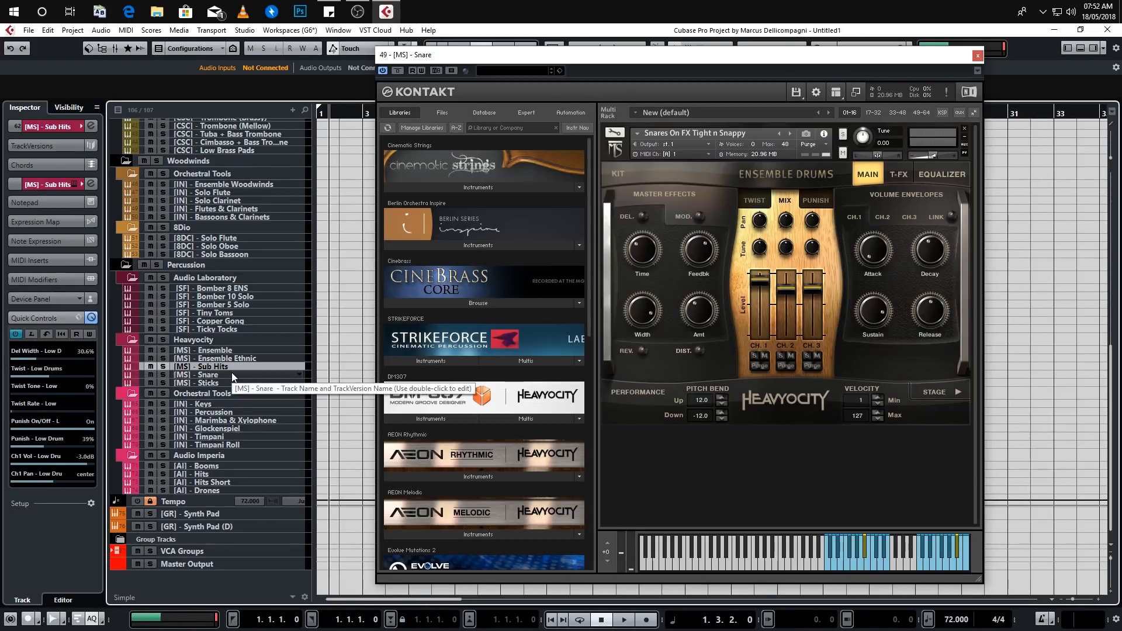
pyautogui.click(241, 351)
pyautogui.click(244, 367)
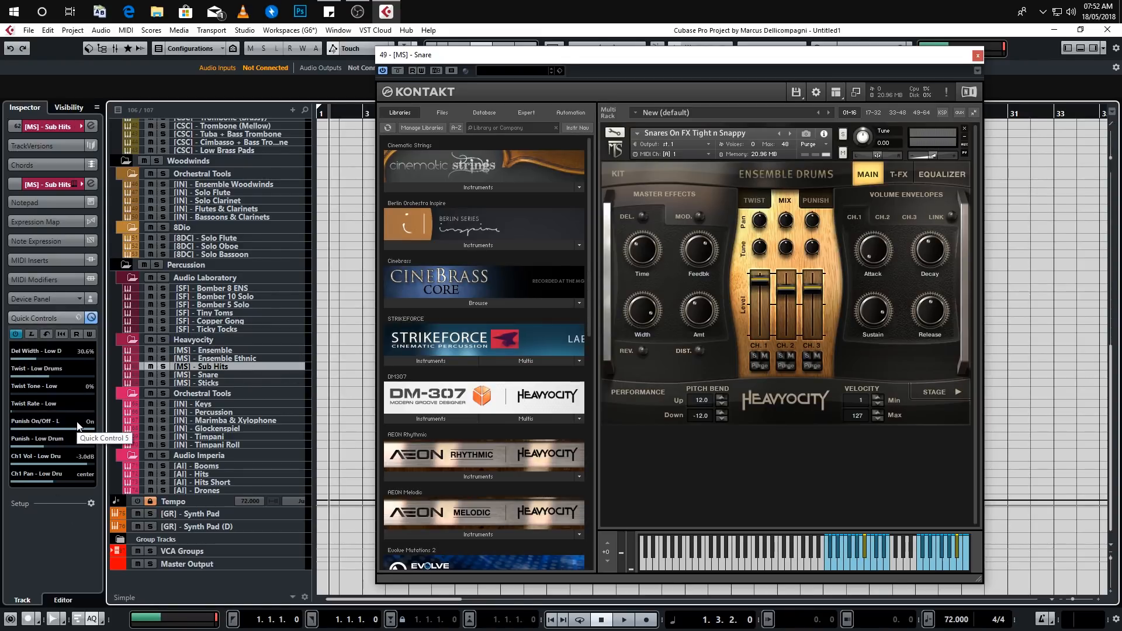
pyautogui.click(255, 374)
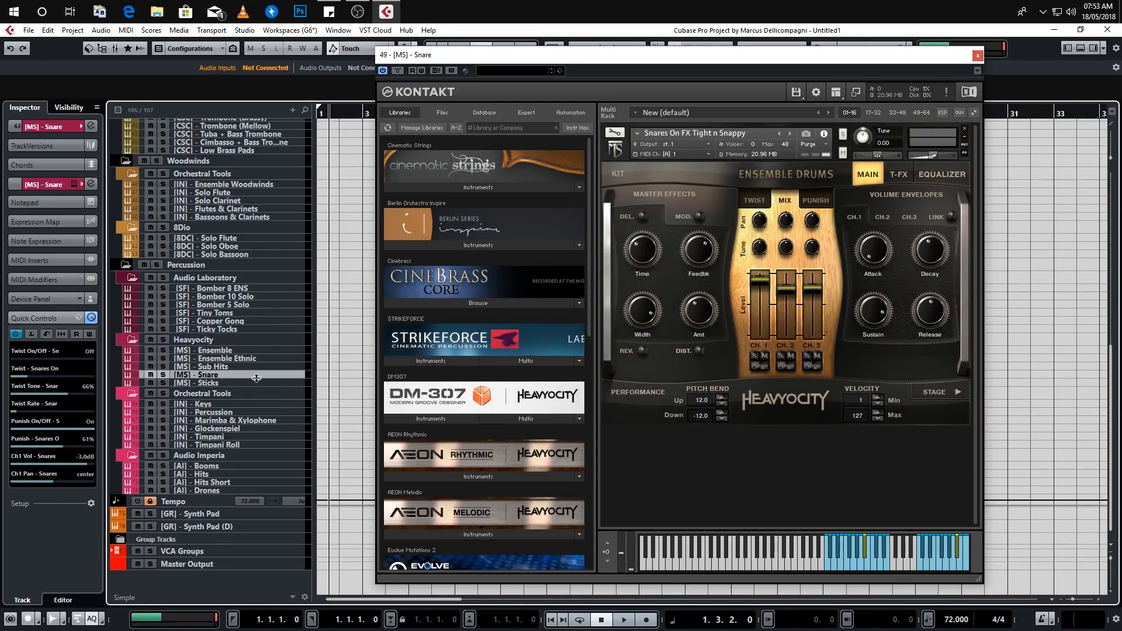
pyautogui.click(257, 383)
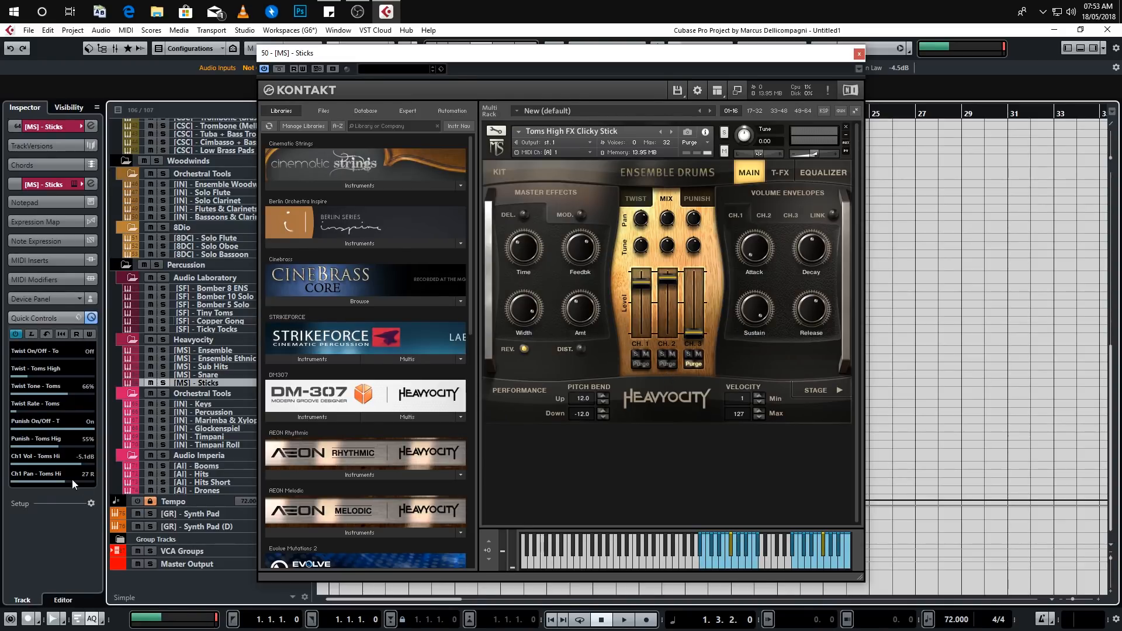
pyautogui.click(32, 333)
pyautogui.moveTo(669, 279); pyautogui.dragTo(666, 303)
pyautogui.moveTo(57, 358)
pyautogui.mouseDown()
pyautogui.moveTo(13, 359)
pyautogui.moveTo(87, 362)
pyautogui.moveTo(64, 364)
pyautogui.mouseUp()
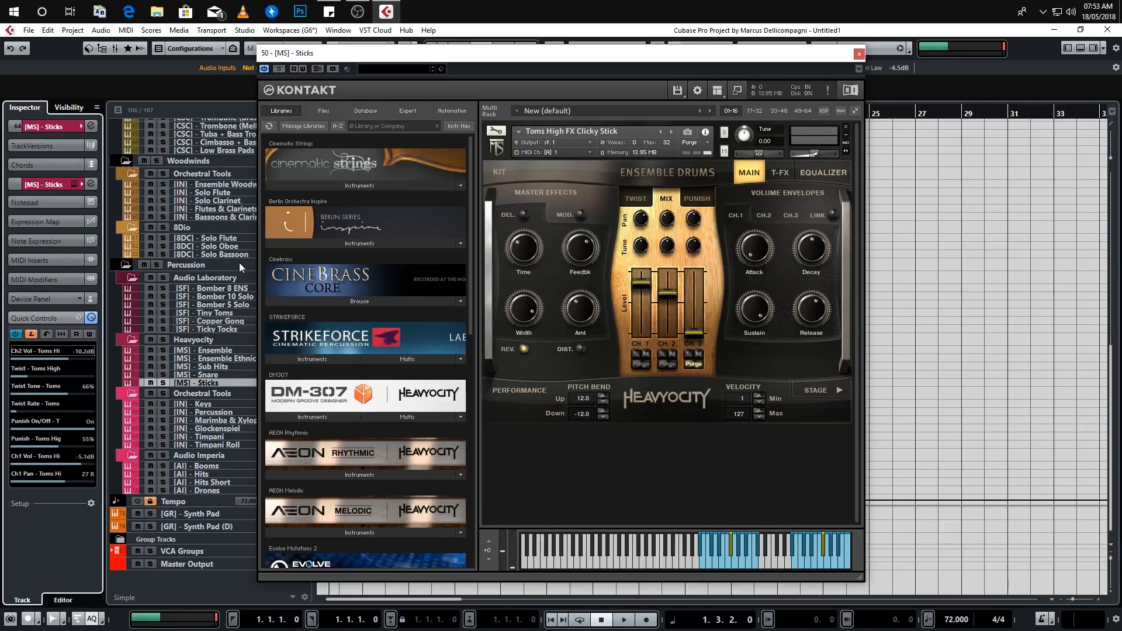
# Step: Remove all quick control assignments from the [MS] - Sticks track
pyautogui.click(65, 336)
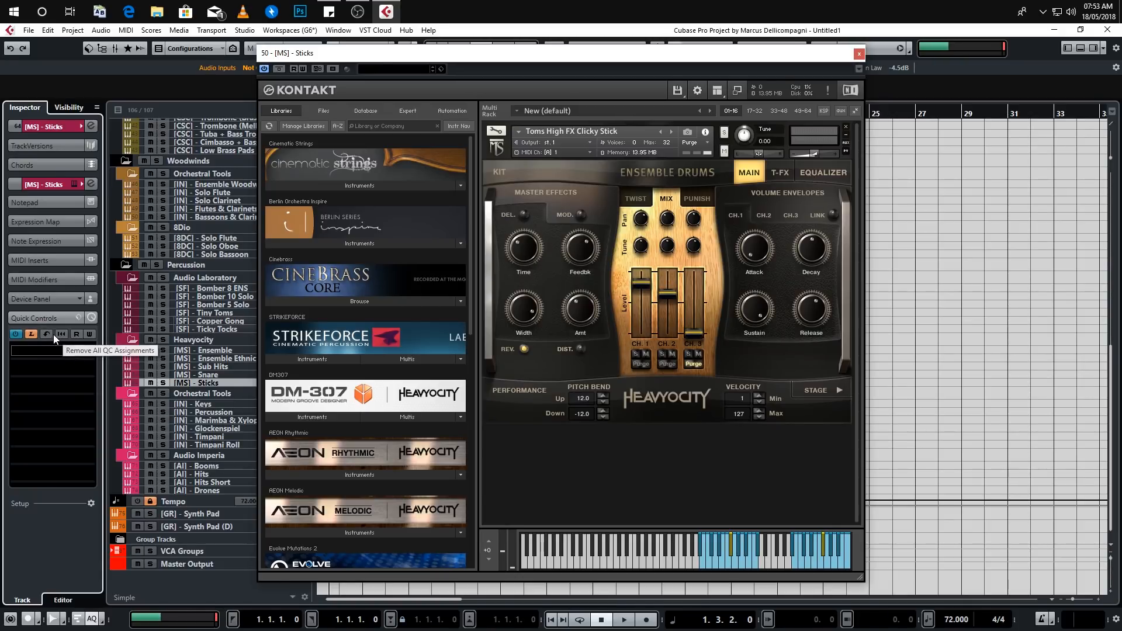
# Step: Restore the plug-in's default quick controls on [MS] - Sticks and move its Kontakt window clear of the track list
pyautogui.click(47, 335)
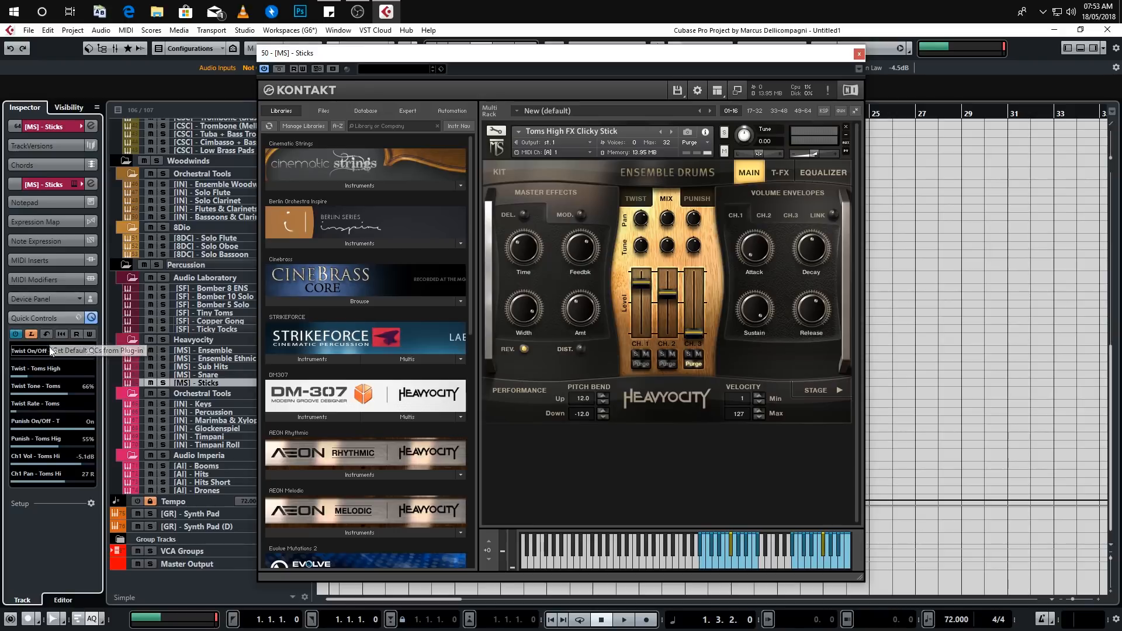
pyautogui.moveTo(512, 77); pyautogui.dragTo(709, 57)
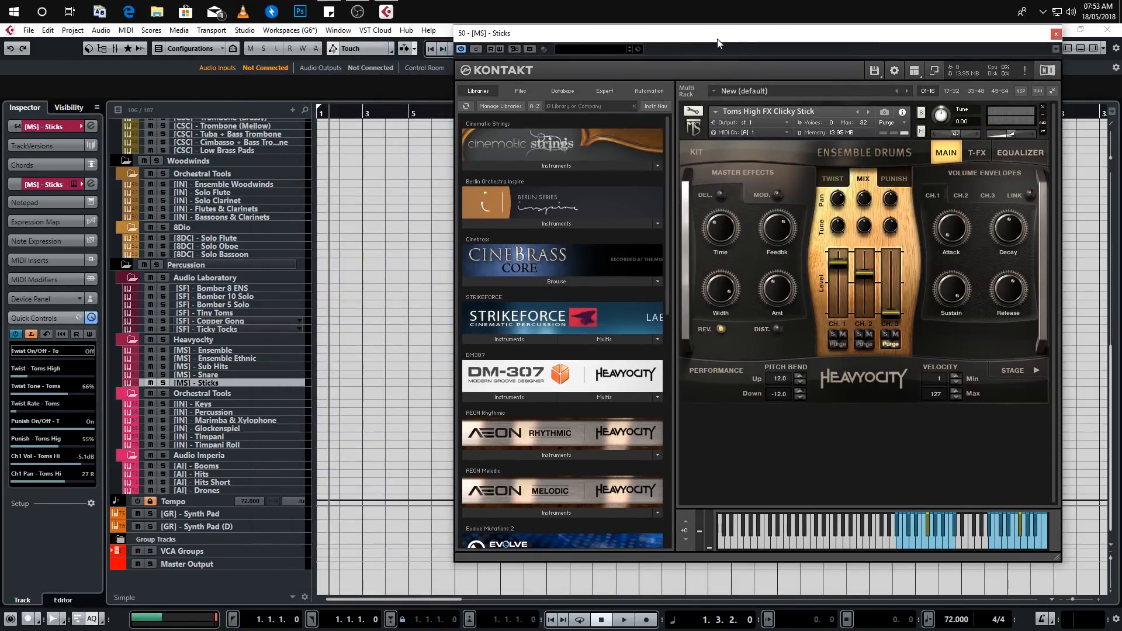
# Step: Select [CS2] - Ensemble Strings, open its Kontakt instrument and raise quick controls #000 to #007 to varying levels
pyautogui.scroll(15, 286, 229)
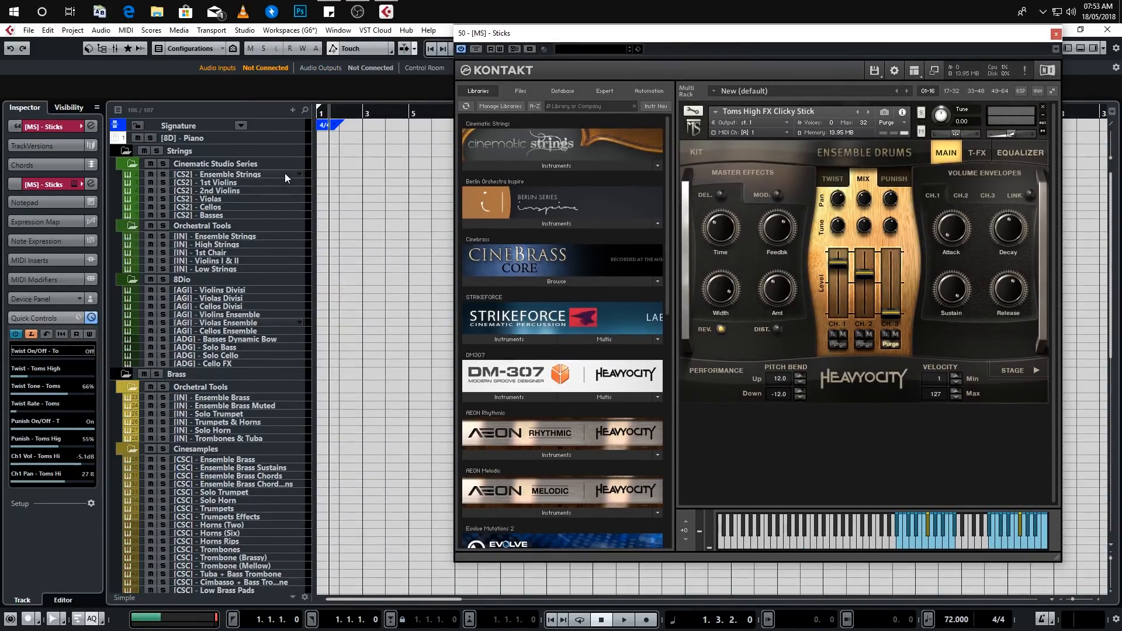
pyautogui.click(285, 174)
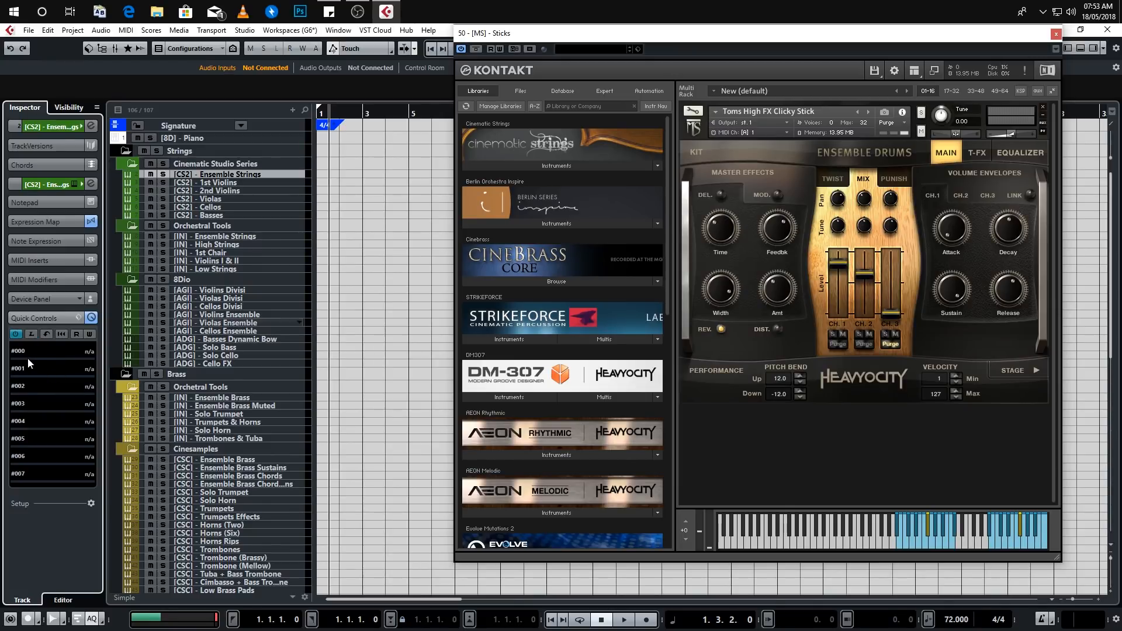
pyautogui.click(33, 359)
pyautogui.click(304, 173)
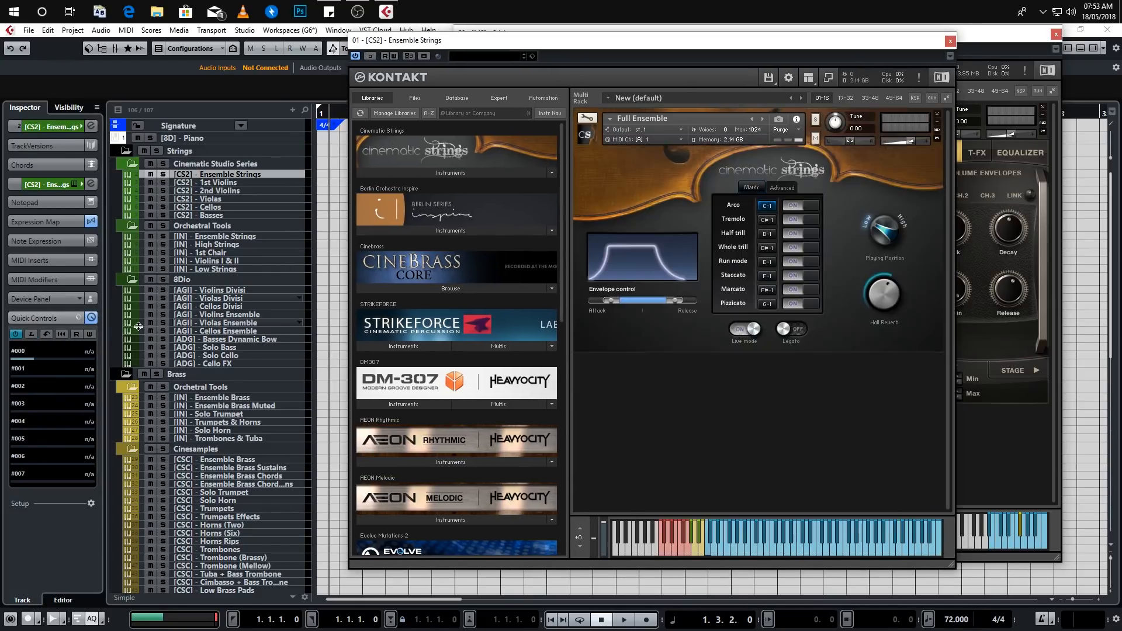
pyautogui.moveTo(19, 379); pyautogui.dragTo(55, 416)
pyautogui.click(28, 374)
pyautogui.click(33, 368)
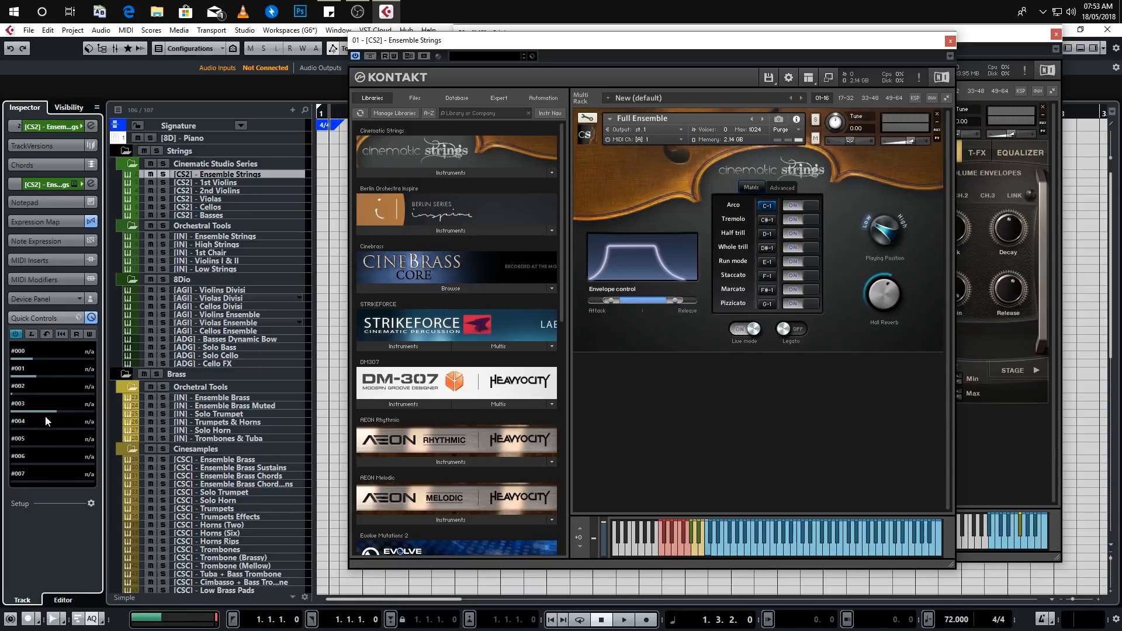
pyautogui.moveTo(48, 469)
pyautogui.mouseDown()
pyautogui.moveTo(74, 470)
pyautogui.moveTo(59, 482)
pyautogui.mouseUp()
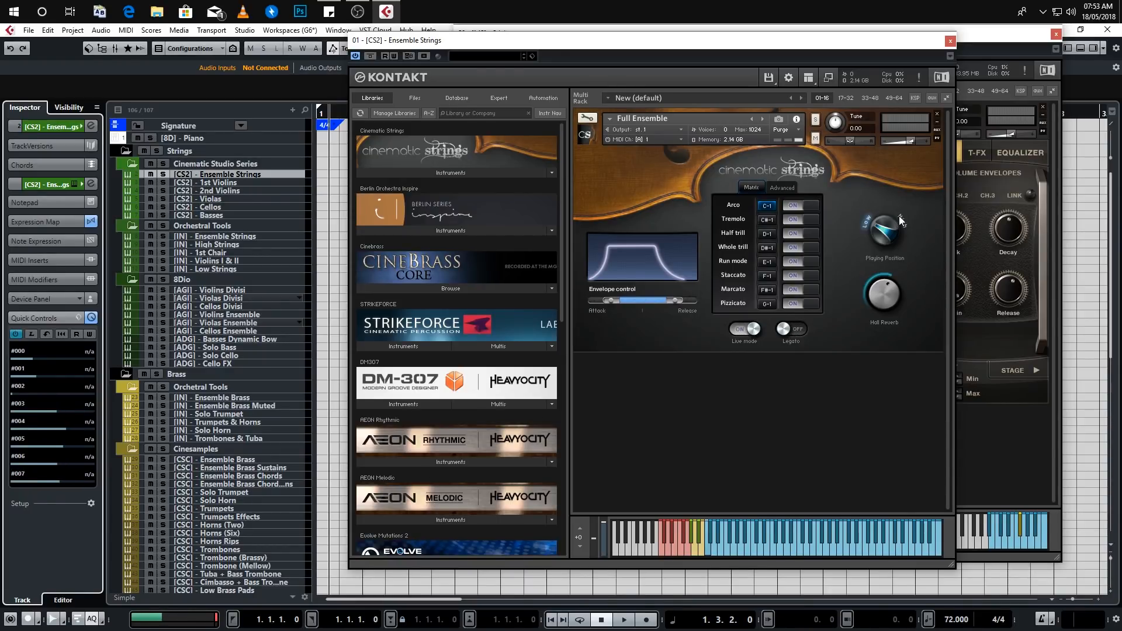
# Step: Close the Ensemble Strings and Sticks Kontakt windows and open the MixConsole
pyautogui.click(951, 41)
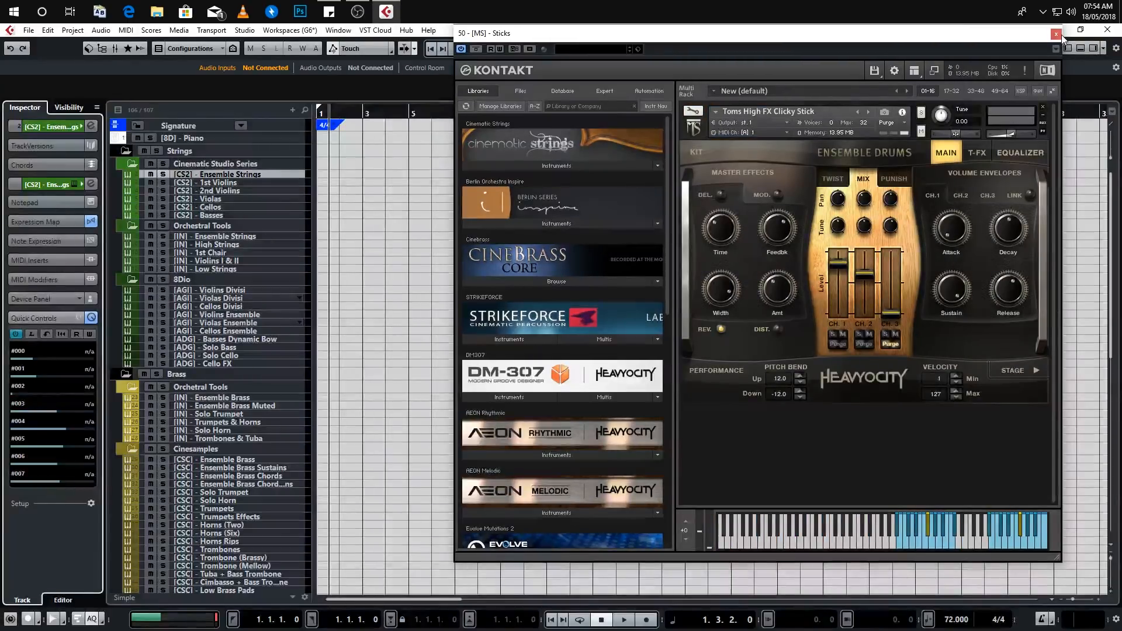
pyautogui.click(1056, 34)
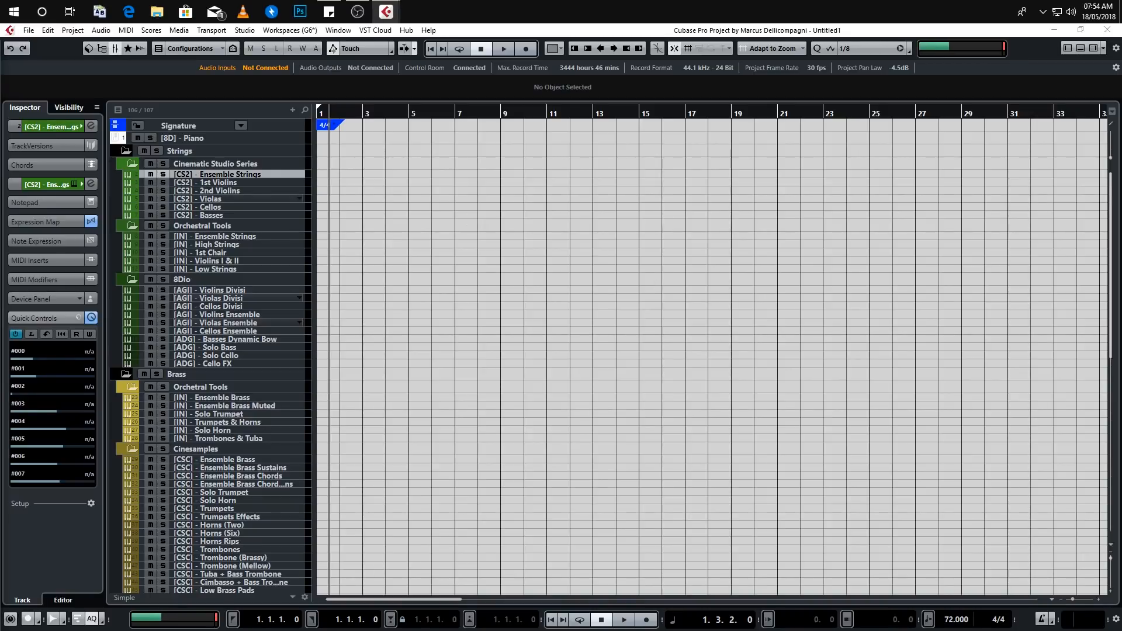
pyautogui.press('F3')
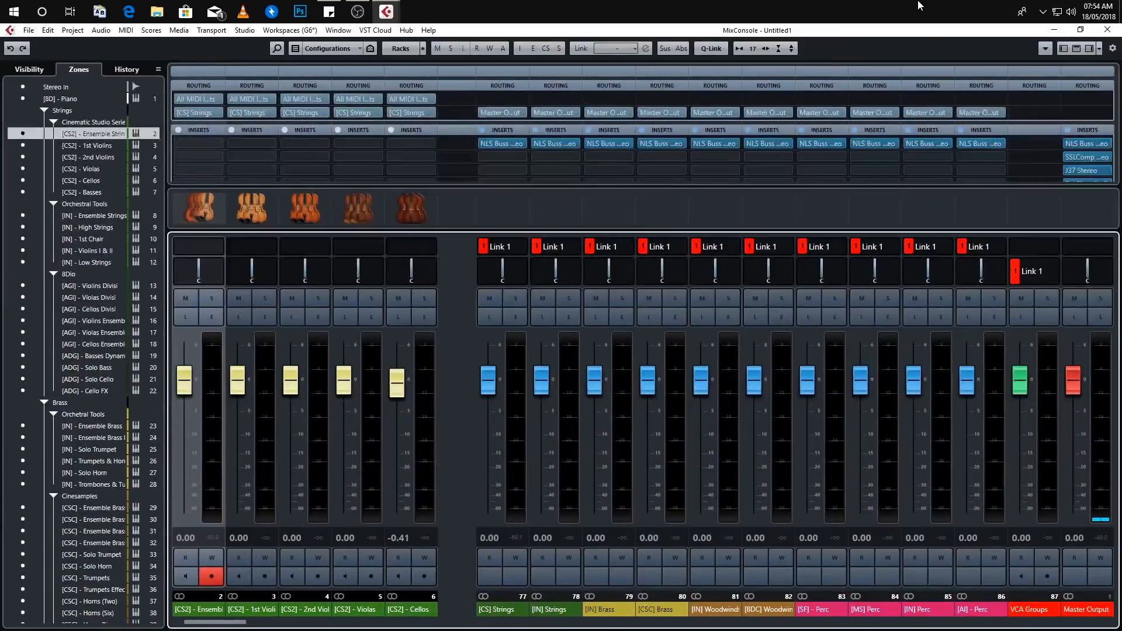
# Step: Show the MixConsole's channel Visibility list, hide and restore its zone, and display the Control Room and Meter zone
pyautogui.click(29, 69)
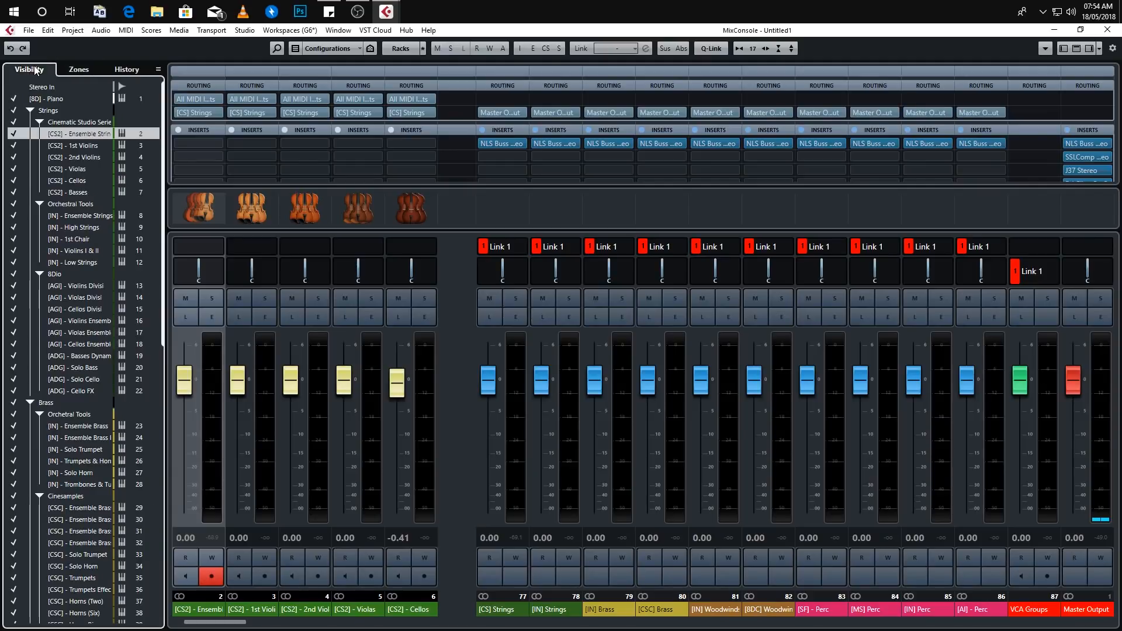
pyautogui.click(1064, 48)
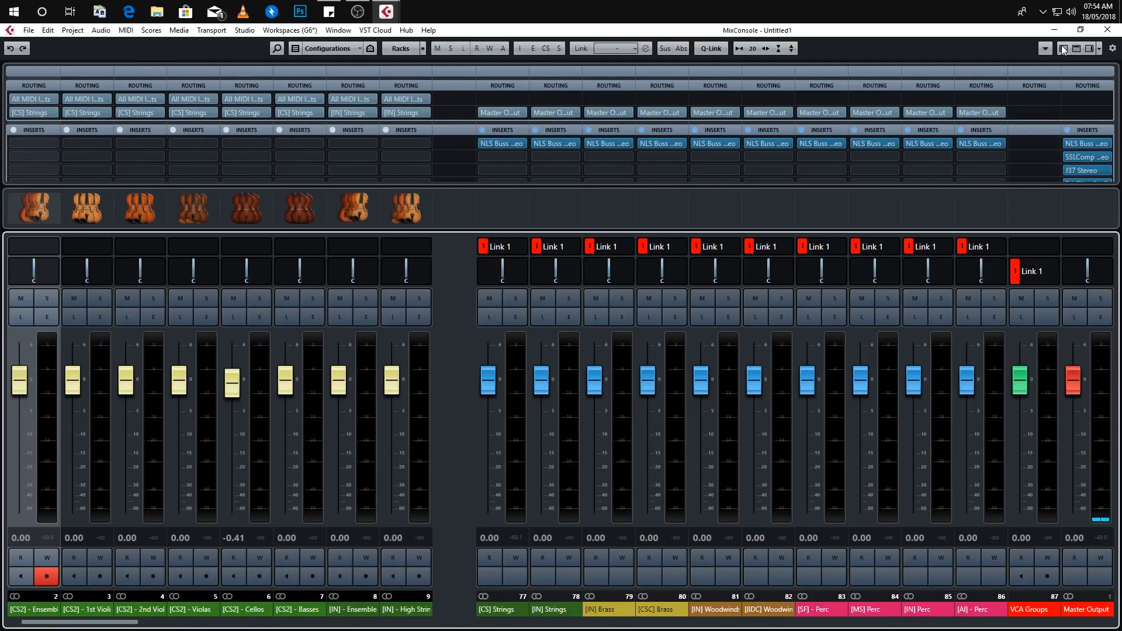
pyautogui.click(1077, 48)
pyautogui.click(1090, 47)
pyautogui.click(1076, 48)
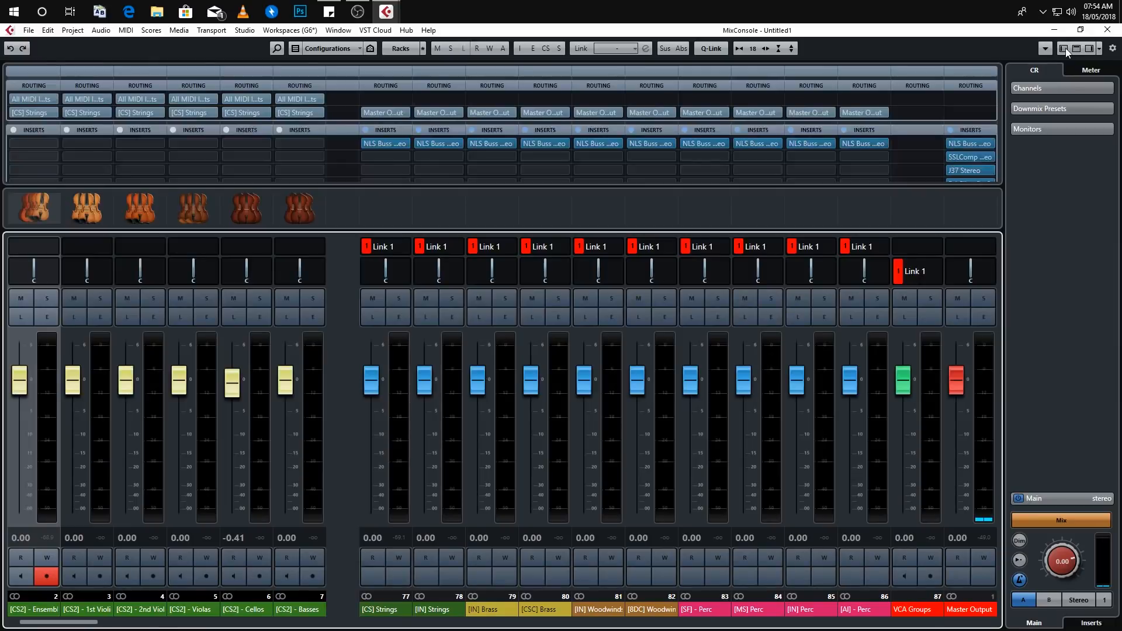
pyautogui.click(1063, 48)
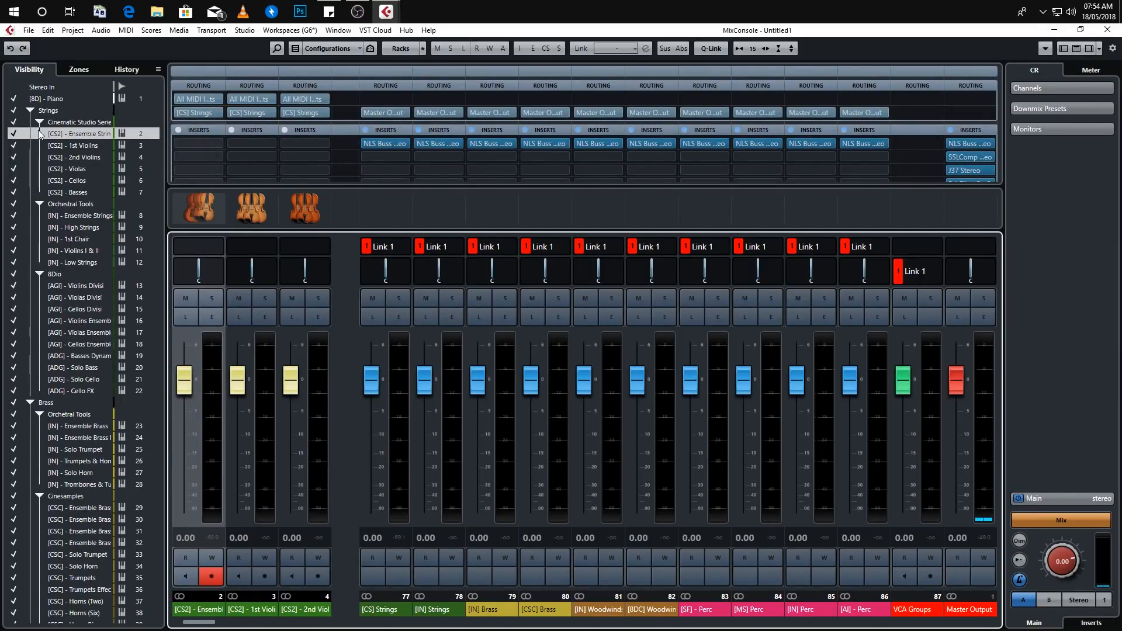
# Step: Step through the [CS2] channels from 1st Violins to Basses in the Visibility list and toggle the Cinematic Studio Series folder's visibility
pyautogui.click(65, 145)
pyautogui.click(83, 155)
pyautogui.click(78, 171)
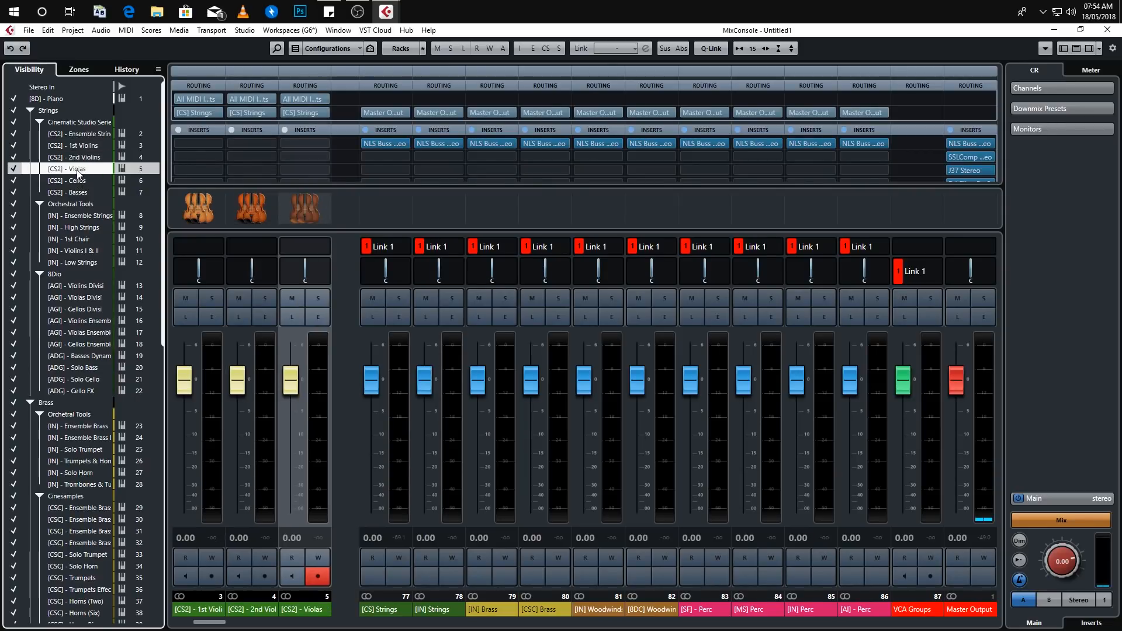
pyautogui.click(78, 180)
pyautogui.click(81, 192)
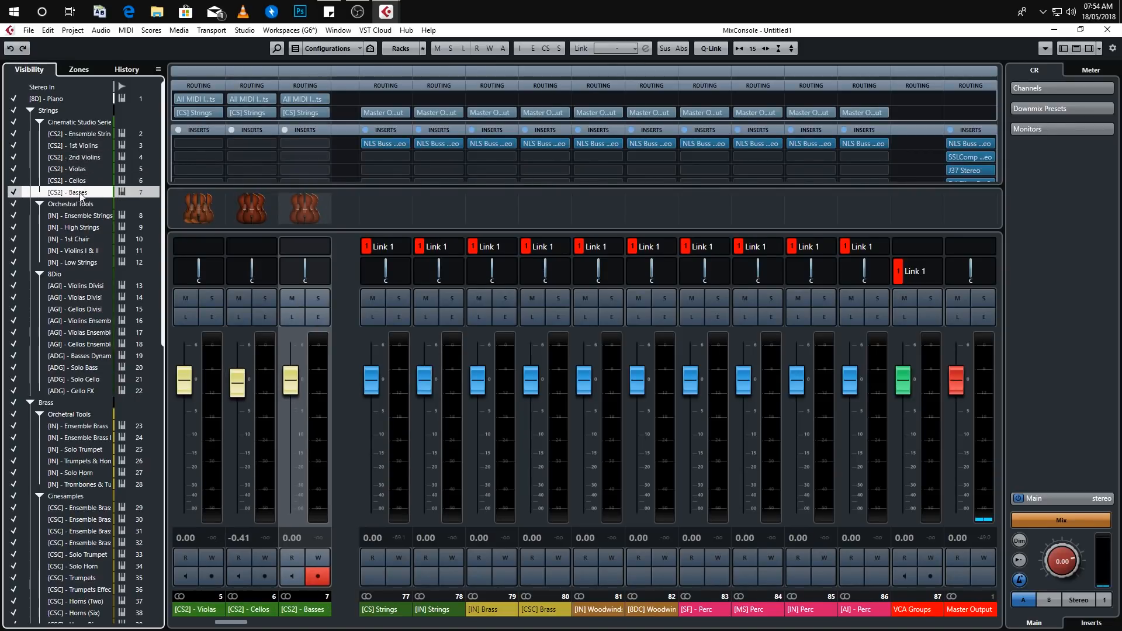
pyautogui.click(16, 122)
pyautogui.click(16, 122)
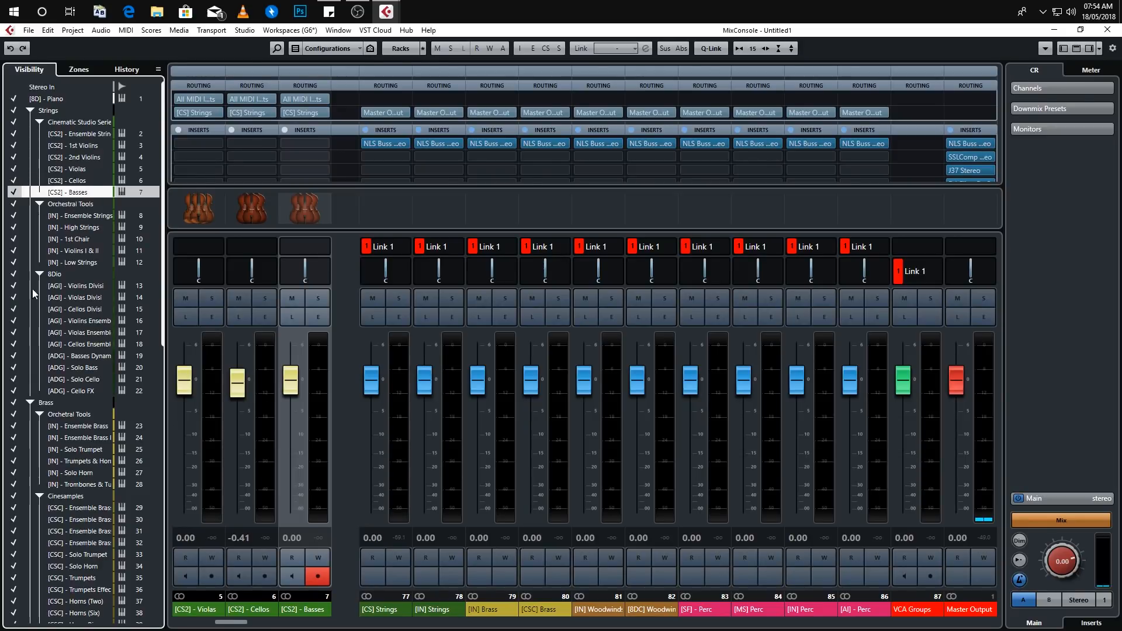
# Step: In the Zones list, release the VCA Groups channel from its fixed zone, find it among the scrolling channels and lock it back
pyautogui.click(79, 69)
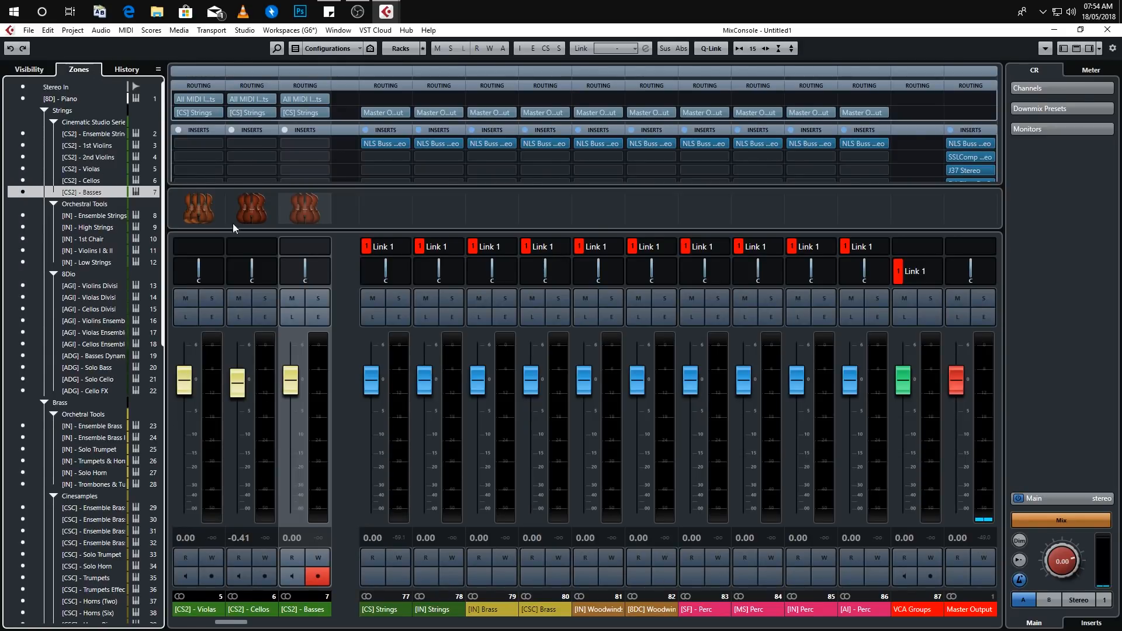
pyautogui.scroll(-10, 56, 390)
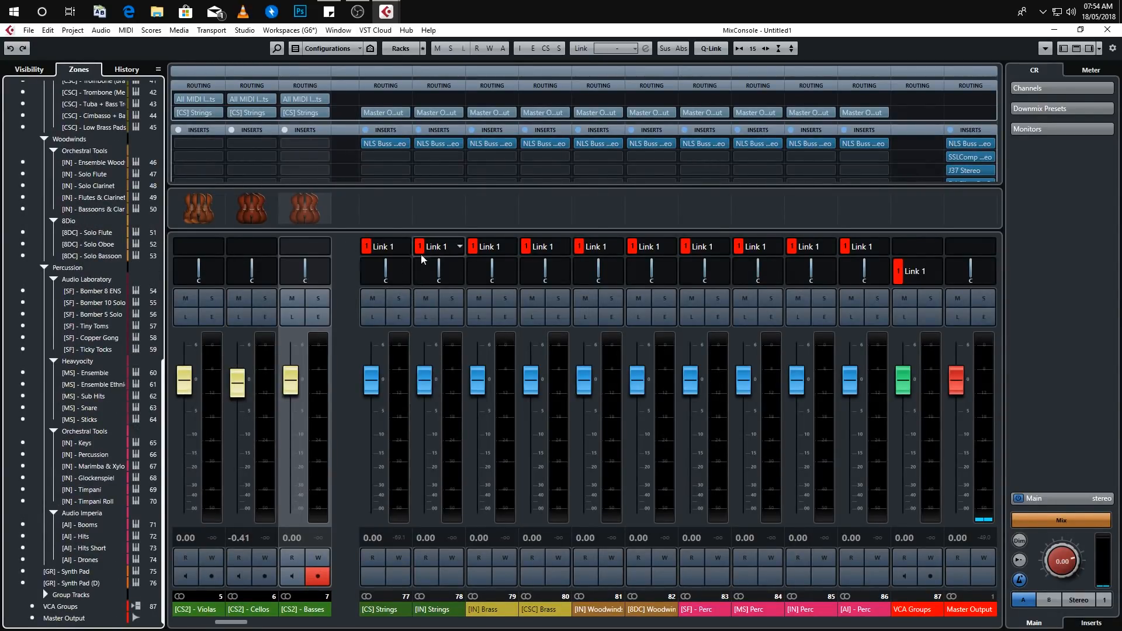
pyautogui.click(31, 607)
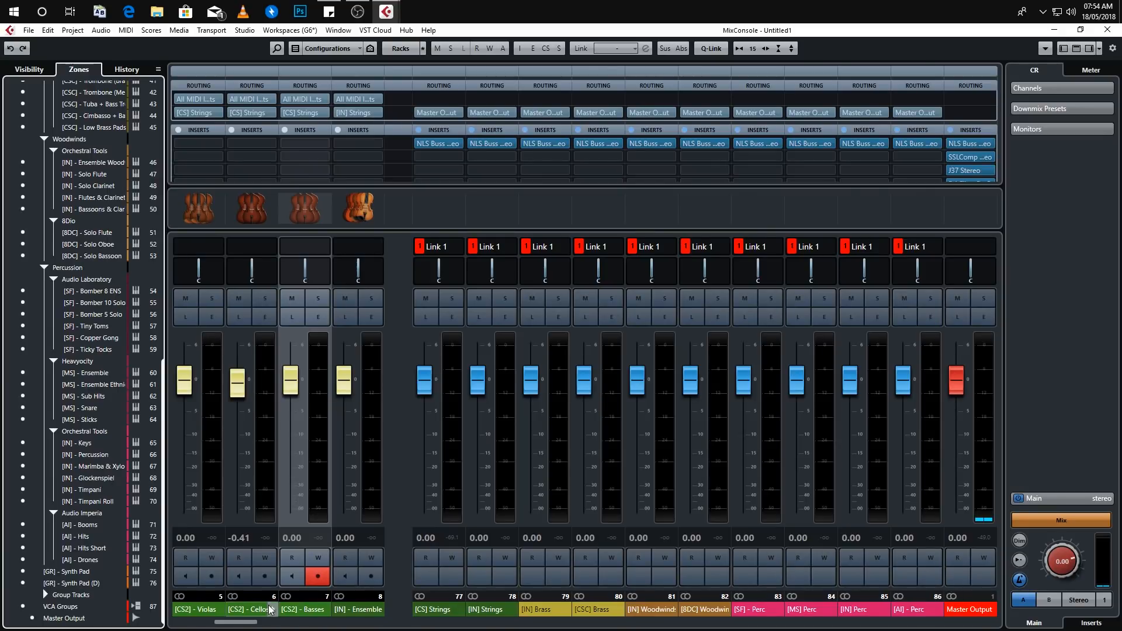
pyautogui.moveTo(237, 622); pyautogui.dragTo(1051, 627)
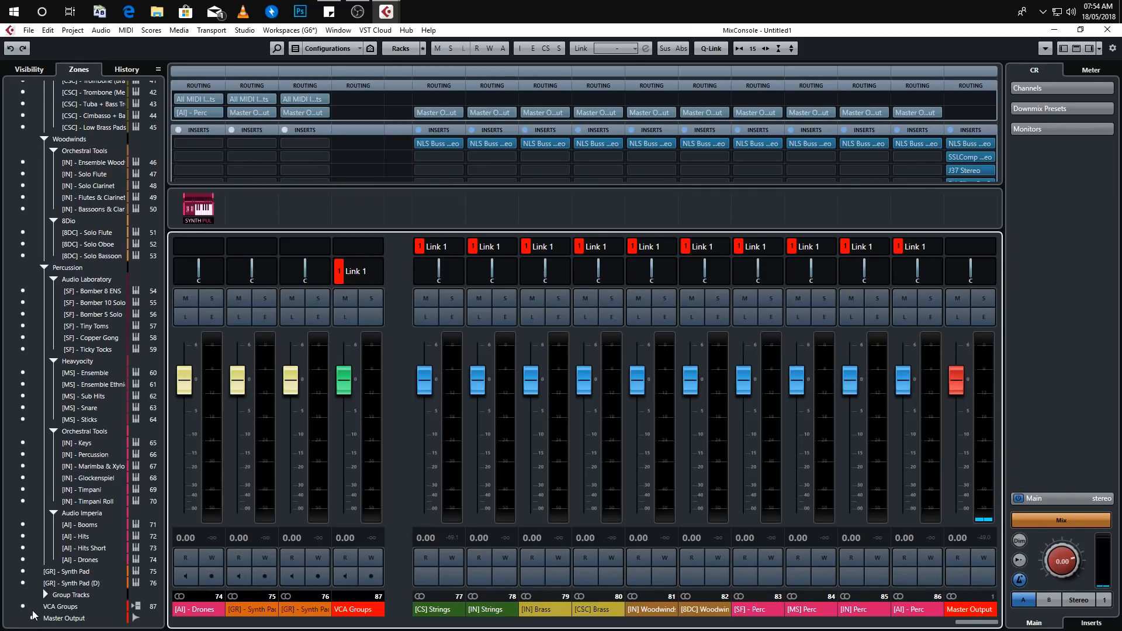
pyautogui.click(32, 608)
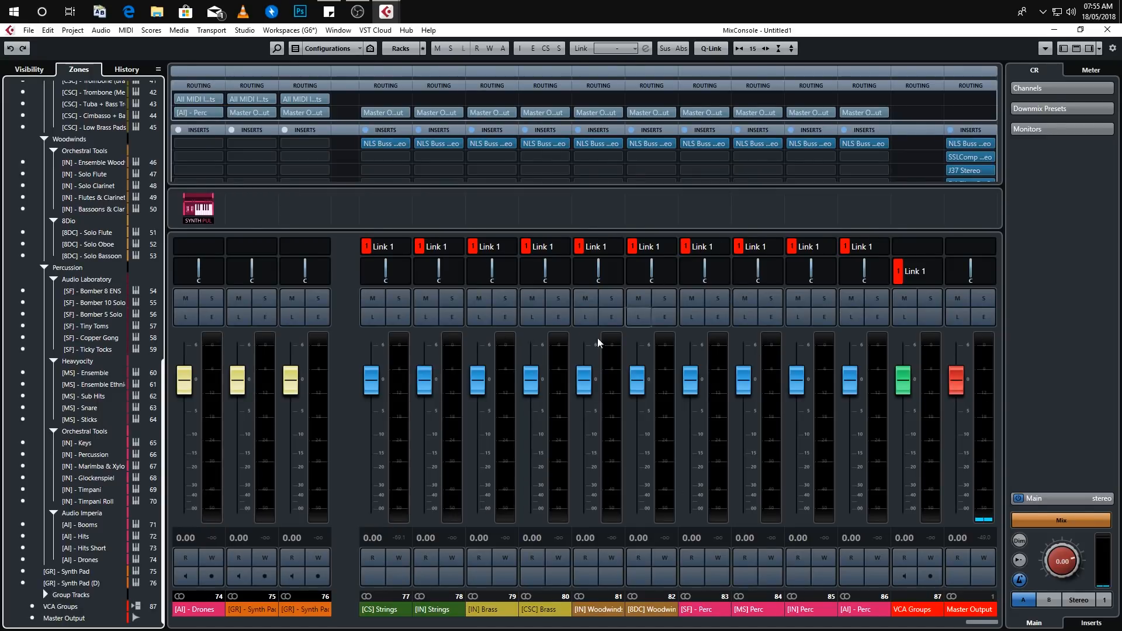
pyautogui.click(387, 554)
pyautogui.moveTo(287, 494); pyautogui.dragTo(287, 496)
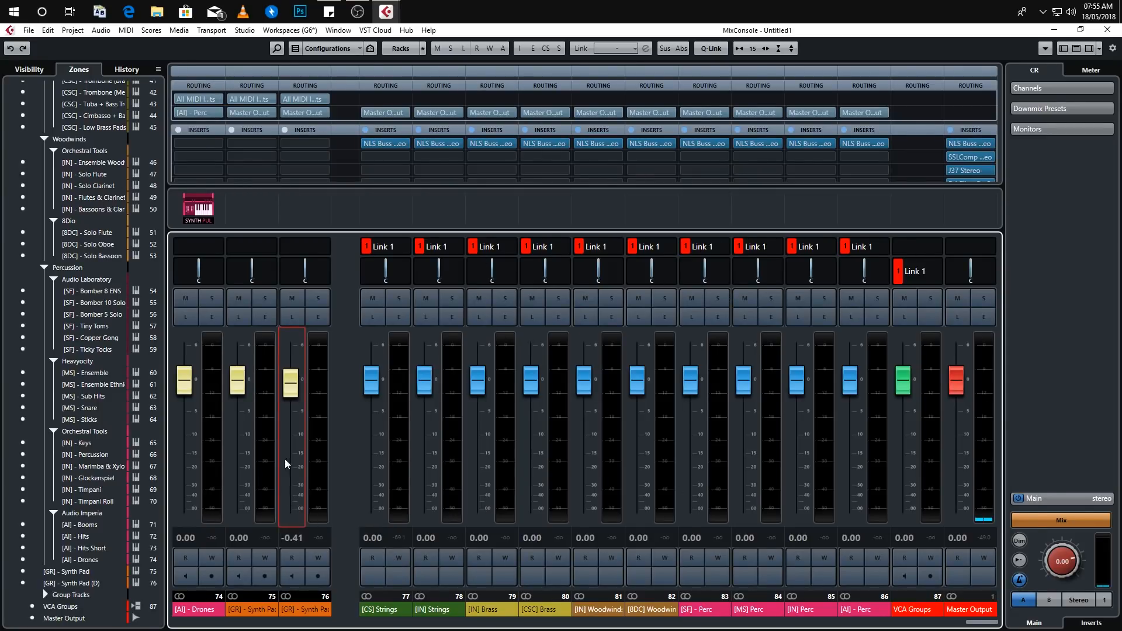
pyautogui.keyDown('ctrl'); pyautogui.click(290, 398); pyautogui.keyUp('ctrl')
pyautogui.scroll(10, 52, 194)
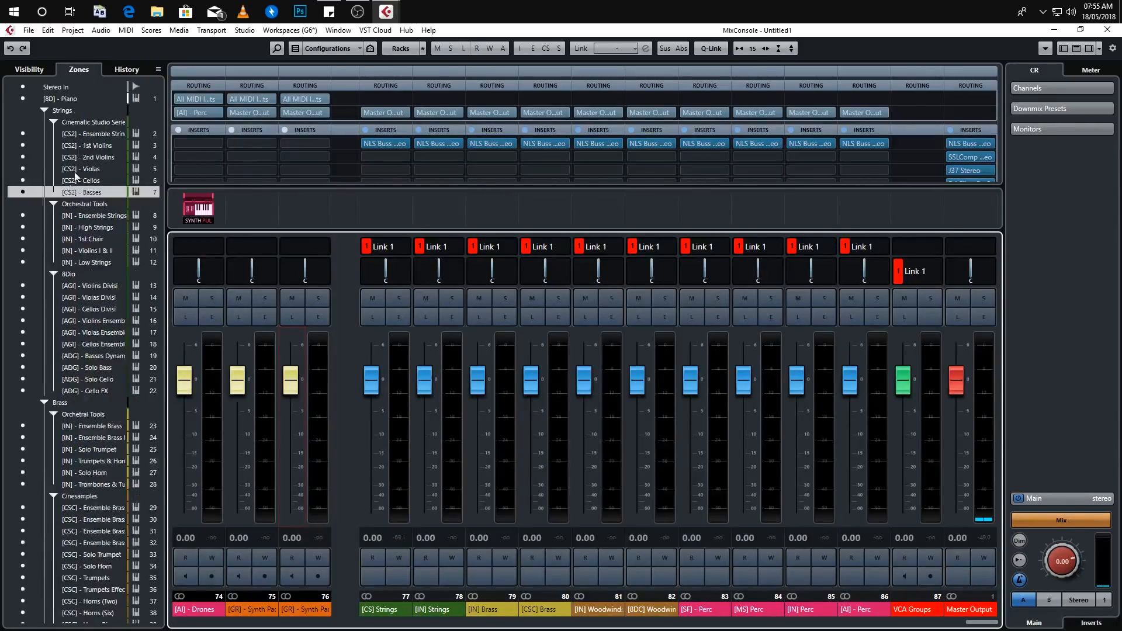
# Step: Show the MixConsole History and lower the faders of [IN] Strings to -21.6, [IN] Brass to -12.6, [IN] Woodwinds to -10.4 and [SF] - Perc to -9.14
pyautogui.click(125, 68)
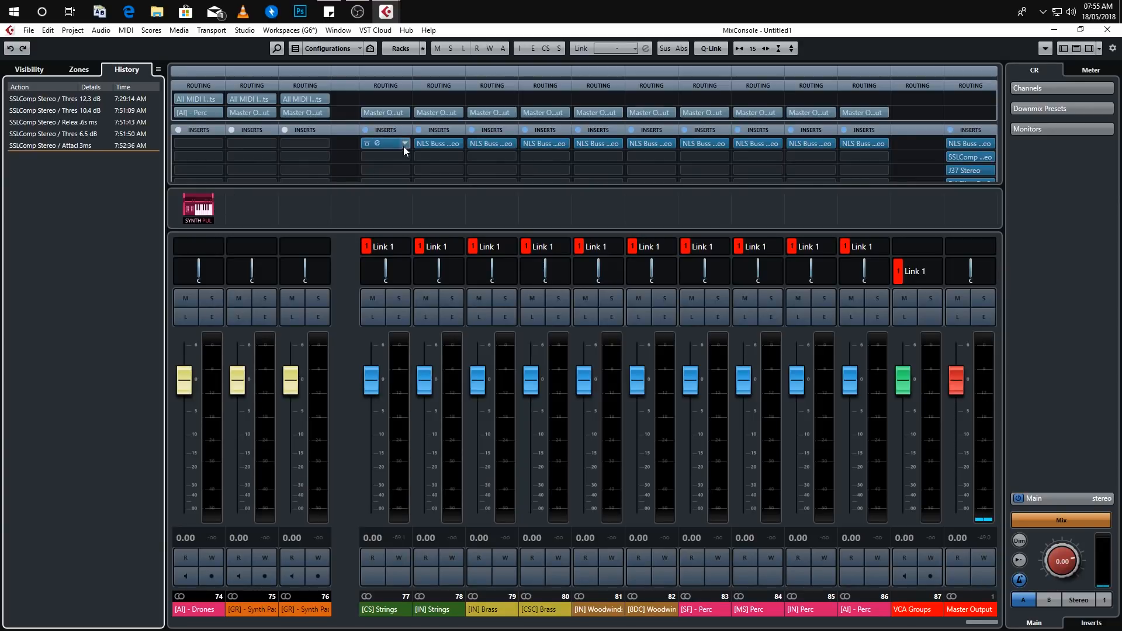
pyautogui.moveTo(424, 380); pyautogui.dragTo(423, 471)
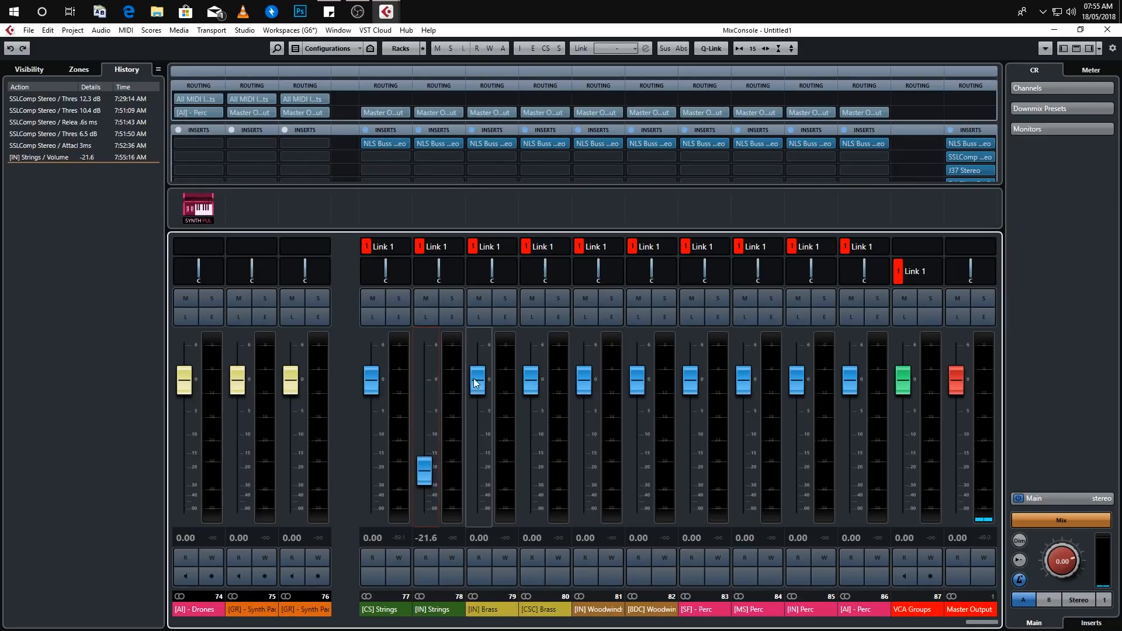
pyautogui.moveTo(475, 383); pyautogui.dragTo(477, 448)
pyautogui.moveTo(581, 386); pyautogui.dragTo(588, 432)
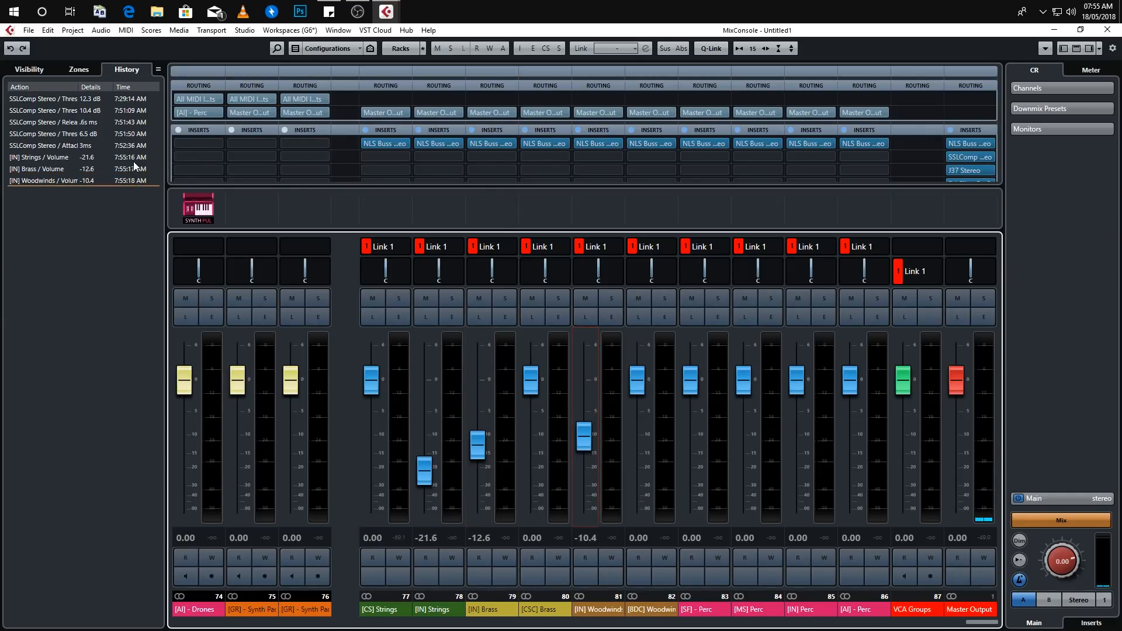
pyautogui.moveTo(693, 390); pyautogui.dragTo(698, 437)
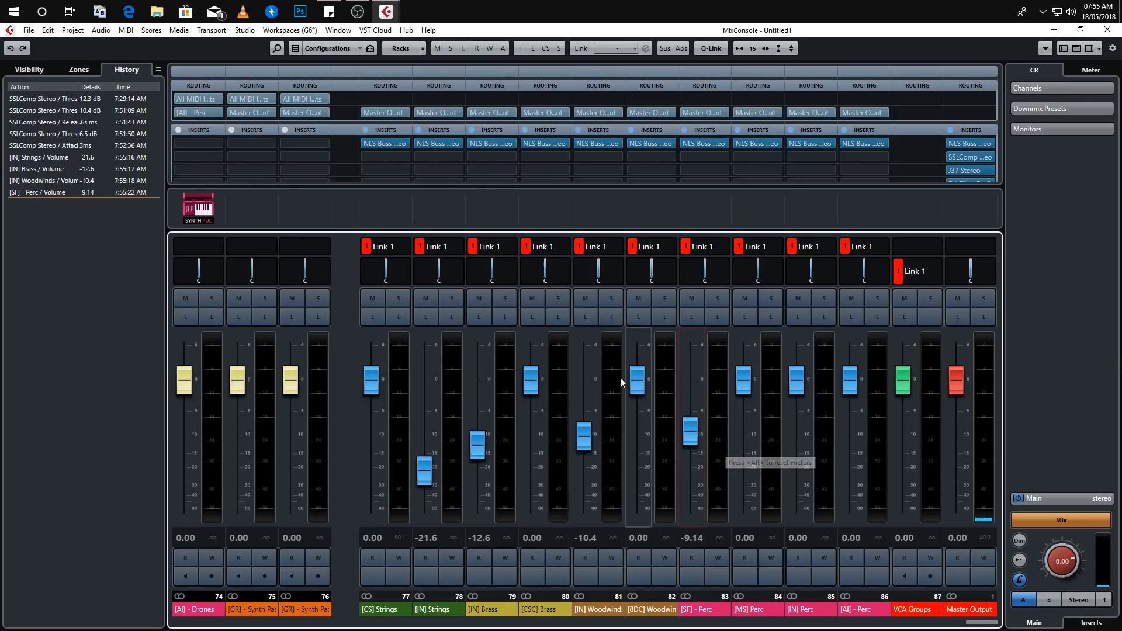
# Step: Roll the MixConsole History back to the 6.5 dB SSLComp threshold entry, check the sync options and return to the Zones list
pyautogui.click(110, 146)
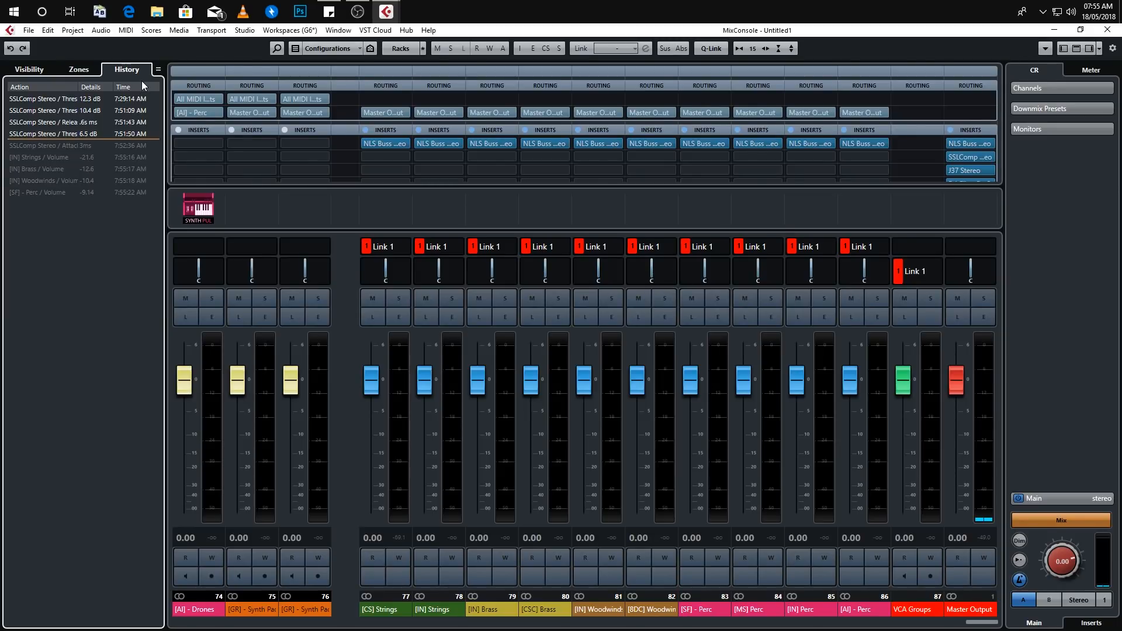
pyautogui.click(158, 70)
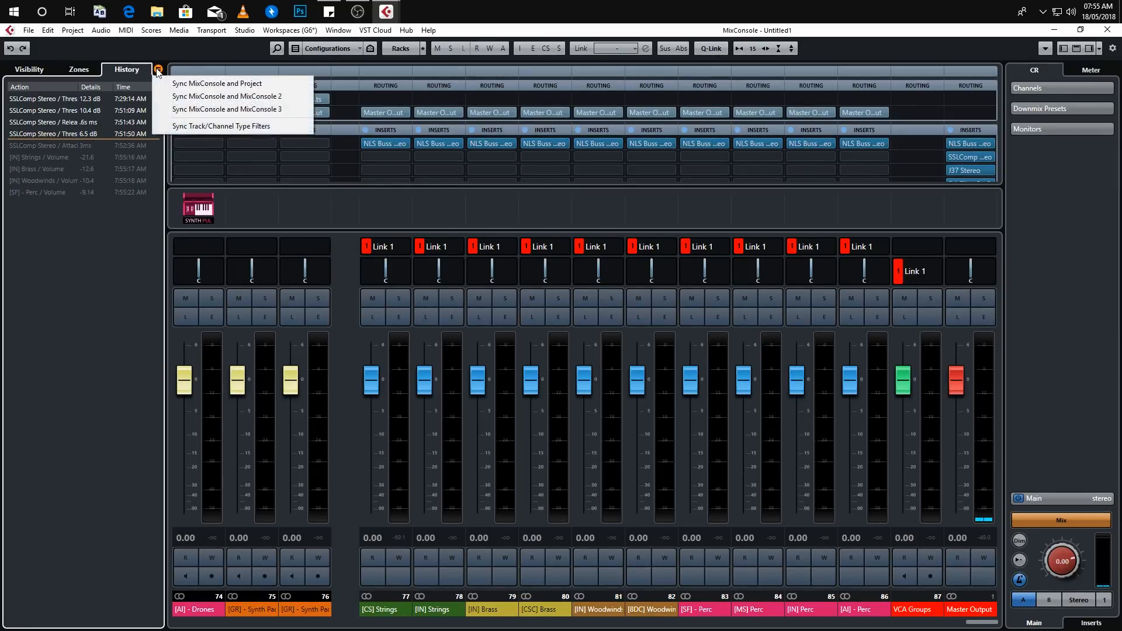
pyautogui.click(79, 69)
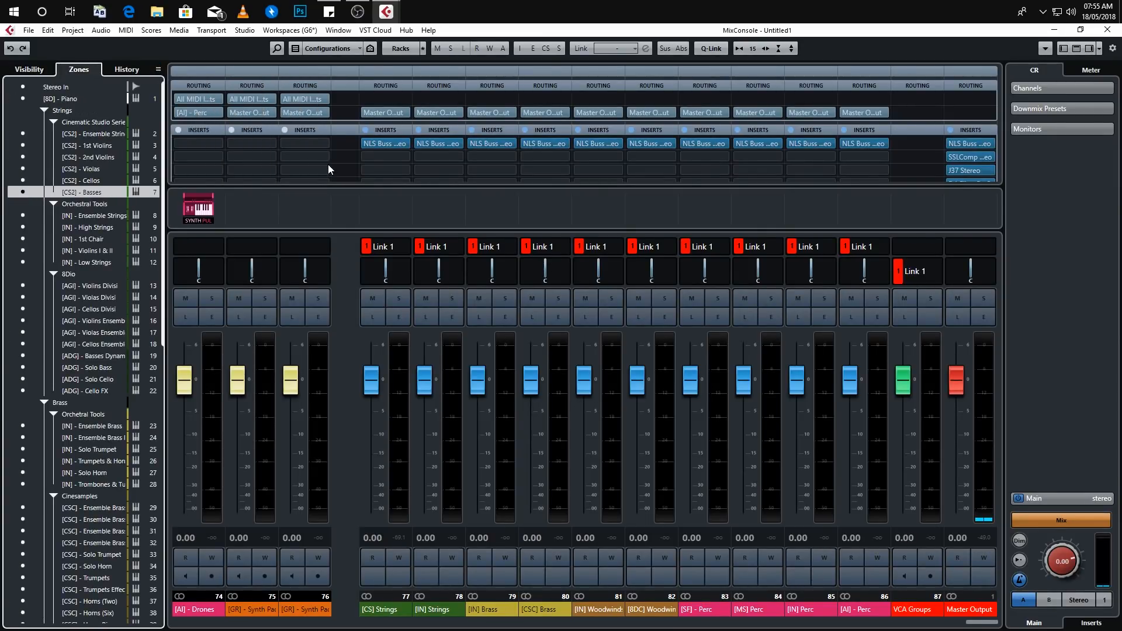
# Step: Enlarge the MixConsole's rack area to show the EQ, Strip and Sends racks, and collapse the Routing and Inserts racks
pyautogui.moveTo(402, 183); pyautogui.dragTo(414, 257)
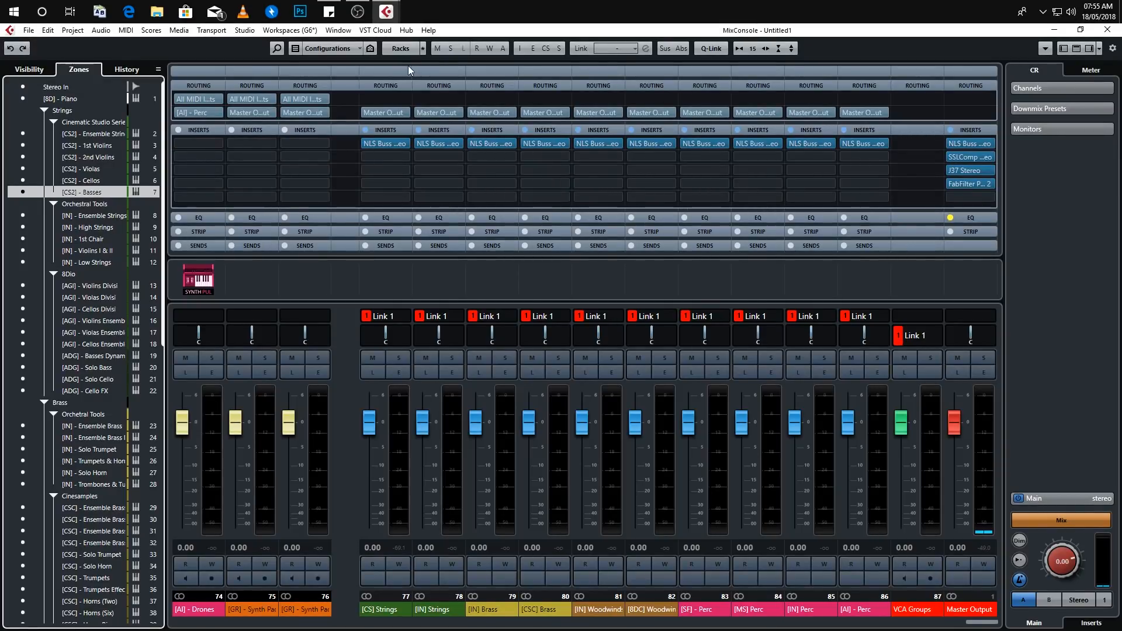
pyautogui.click(381, 86)
pyautogui.click(382, 98)
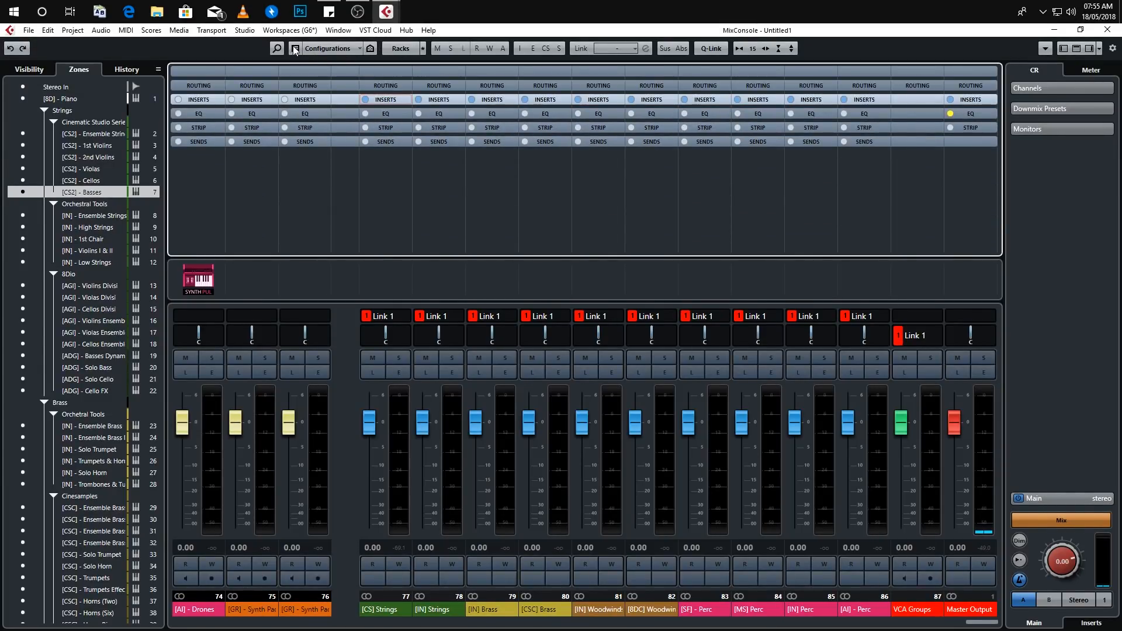
# Step: Examine the options for adding and managing MixConsole channel visibility configurations
pyautogui.click(313, 48)
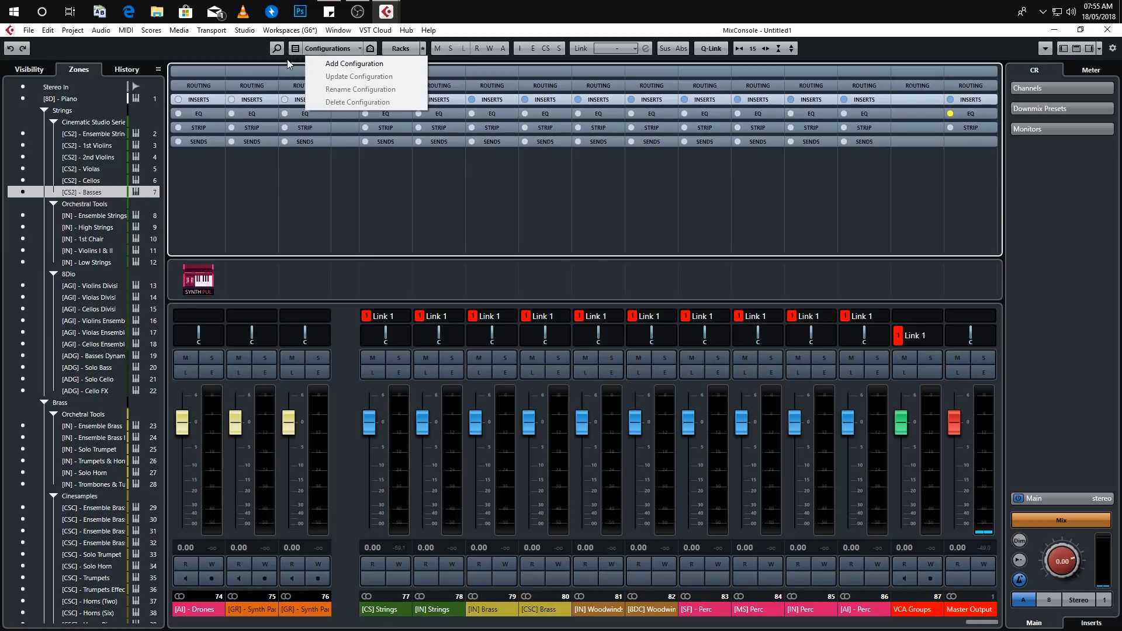
pyautogui.click(289, 58)
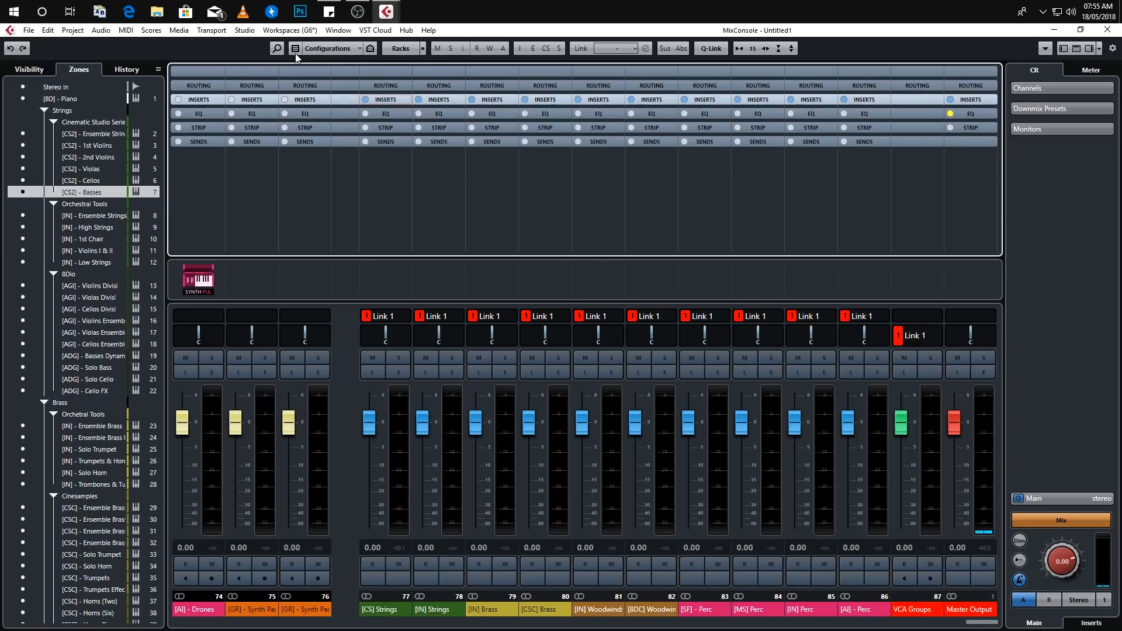
# Step: Clear all channel types in the MixConsole's channel type filter and show only the Instrument and MIDI channels
pyautogui.click(296, 48)
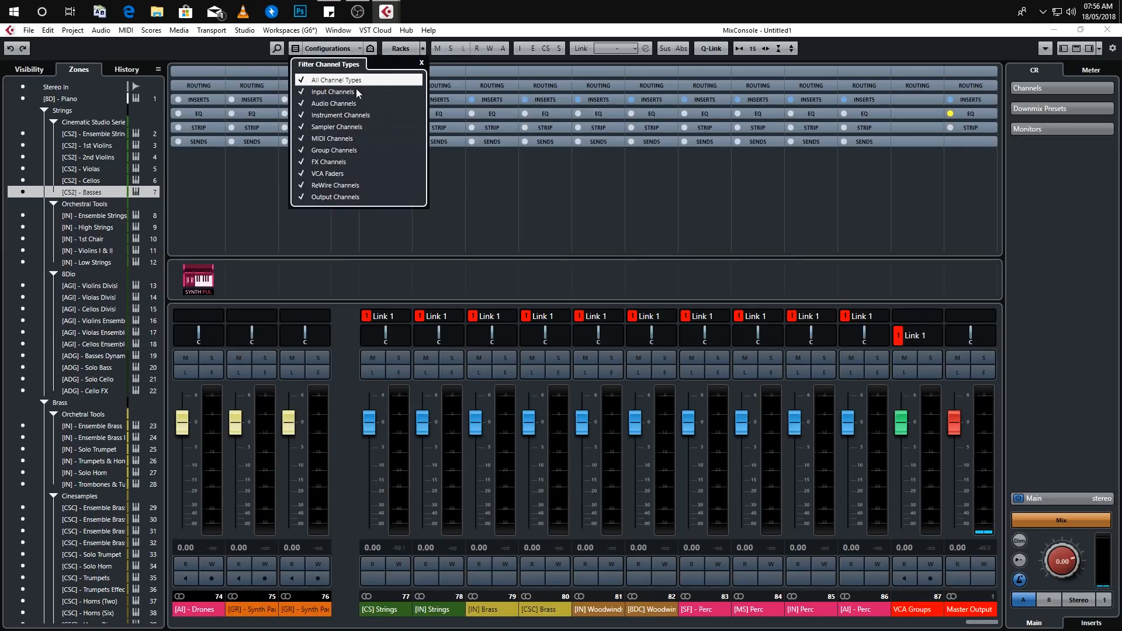
pyautogui.click(303, 82)
pyautogui.click(302, 93)
pyautogui.click(301, 93)
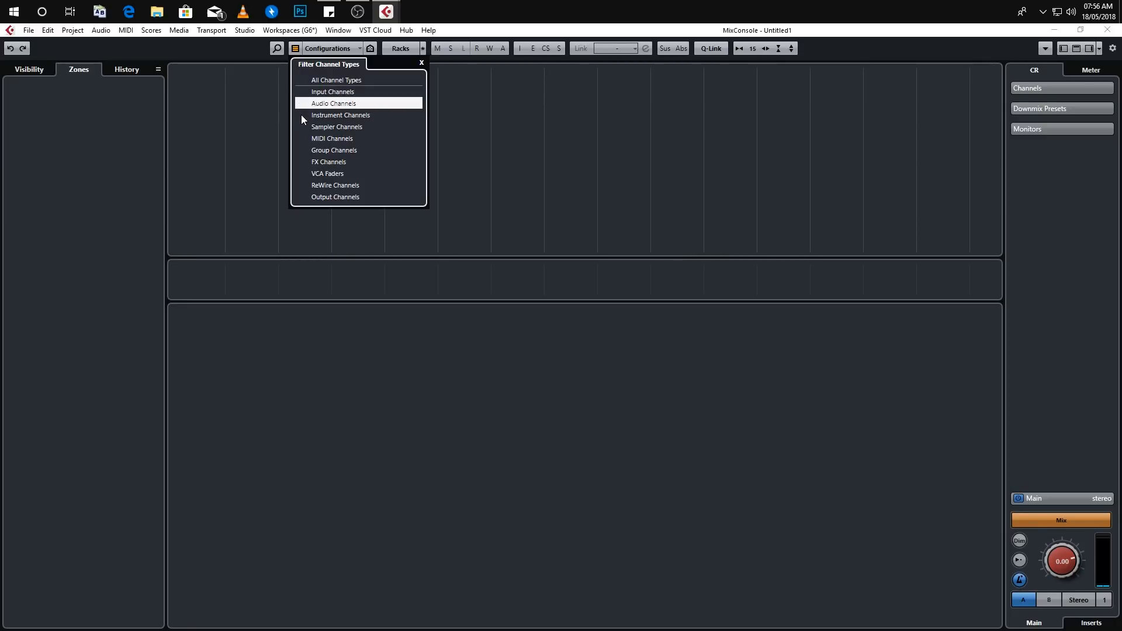
pyautogui.click(302, 116)
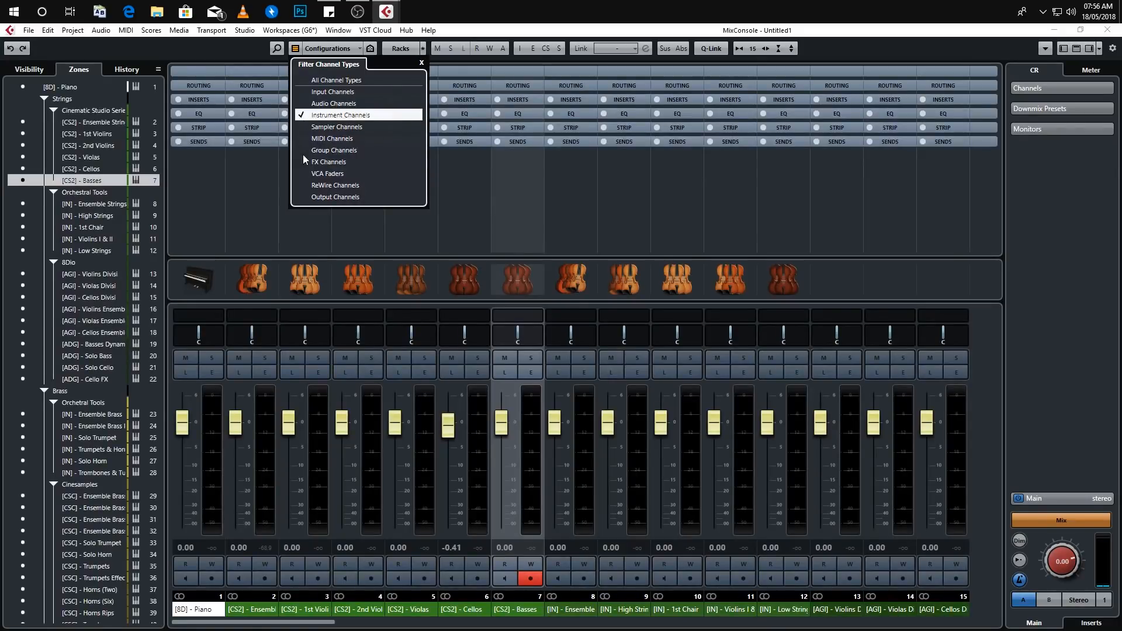
pyautogui.click(304, 138)
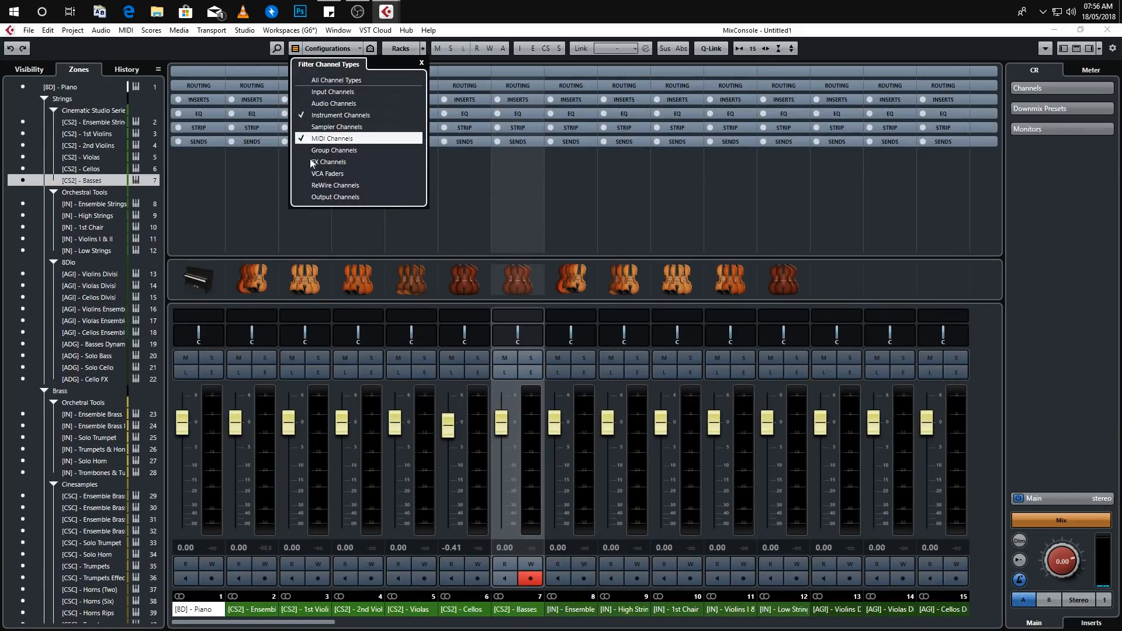
pyautogui.click(322, 621)
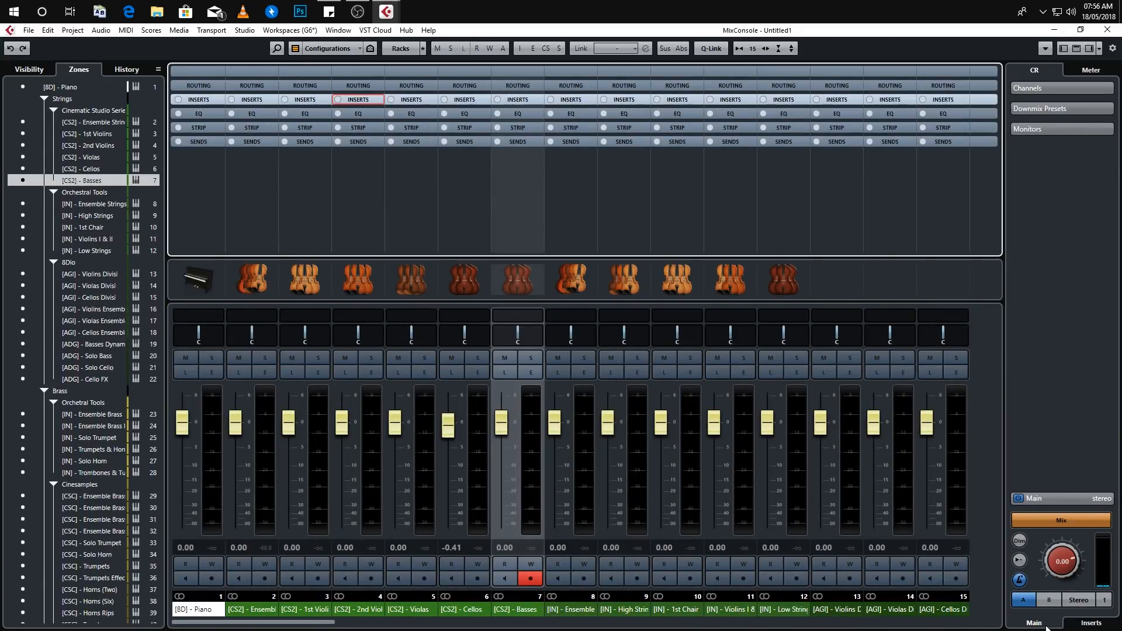
pyautogui.moveTo(323, 621); pyautogui.dragTo(154, 597)
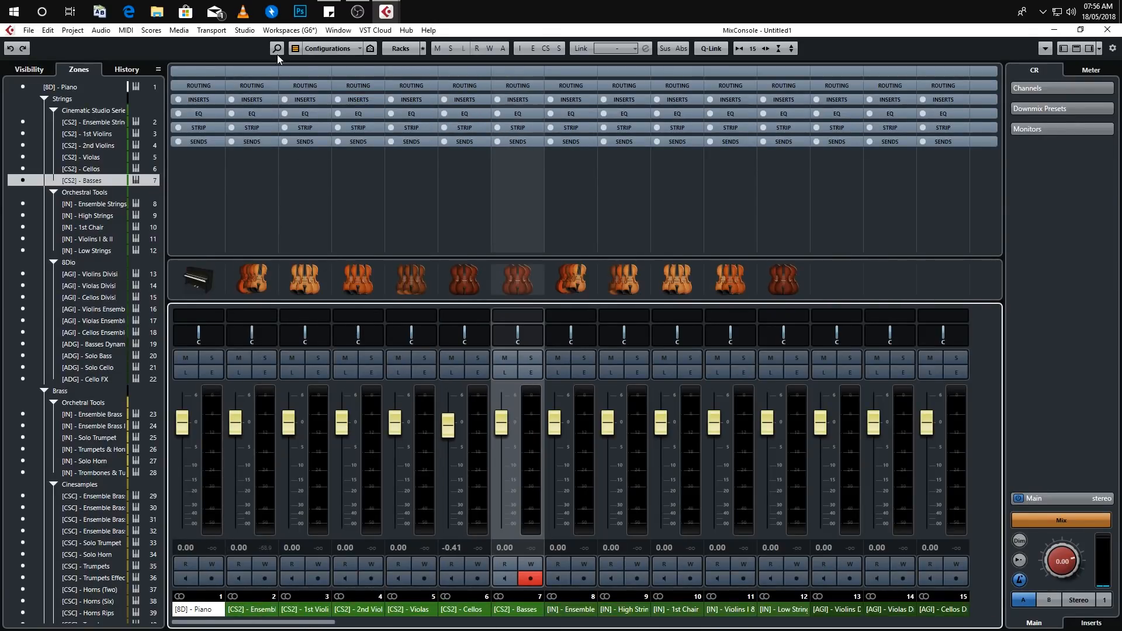
# Step: Hide the MIDI channels in the channel type filter and add the Group, FX, VCA Faders and Output channels
pyautogui.click(295, 48)
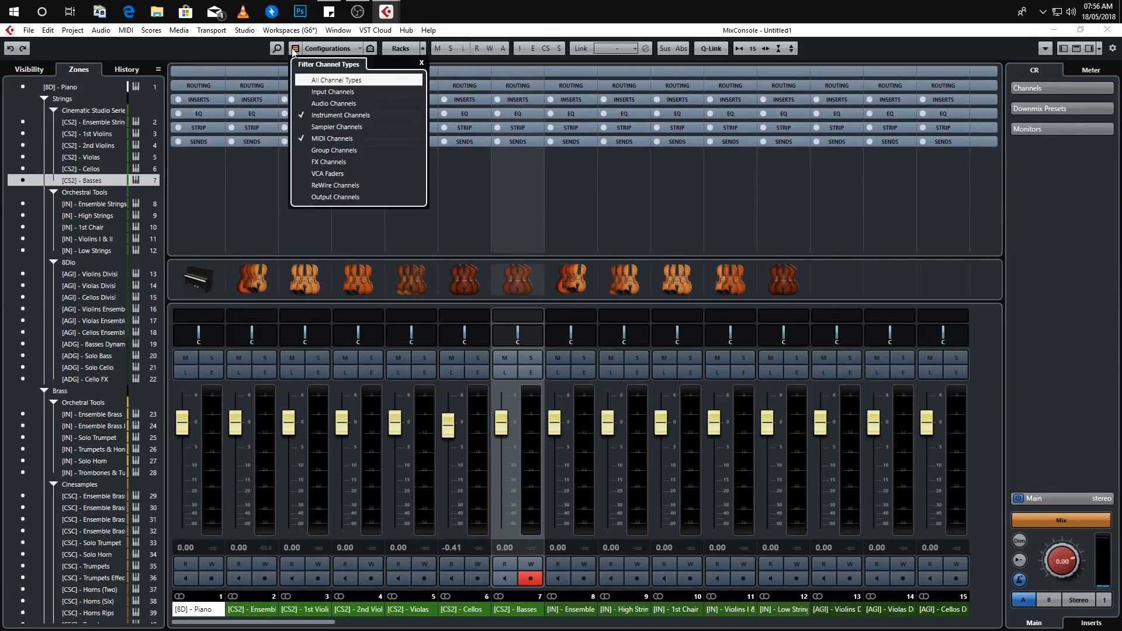
pyautogui.click(302, 128)
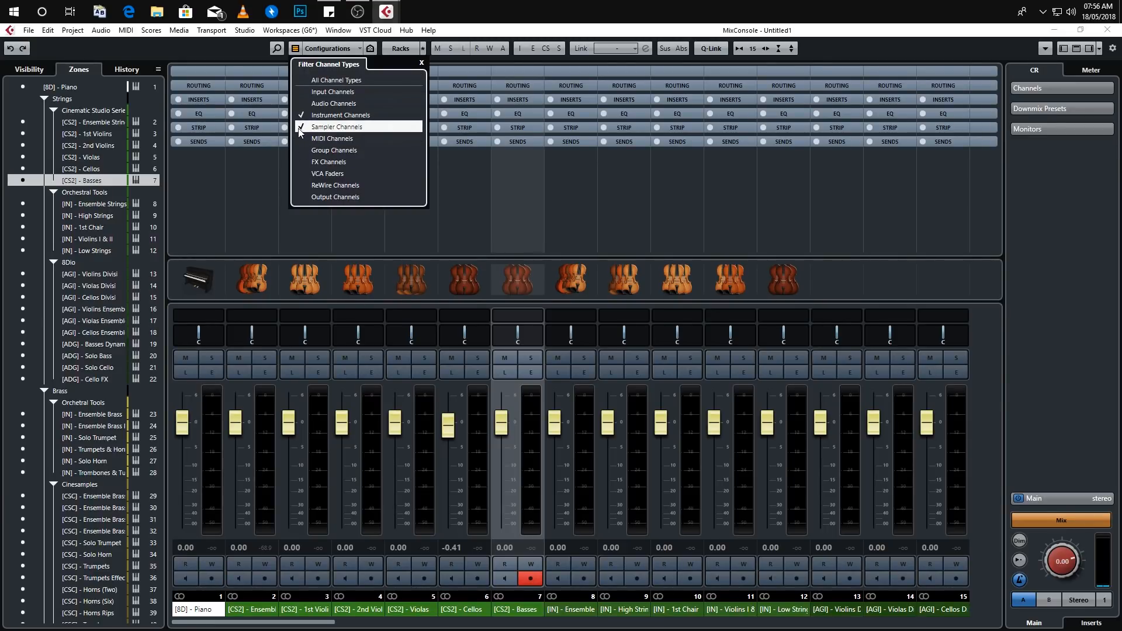
pyautogui.click(301, 128)
pyautogui.click(304, 152)
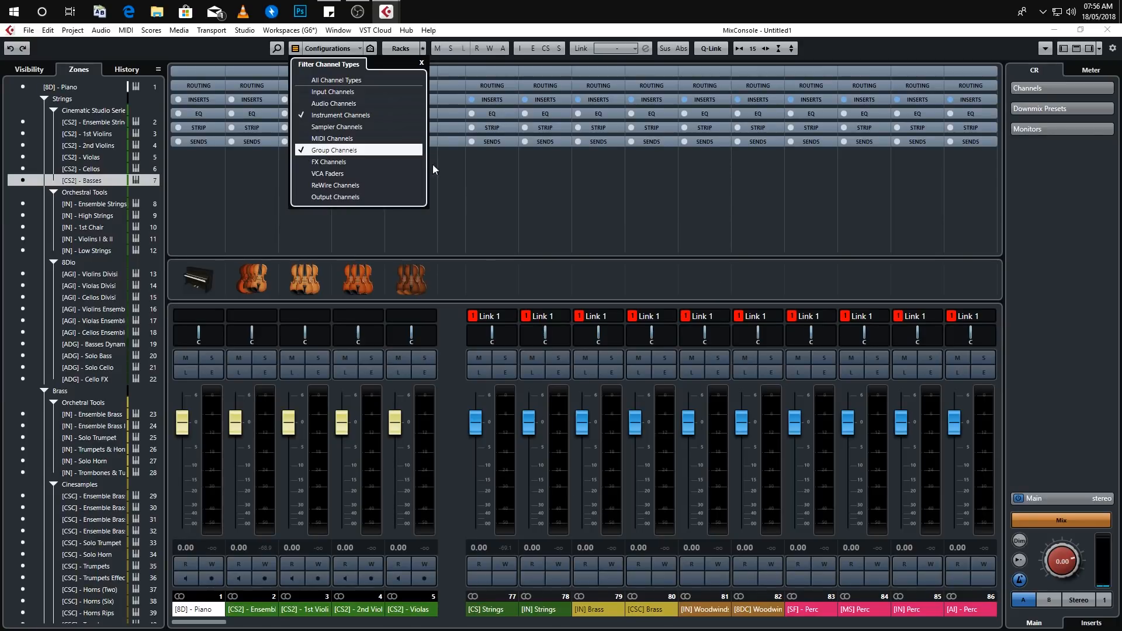
pyautogui.click(300, 164)
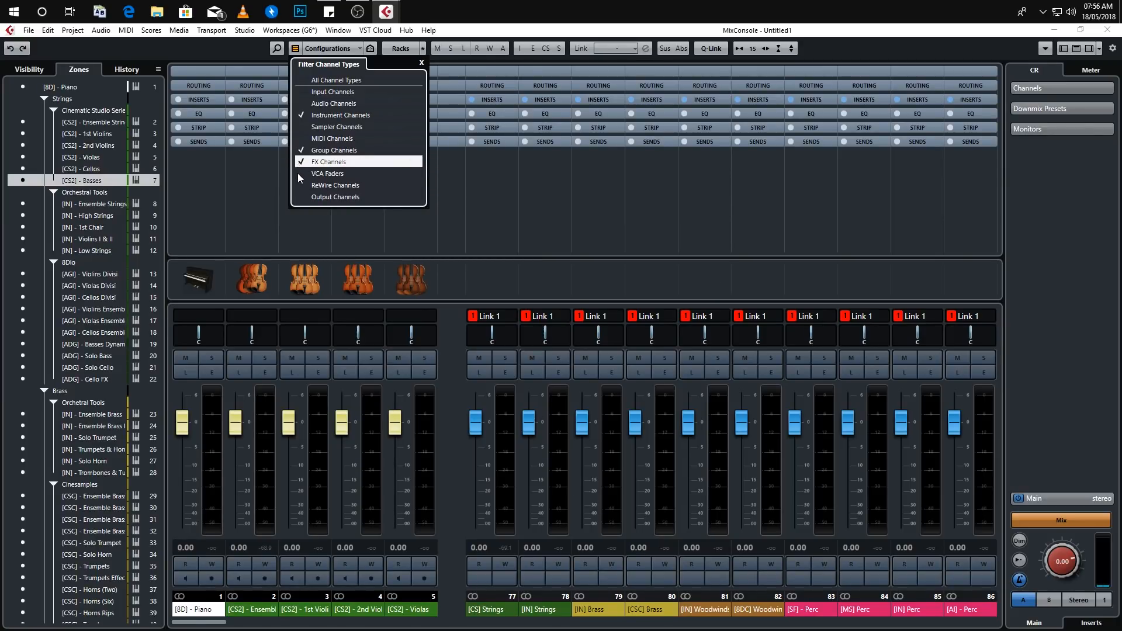
pyautogui.click(298, 174)
pyautogui.click(299, 197)
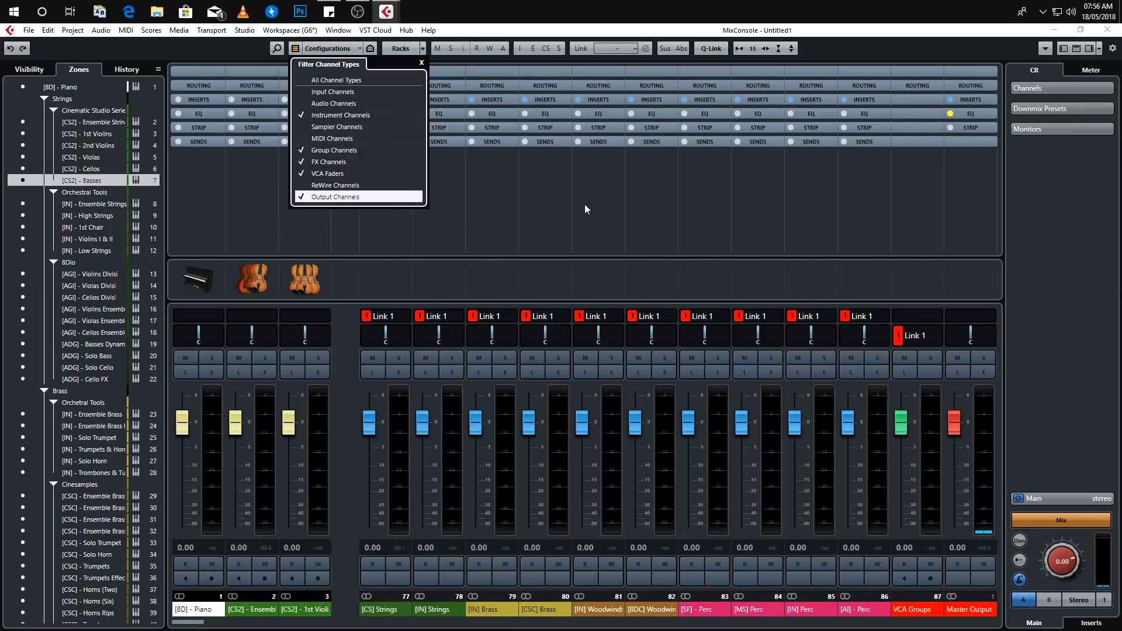
pyautogui.click(421, 62)
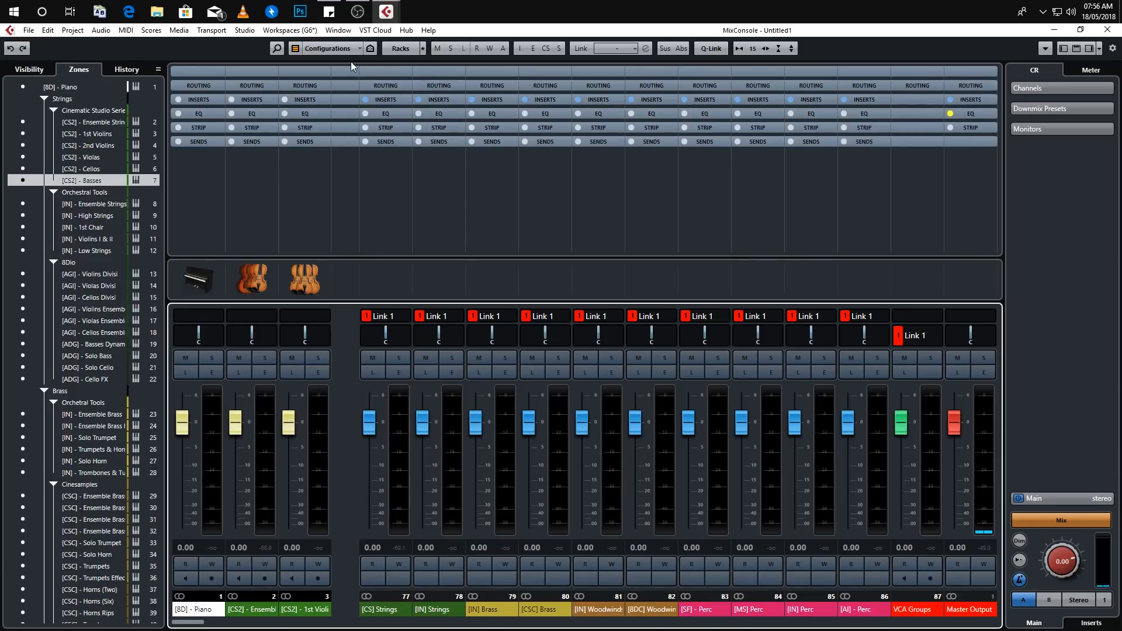
# Step: Show all MixConsole rack types, clear them again and enable only the Inserts, Pre (Filters/Gain/Phase) and Routing racks
pyautogui.click(406, 49)
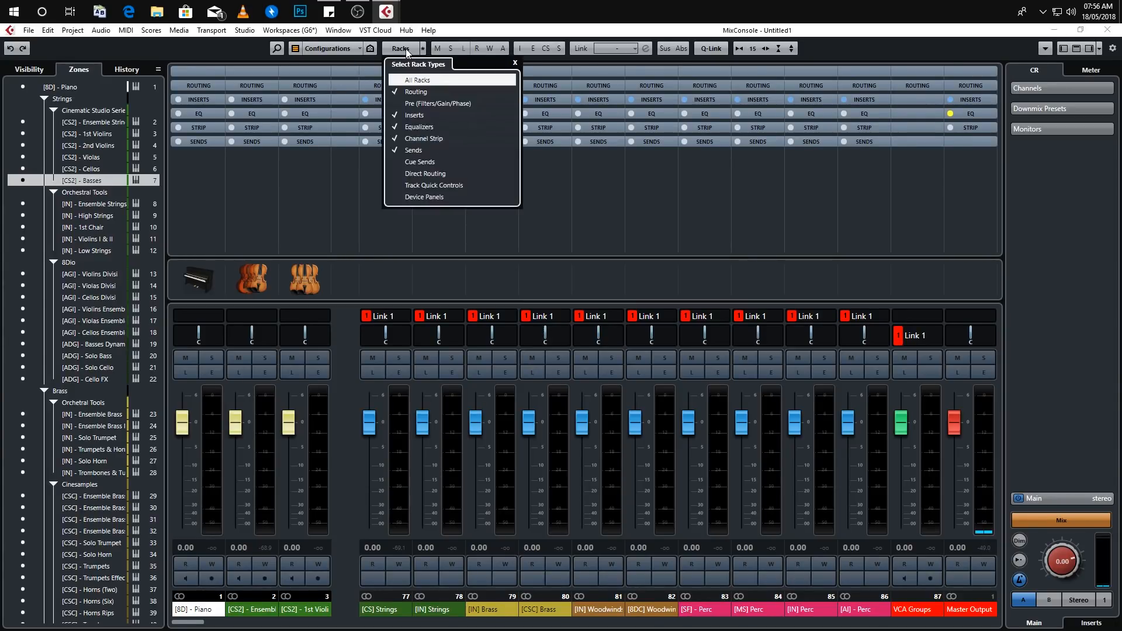
pyautogui.click(396, 81)
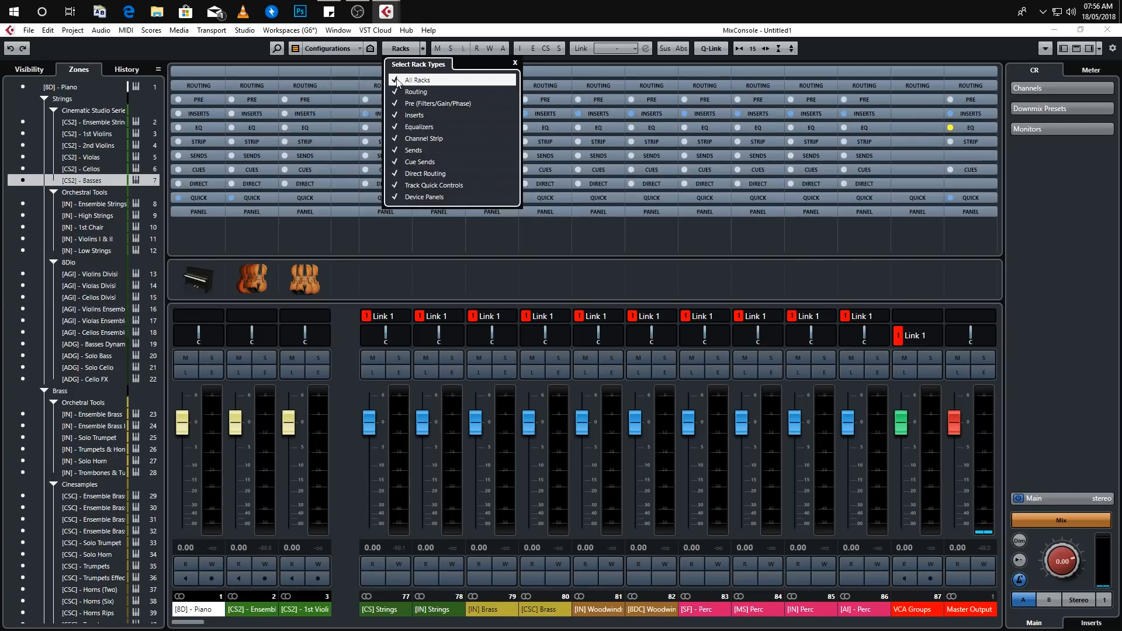
pyautogui.click(396, 81)
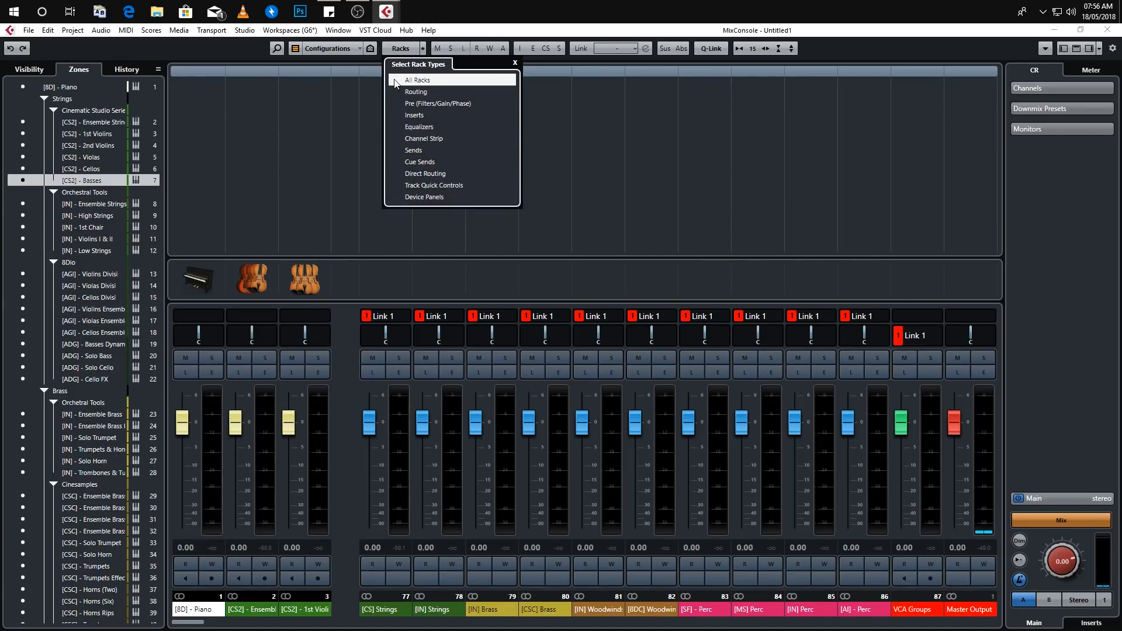
pyautogui.click(396, 118)
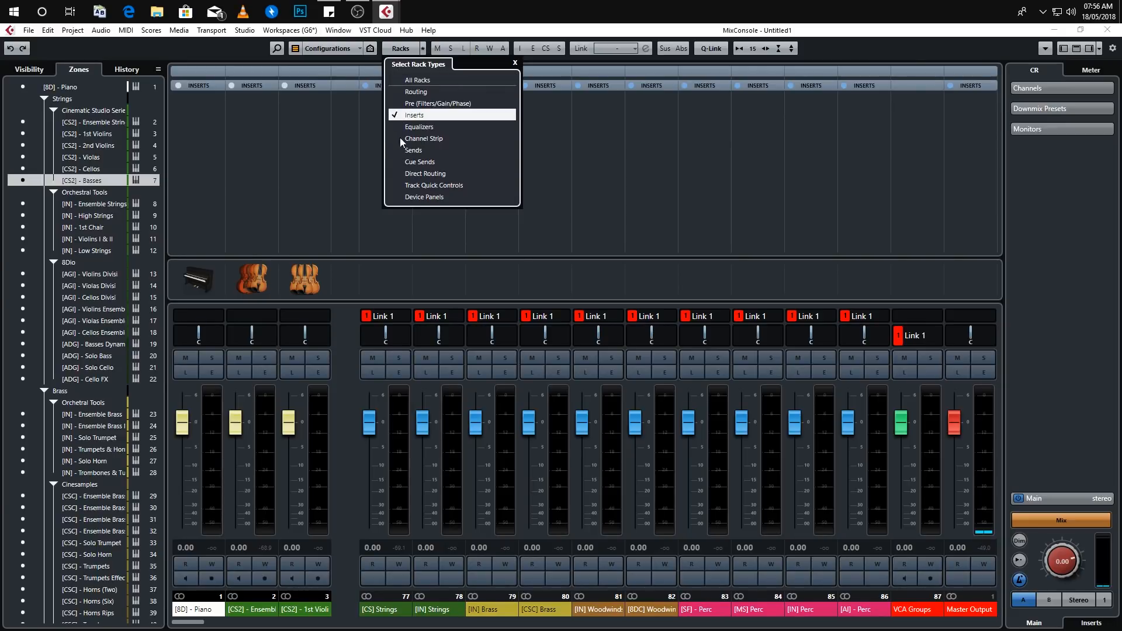
pyautogui.click(396, 104)
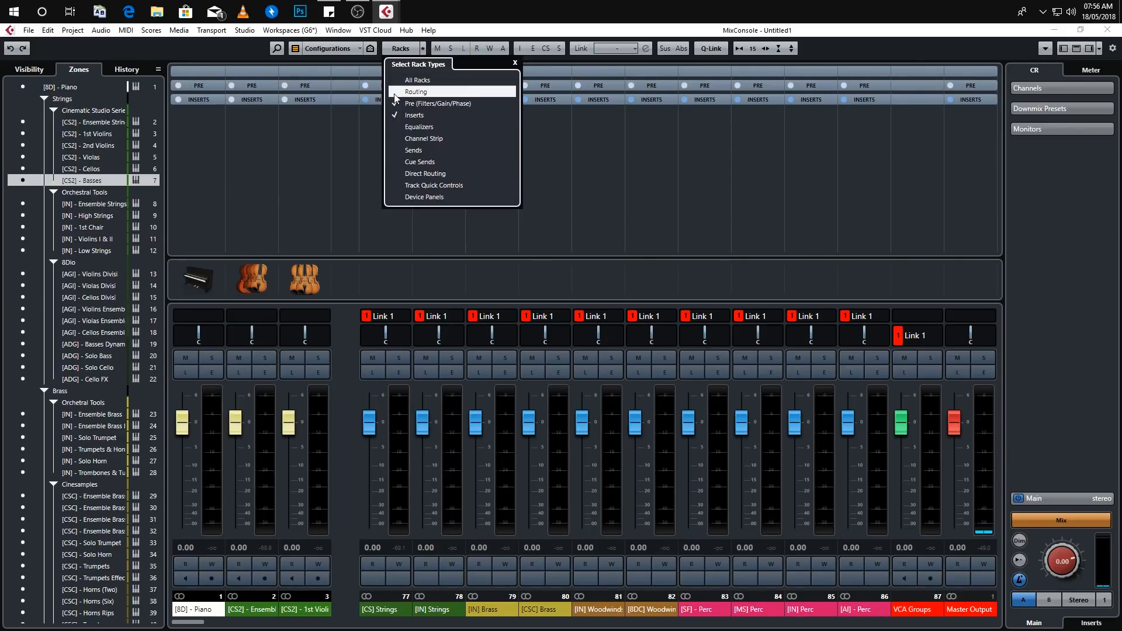
pyautogui.click(397, 91)
# Step: Add the Sends rack, and leave the Equalizers, Channel Strip, Cue Sends and Direct Routing racks hidden after toggling them
pyautogui.click(397, 127)
pyautogui.click(396, 129)
pyautogui.click(397, 138)
pyautogui.click(398, 138)
pyautogui.click(395, 151)
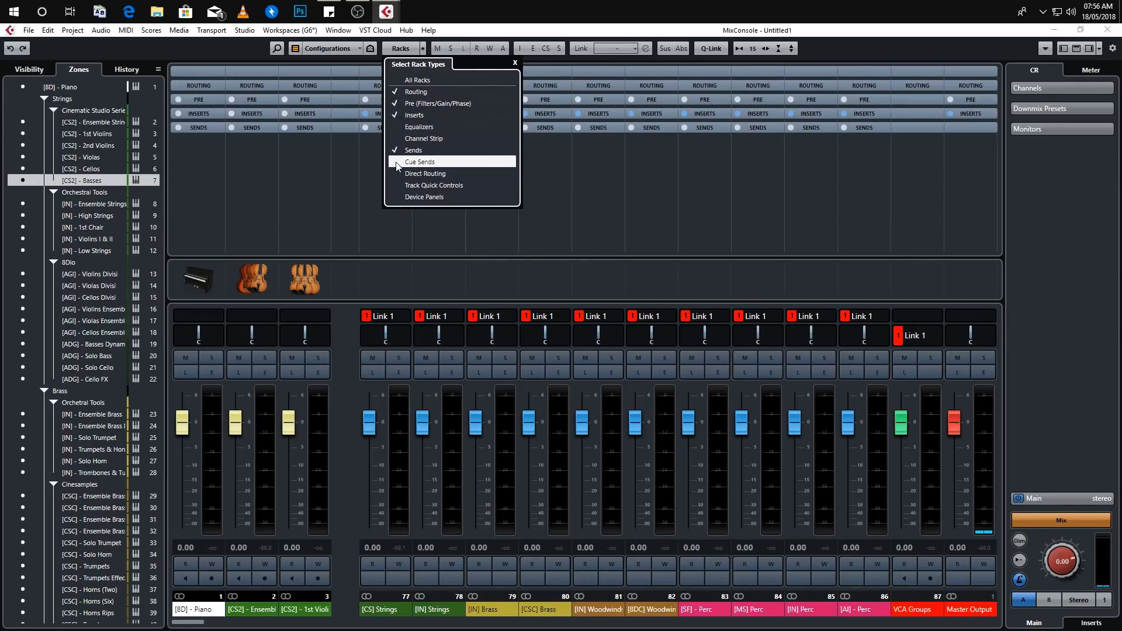
pyautogui.click(395, 163)
pyautogui.click(399, 173)
pyautogui.click(396, 174)
pyautogui.click(395, 161)
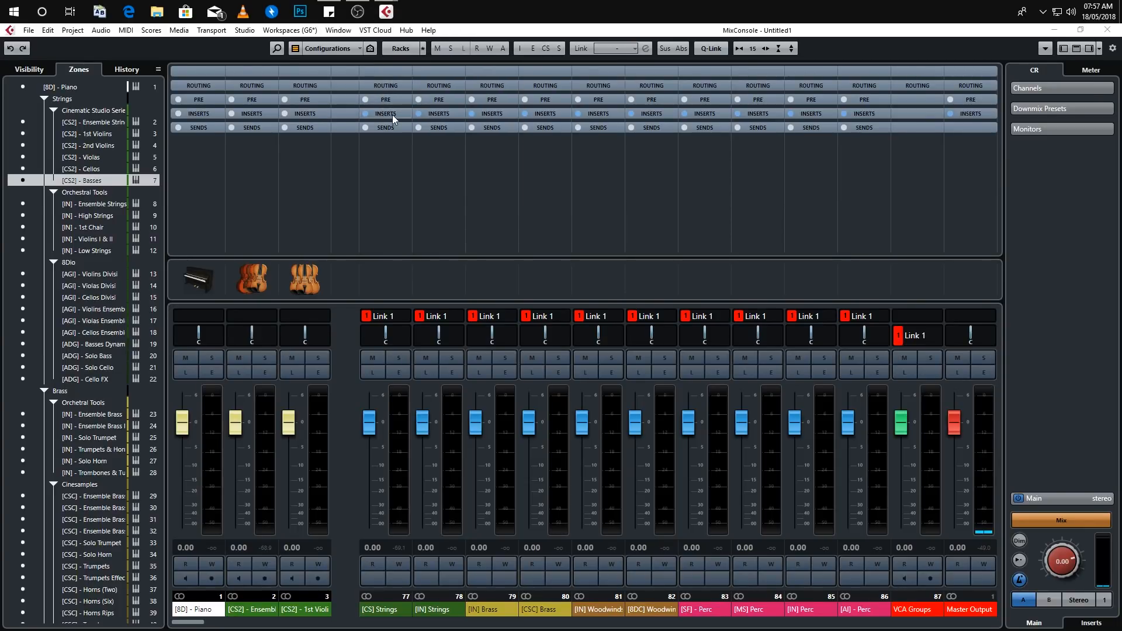
# Step: Toggle the Exclusive Expanded Rack and Fixed Number of Slots options for the racks, leaving Exclusive Expanded Rack enabled
pyautogui.click(392, 115)
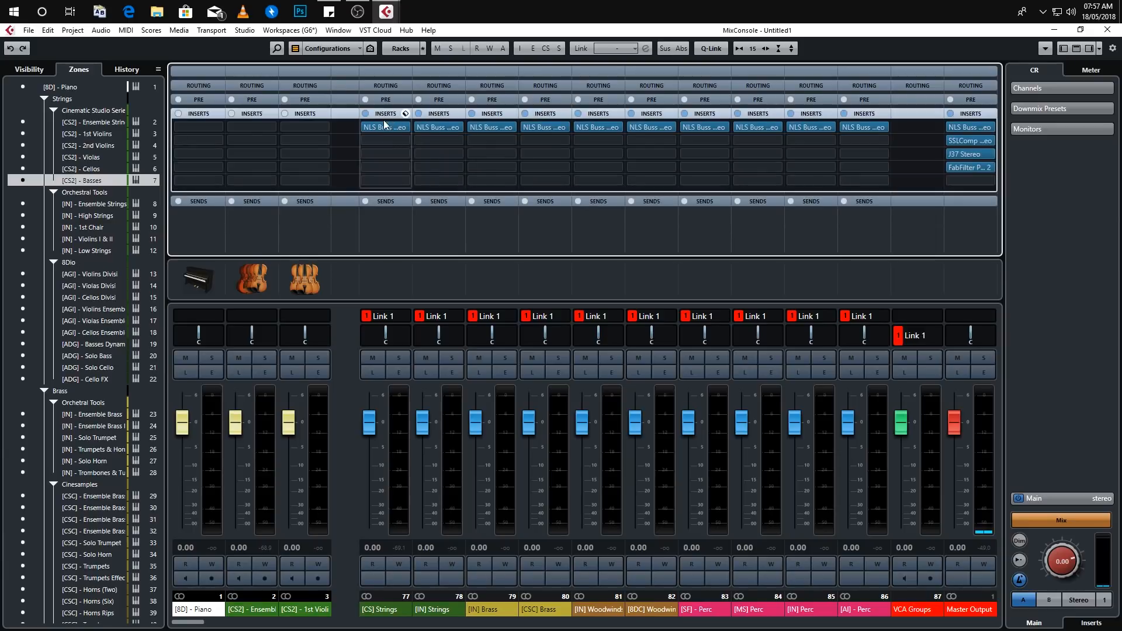
pyautogui.click(425, 50)
pyautogui.click(484, 65)
pyautogui.click(423, 48)
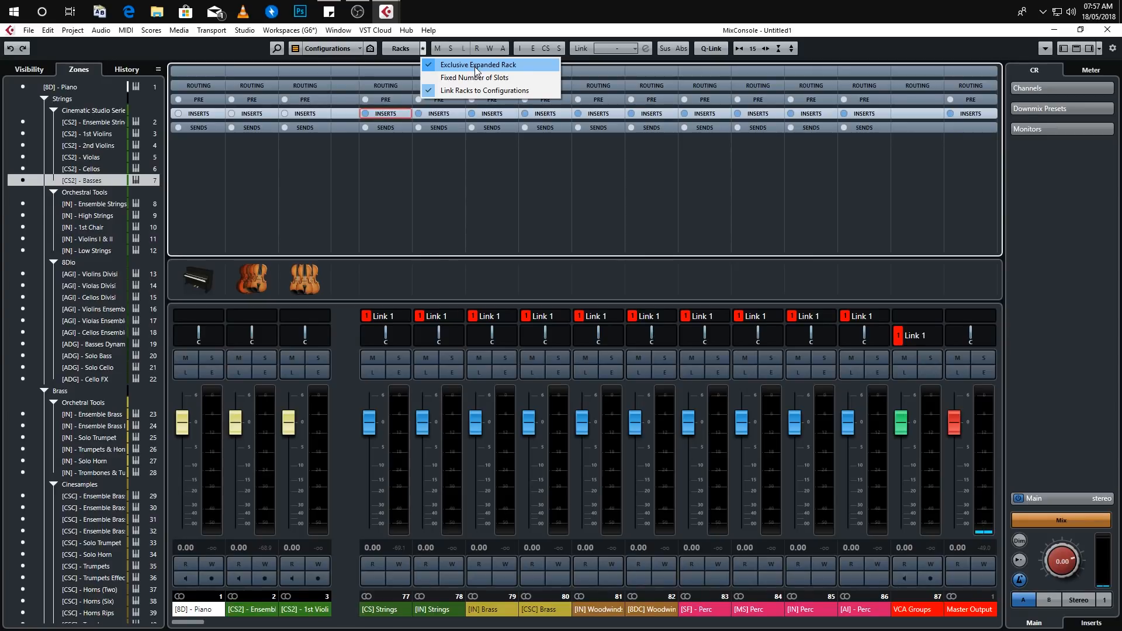
pyautogui.click(529, 76)
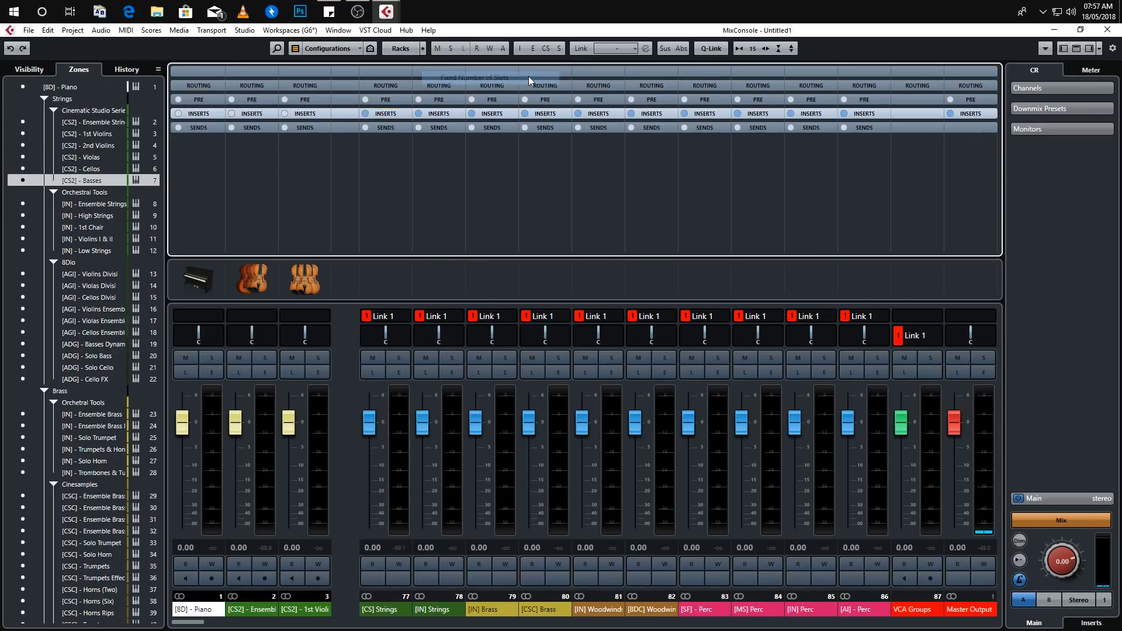
pyautogui.click(423, 49)
pyautogui.click(496, 67)
pyautogui.click(423, 49)
pyautogui.click(465, 66)
pyautogui.click(423, 49)
pyautogui.click(468, 78)
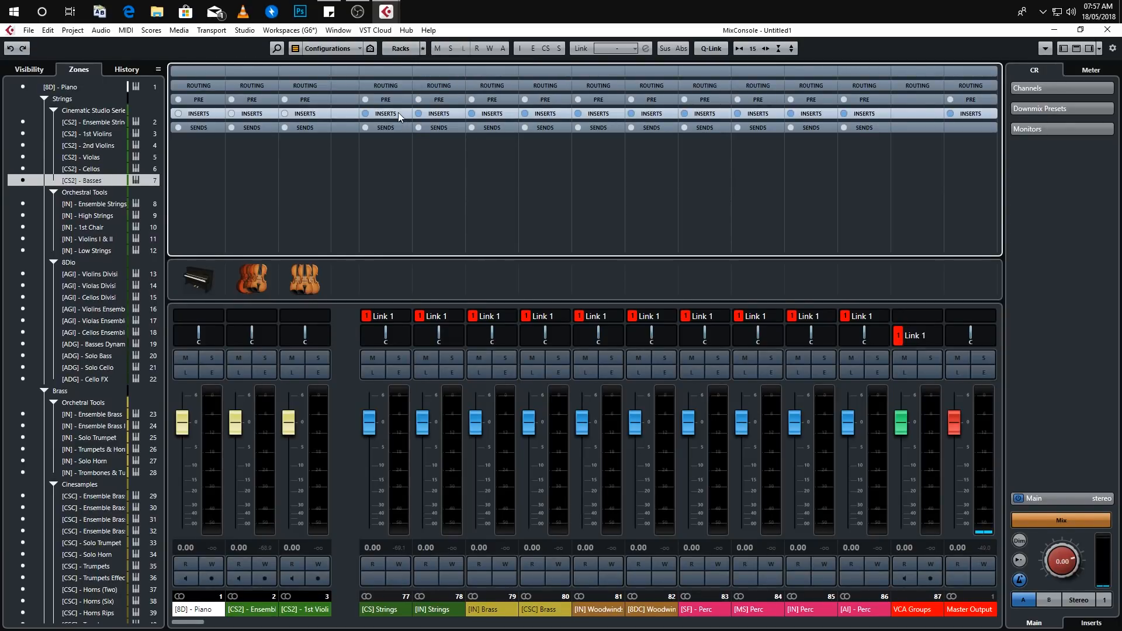
# Step: Expand the Inserts rack and turn off Fixed Number of Slots
pyautogui.click(398, 112)
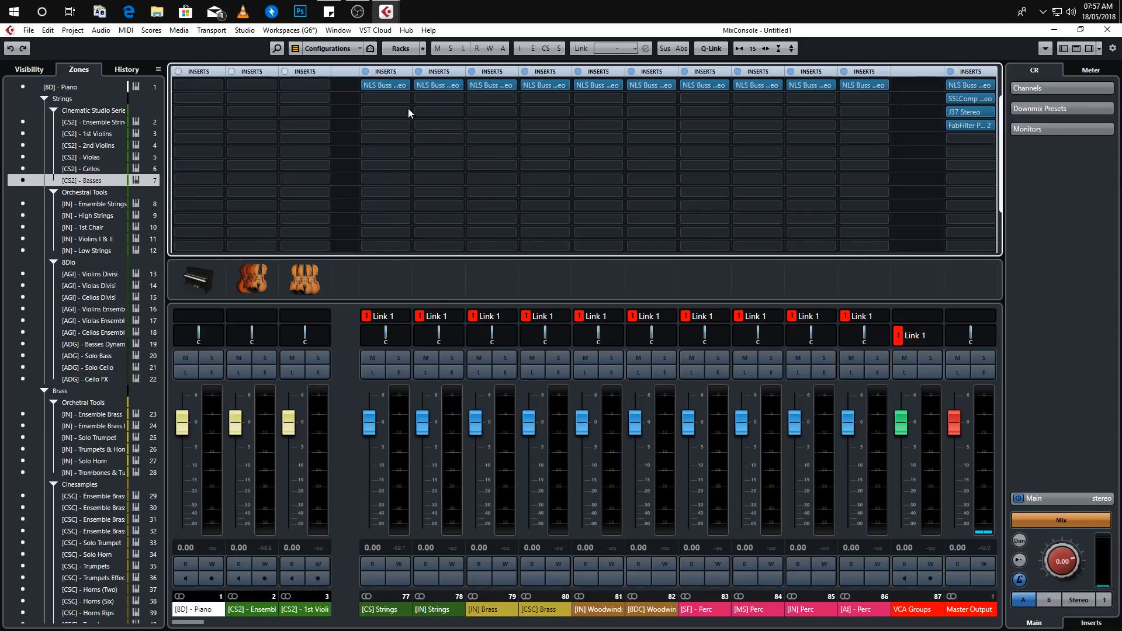
pyautogui.click(412, 48)
pyautogui.click(414, 77)
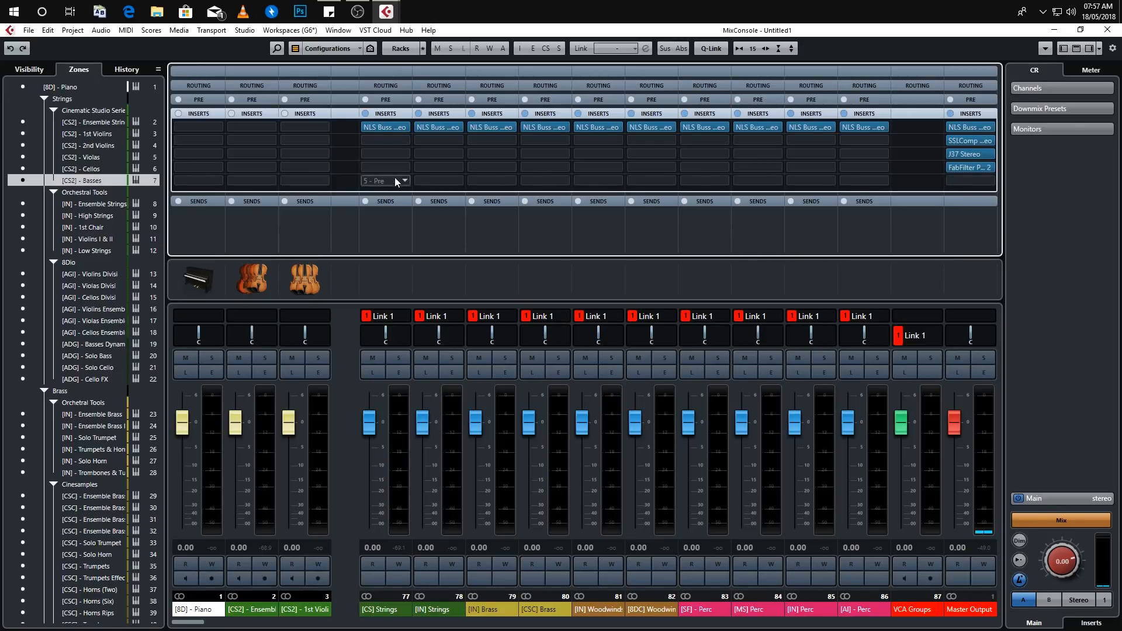
# Step: Turn on Fixed Number of Slots and look through the Inserts rack down to the post-fader slots
pyautogui.click(423, 48)
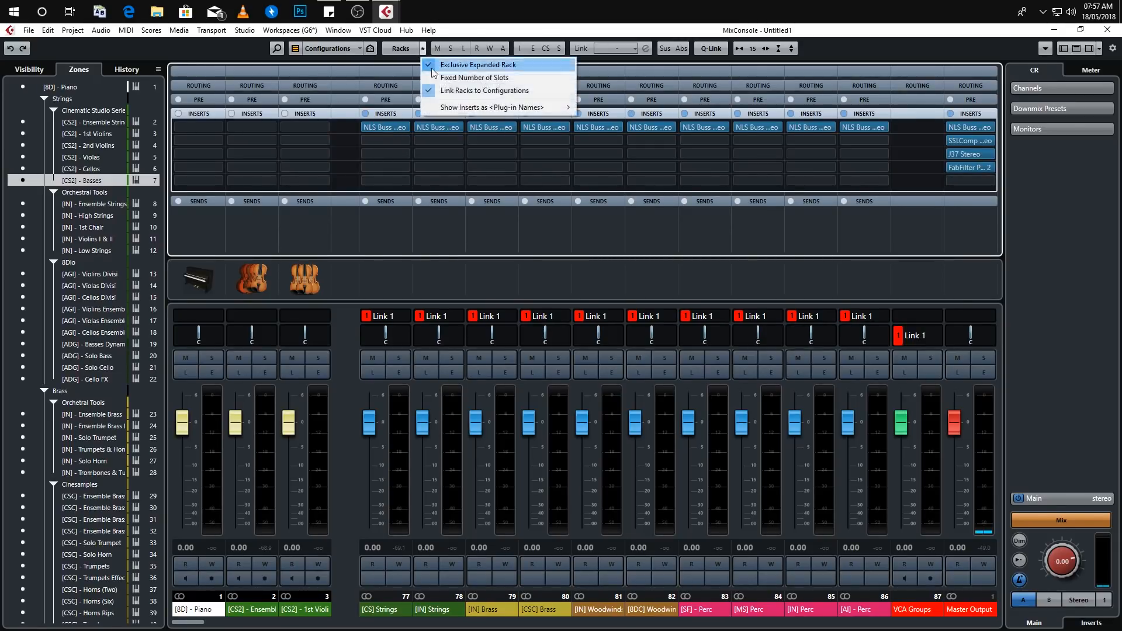
pyautogui.click(457, 81)
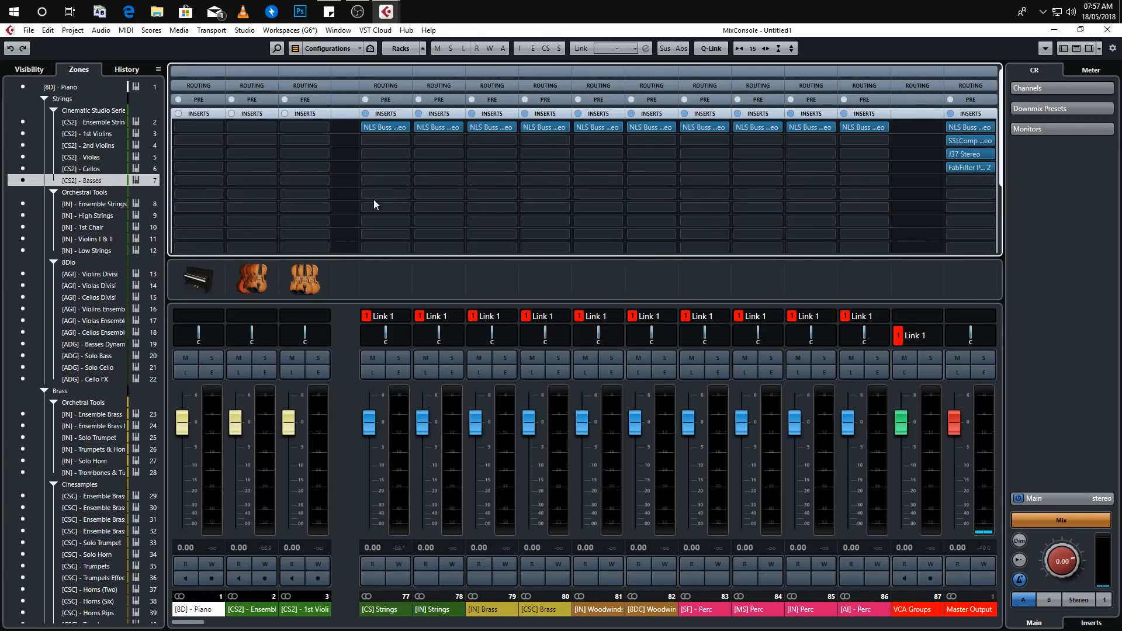
pyautogui.scroll(-3, 374, 199)
pyautogui.click(427, 233)
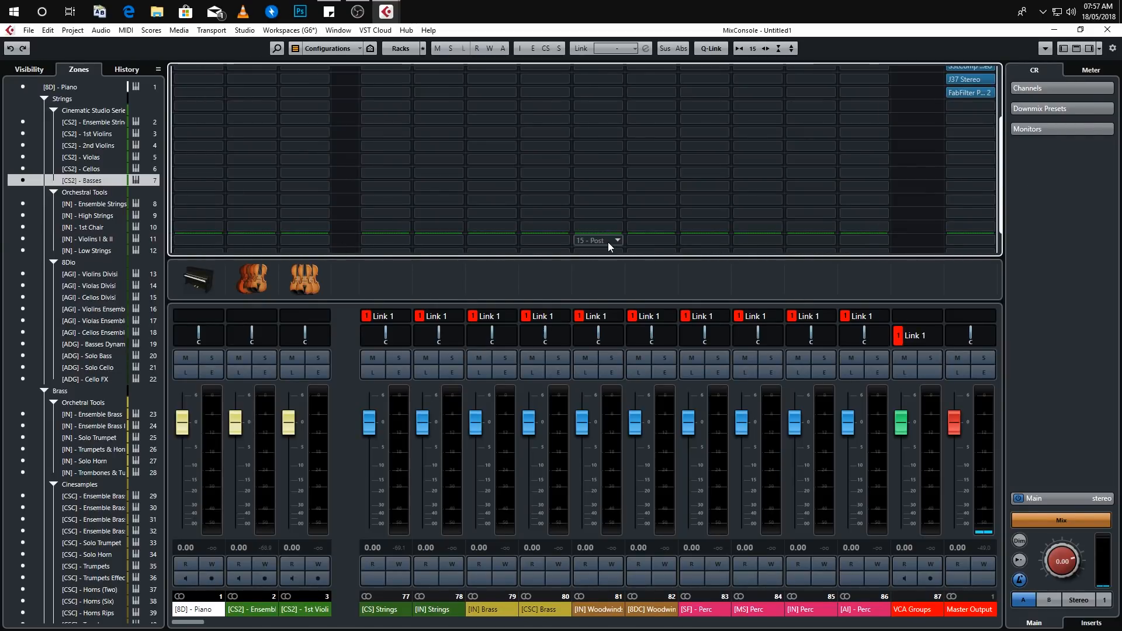
pyautogui.moveTo(999, 204); pyautogui.dragTo(998, 153)
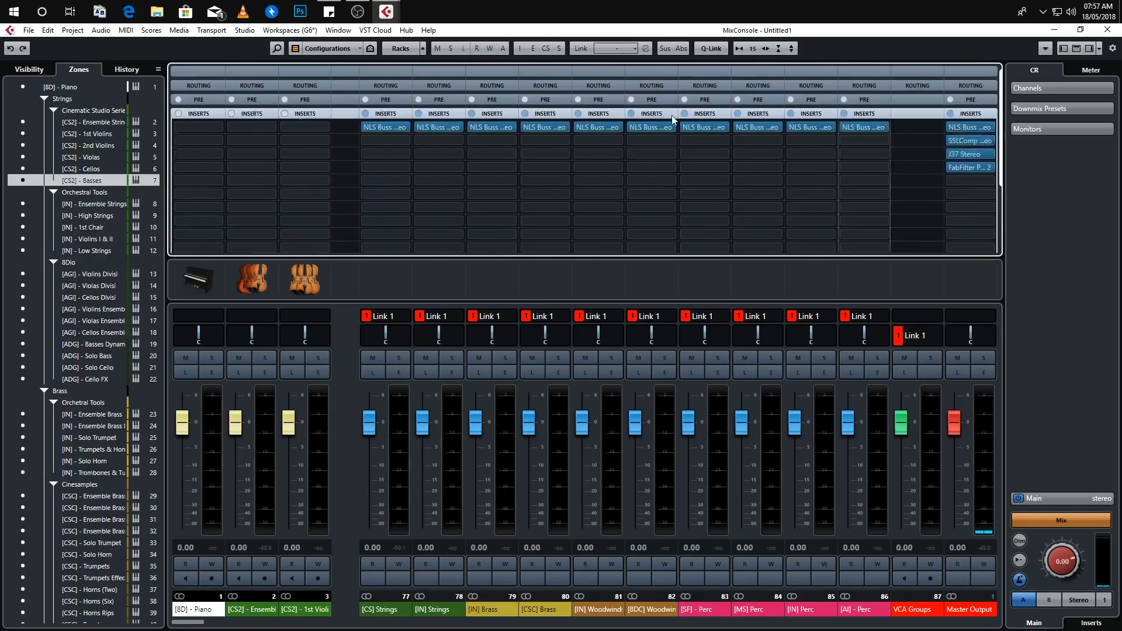
# Step: Set the fourth insert slot of [CS] Strings as the last pre-fader slot, and move that divider down to the tenth slot
pyautogui.rightClick(396, 169)
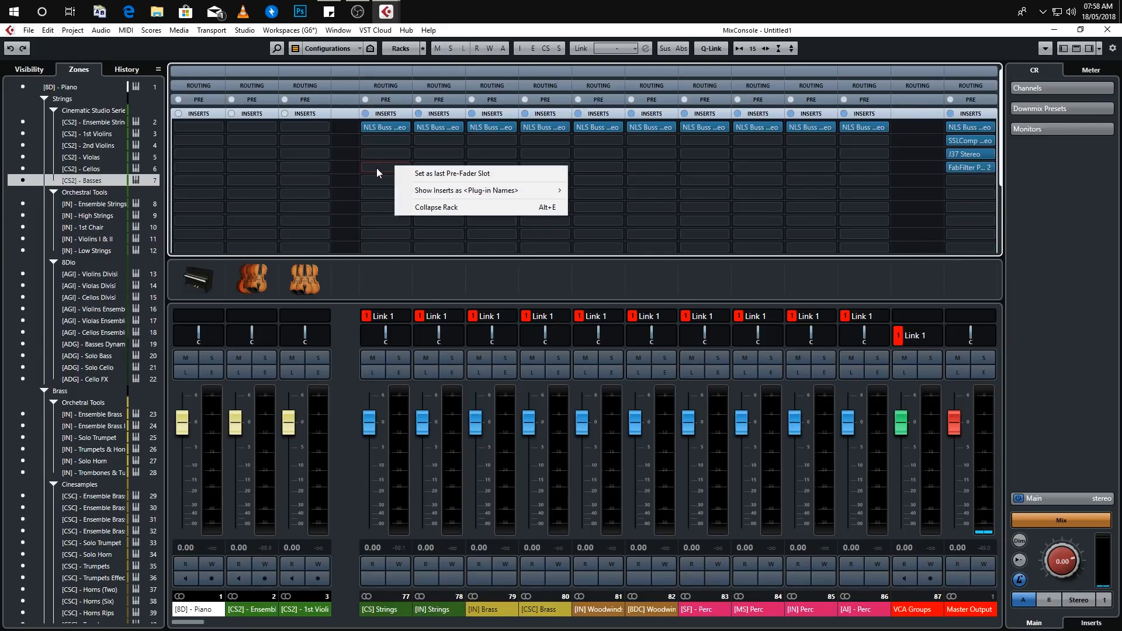
pyautogui.click(458, 174)
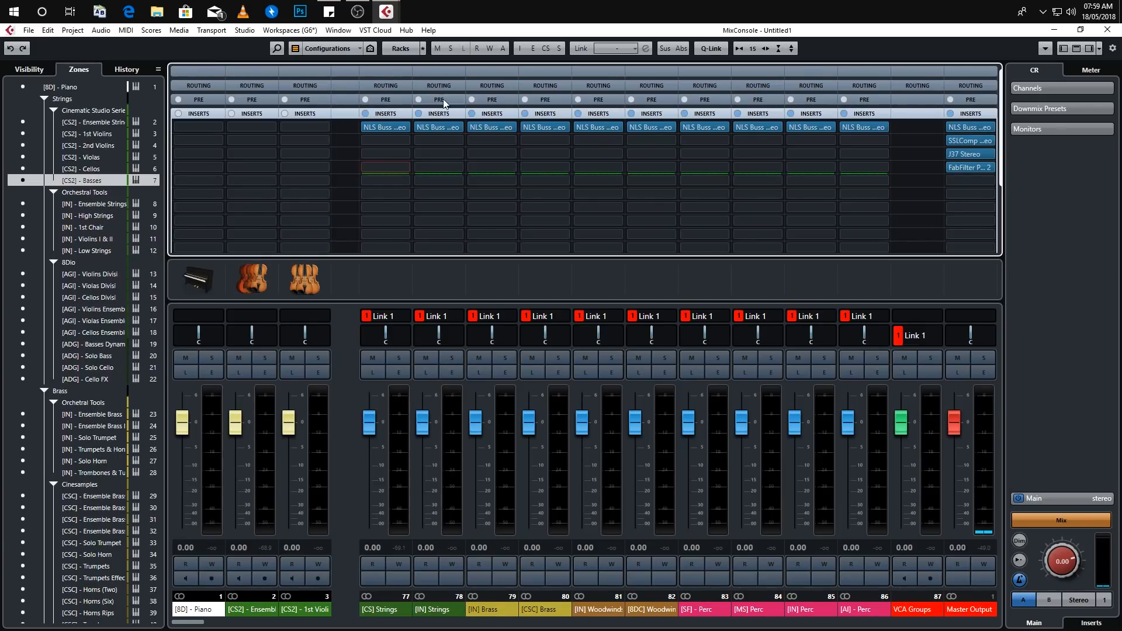
pyautogui.rightClick(384, 243)
pyautogui.click(439, 251)
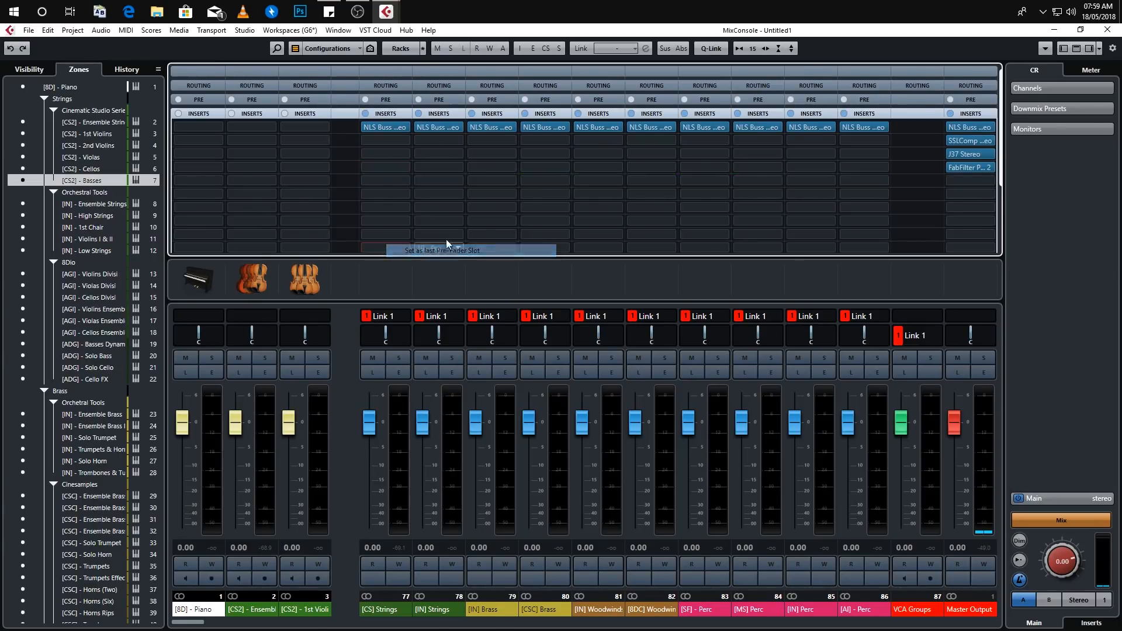
# Step: Remove the NLS Buss insert from [CS] Strings and roll the MixConsole History back to the latest Pre/Post Divider entry
pyautogui.click(404, 128)
pyautogui.click(330, 161)
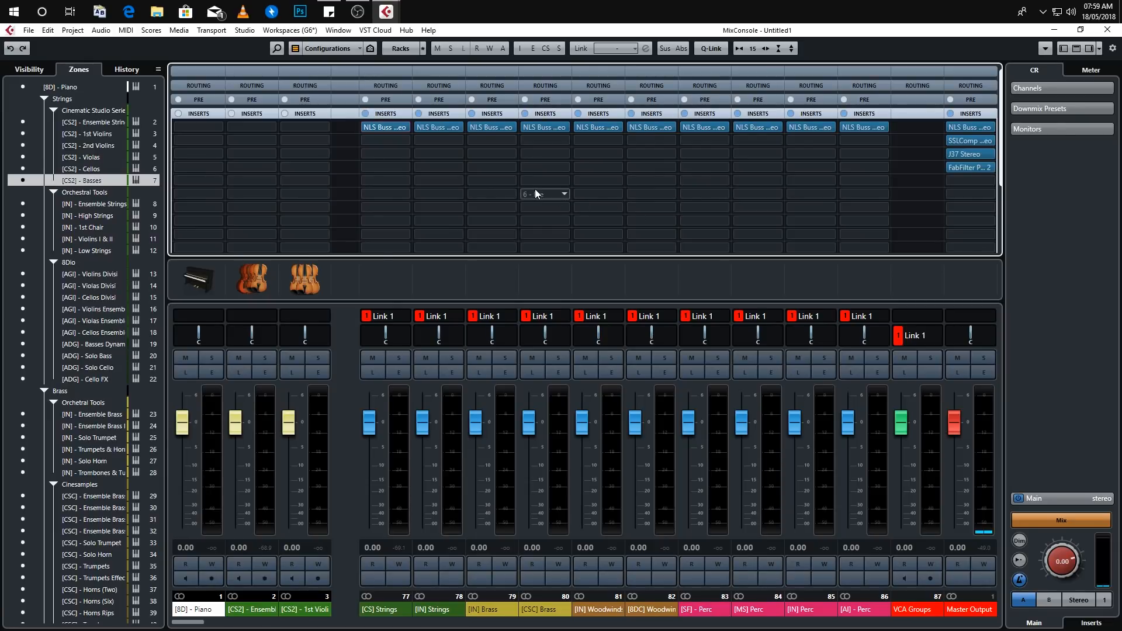
pyautogui.press('Delete')
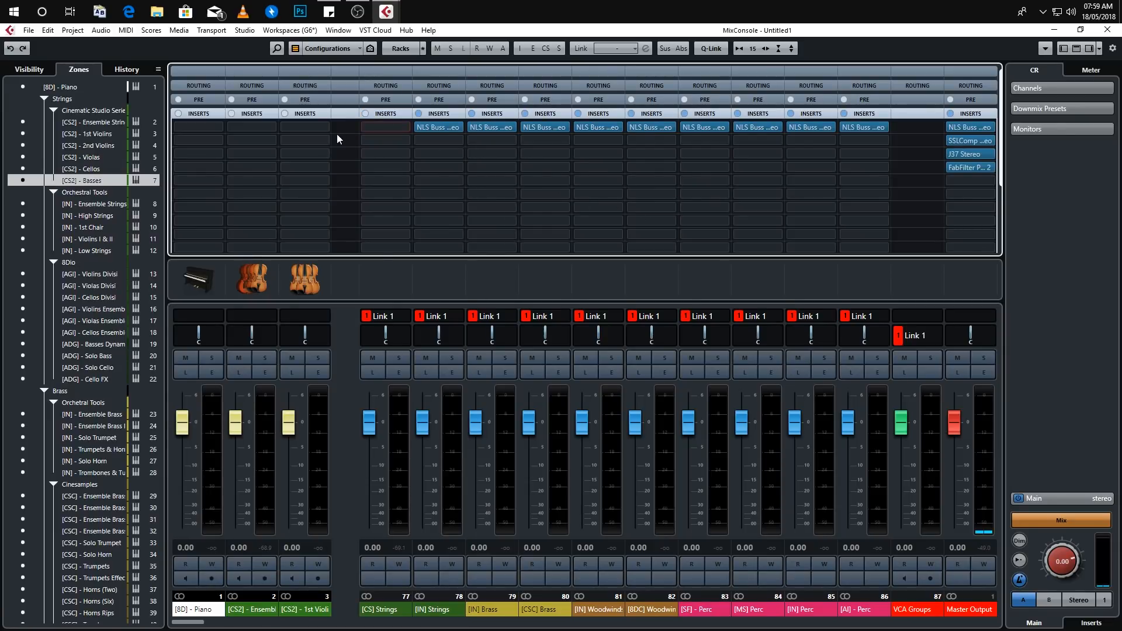
pyautogui.click(122, 70)
pyautogui.click(66, 159)
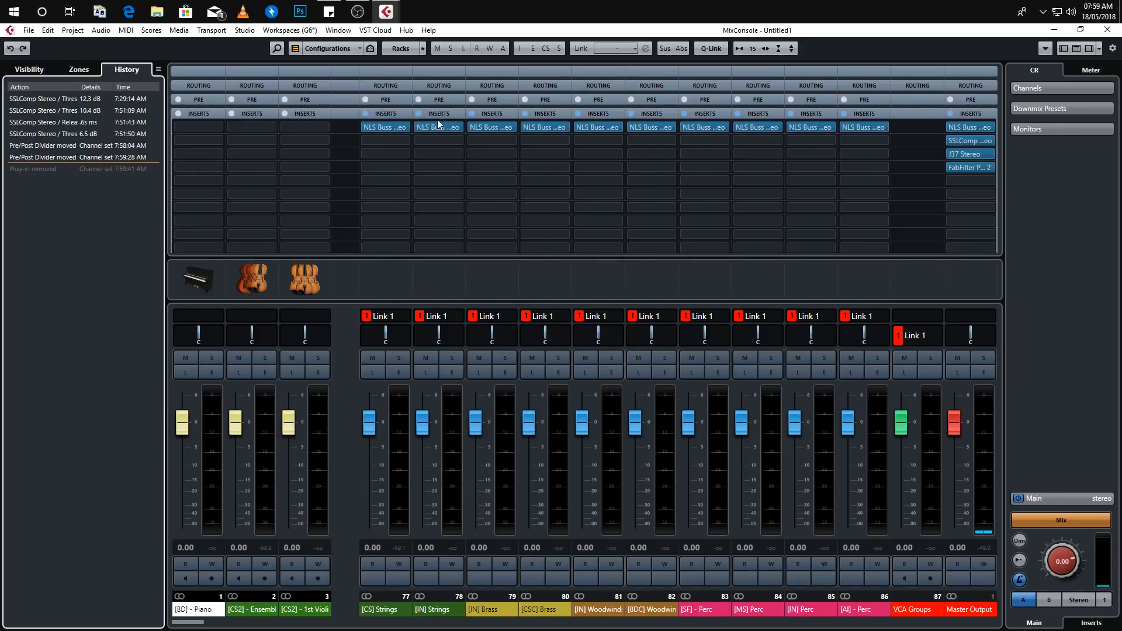
# Step: Collapse and re-expand the Inserts rack from the [CS] Strings and Master Output channels, ending with it collapsed
pyautogui.click(388, 114)
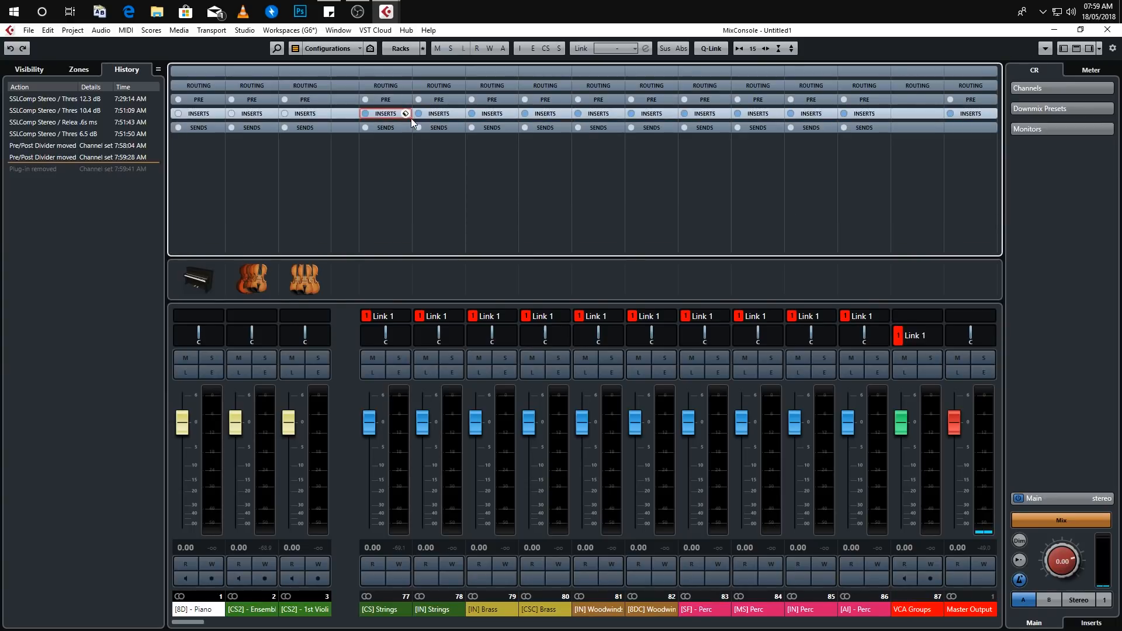
pyautogui.click(380, 114)
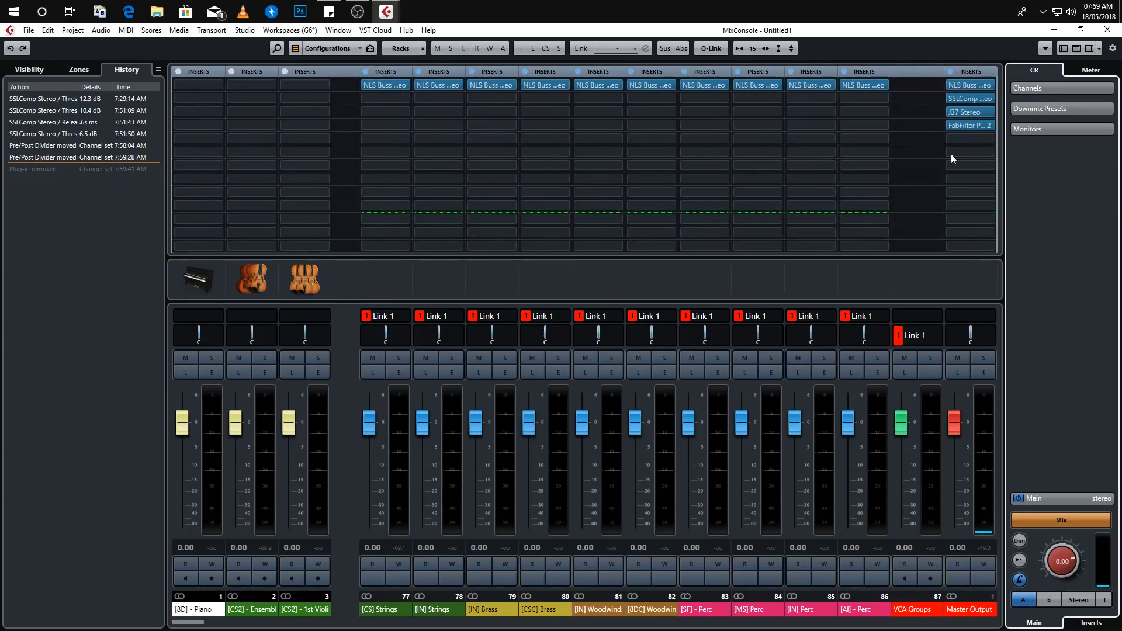
pyautogui.click(980, 71)
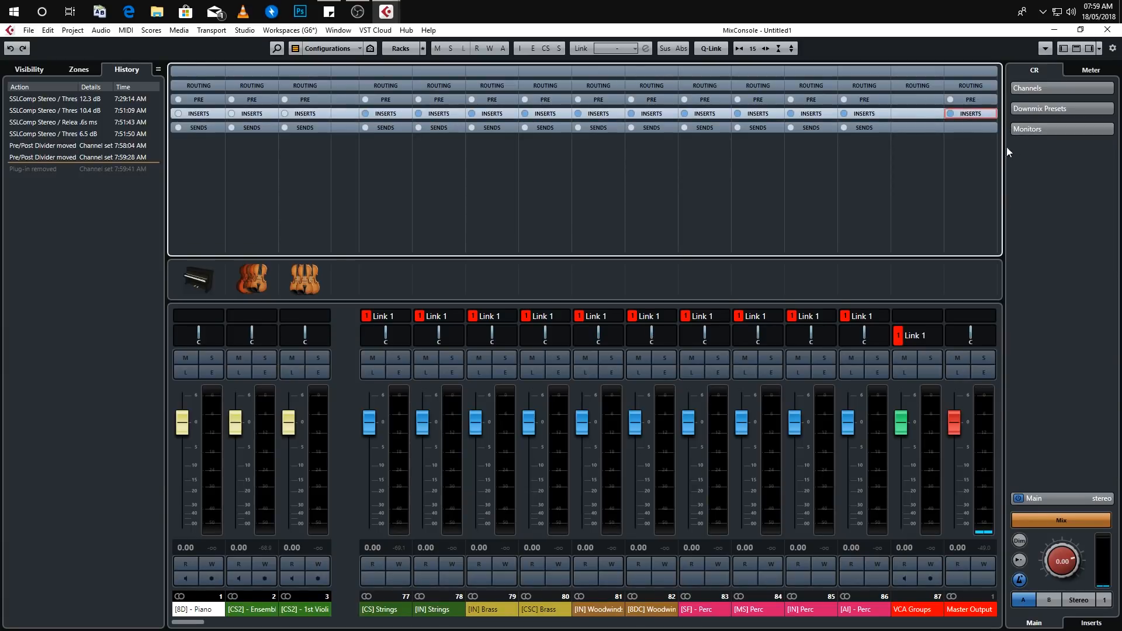
pyautogui.click(967, 113)
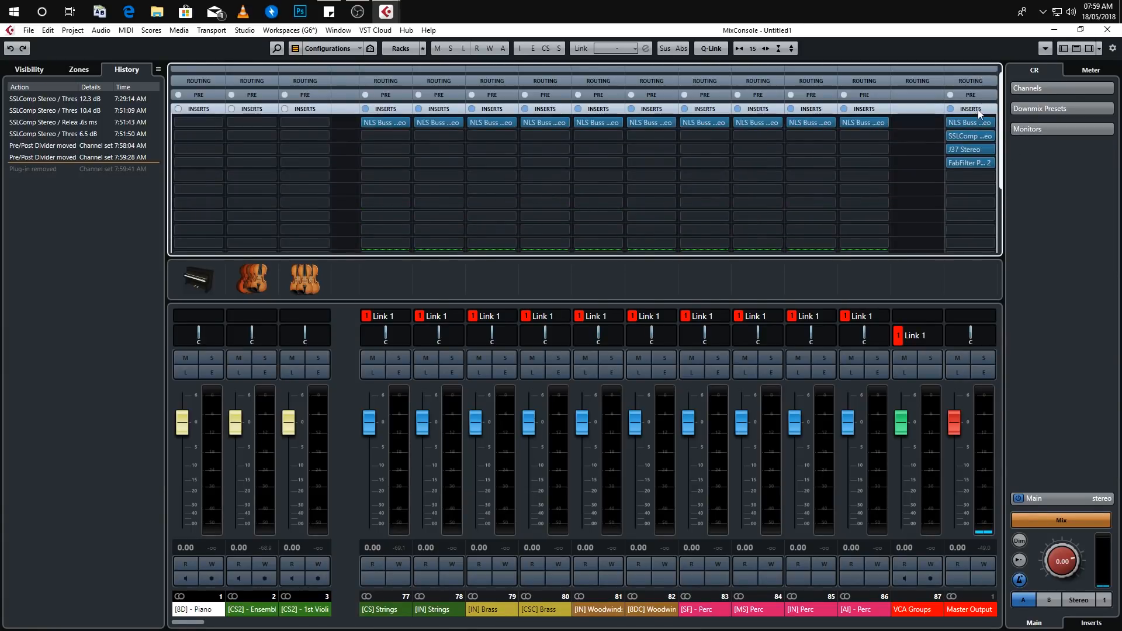
pyautogui.click(968, 110)
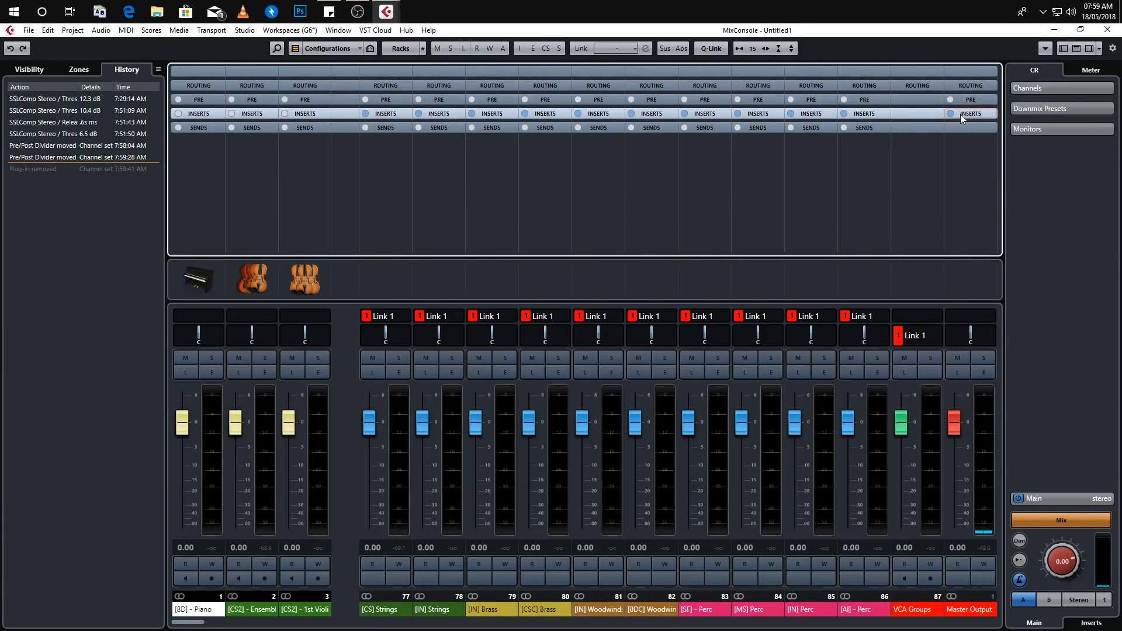
pyautogui.click(959, 114)
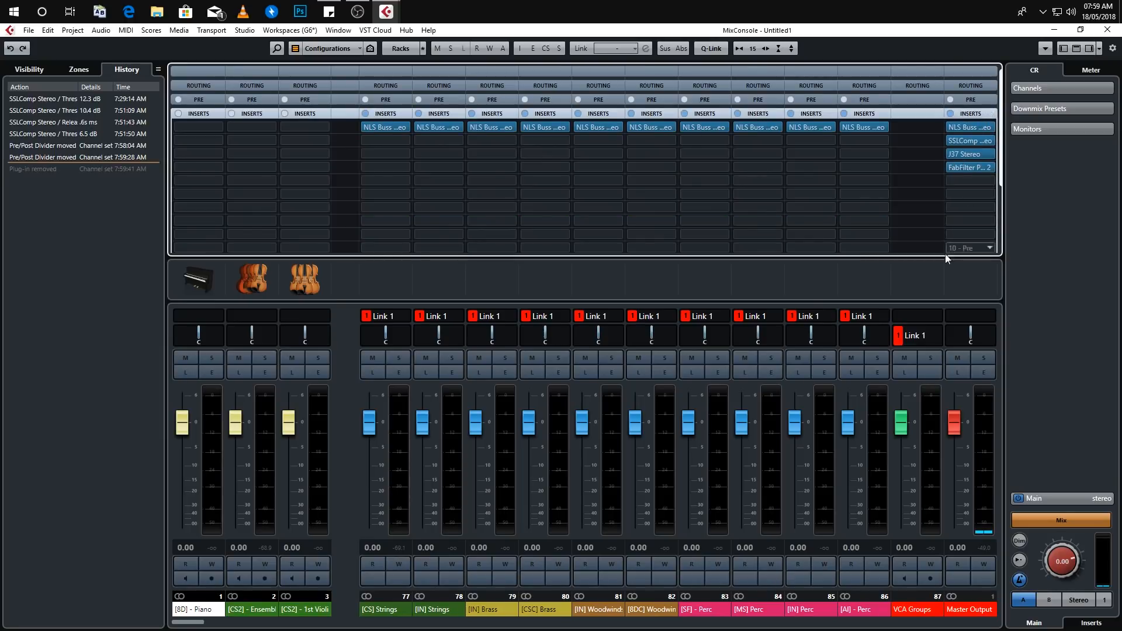
pyautogui.click(974, 115)
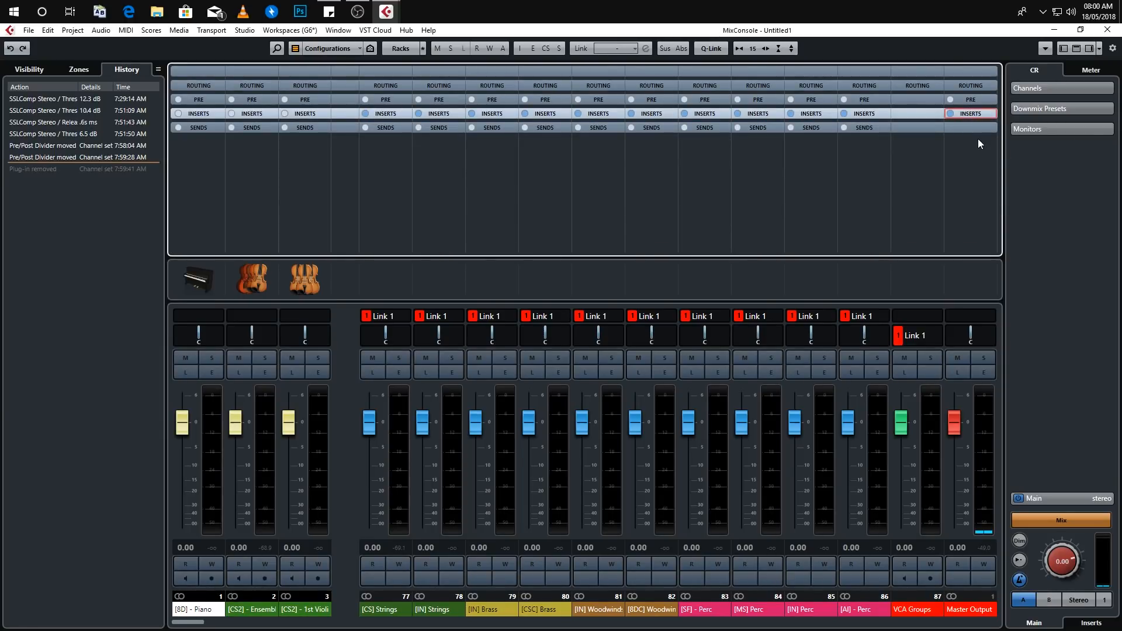
# Step: Turn off Exclusive Expanded Rack and remove the insert plug-ins from the Master Output channel
pyautogui.click(424, 49)
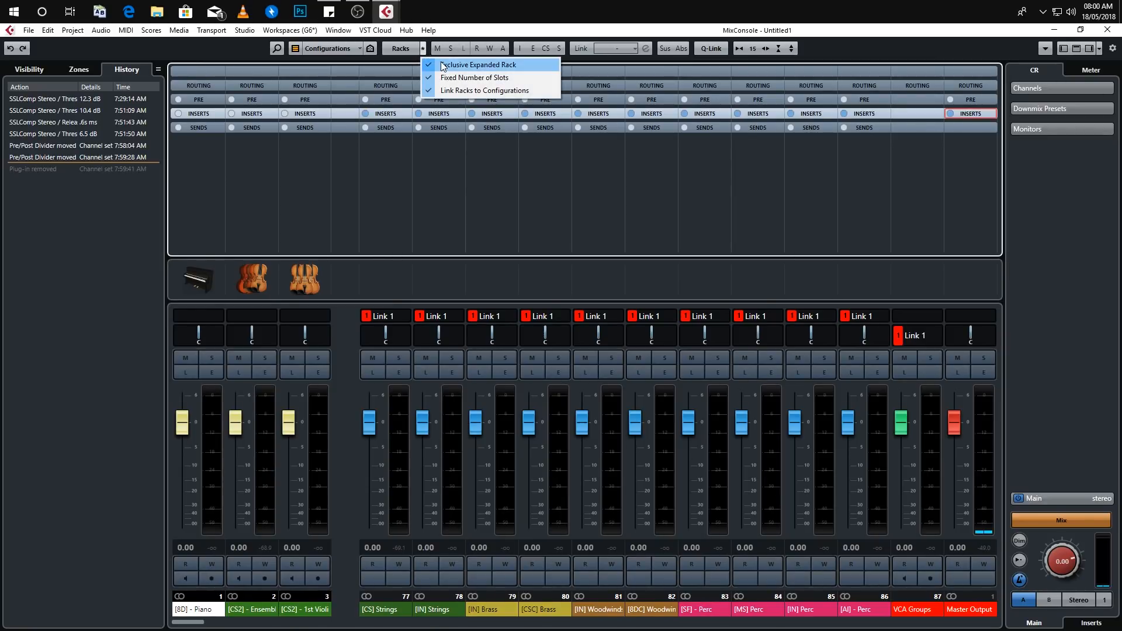
pyautogui.click(443, 66)
pyautogui.press('Delete')
pyautogui.click(552, 339)
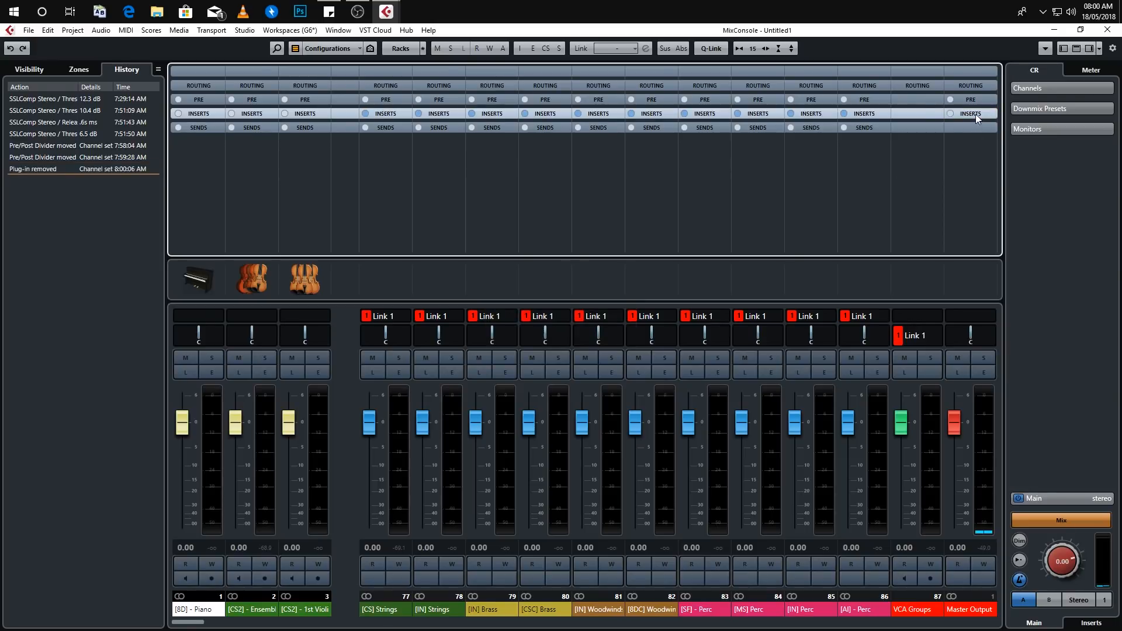
# Step: Expand the Inserts rack again and turn off Link Racks to Configurations
pyautogui.click(975, 114)
pyautogui.click(423, 49)
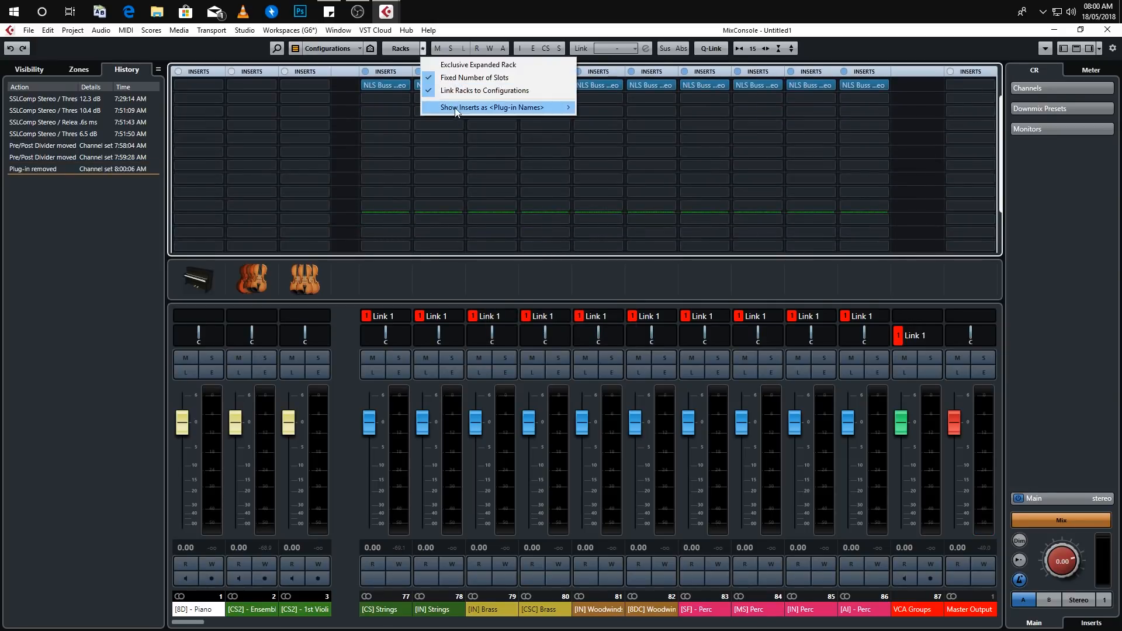
pyautogui.click(464, 92)
pyautogui.scroll(2, 988, 127)
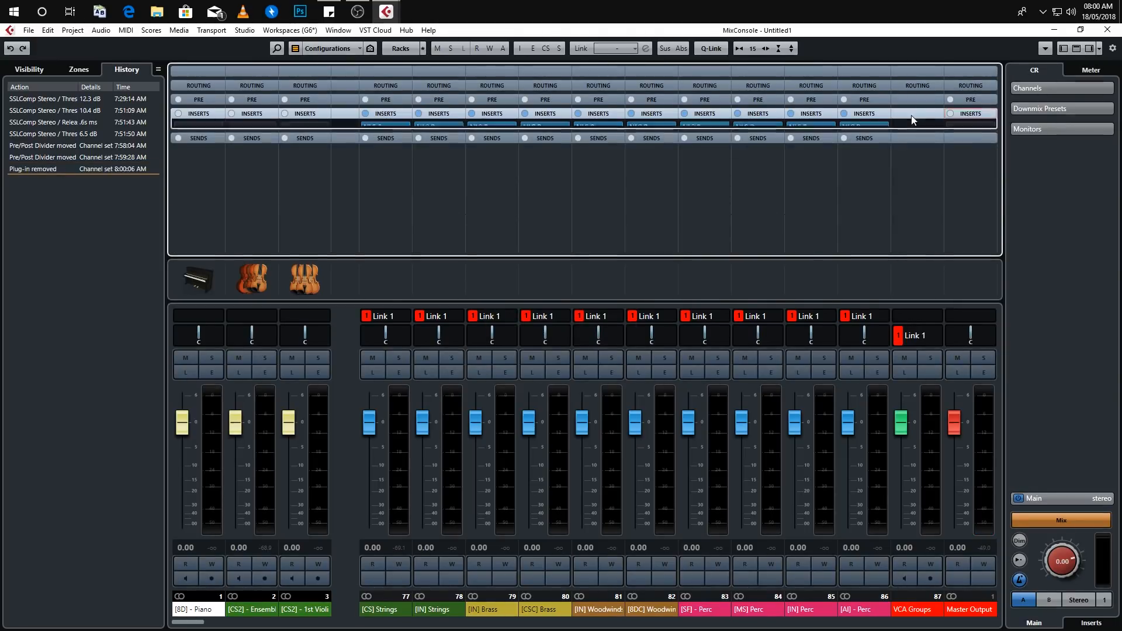
pyautogui.scroll(-2, 893, 119)
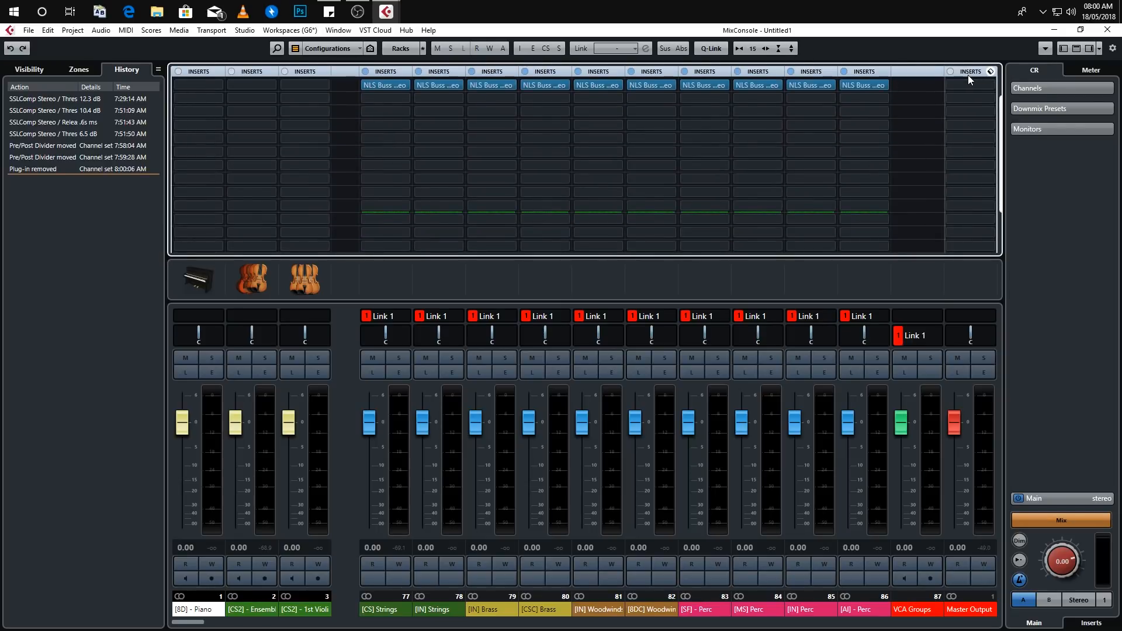
# Step: Roll the MixConsole History back past both Pre/Post Divider moves to the SSLComp Stereo 6.5 dB entry
pyautogui.click(128, 156)
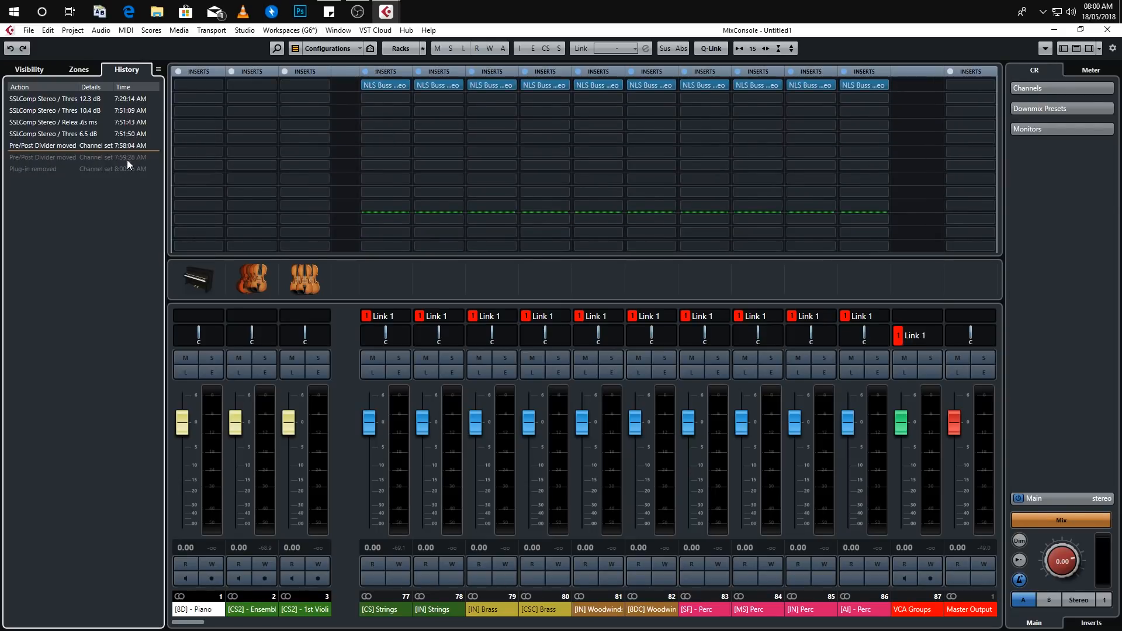
pyautogui.click(106, 142)
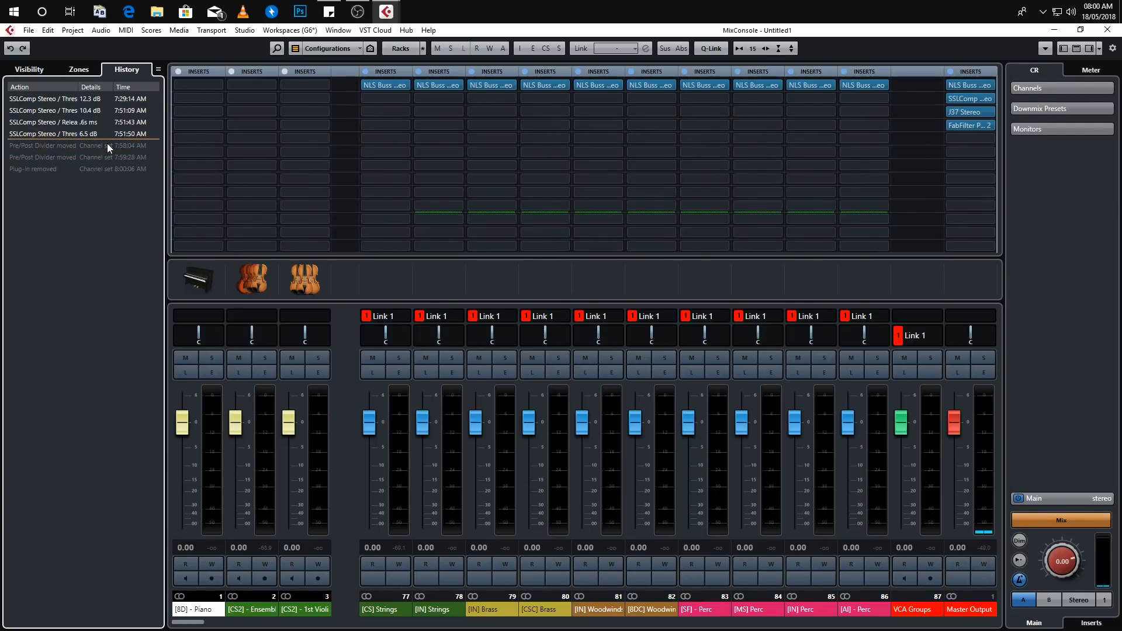
# Step: Open the FX chain preset browser for [CS] Strings, clear the "box" search, look through the full preset list and close it
pyautogui.click(406, 72)
pyautogui.click(416, 84)
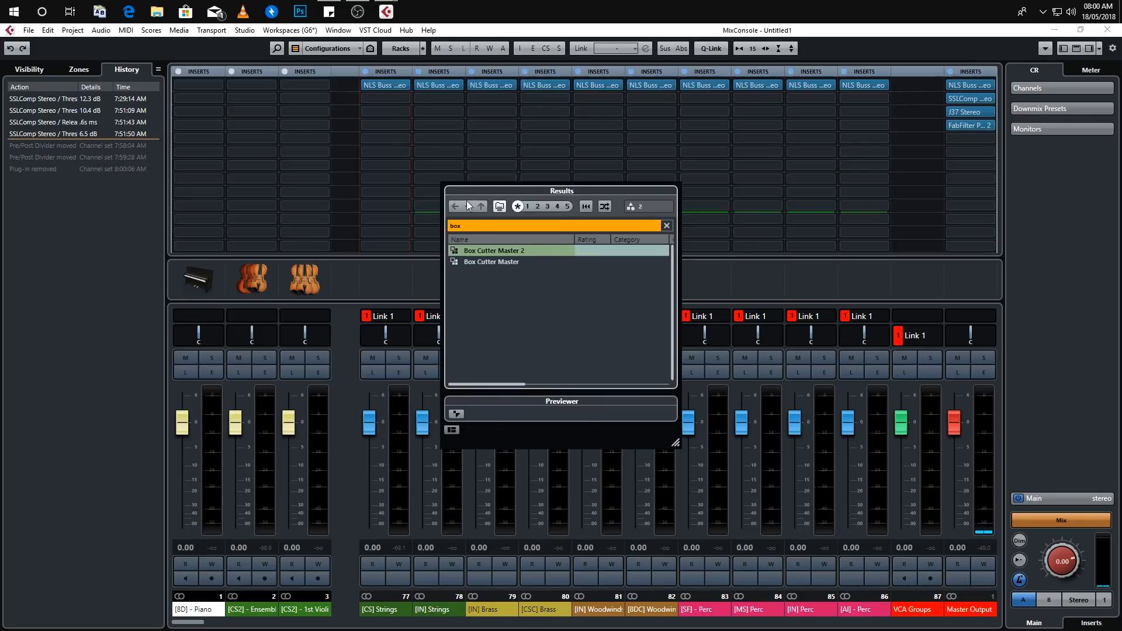
pyautogui.moveTo(547, 225); pyautogui.dragTo(416, 226)
pyautogui.press('BackSpace')
pyautogui.scroll(4, 590, 324)
pyautogui.scroll(10, 590, 322)
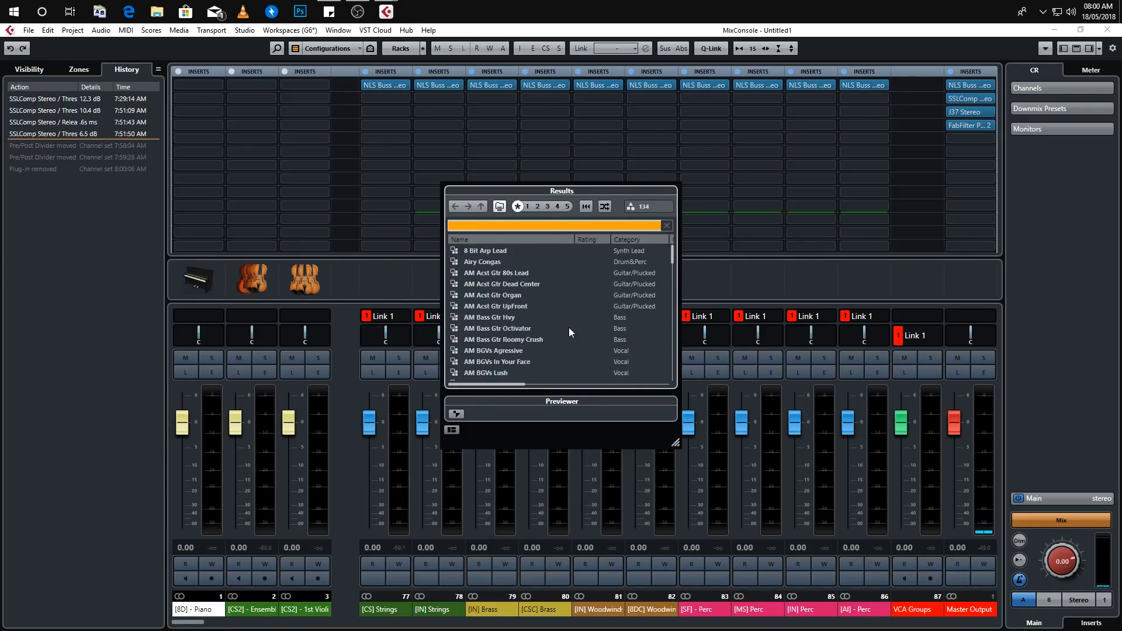
pyautogui.scroll(-10, 567, 321)
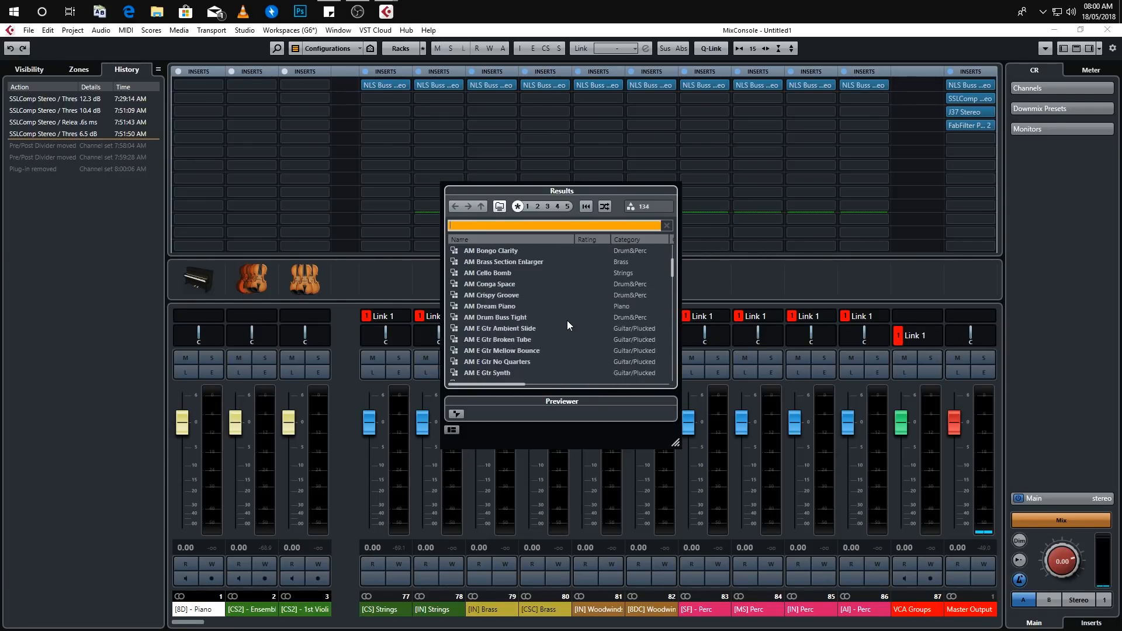
pyautogui.click(314, 185)
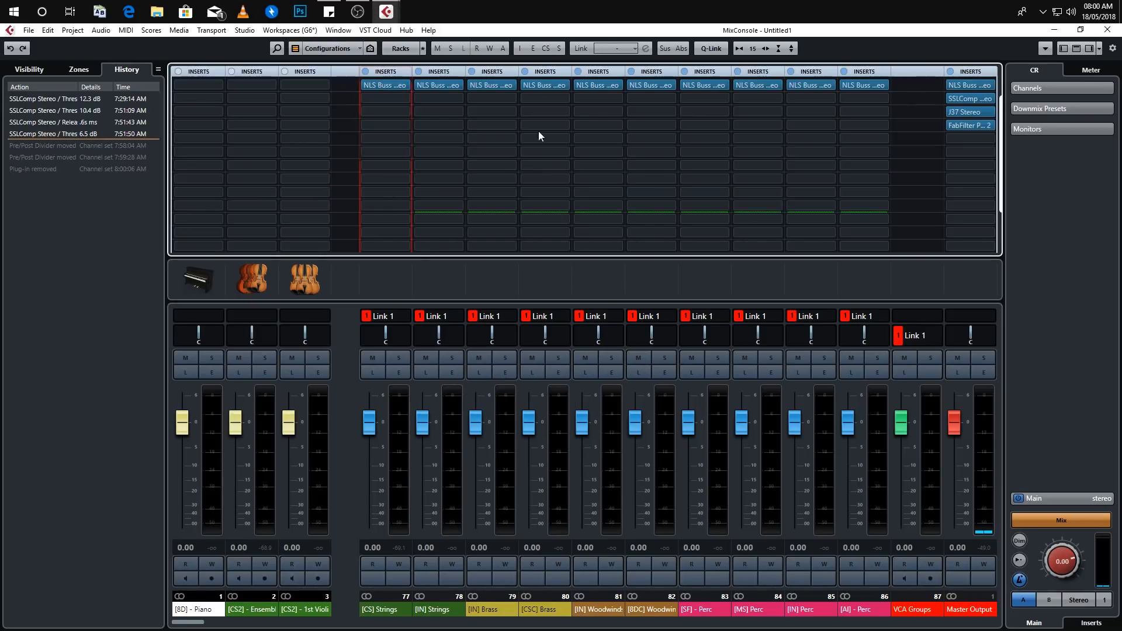
# Step: View the Save FX Chain Preset dialog for the Master Output inserts, cancel it, and look at the FX chain preset options again
pyautogui.click(992, 74)
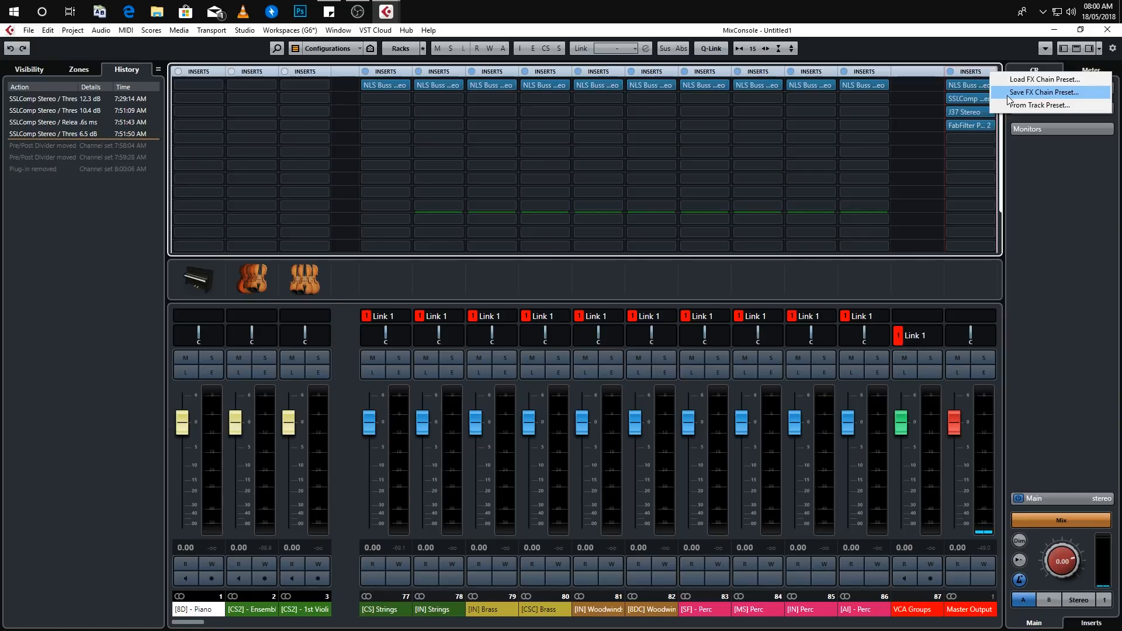
pyautogui.click(1007, 94)
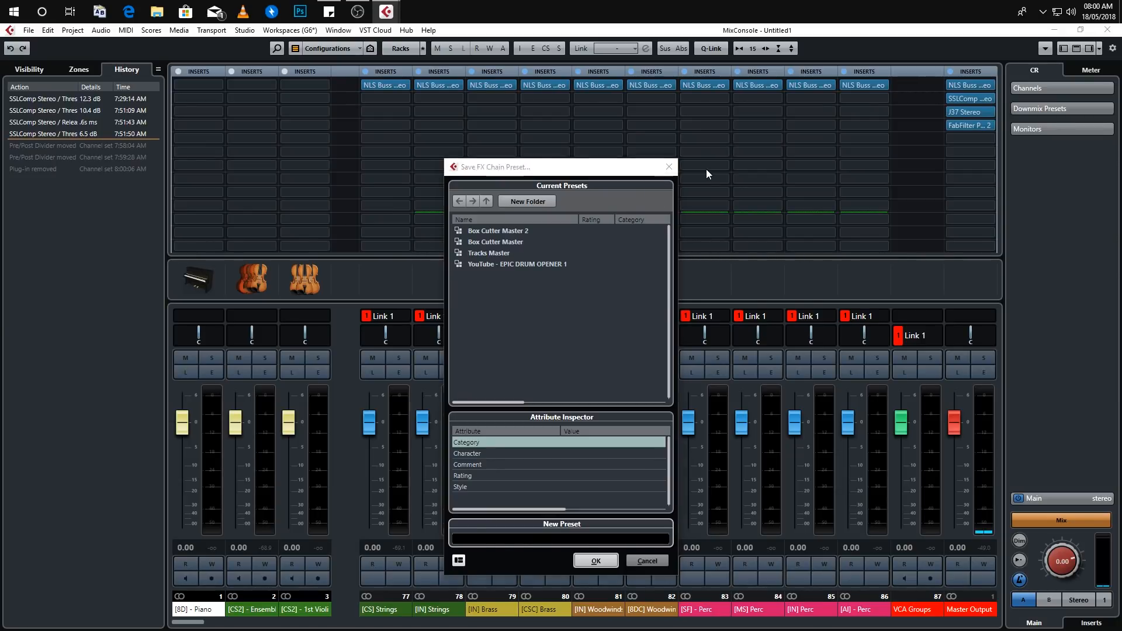
pyautogui.click(670, 165)
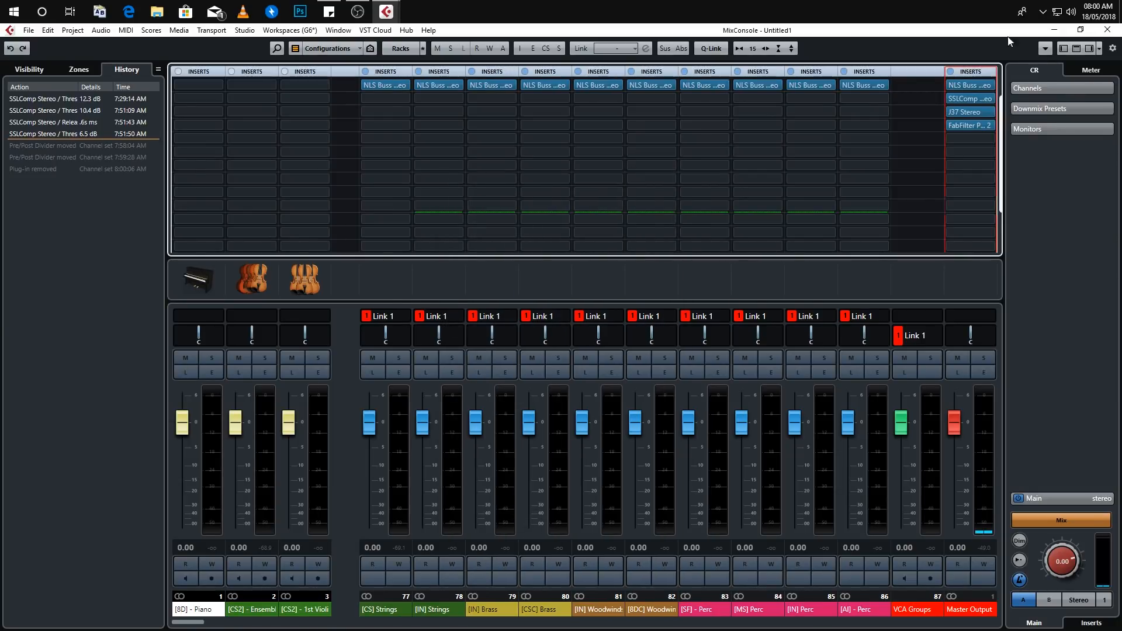
pyautogui.click(991, 72)
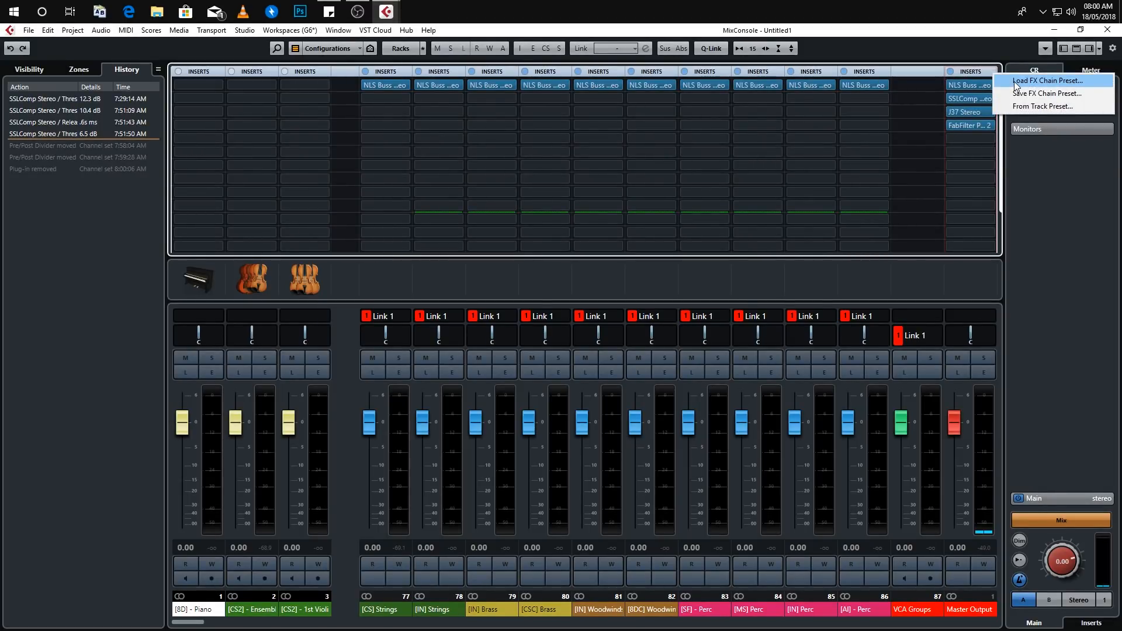
pyautogui.click(1077, 269)
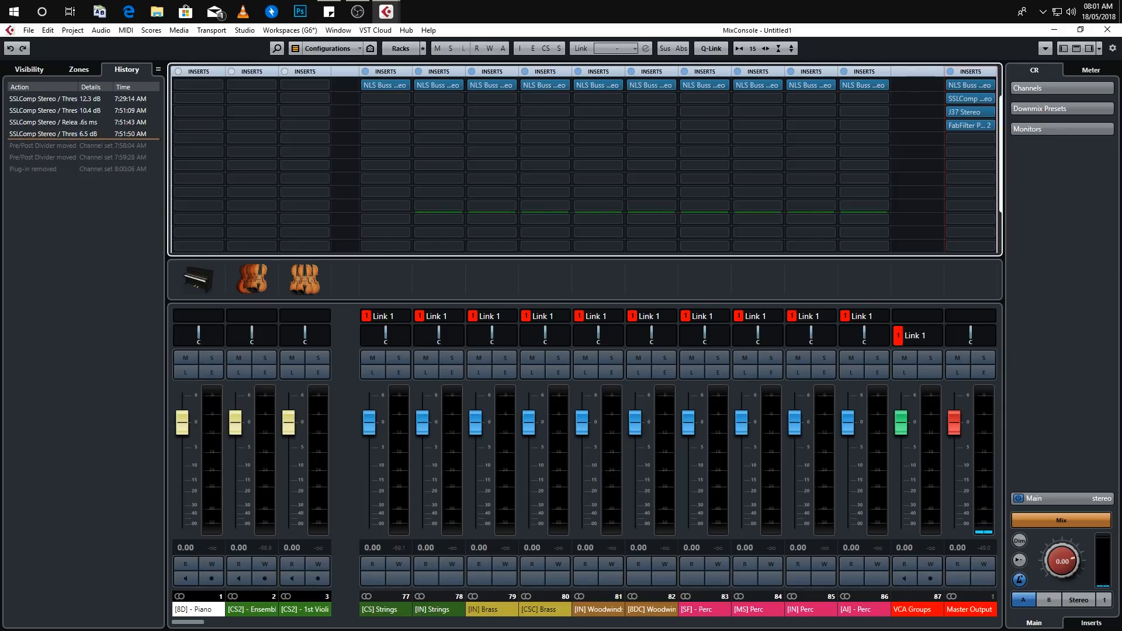
pyautogui.click(1086, 165)
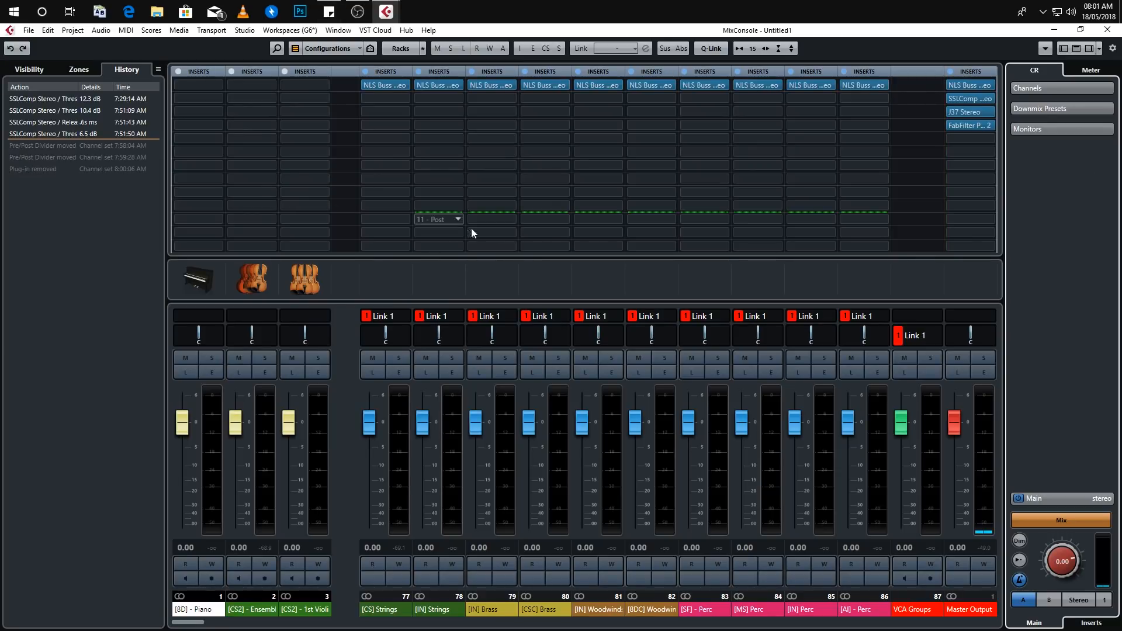
# Step: Leave the MixConsole for the project window and view the Outputs and Control Room setups in Audio Connections
pyautogui.click(1117, 36)
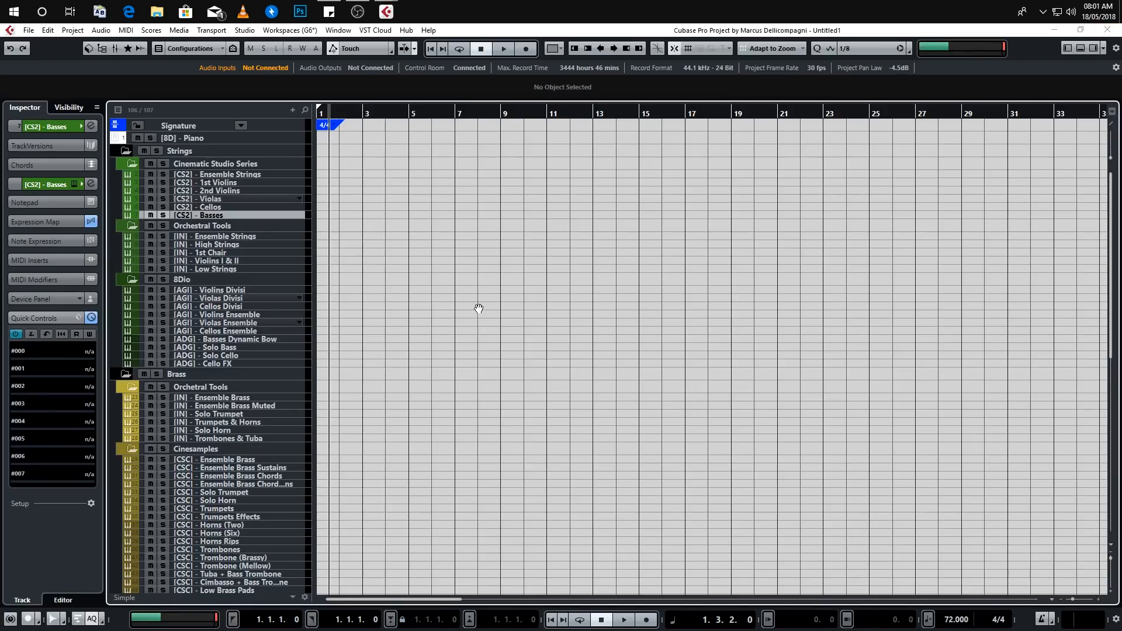
pyautogui.press('F4')
pyautogui.click(435, 268)
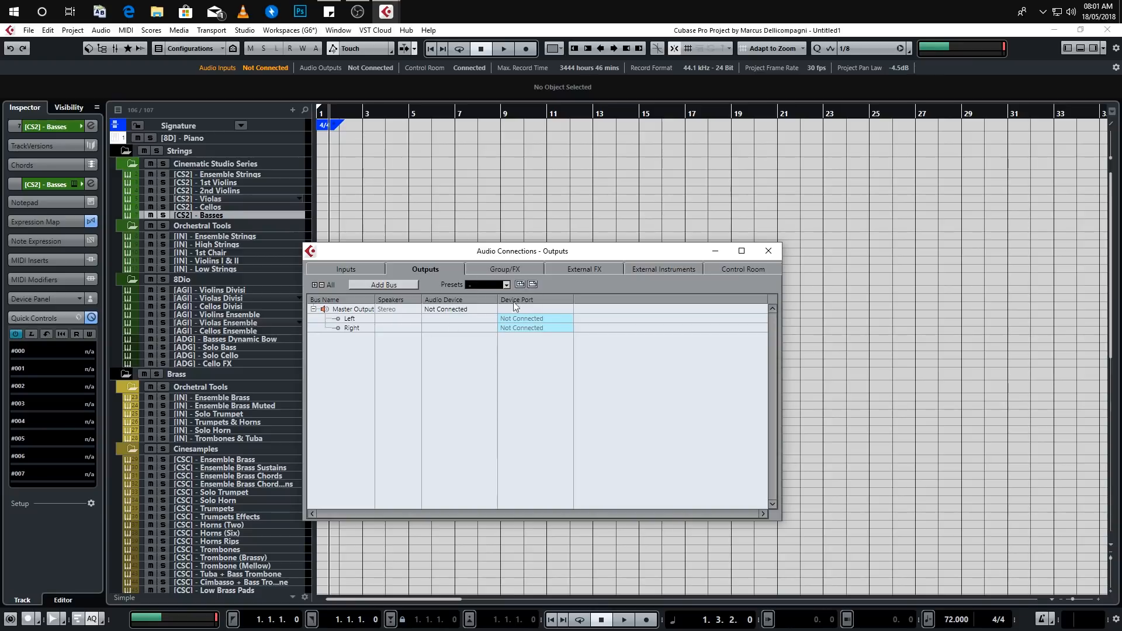
pyautogui.click(735, 271)
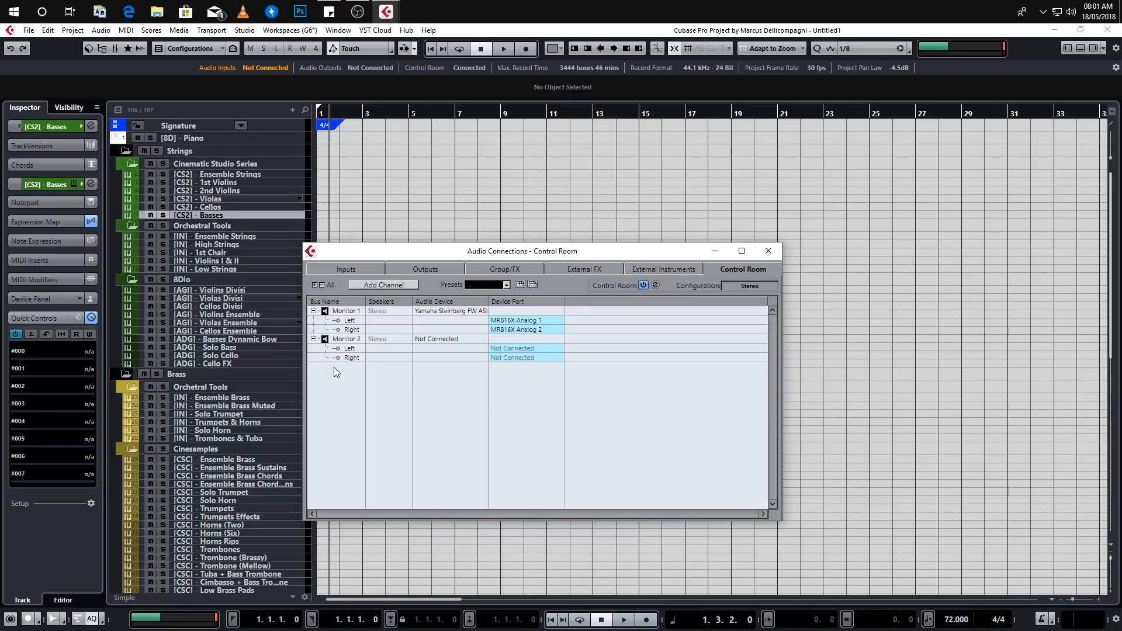
# Step: Look at the channel types that can be added to the Control Room, and close Audio Connections without adding any
pyautogui.rightClick(332, 396)
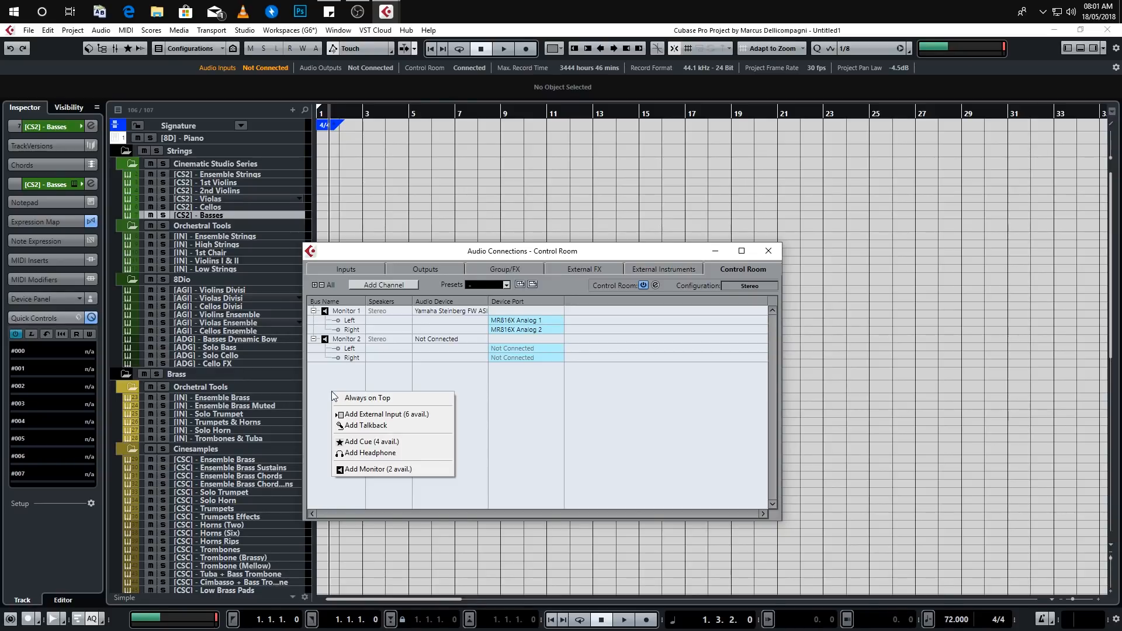
pyautogui.click(588, 405)
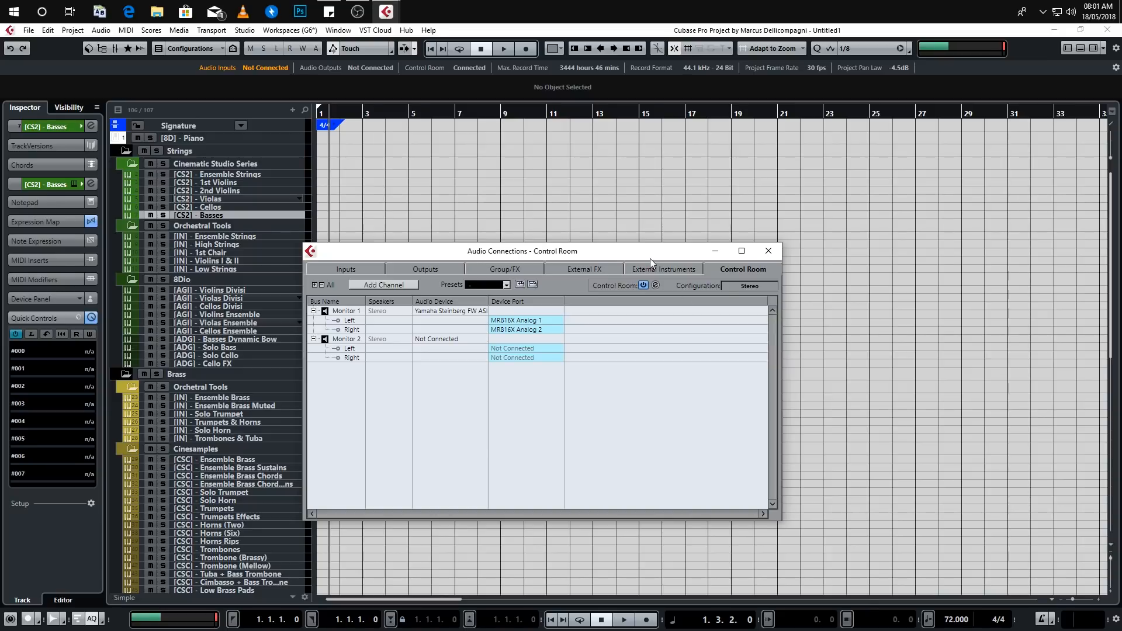
pyautogui.moveTo(642, 250); pyautogui.dragTo(659, 208)
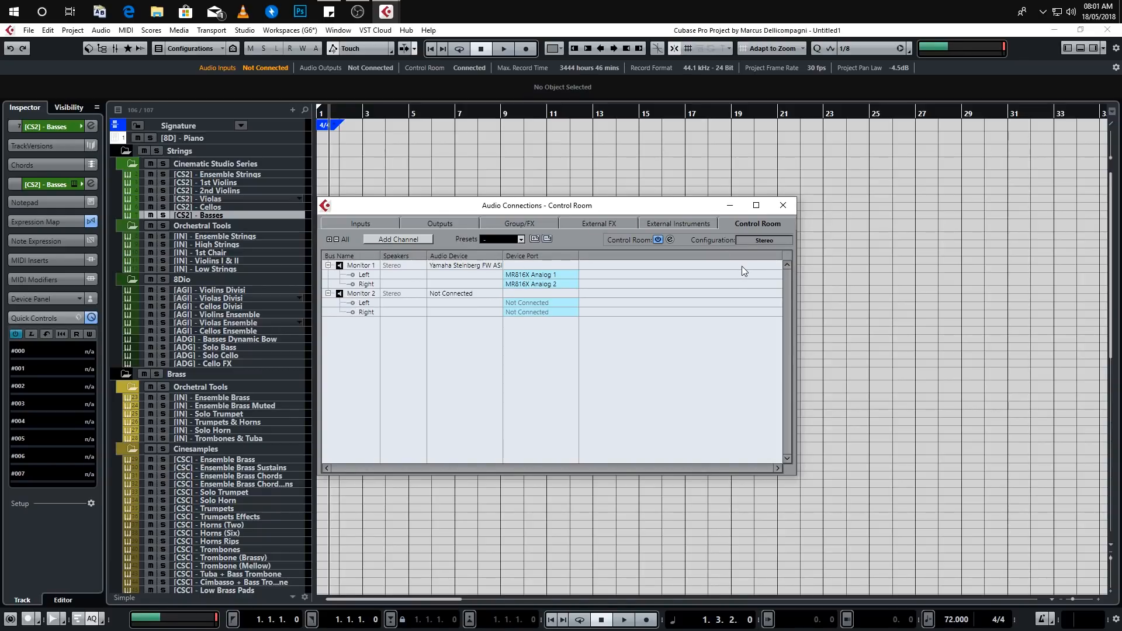
pyautogui.click(783, 205)
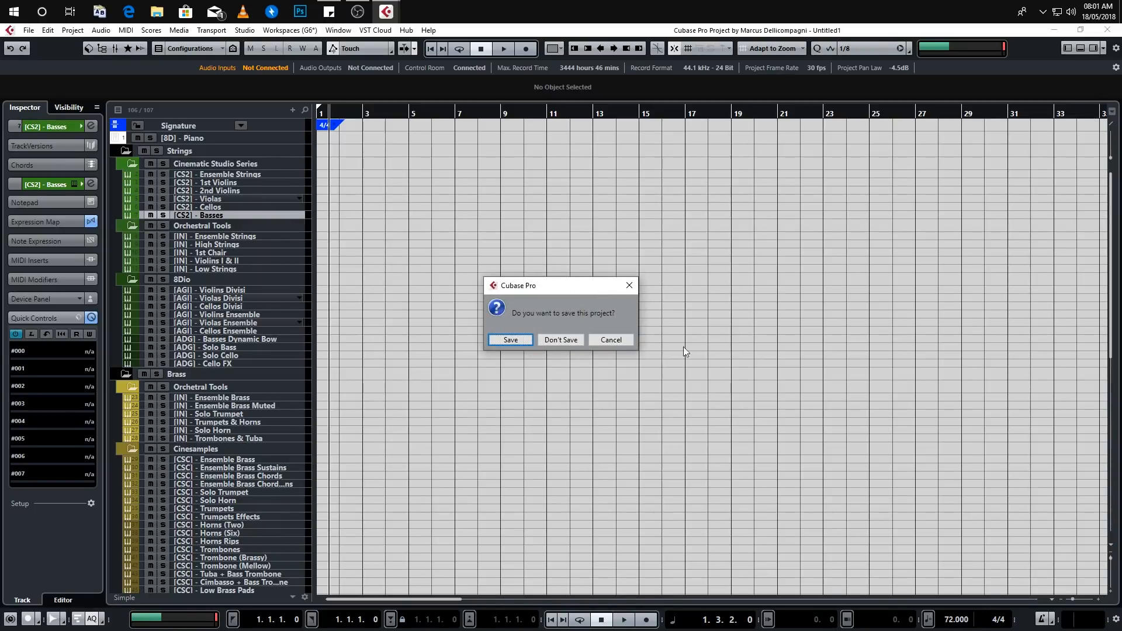
# Step: Show the project window's right zone, look through its VSTi, Media and Meter pages, and expand the Control Room's Channels section
pyautogui.click(1093, 49)
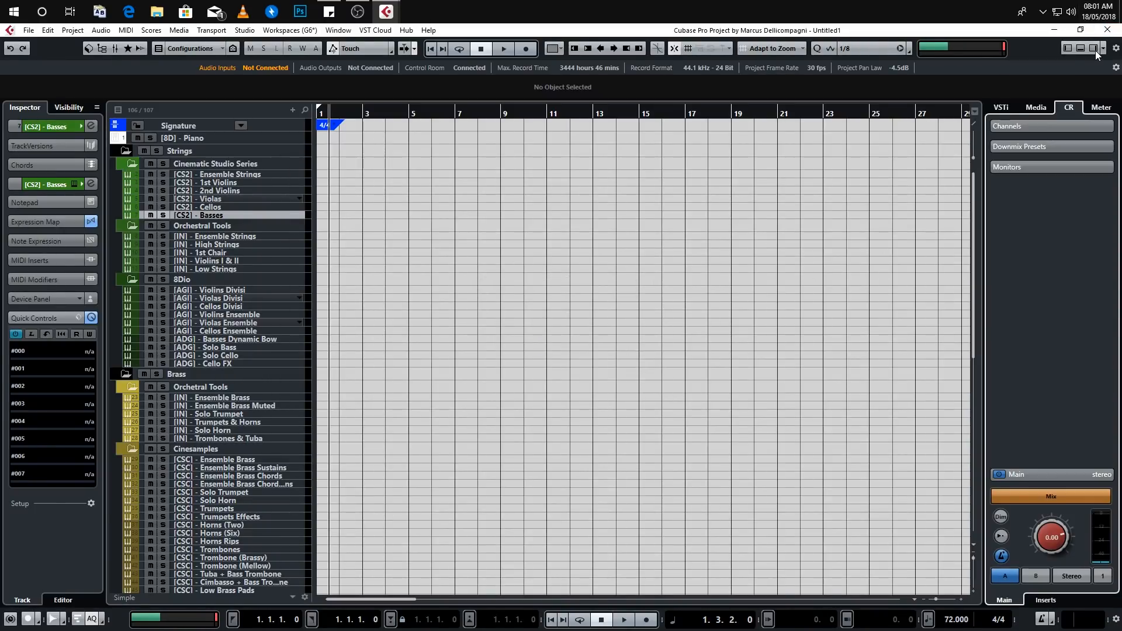
pyautogui.click(1008, 109)
pyautogui.click(1036, 109)
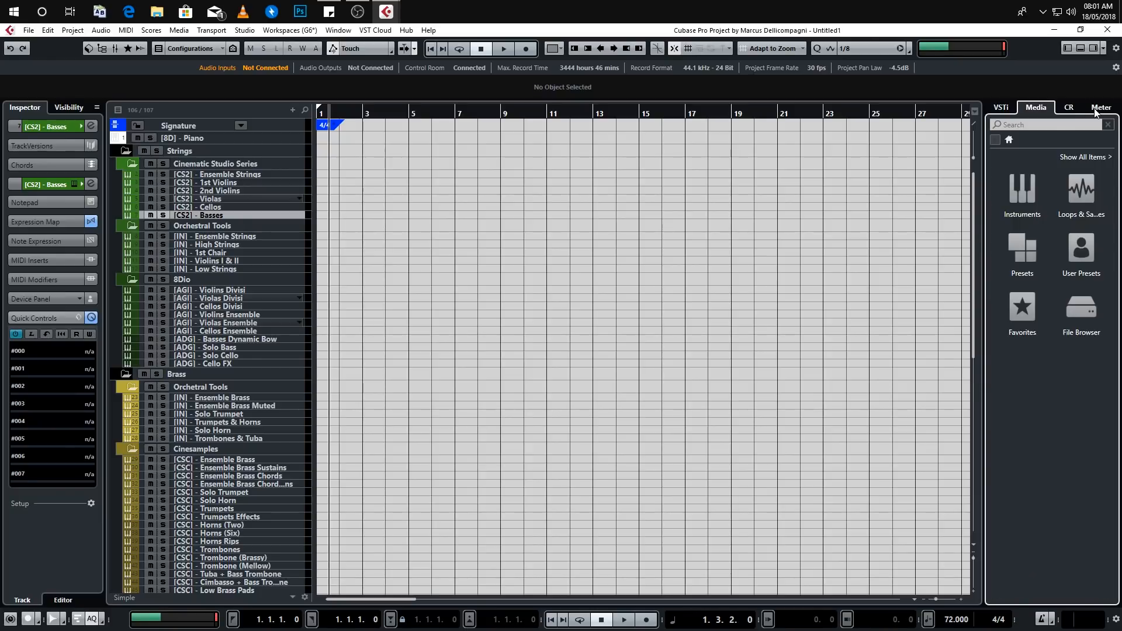
pyautogui.click(1092, 110)
pyautogui.click(1067, 110)
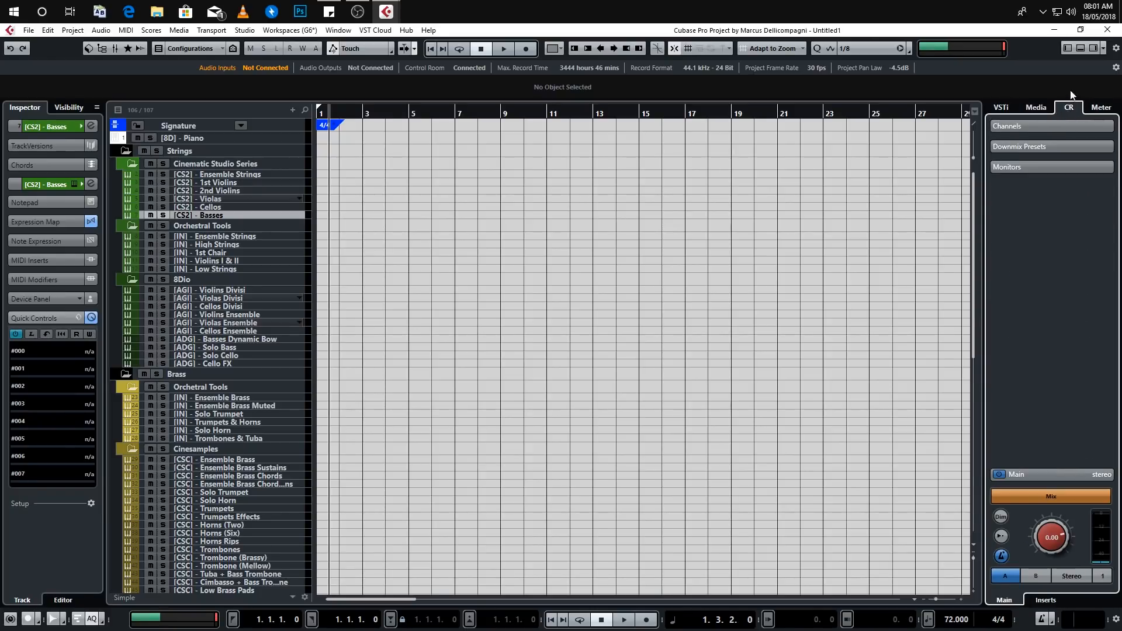
pyautogui.click(1043, 125)
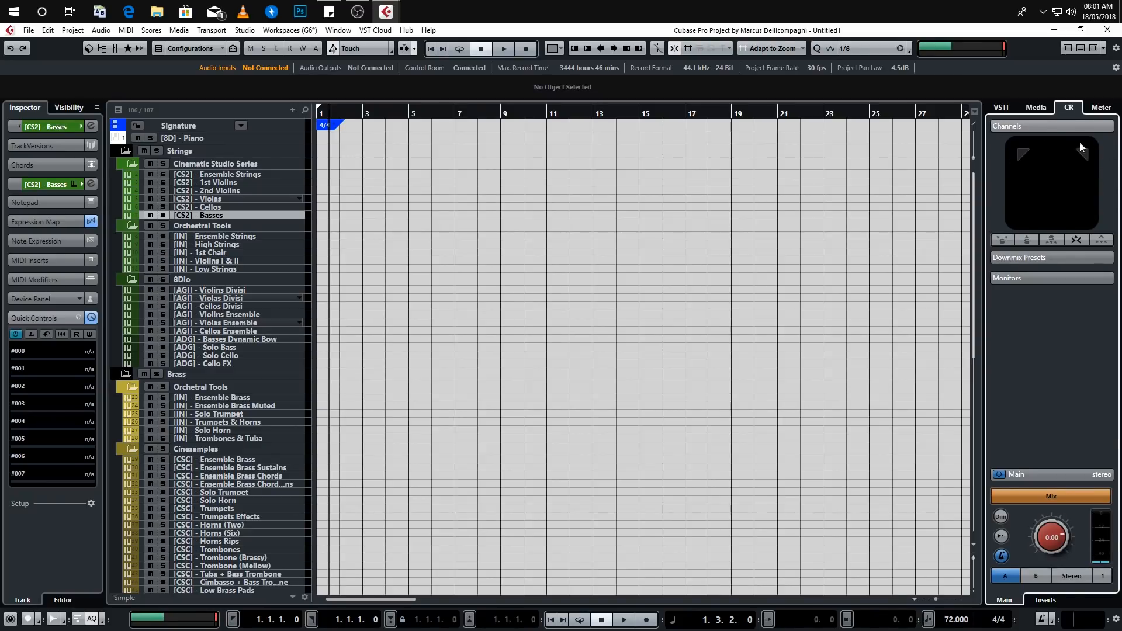
# Step: View the Control Room's Downmix Presets and Monitors sections, and reopen the Control Room setup in Audio Connections
pyautogui.click(1032, 258)
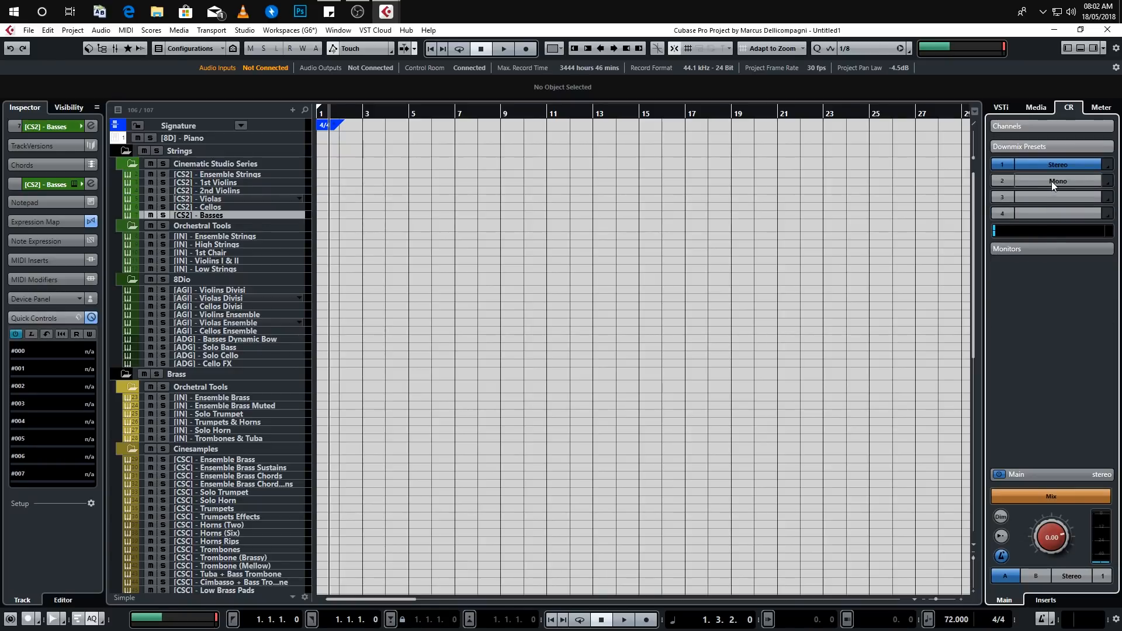
pyautogui.click(1018, 248)
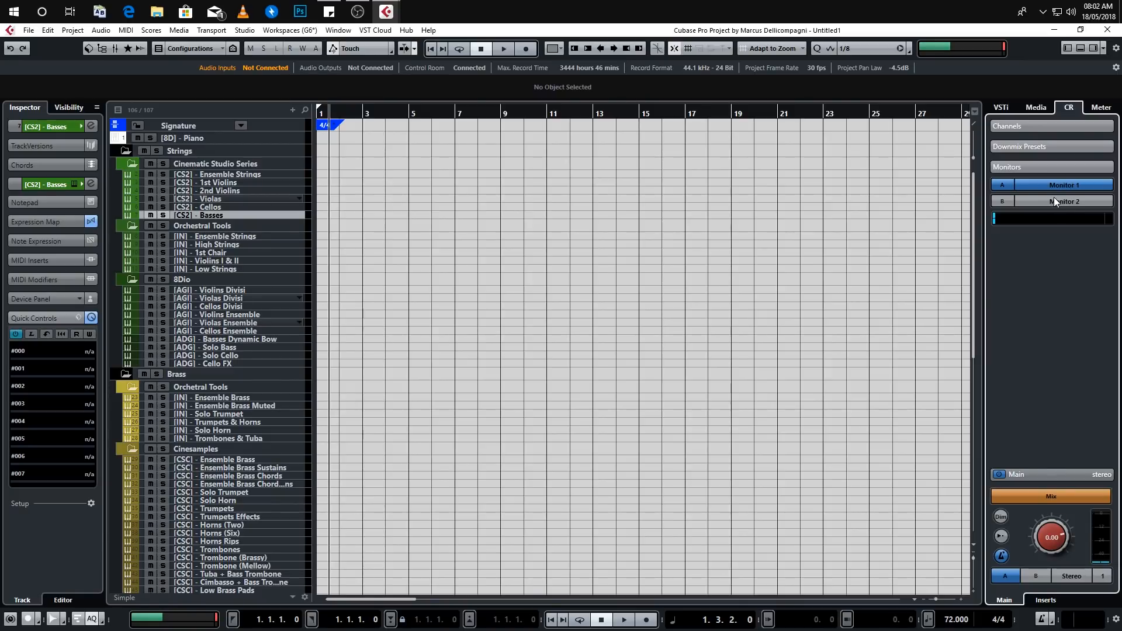
pyautogui.press('F4')
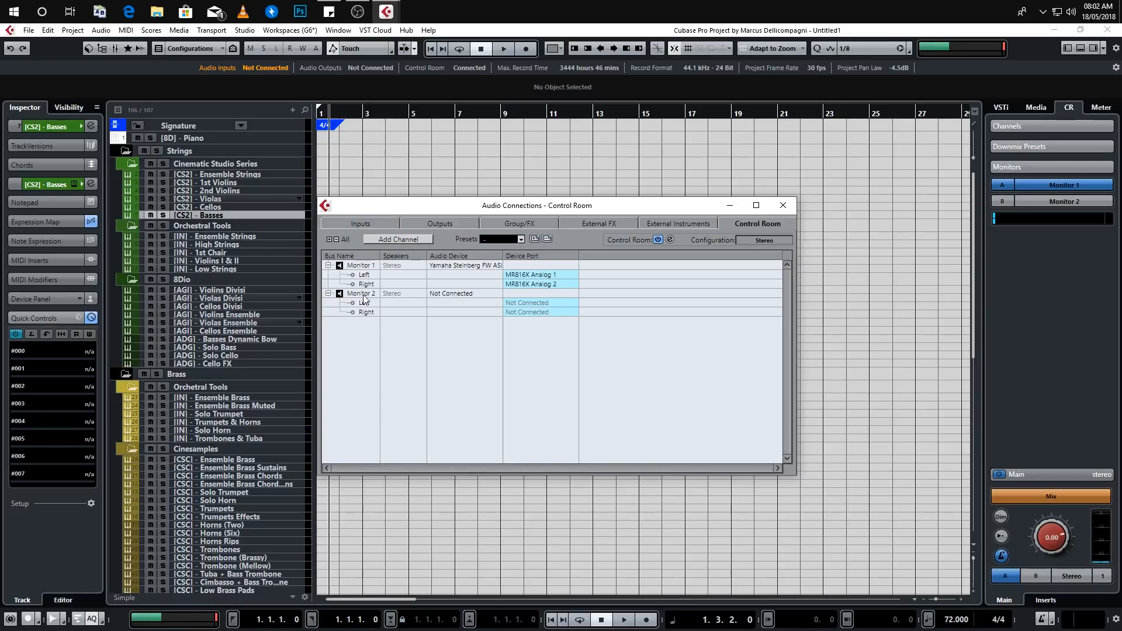
# Step: Rename the first Control Room monitor, Monitor 1, as Yamaha in Audio Connections
pyautogui.click(360, 266)
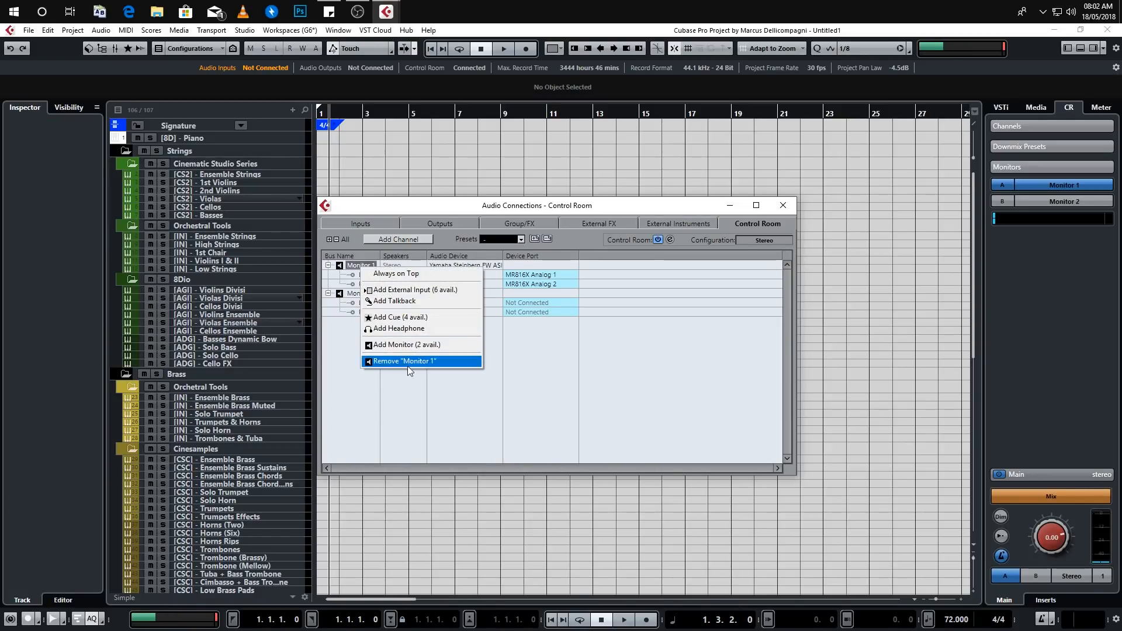
pyautogui.click(340, 343)
pyautogui.doubleClick(368, 274)
pyautogui.moveTo(379, 265); pyautogui.dragTo(265, 259)
pyautogui.write('Yamaha')
pyautogui.click(360, 336)
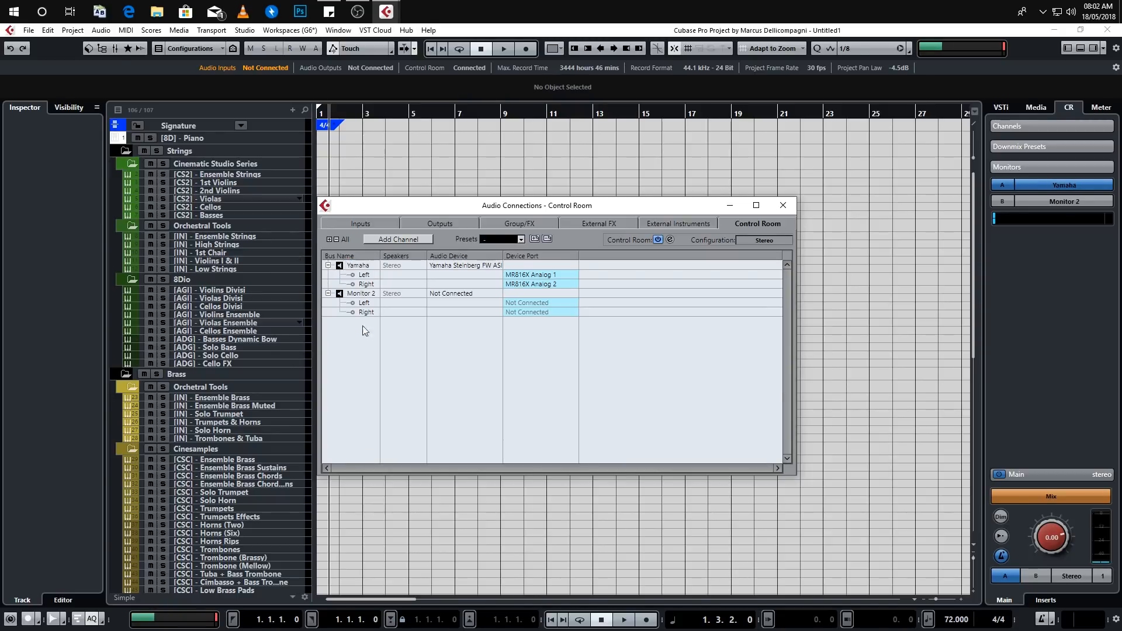
# Step: Rename Monitor 2 as KRK, expand its left and right ports again, and close Audio Connections
pyautogui.doubleClick(363, 297)
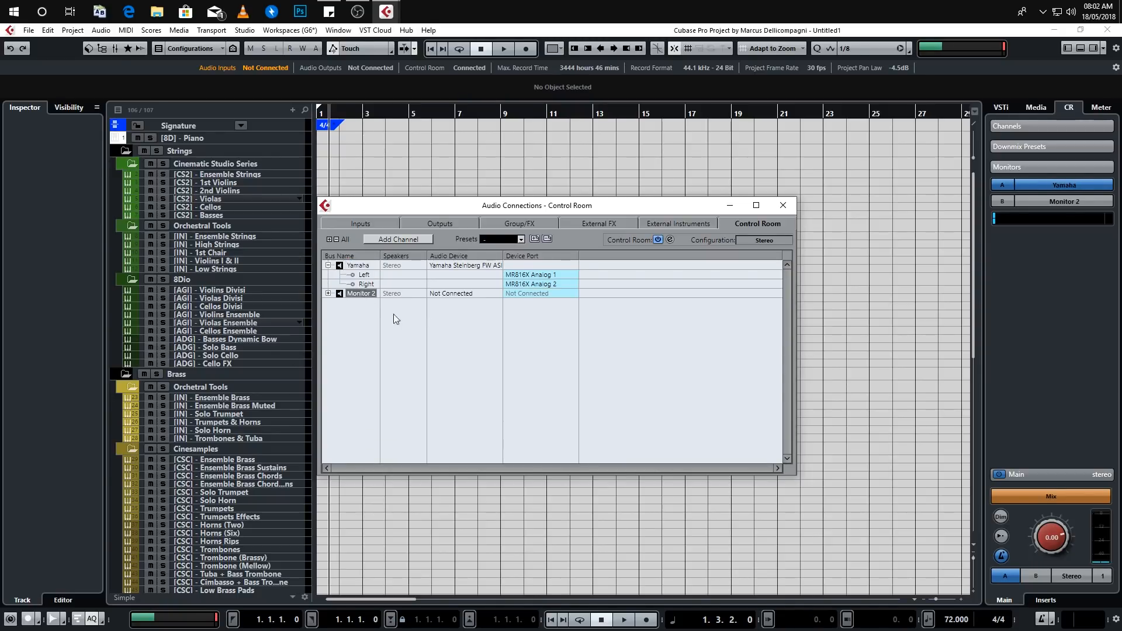
pyautogui.doubleClick(369, 297)
pyautogui.write('LK')
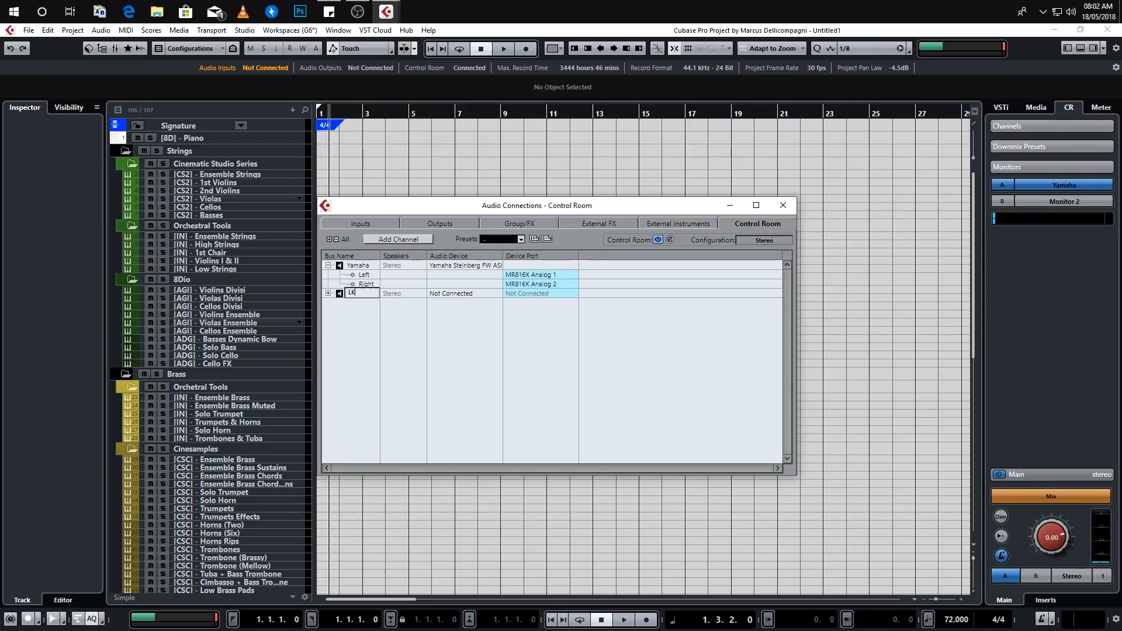
pyautogui.write('K')
pyautogui.press('Return')
pyautogui.click(329, 293)
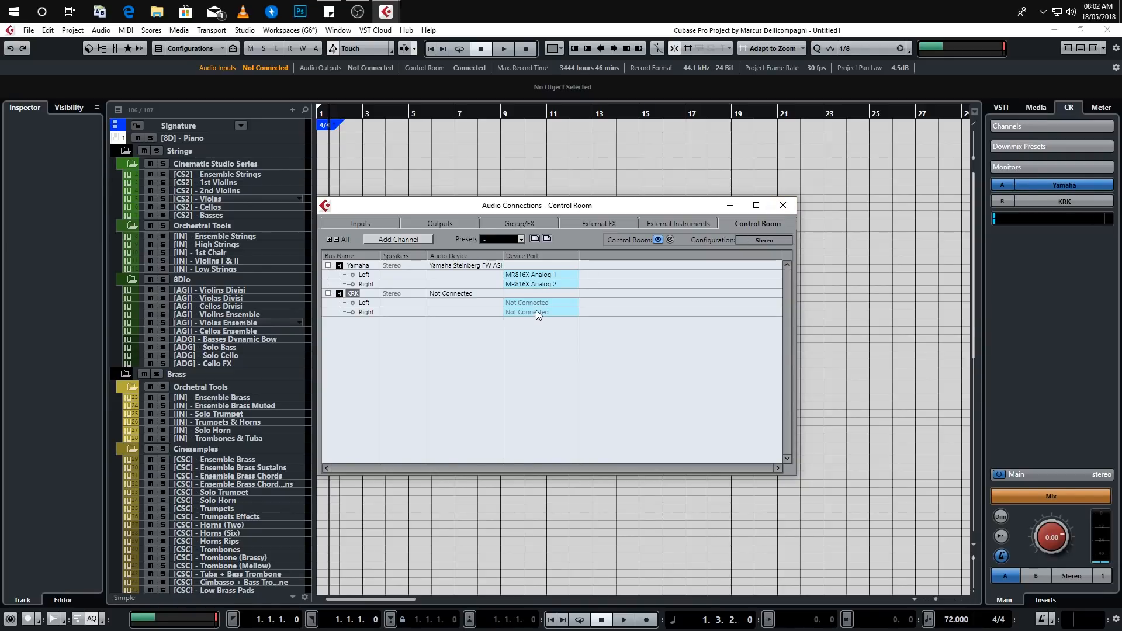
pyautogui.click(783, 205)
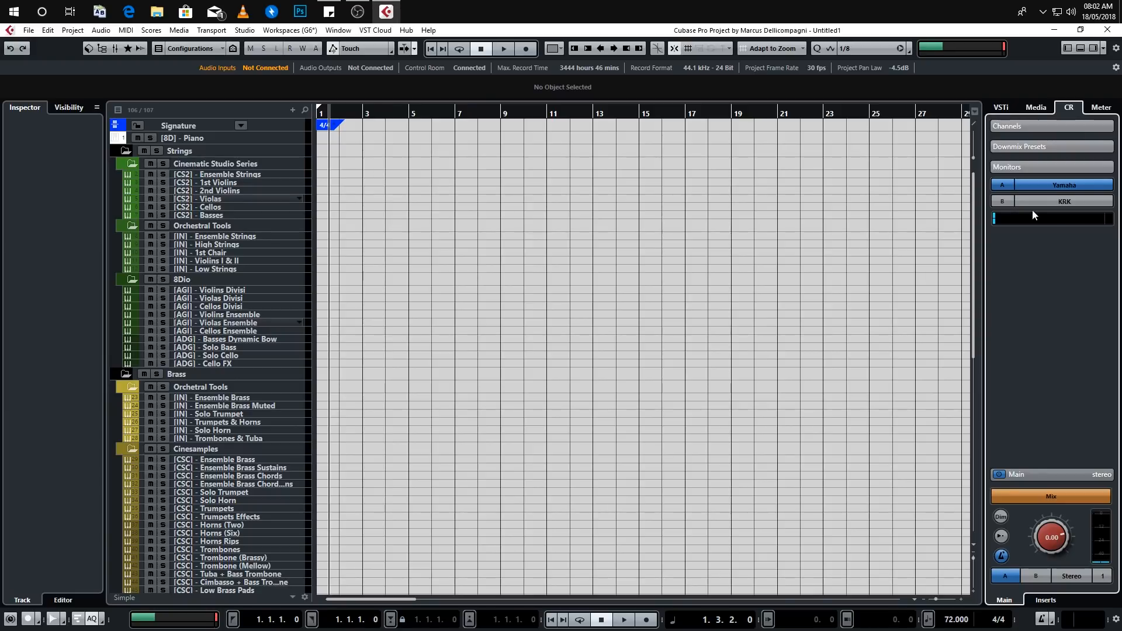
# Step: Switch the Control Room's active monitor back and forth between KRK and Yamaha, ending on Yamaha
pyautogui.click(1047, 202)
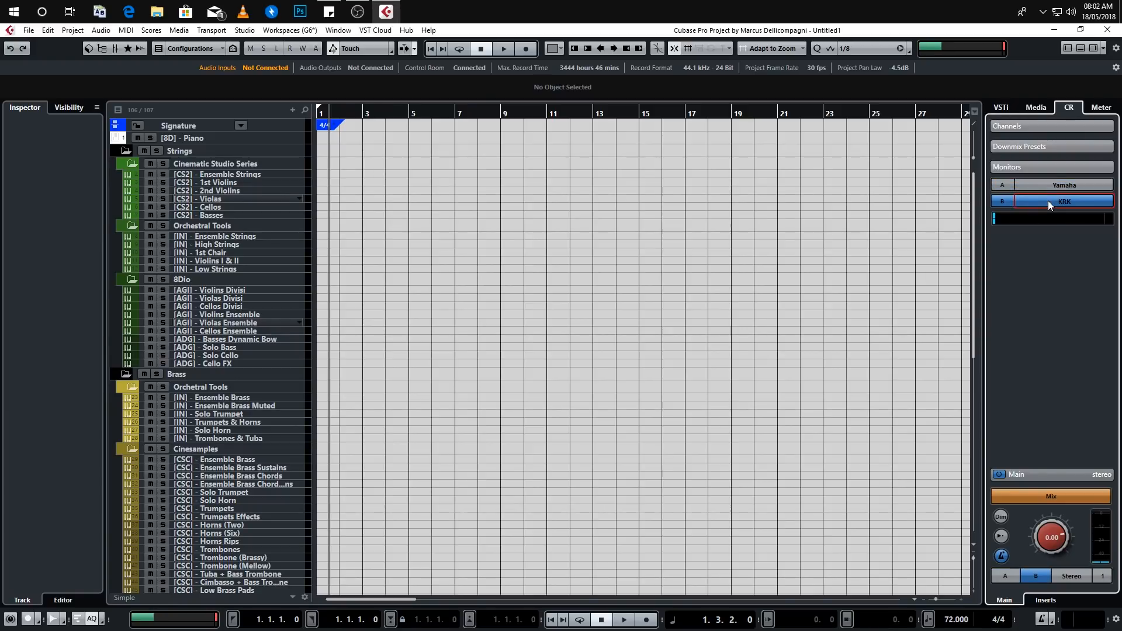
pyautogui.click(1040, 187)
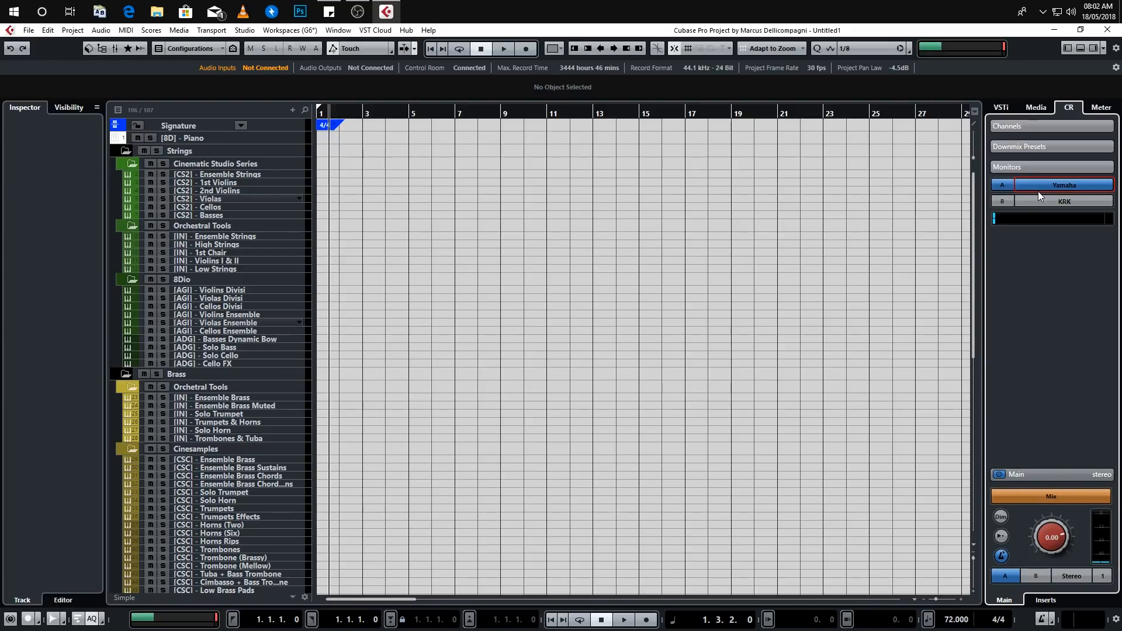
pyautogui.click(1027, 202)
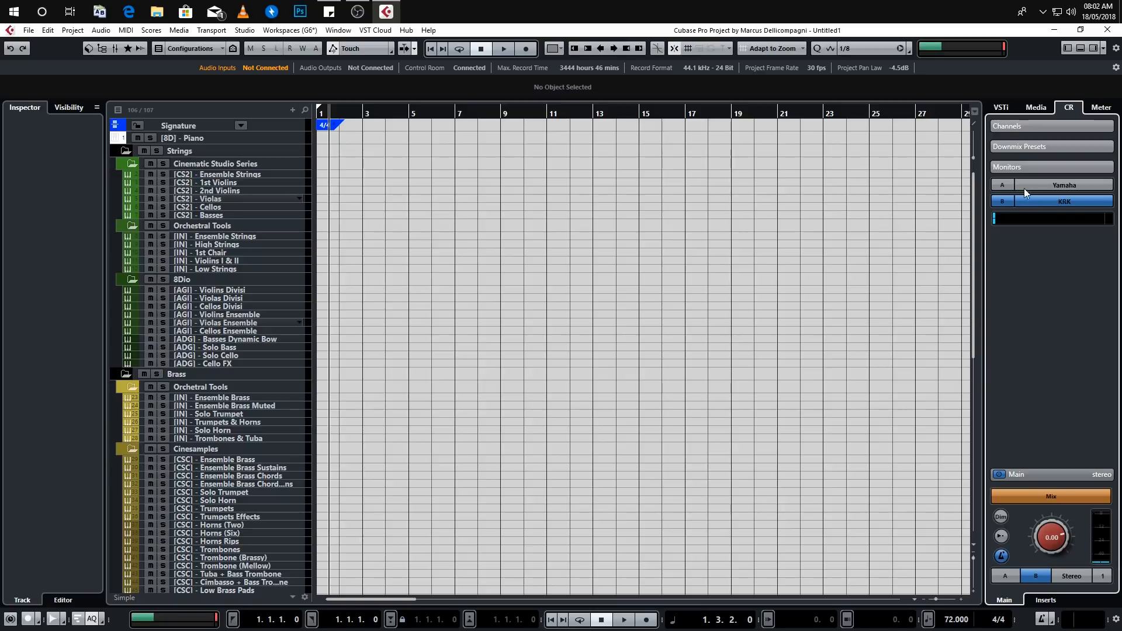
pyautogui.click(1022, 185)
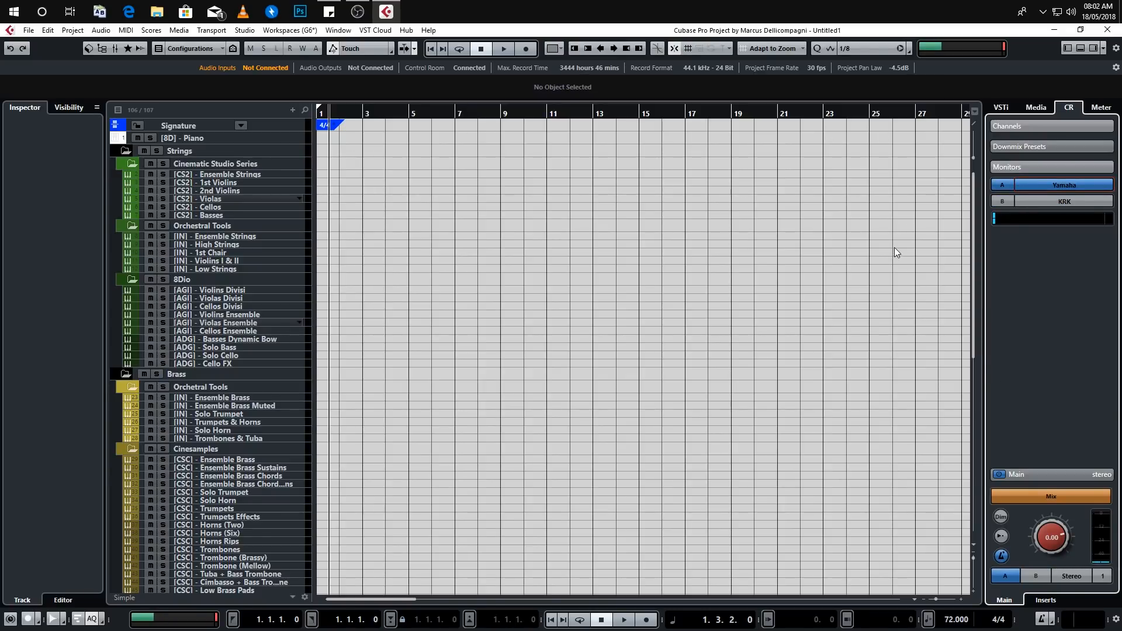
# Step: Cycle the Control Room's downmix preset back to Stereo, and toggle the reference level on and off
pyautogui.click(1080, 576)
pyautogui.click(1072, 580)
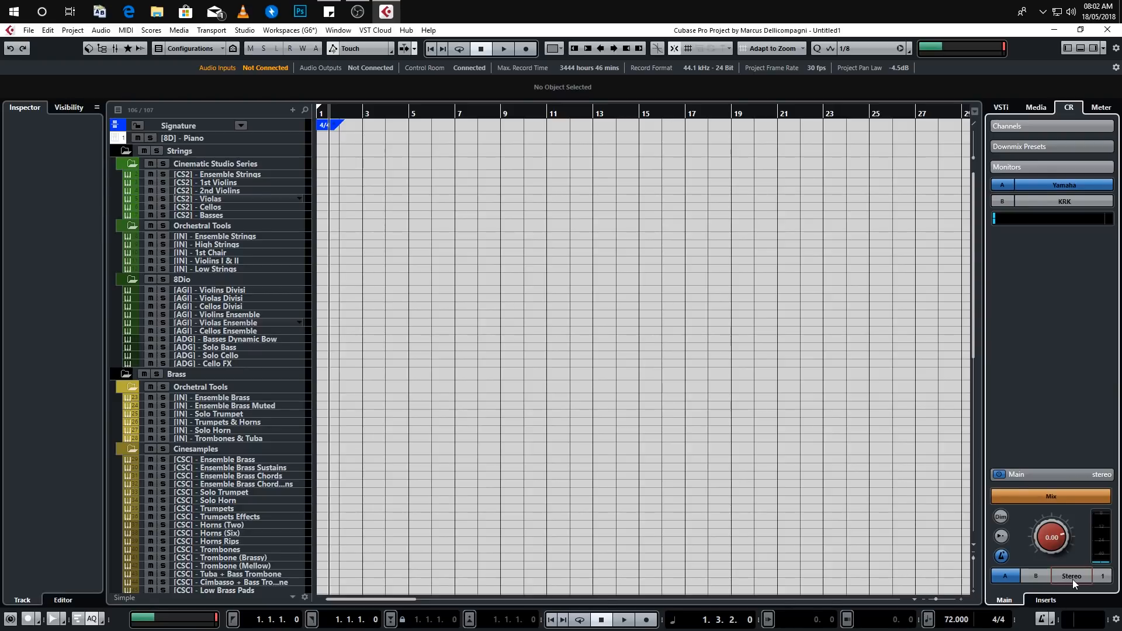
pyautogui.click(1005, 539)
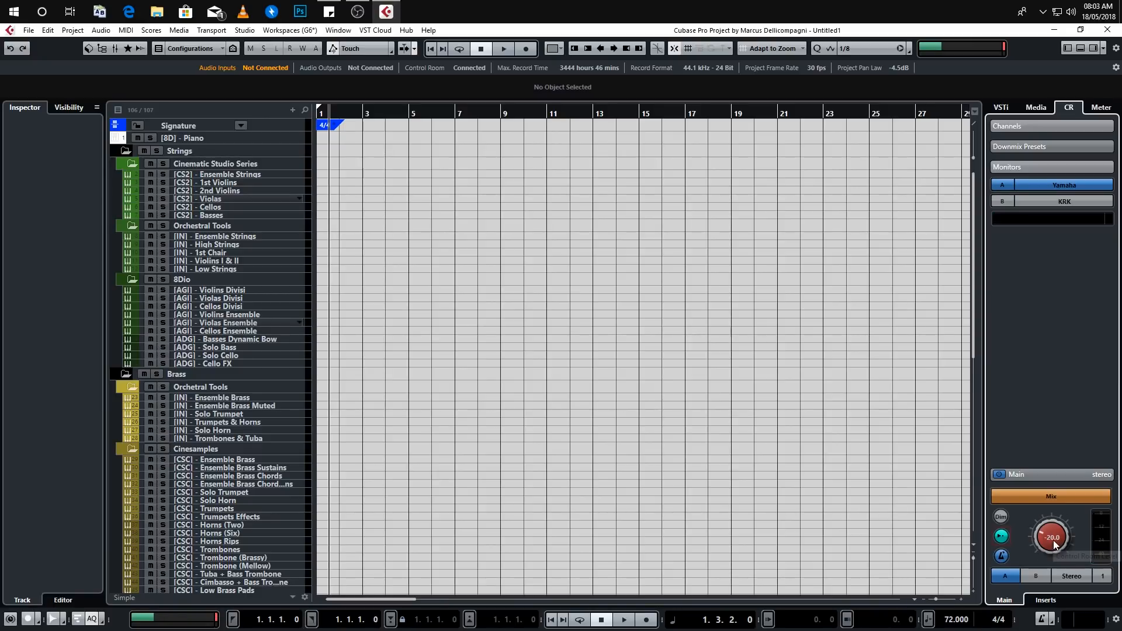
pyautogui.click(1000, 538)
pyautogui.click(999, 538)
pyautogui.click(999, 538)
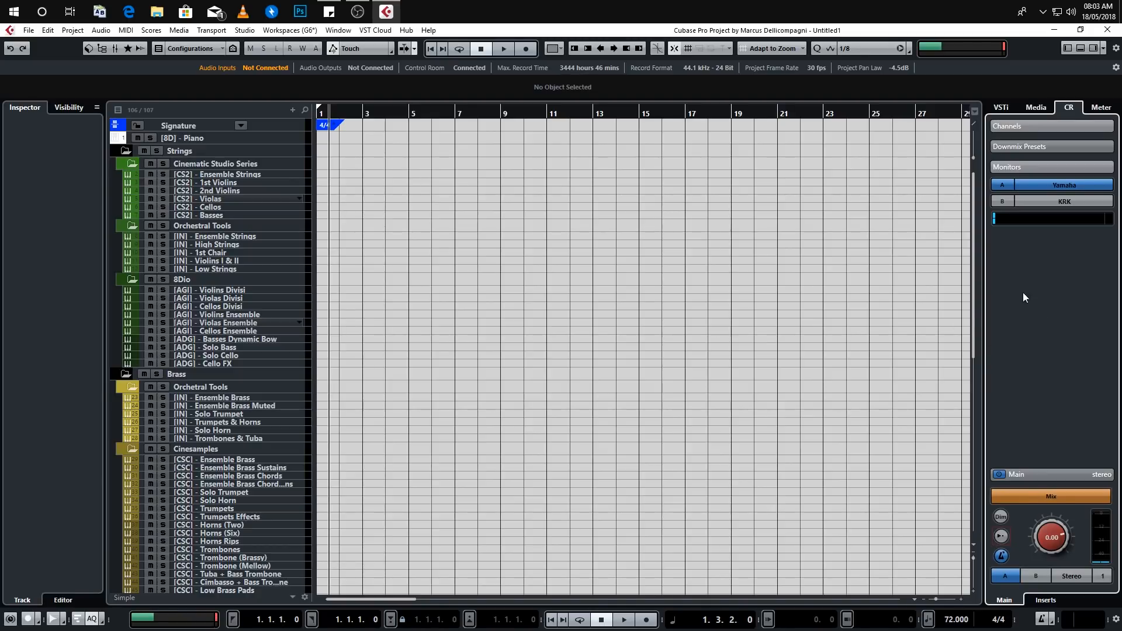
# Step: View the Meter page in the project window and in the MixConsole, look at its scale options, and return to the Control Room page
pyautogui.click(1101, 108)
pyautogui.press('F3')
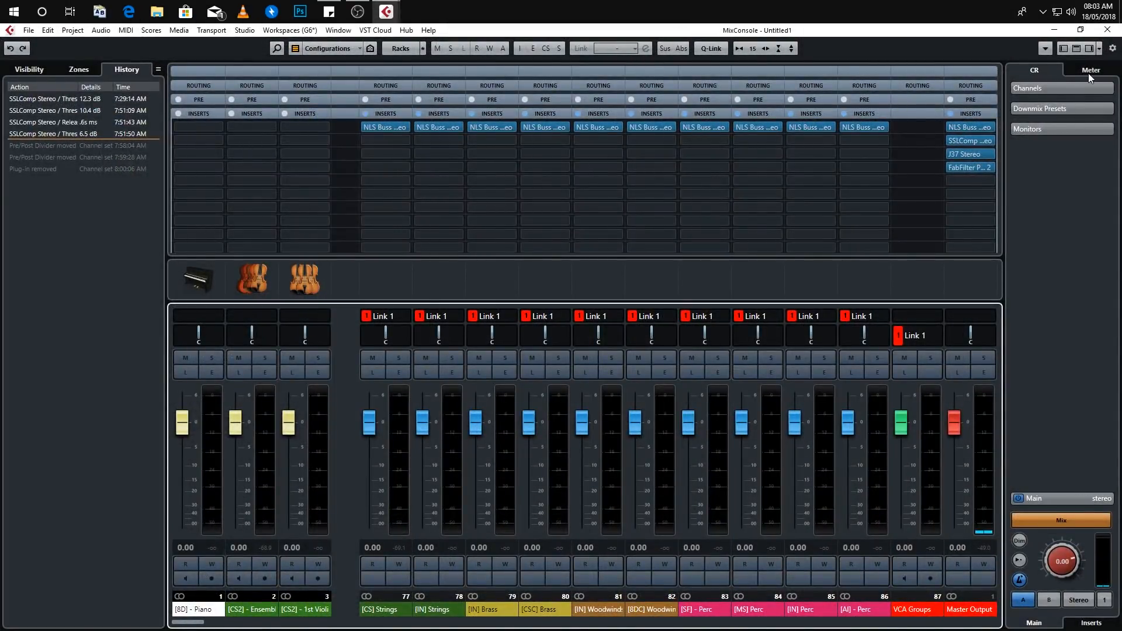
pyautogui.click(1088, 73)
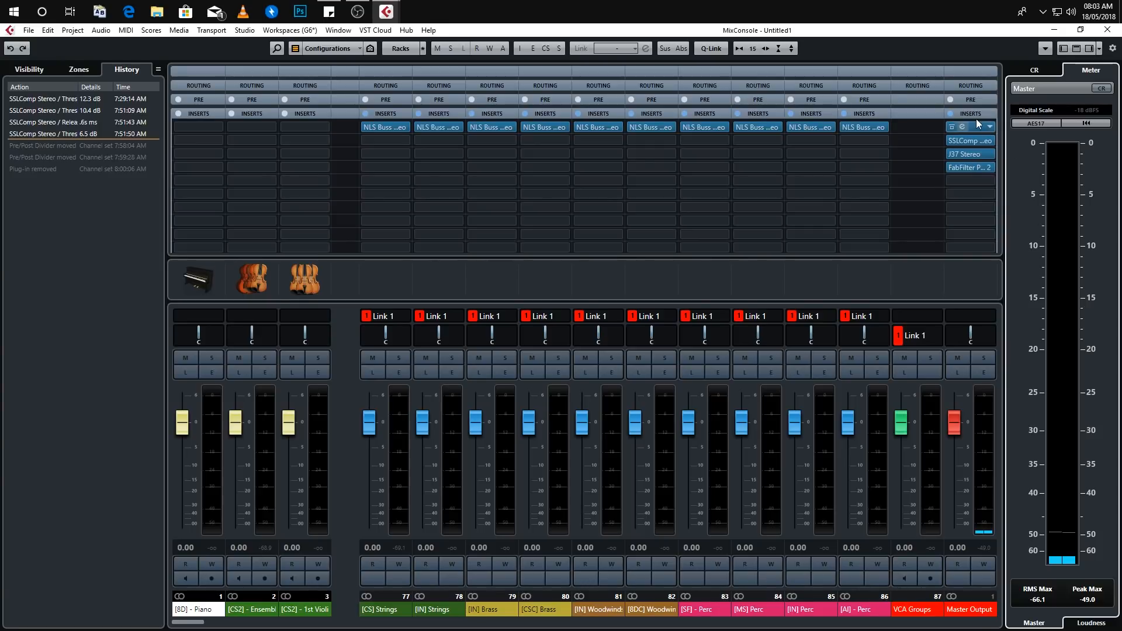
pyautogui.click(1036, 111)
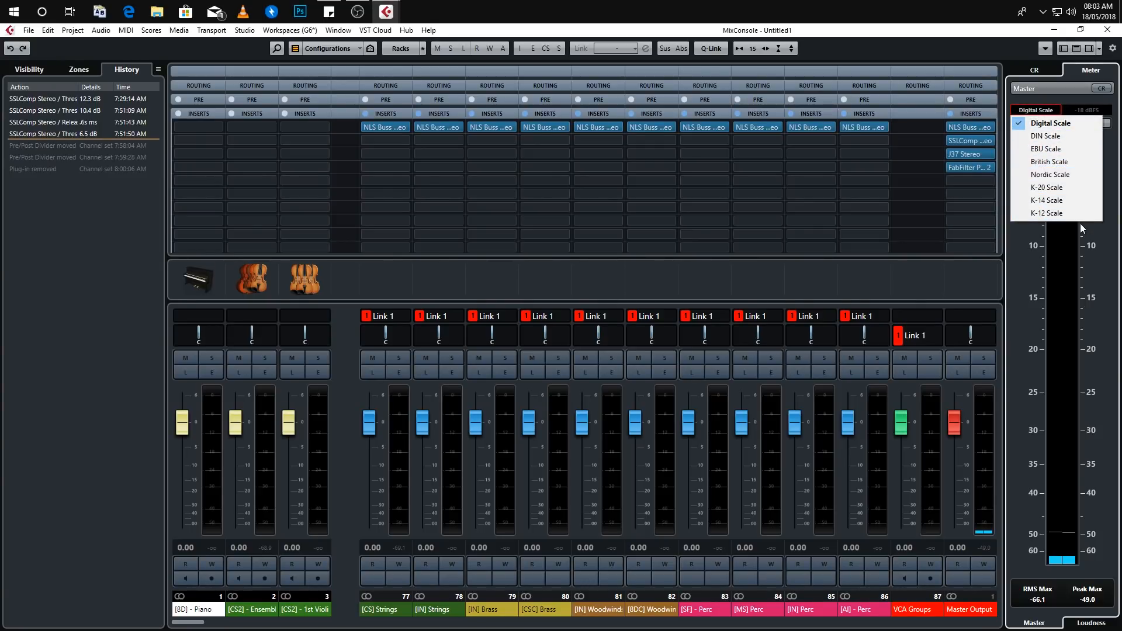
pyautogui.click(1108, 159)
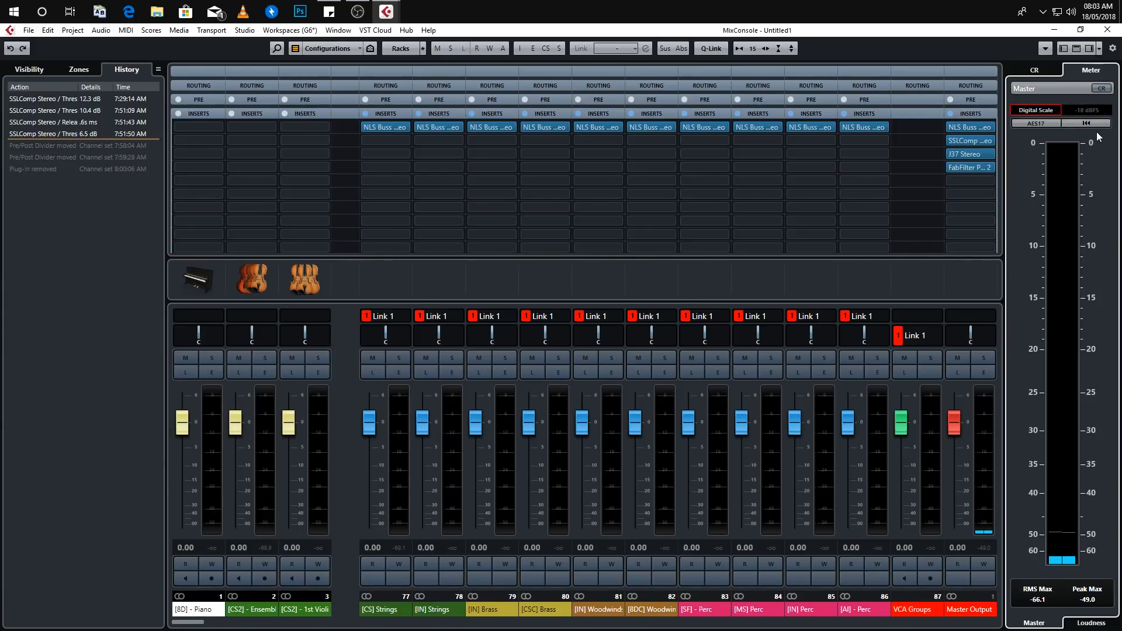
pyautogui.click(1049, 71)
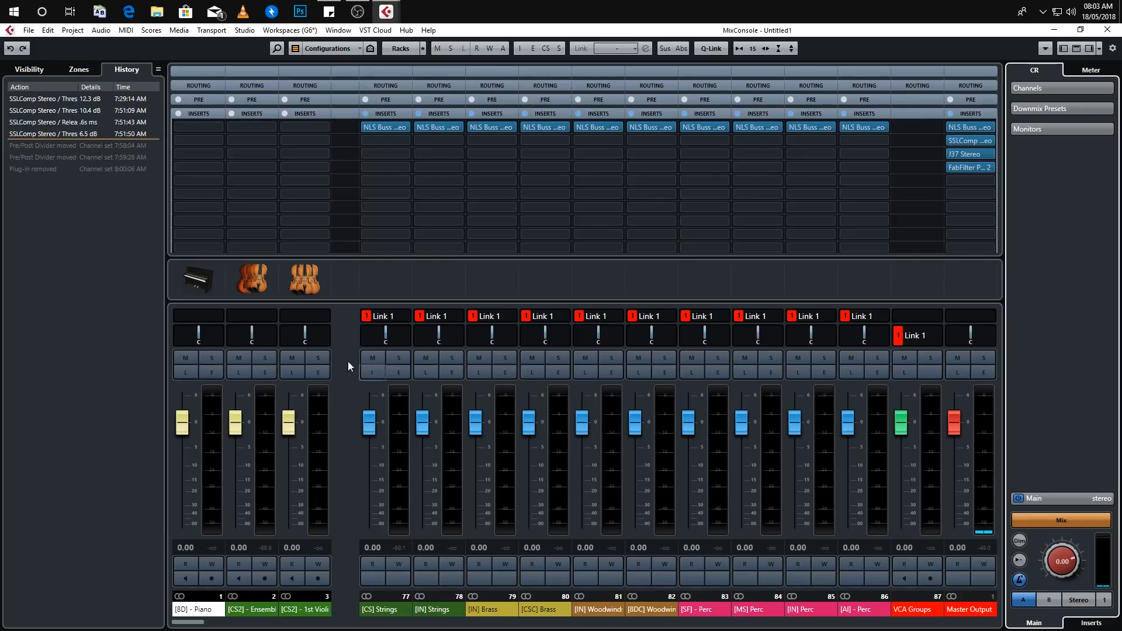
# Step: Look through the MixConsole's functions list, including the global meter settings and channel reset, without choosing any
pyautogui.moveTo(201, 623); pyautogui.dragTo(106, 625)
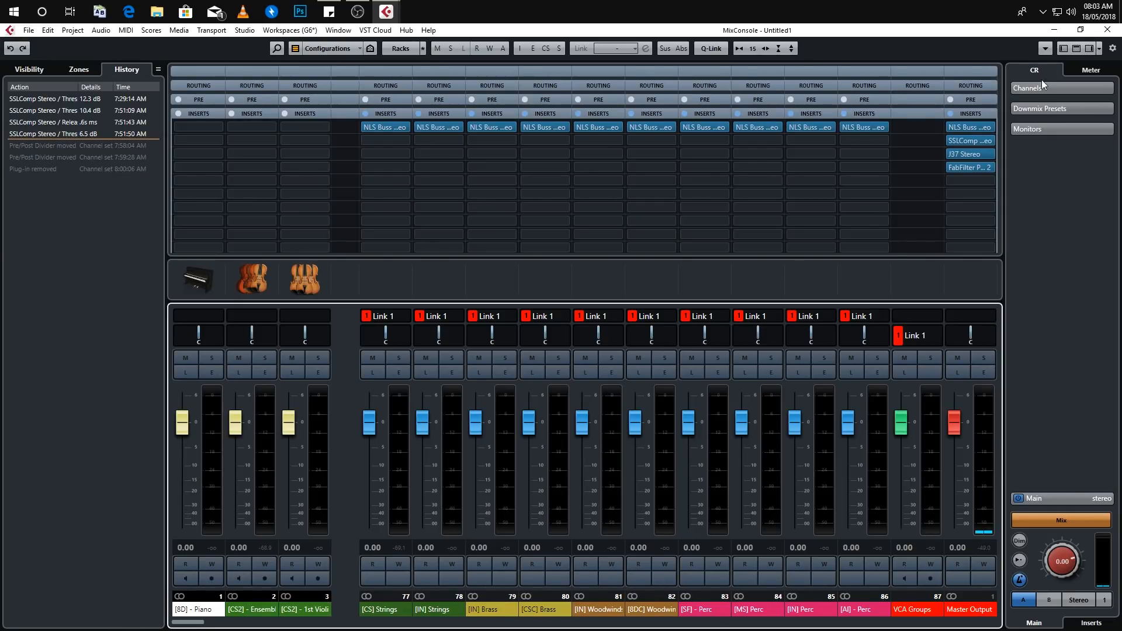
pyautogui.click(1045, 49)
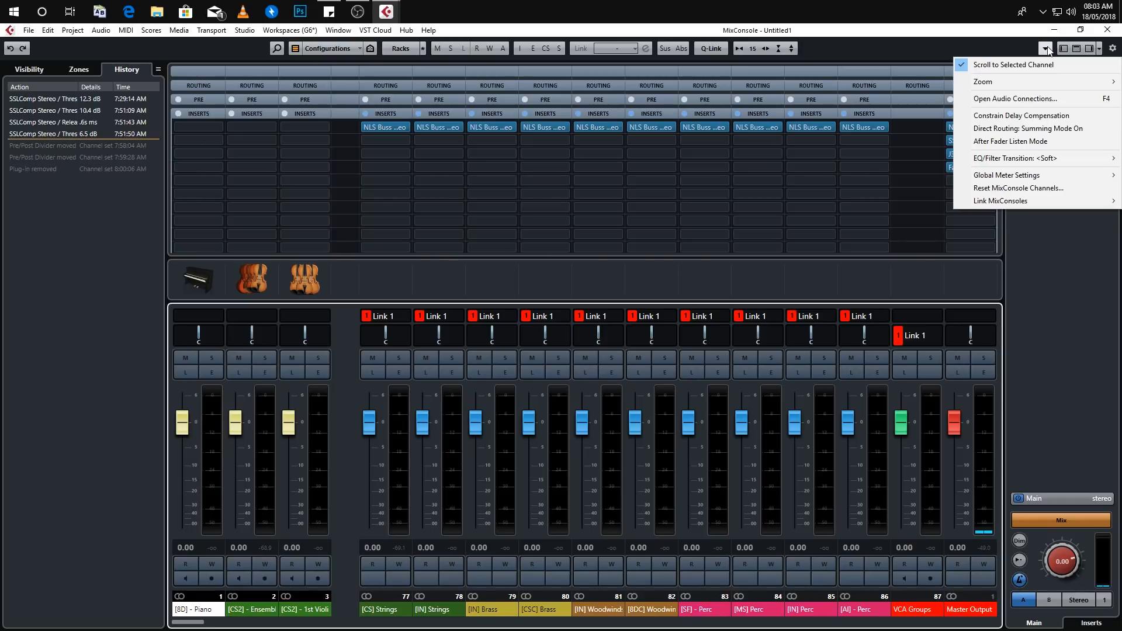
pyautogui.moveTo(1079, 176)
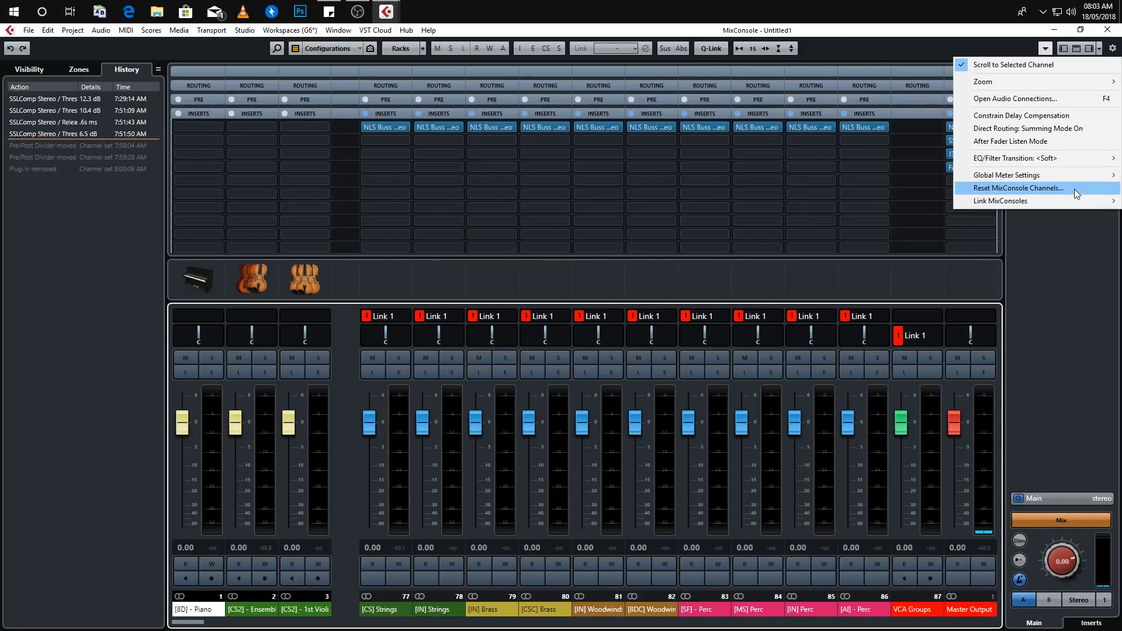
pyautogui.click(1094, 341)
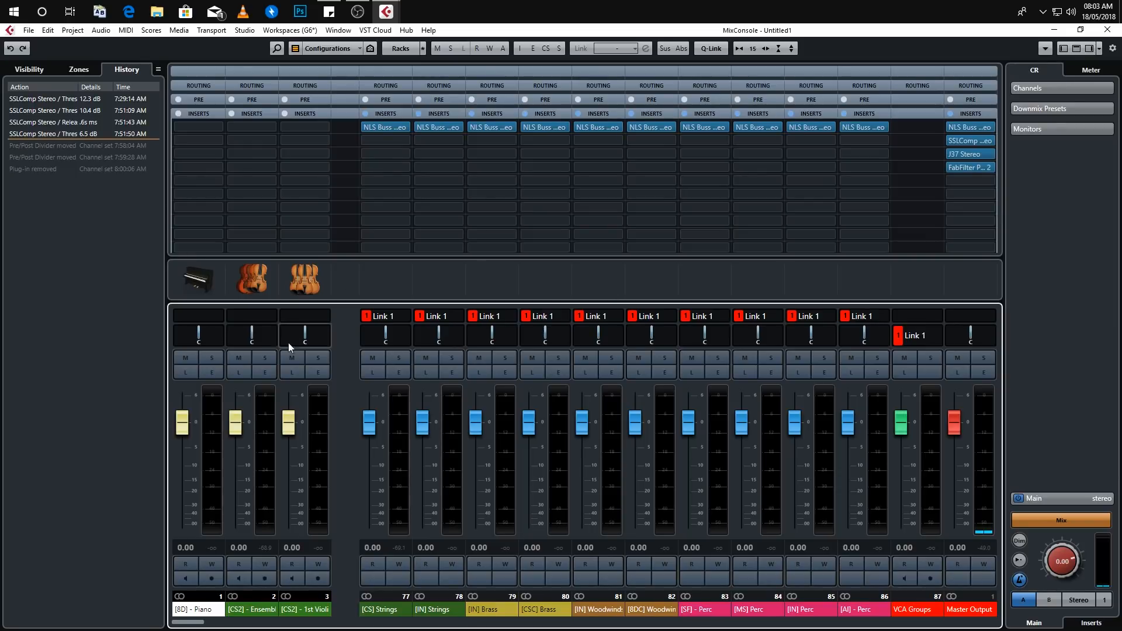
# Step: Expand the Routing rack above the MixConsole channels and show the channel visibility list instead of the history
pyautogui.moveTo(182, 623); pyautogui.dragTo(158, 596)
pyautogui.click(301, 89)
pyautogui.click(300, 84)
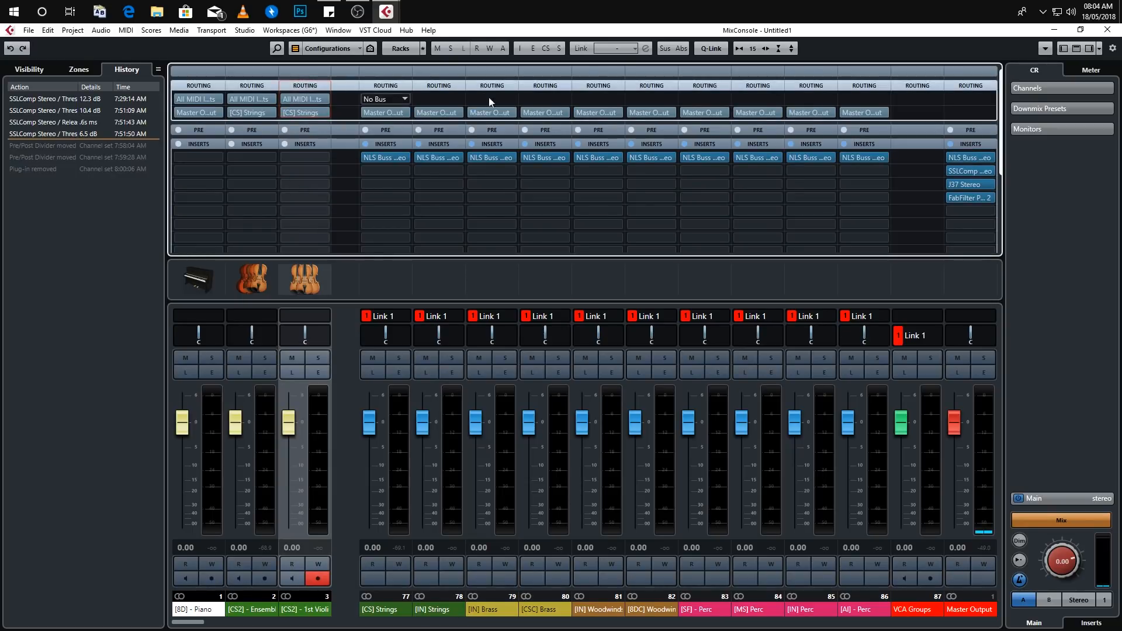
pyautogui.click(30, 69)
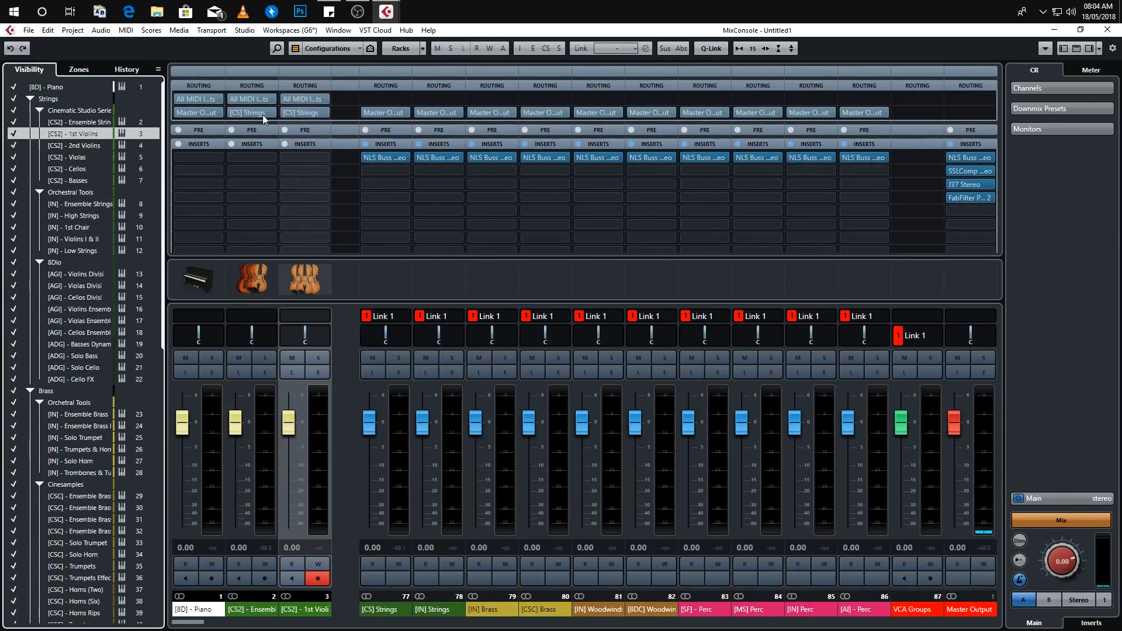
pyautogui.moveTo(187, 622)
pyautogui.mouseDown()
pyautogui.moveTo(311, 623)
pyautogui.moveTo(187, 623)
pyautogui.mouseUp()
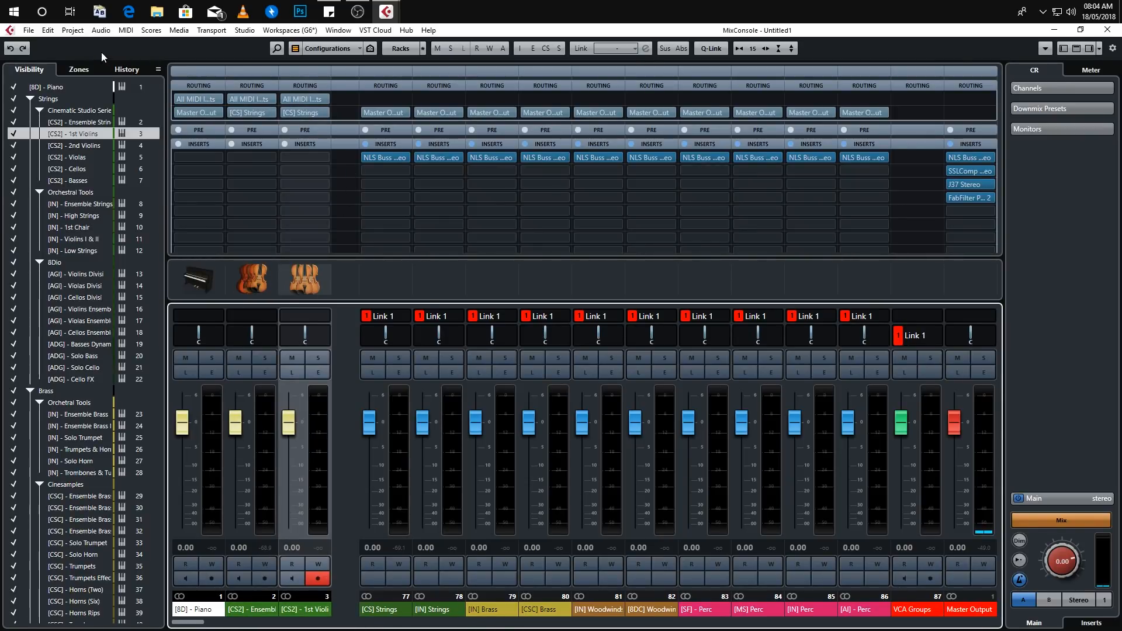
# Step: Leave the first MixConsole and open MixConsole 2
pyautogui.press('F3')
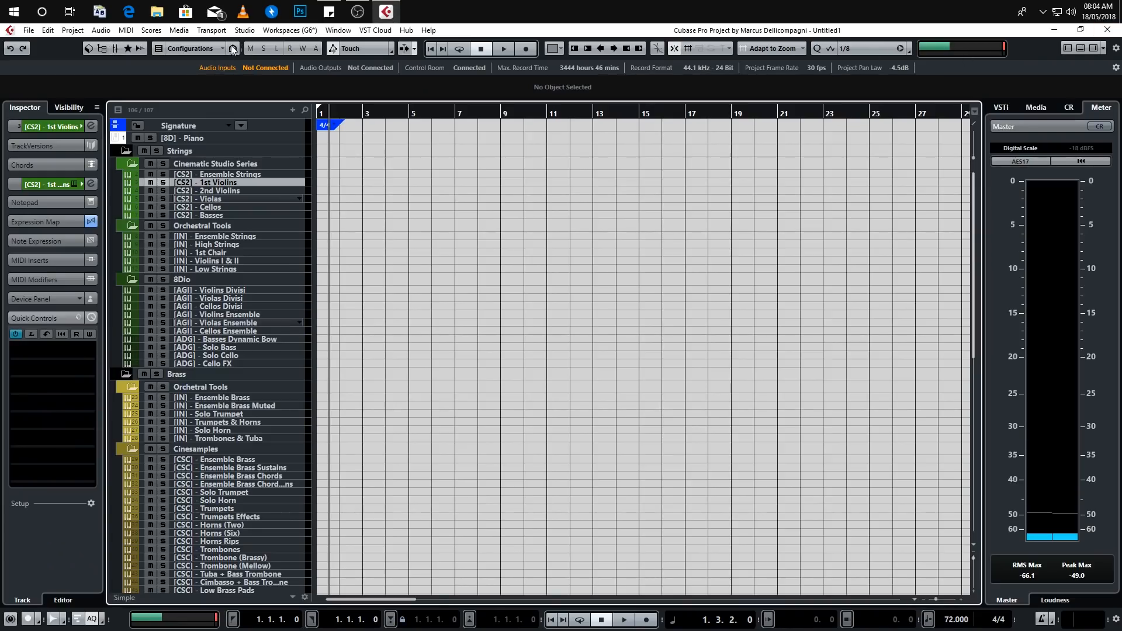
pyautogui.click(245, 31)
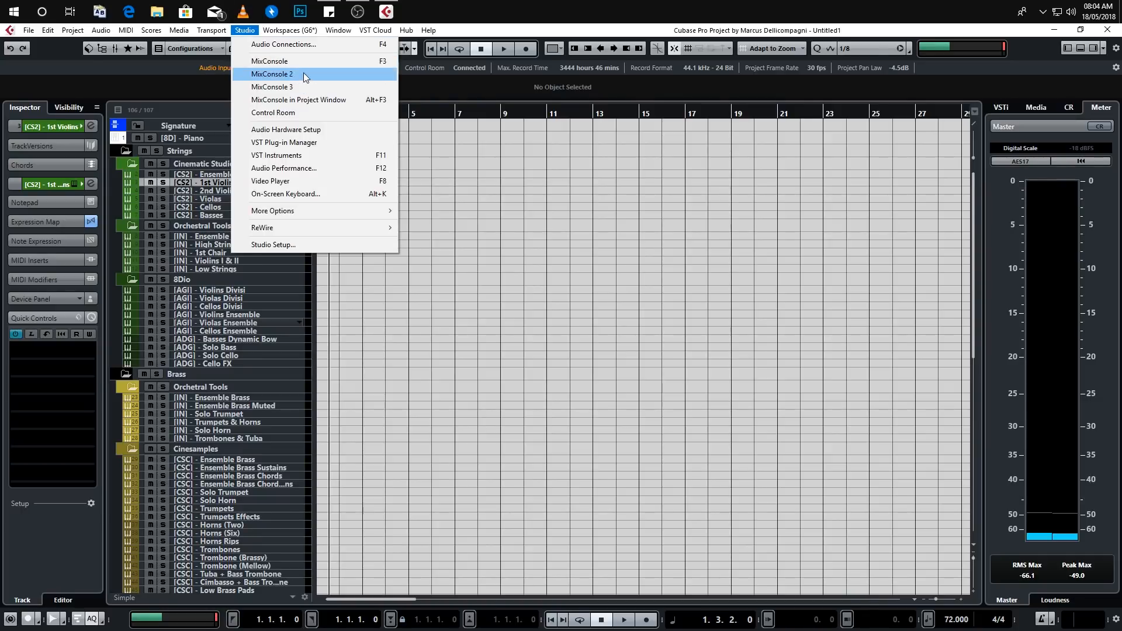
pyautogui.click(304, 75)
pyautogui.click(666, 45)
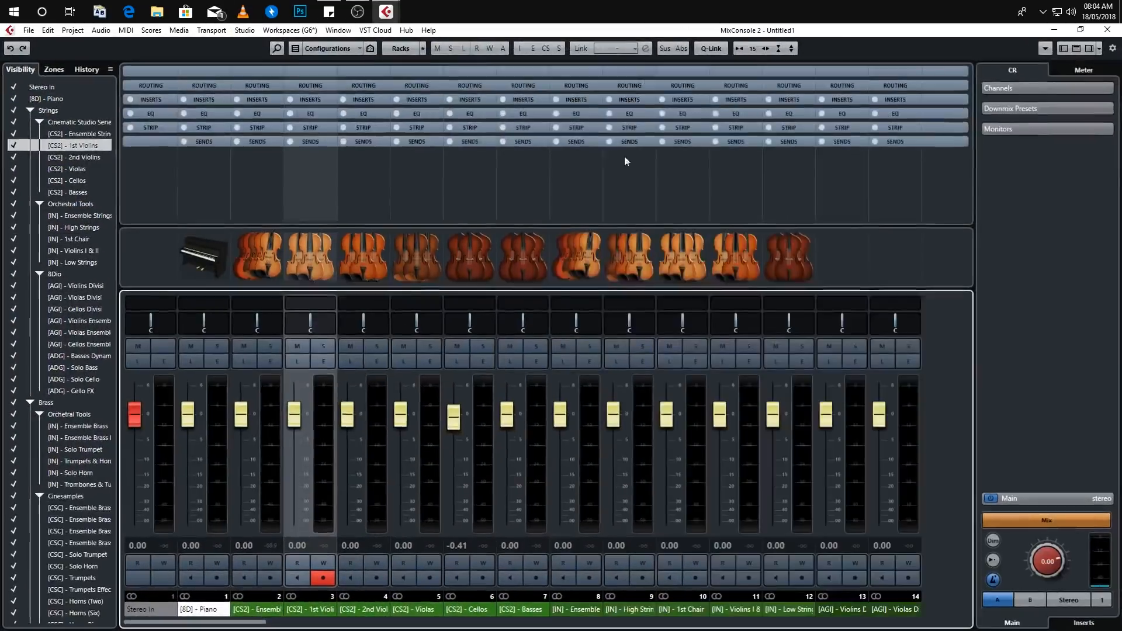
# Step: Select the channels from [CS2] - Ensemble Strings to [IN] - Low Strings and expand the Sends rack
pyautogui.click(257, 611)
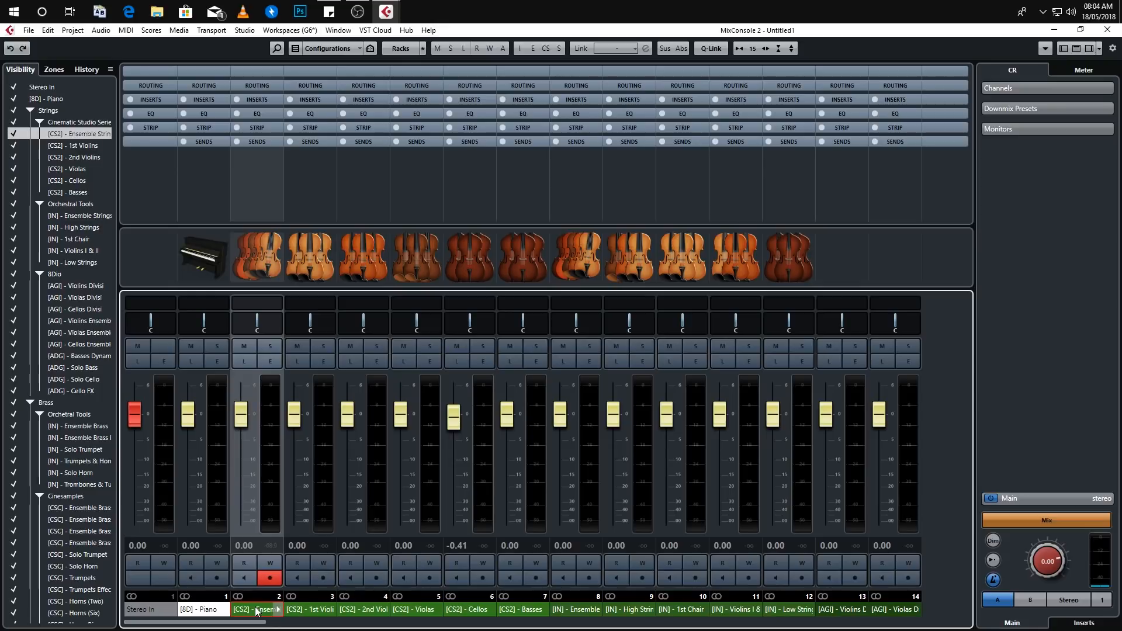
pyautogui.keyDown('shift'); pyautogui.click(790, 610); pyautogui.keyUp('shift')
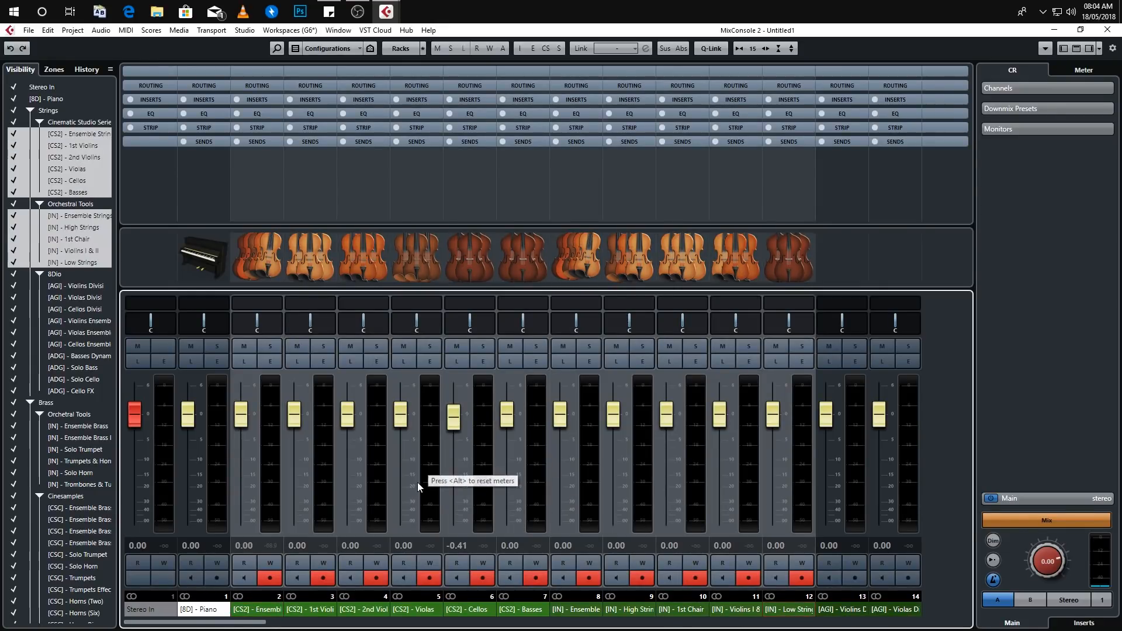
pyautogui.click(252, 141)
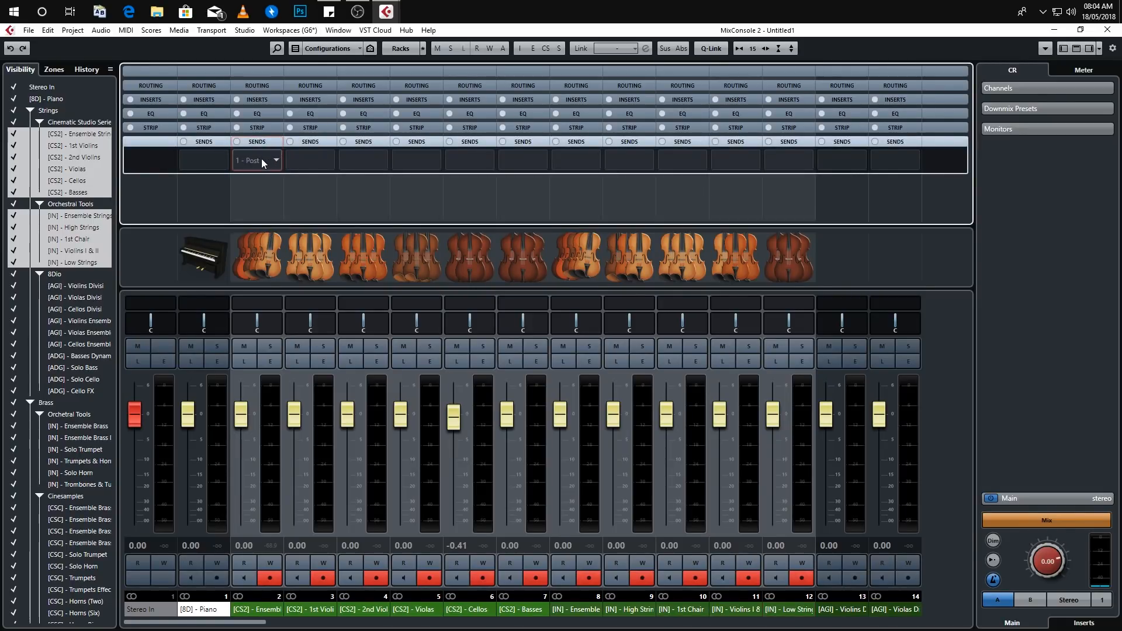
# Step: Look at the destinations for the first send slot on the Ensemble Strings and 1st Violins channels, without assigning any
pyautogui.click(259, 161)
pyautogui.click(508, 203)
pyautogui.click(324, 163)
pyautogui.click(551, 197)
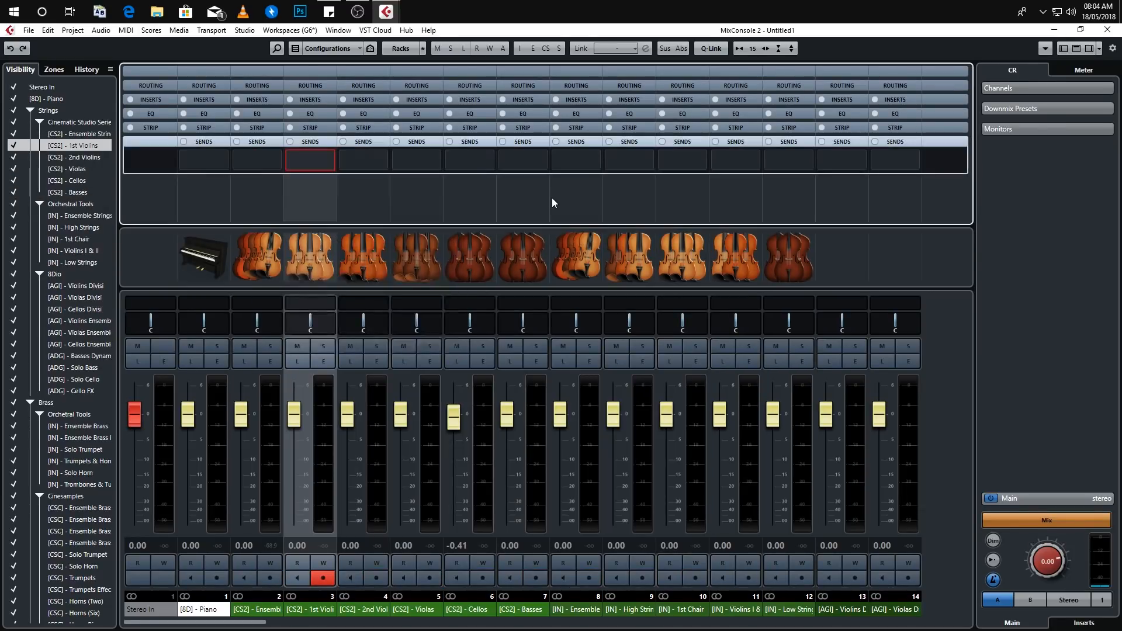
# Step: Add an FX channel with the CamelCrusher effect to the selected channels from [CS2] - Ensemble Strings to [AGI] - Violins Divisi
pyautogui.click(253, 610)
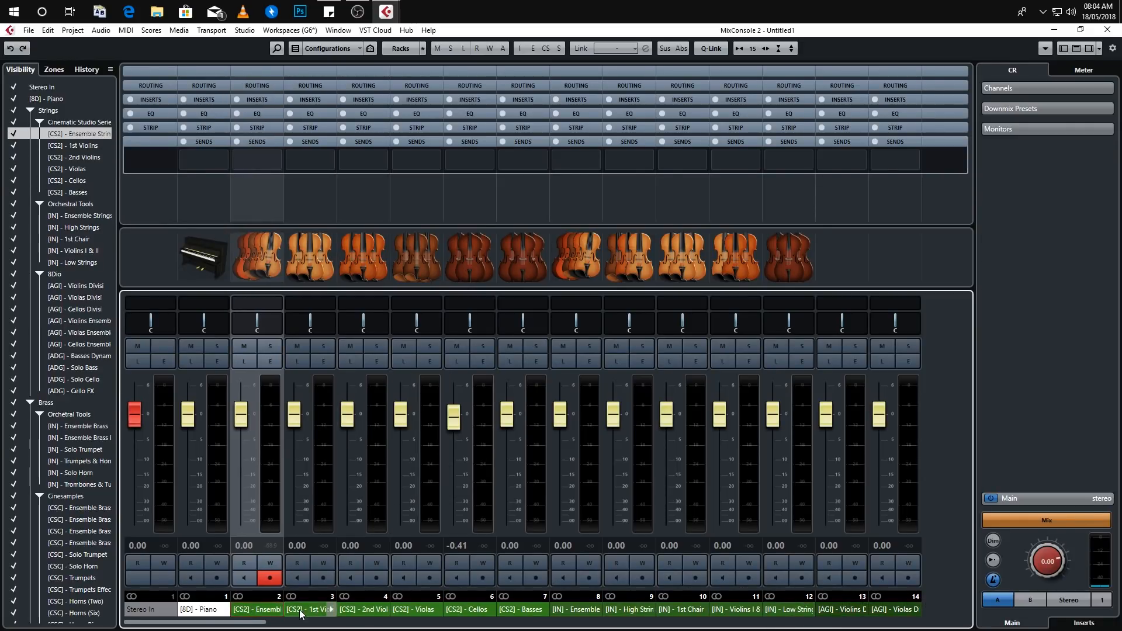
pyautogui.keyDown('shift'); pyautogui.click(833, 613); pyautogui.keyUp('shift')
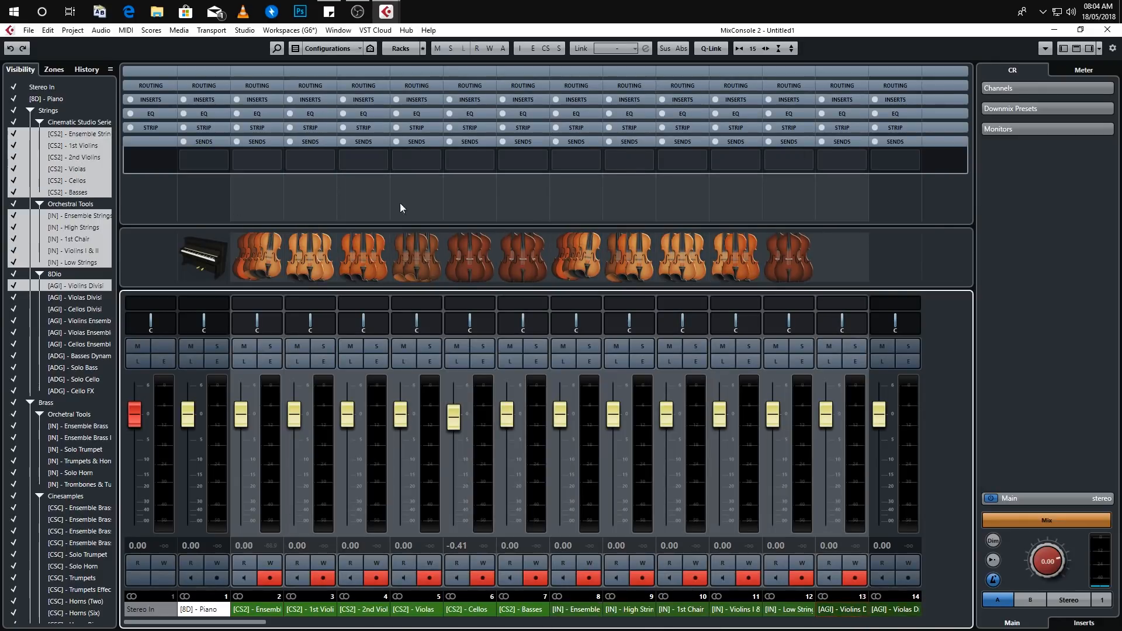
pyautogui.rightClick(523, 615)
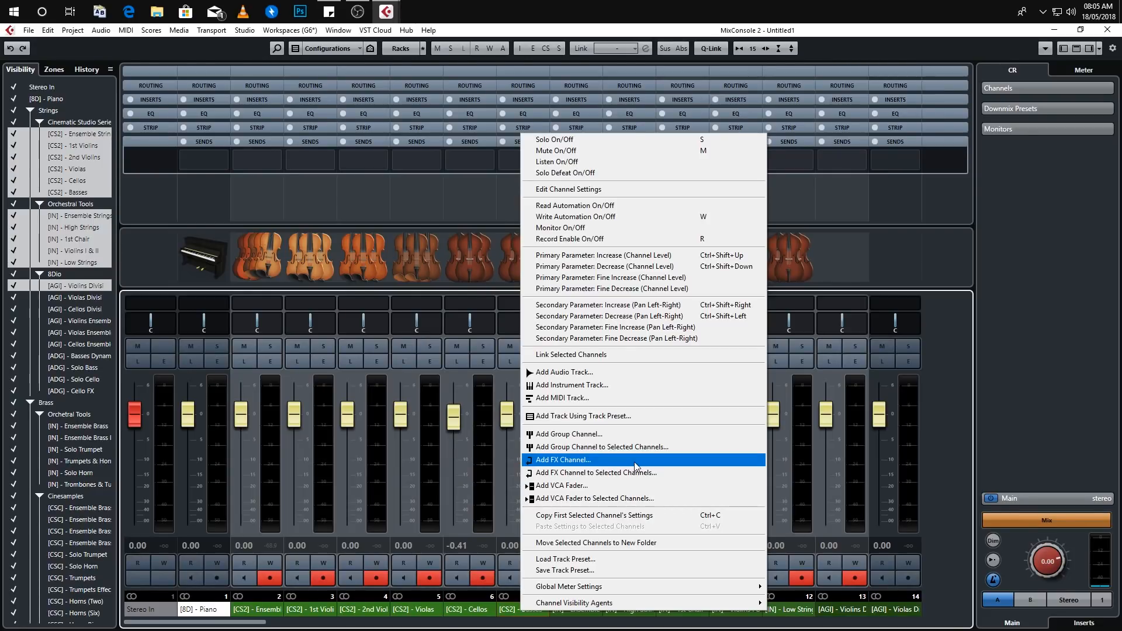
pyautogui.click(573, 477)
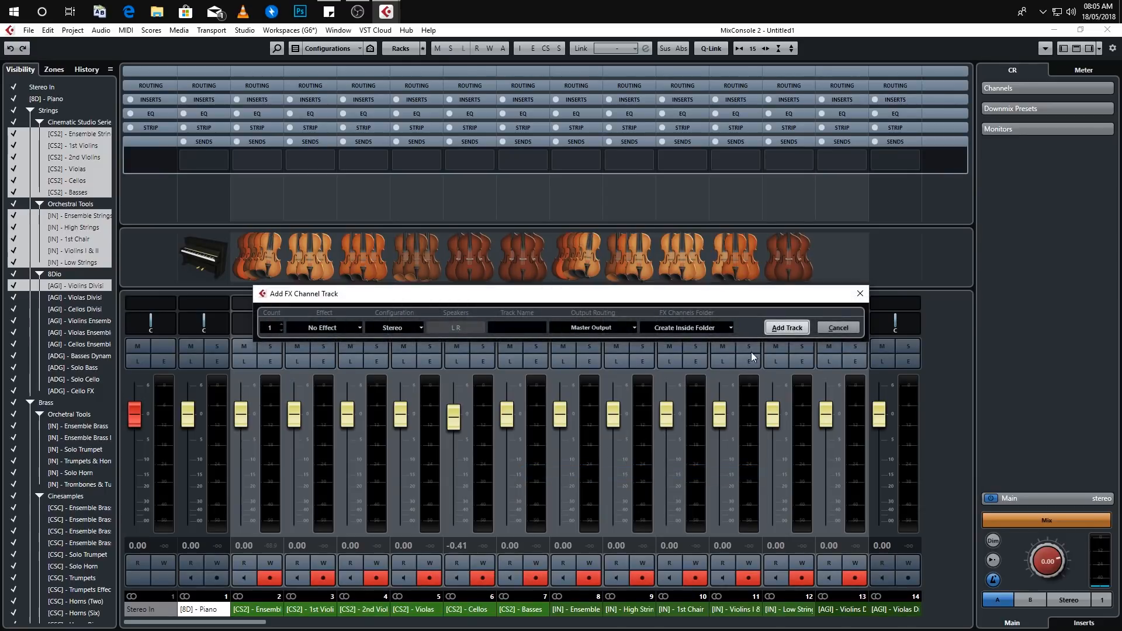
pyautogui.click(341, 330)
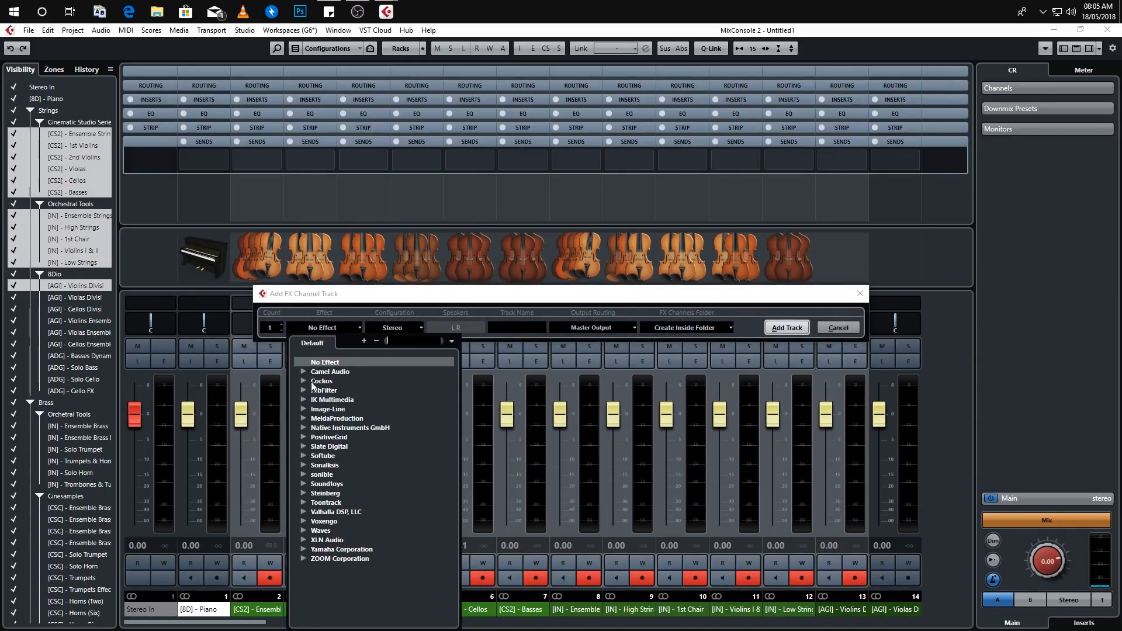
pyautogui.click(304, 371)
pyautogui.click(336, 382)
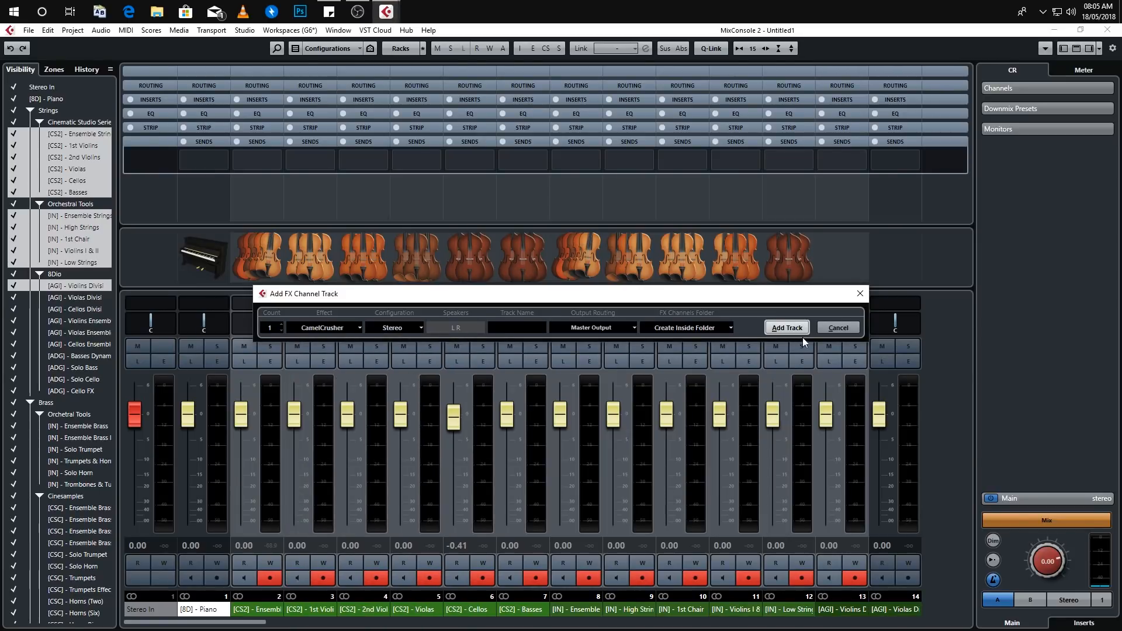
pyautogui.click(786, 327)
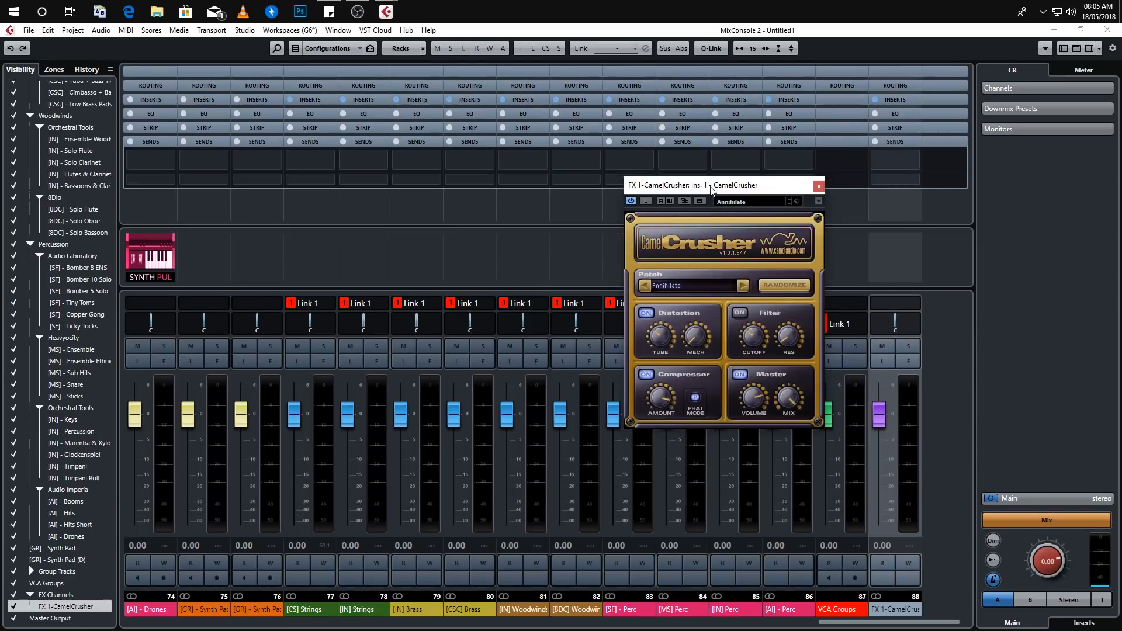
# Step: Return to the string channels to check their new FX sends and close the CamelCrusher plug-in window
pyautogui.moveTo(713, 190); pyautogui.dragTo(544, 243)
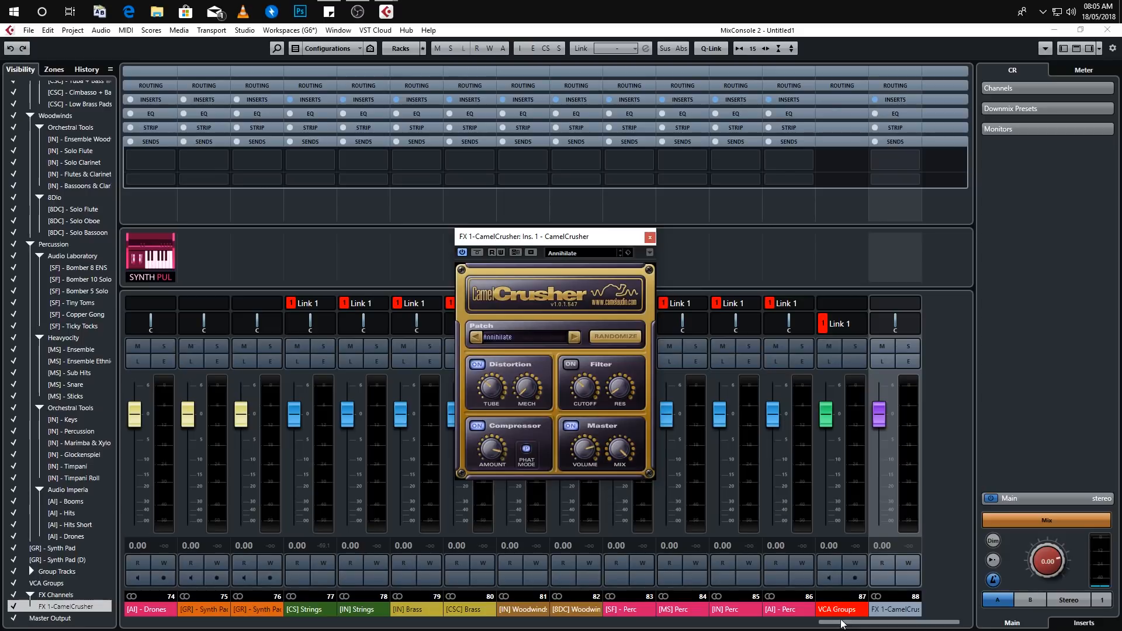
pyautogui.moveTo(836, 622); pyautogui.dragTo(140, 622)
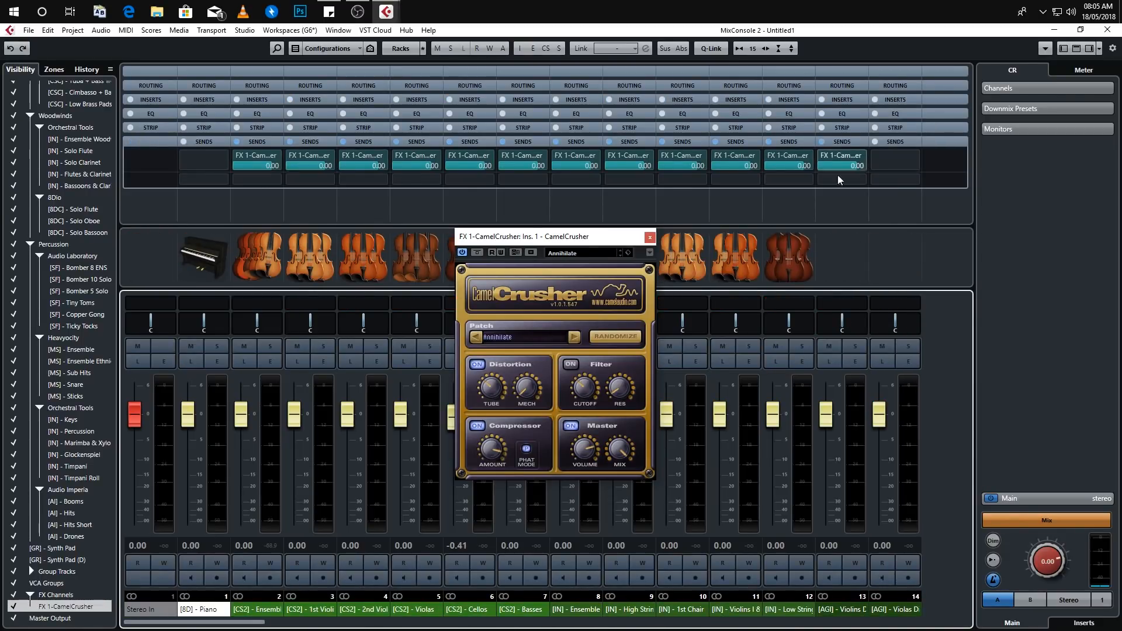
pyautogui.click(649, 238)
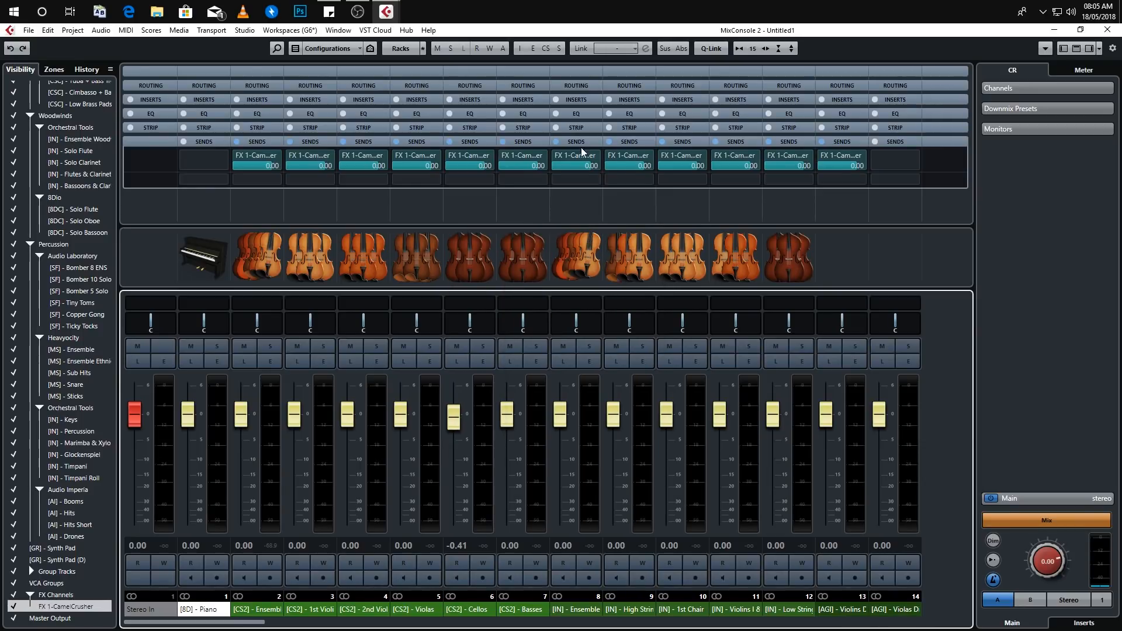
# Step: Select the channels from [CS2] - Ensemble Strings to [AGI] - Violins Divisi and lower their CamelCrusher sends together to -0.84 using Q-Link
pyautogui.click(257, 609)
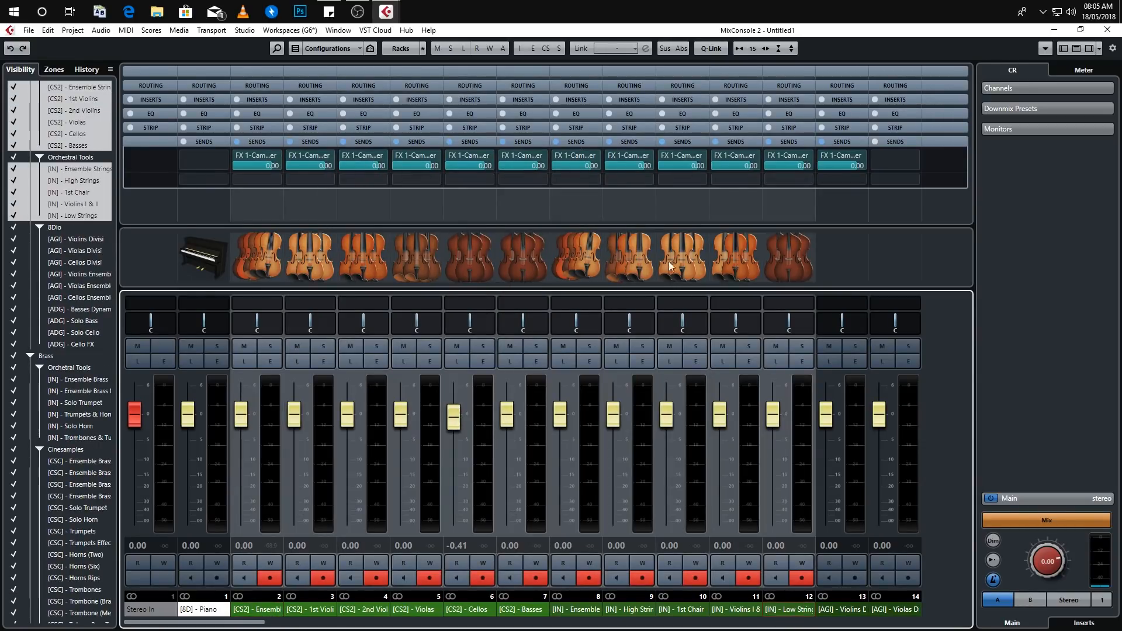
pyautogui.keyDown('shift'); pyautogui.click(840, 612); pyautogui.keyUp('shift')
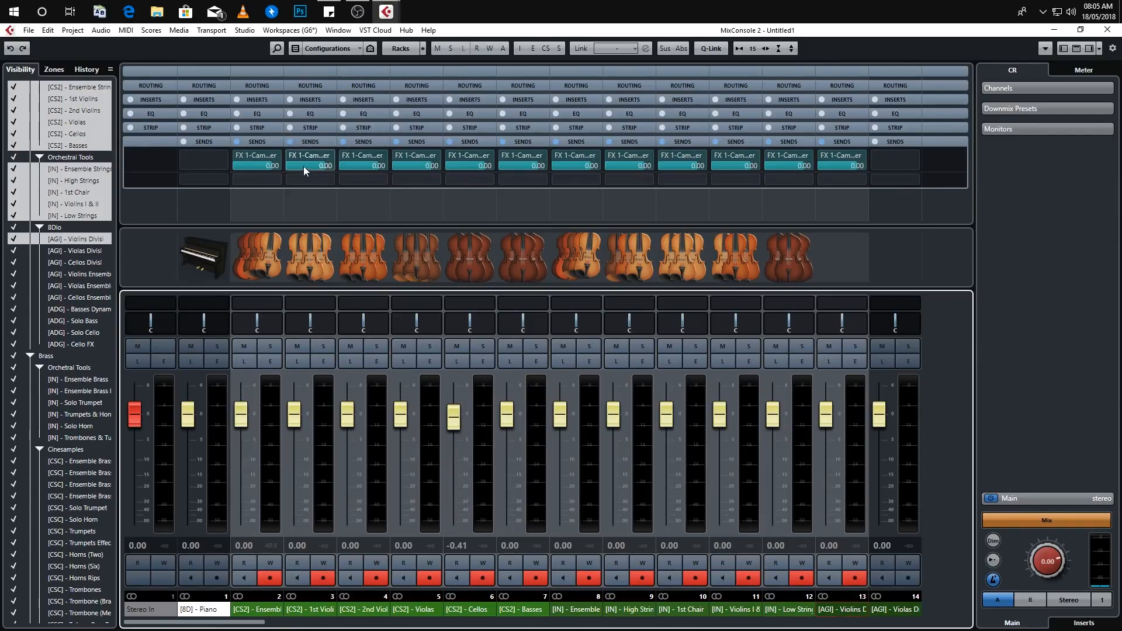
pyautogui.click(268, 167)
pyautogui.hotkey('alt', 'shift')
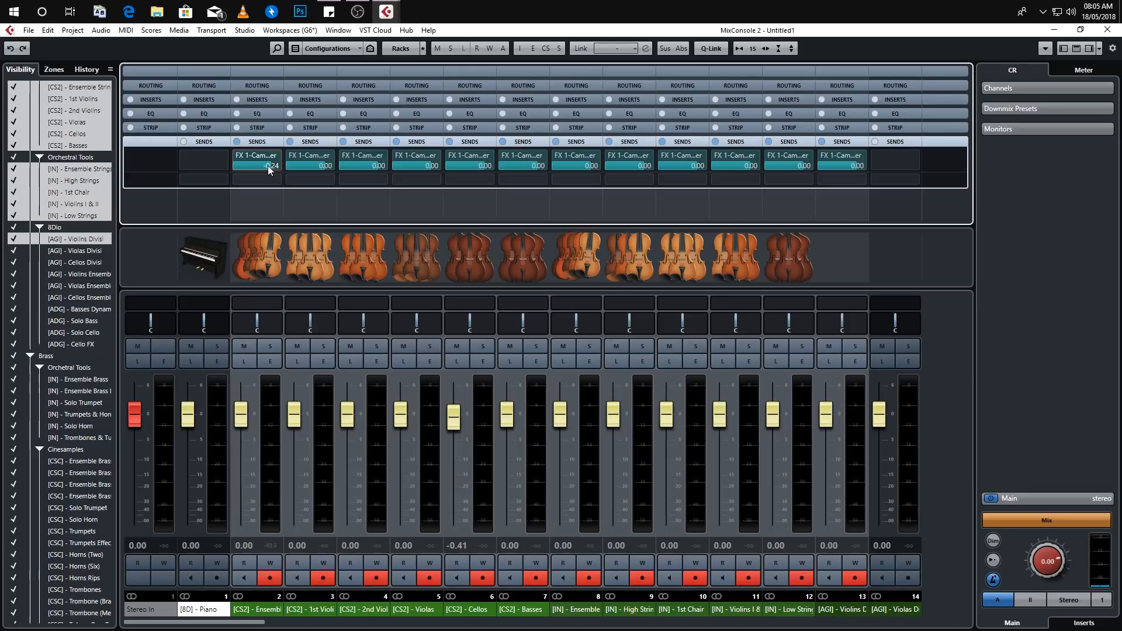
pyautogui.keyDown('ctrl'); pyautogui.click(270, 167); pyautogui.keyUp('ctrl')
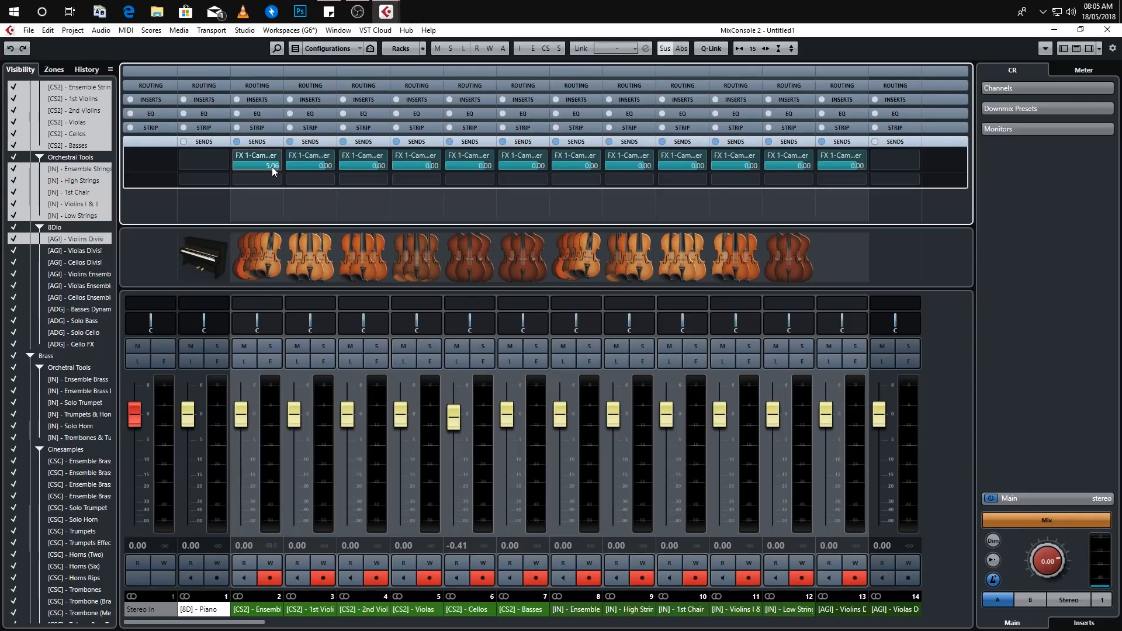
pyautogui.hotkey('alt', 'shift')
pyautogui.moveTo(268, 167)
pyautogui.mouseDown()
pyautogui.moveTo(248, 165)
pyautogui.moveTo(265, 166)
pyautogui.mouseUp()
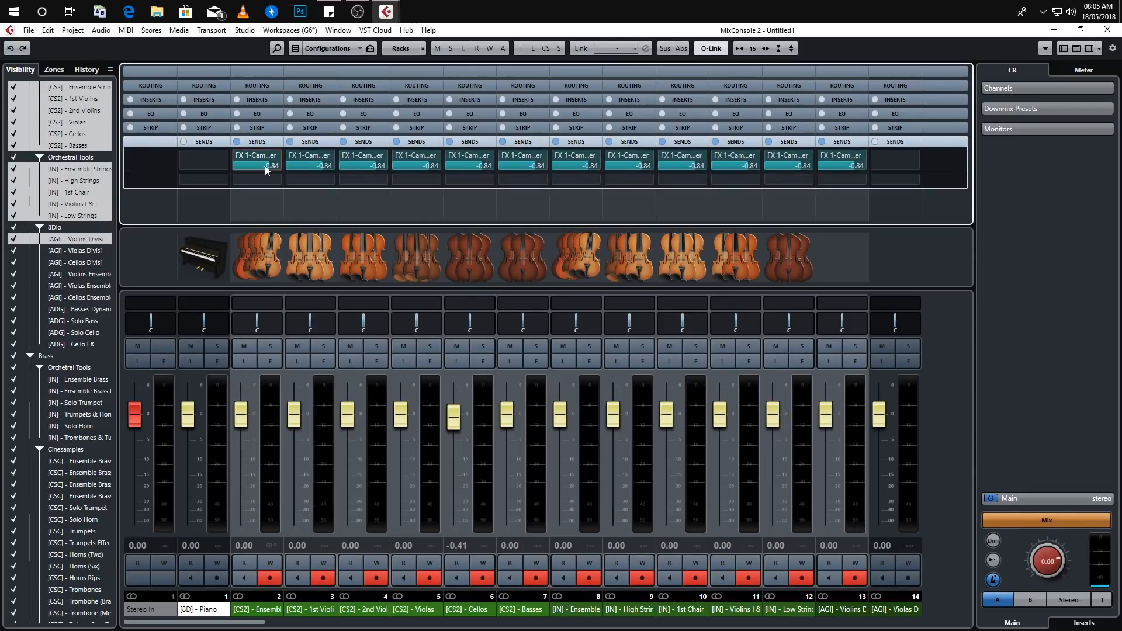
# Step: Reset the CamelCrusher sends on individual string channels to 0.00 and use Q-Link to lower all the selected channels' sends to -3.72
pyautogui.keyDown('ctrl'); pyautogui.click(270, 169); pyautogui.keyUp('ctrl')
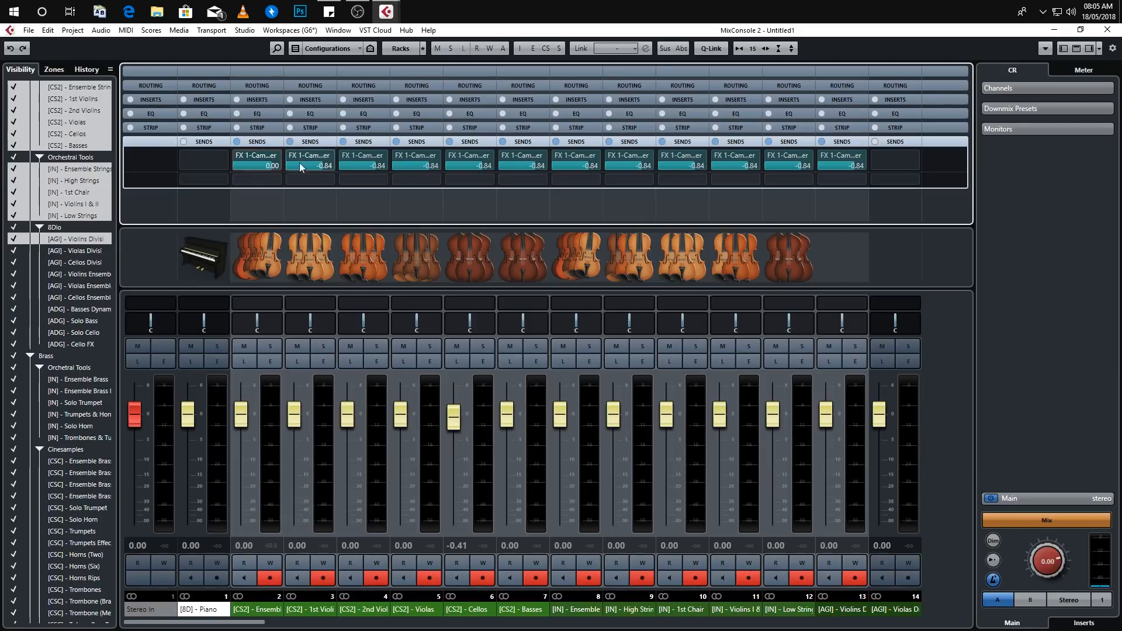
pyautogui.keyDown('ctrl'); pyautogui.click(314, 166); pyautogui.keyUp('ctrl')
pyautogui.keyDown('ctrl'); pyautogui.click(364, 167); pyautogui.keyUp('ctrl')
pyautogui.keyDown('ctrl'); pyautogui.click(422, 167); pyautogui.keyUp('ctrl')
pyautogui.keyDown('ctrl'); pyautogui.click(487, 167); pyautogui.keyUp('ctrl')
pyautogui.keyDown('ctrl'); pyautogui.click(535, 166); pyautogui.keyUp('ctrl')
pyautogui.keyDown('ctrl'); pyautogui.click(586, 168); pyautogui.keyUp('ctrl')
pyautogui.keyDown('ctrl'); pyautogui.click(734, 167); pyautogui.keyUp('ctrl')
pyautogui.keyDown('ctrl'); pyautogui.click(793, 165); pyautogui.keyUp('ctrl')
pyautogui.keyDown('ctrl'); pyautogui.click(841, 166); pyautogui.keyUp('ctrl')
pyautogui.moveTo(363, 166); pyautogui.dragTo(322, 198)
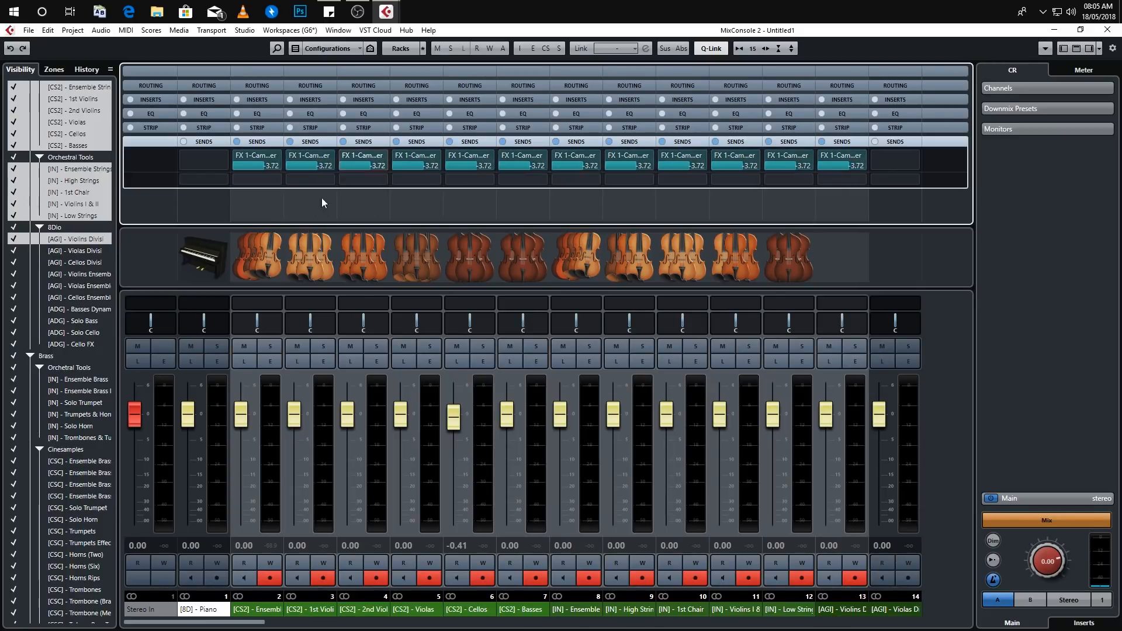
# Step: Try the linked Inserts rack, solo and mute controls on the selected string channels, switching each on and off again
pyautogui.click(247, 153)
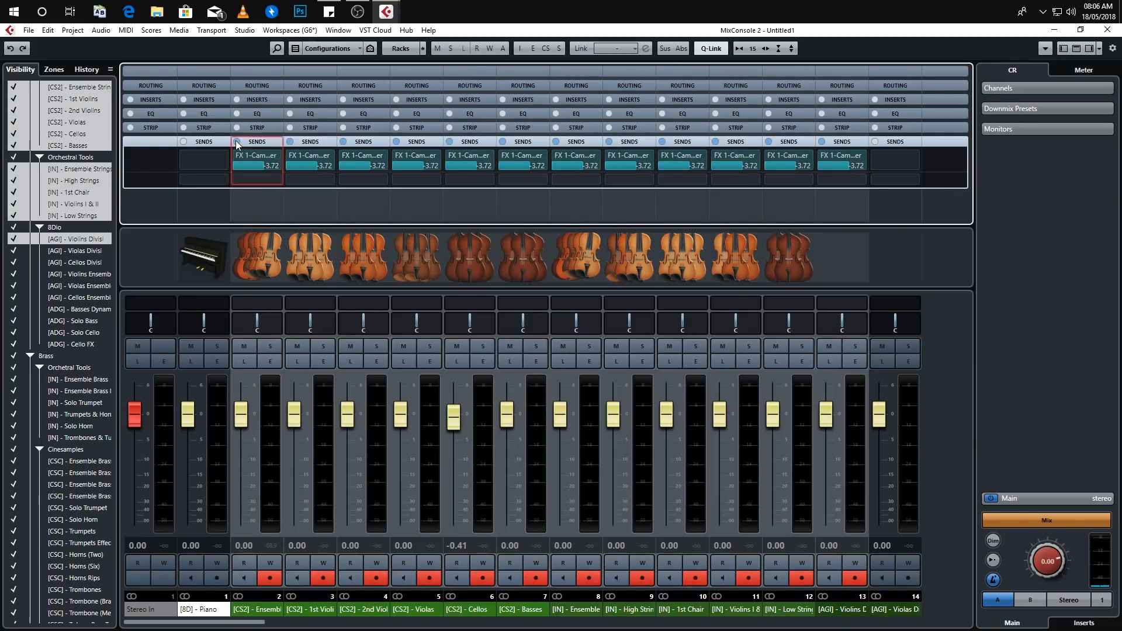
pyautogui.click(264, 99)
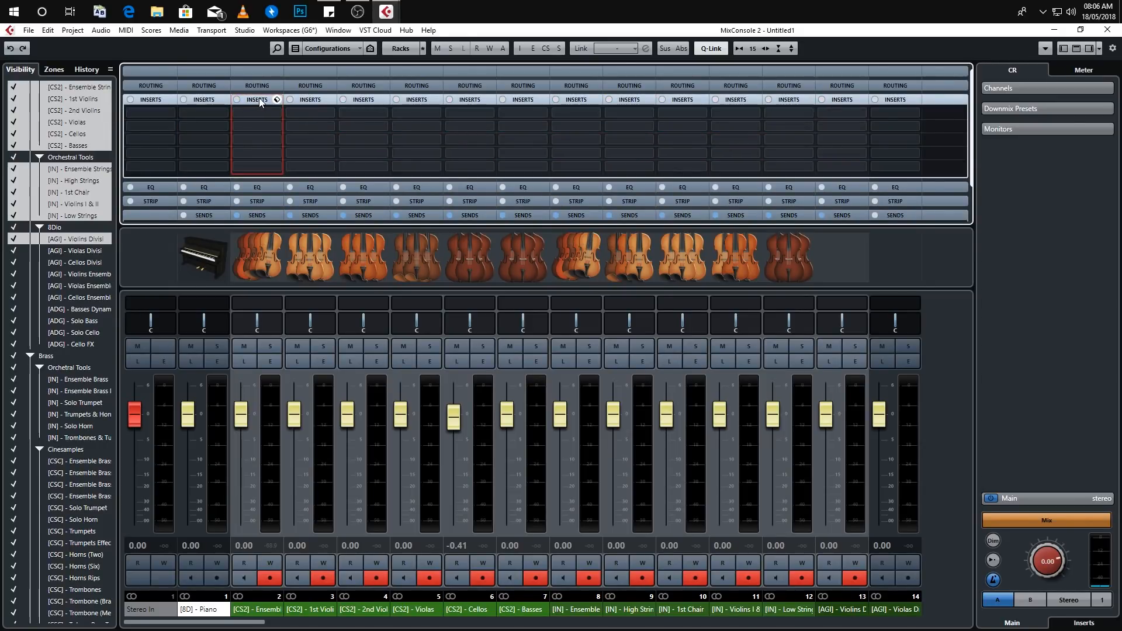
pyautogui.click(260, 100)
pyautogui.click(267, 346)
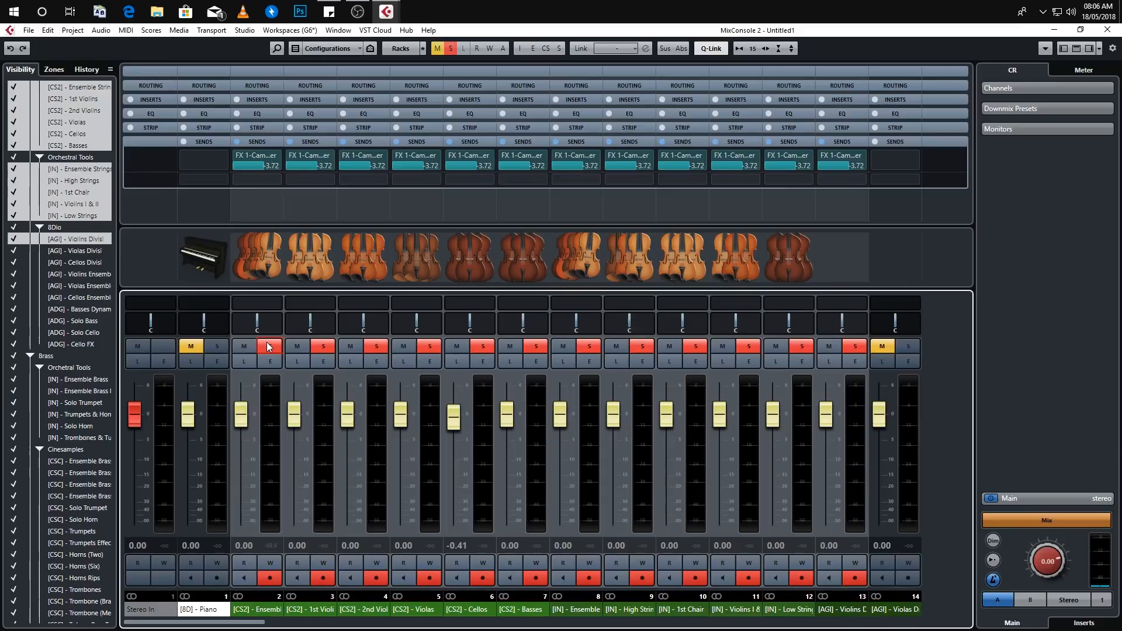
pyautogui.click(267, 345)
pyautogui.click(241, 344)
pyautogui.click(241, 344)
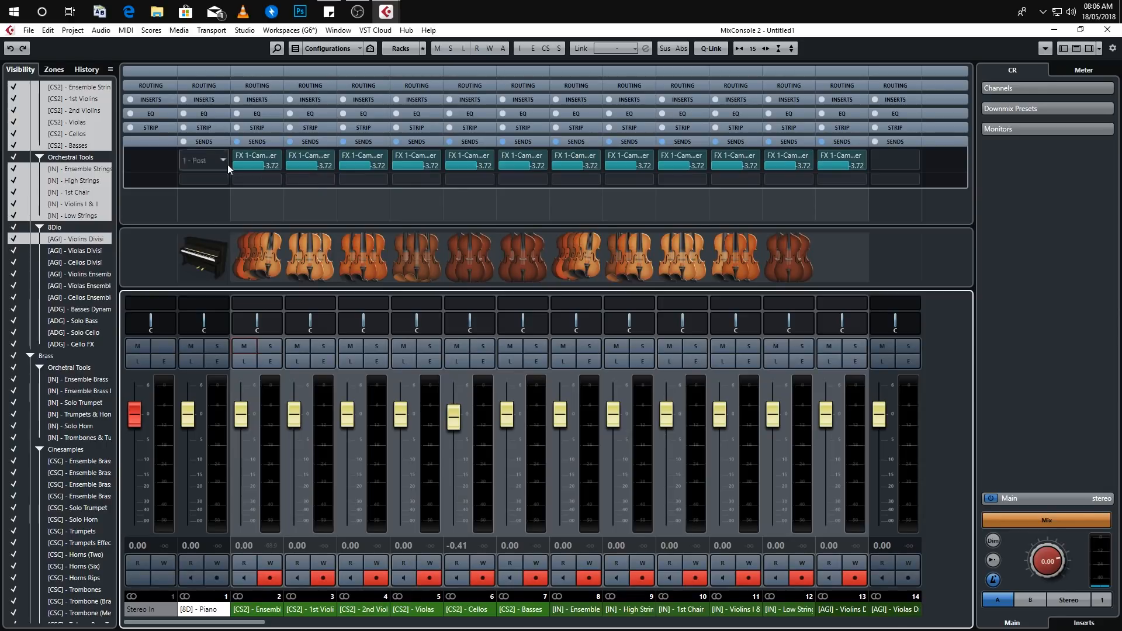
# Step: Expand the Inserts rack and load CamelCrusher into the first insert slot of all the selected string channels
pyautogui.click(263, 100)
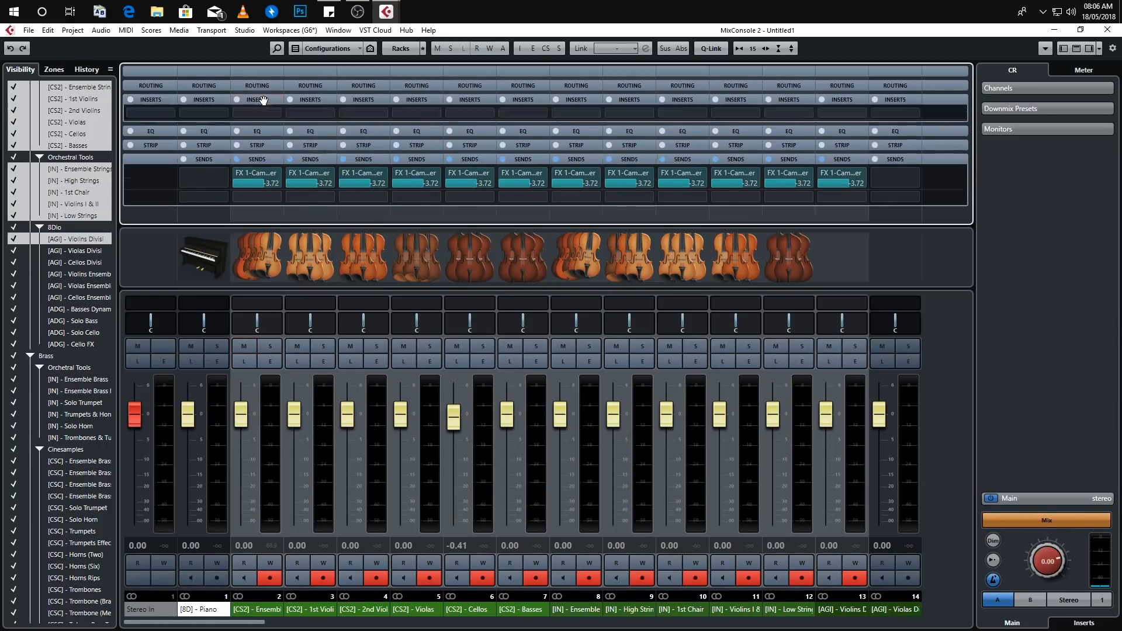
pyautogui.click(275, 111)
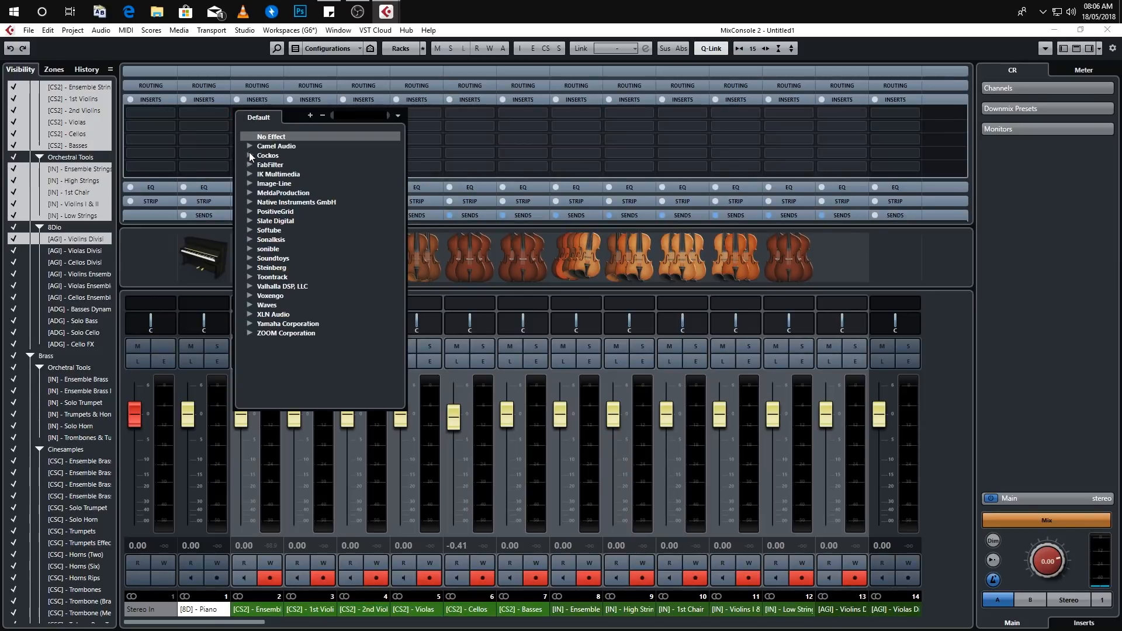
pyautogui.press('Escape')
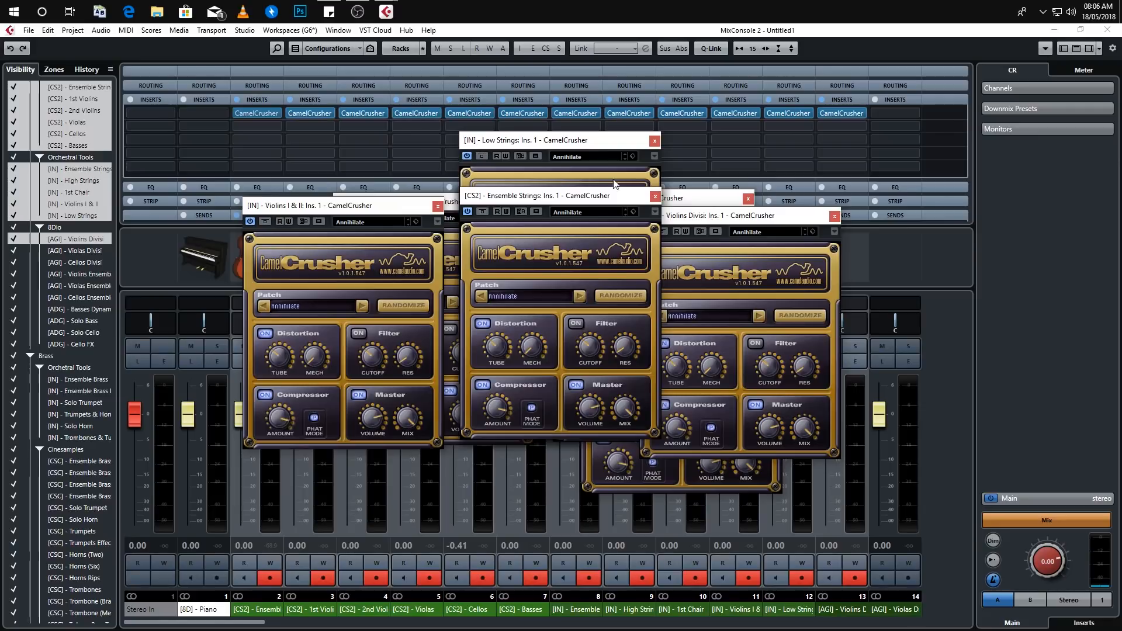
# Step: Close the Low Strings CamelCrusher window and try the Mech and Volume knobs on the [IN] - Violins I & II instance
pyautogui.click(655, 141)
pyautogui.click(278, 359)
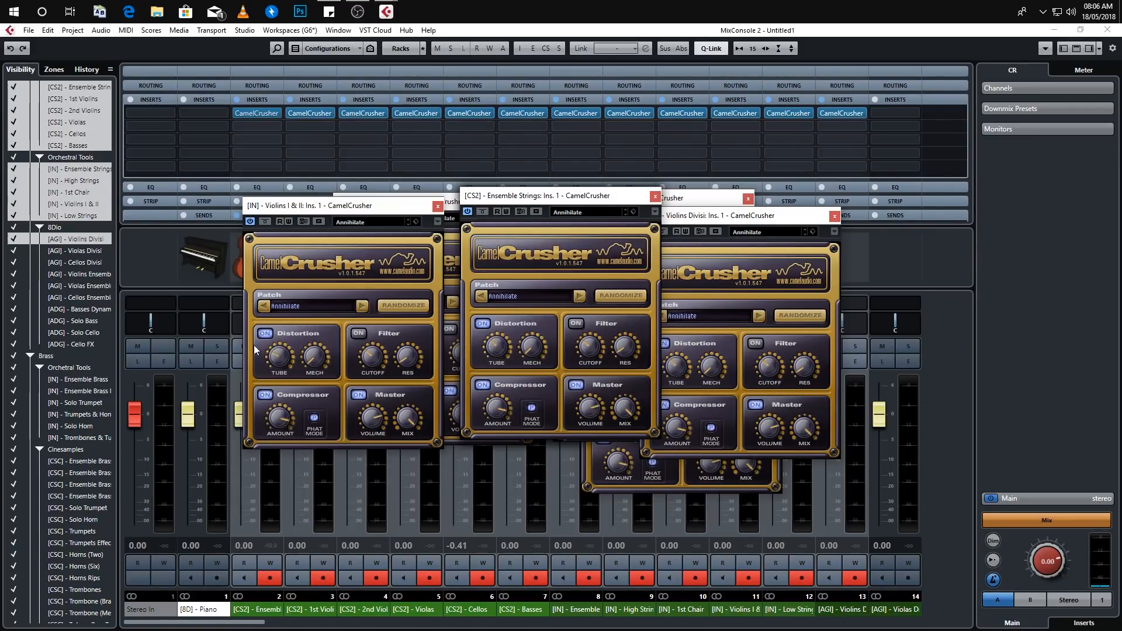
pyautogui.moveTo(322, 361); pyautogui.dragTo(329, 360)
pyautogui.moveTo(379, 424); pyautogui.dragTo(370, 360)
# Step: Close CamelCrusher plug-in windows, including those for Violins Divisi, [CS2] - Ensemble Strings, Violins I & II and 1st Chair
pyautogui.click(835, 217)
pyautogui.click(748, 199)
pyautogui.click(775, 252)
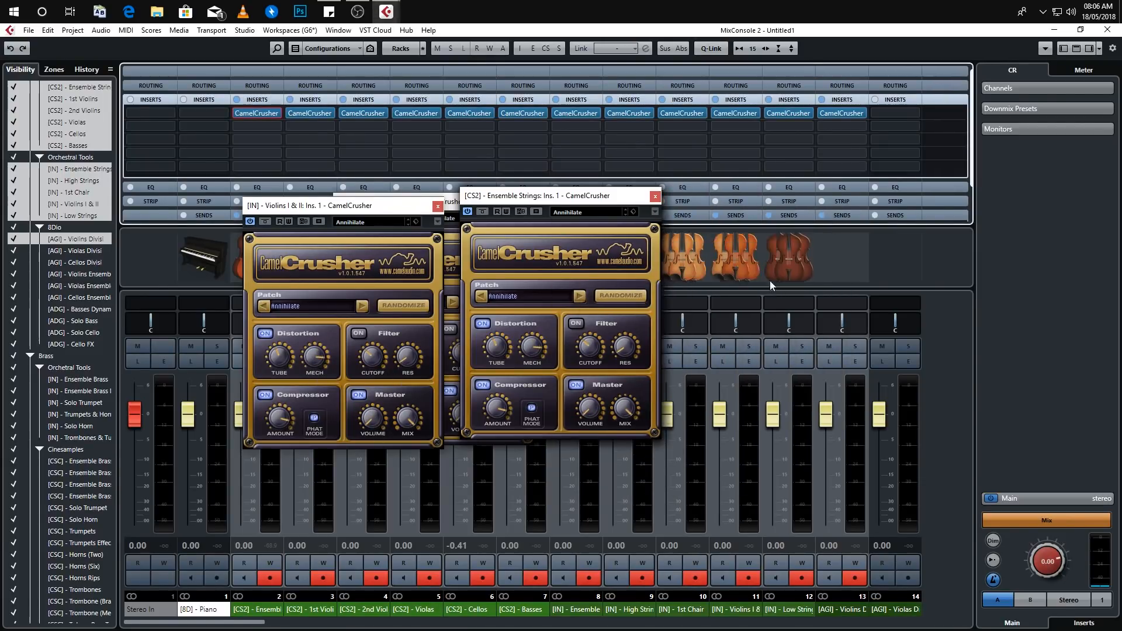
pyautogui.click(655, 195)
pyautogui.click(437, 206)
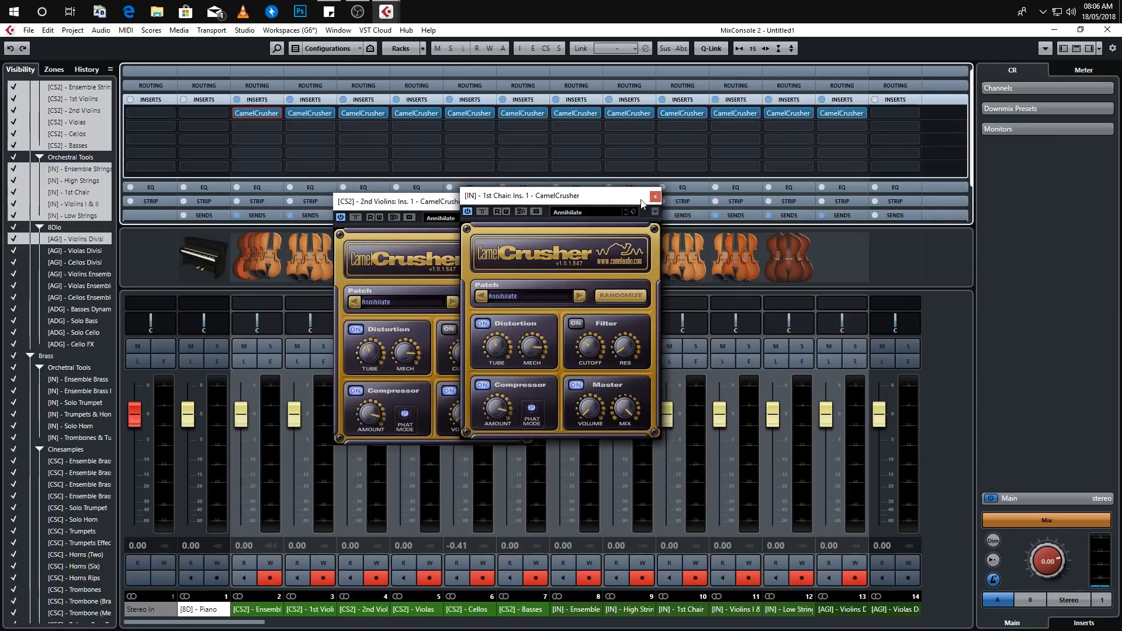
pyautogui.click(655, 196)
# Step: Set the first insert slot of the selected string channels to No Effect, discarding the changes made to the CamelCrusher instances
pyautogui.click(264, 112)
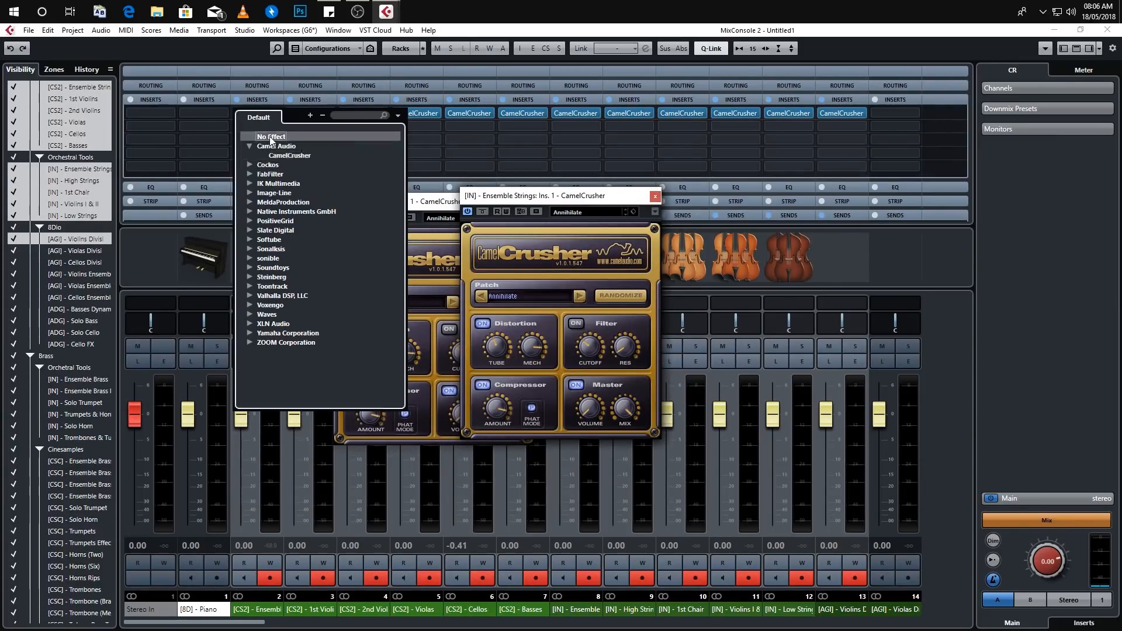
pyautogui.click(270, 138)
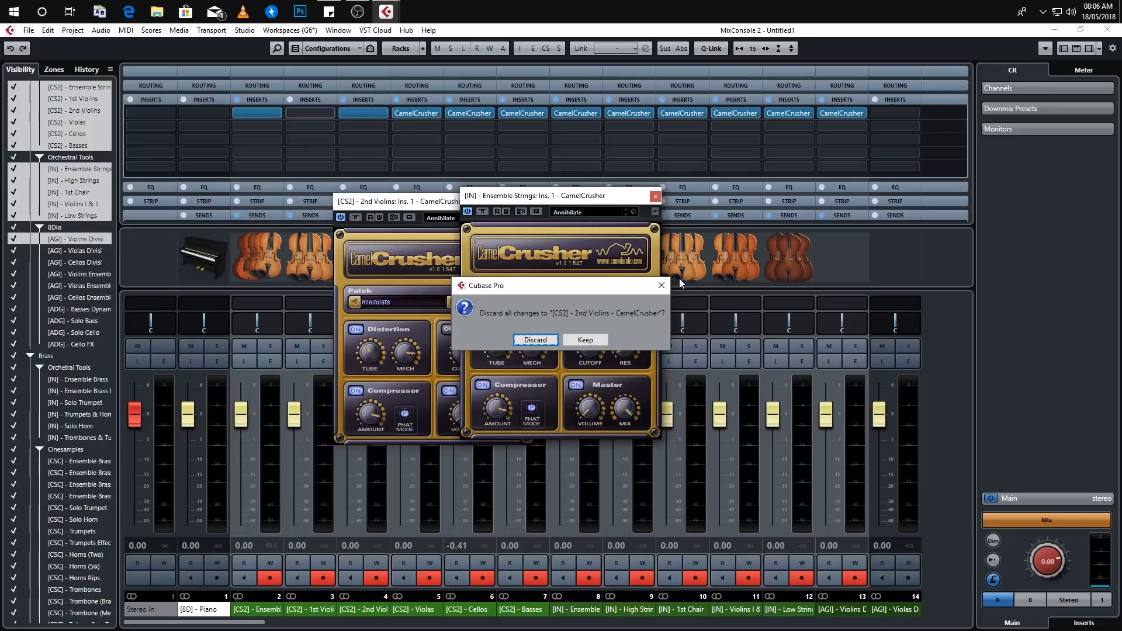
pyautogui.click(537, 341)
pyautogui.click(538, 342)
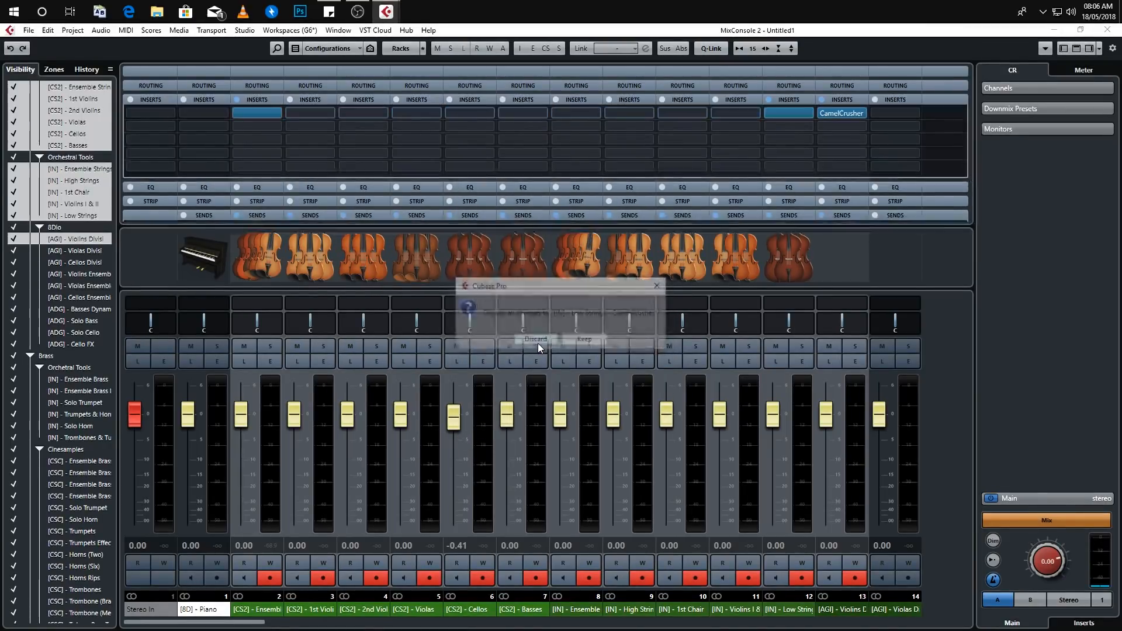
pyautogui.click(538, 343)
pyautogui.click(904, 139)
pyautogui.click(734, 153)
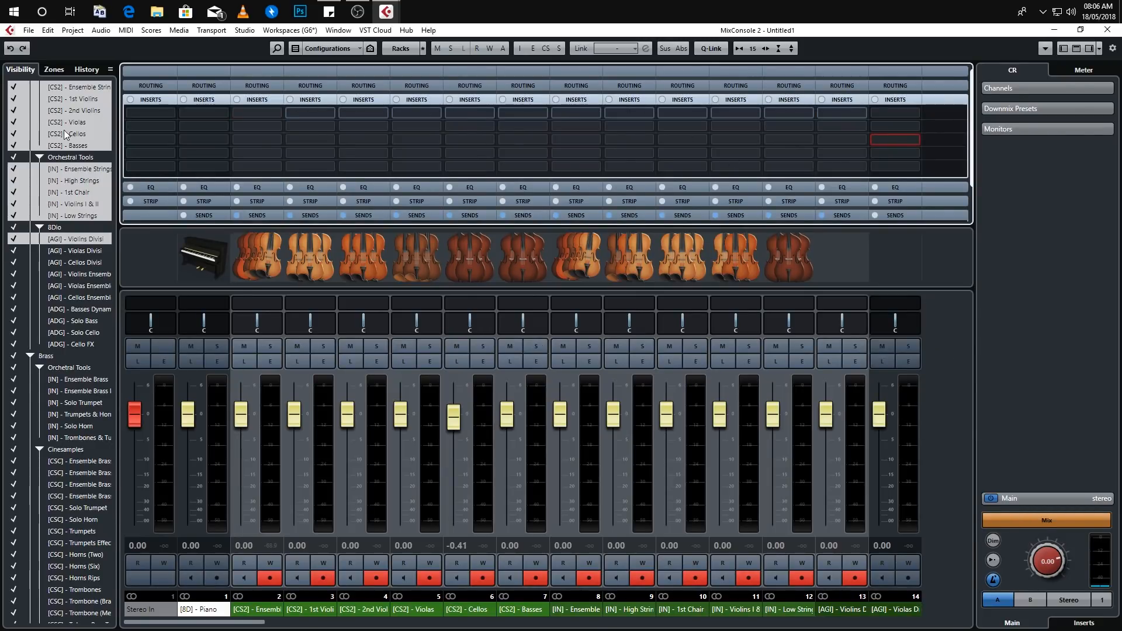
# Step: Look at the FX chain preset options for the [CS2] - 2nd Violins inserts and open that channel's Channel Settings window
pyautogui.hotkey('alt', 'Tab')
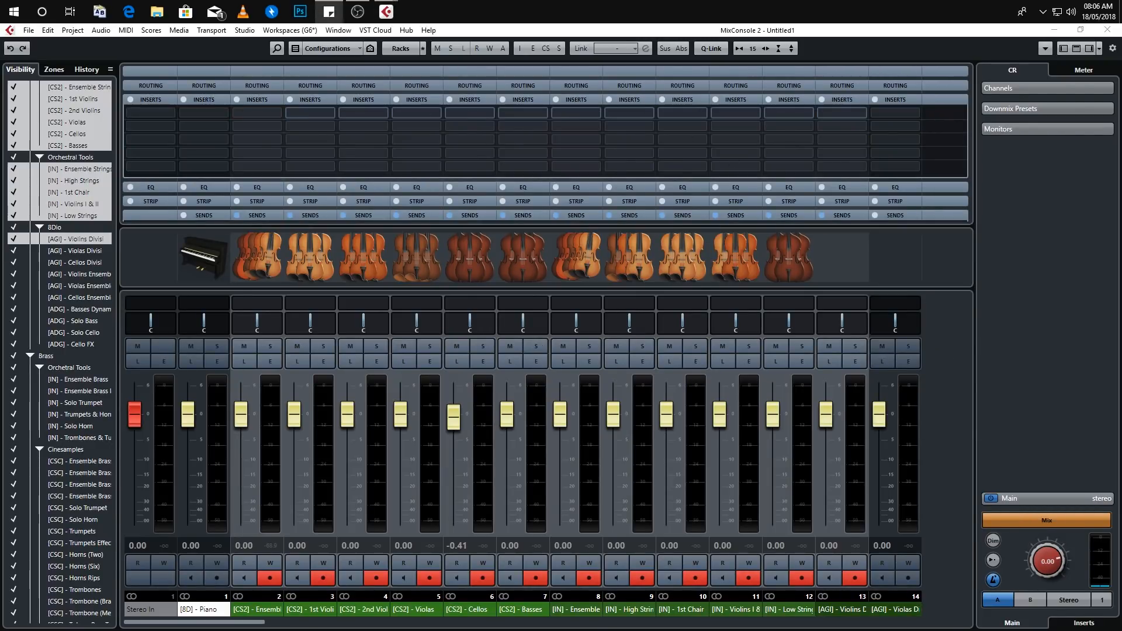
pyautogui.click(380, 100)
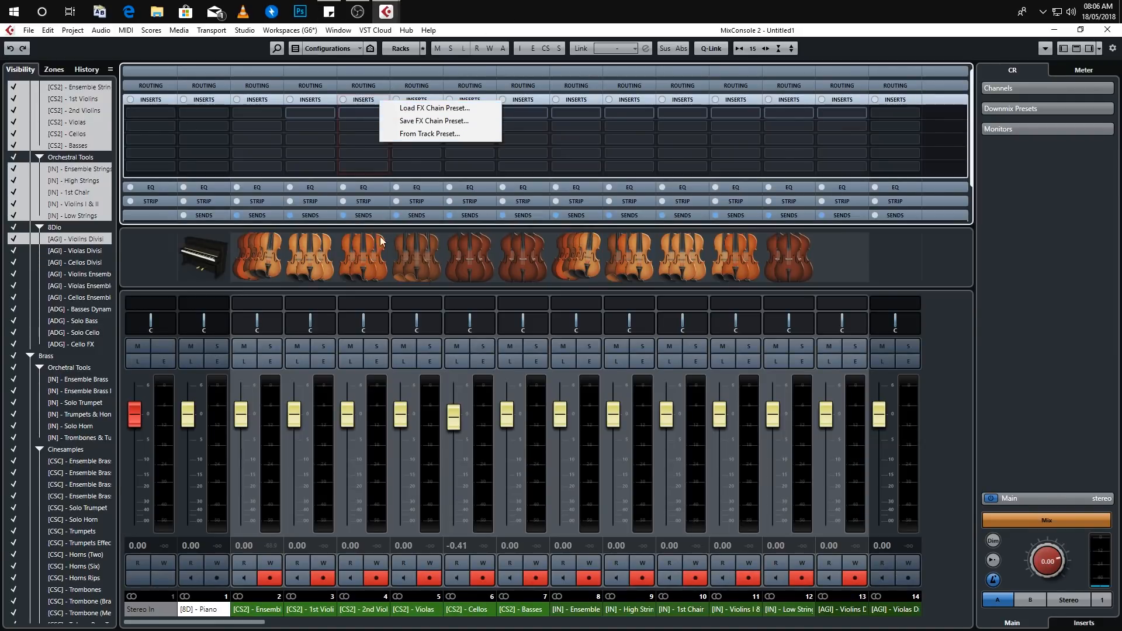
pyautogui.click(377, 364)
pyautogui.click(377, 363)
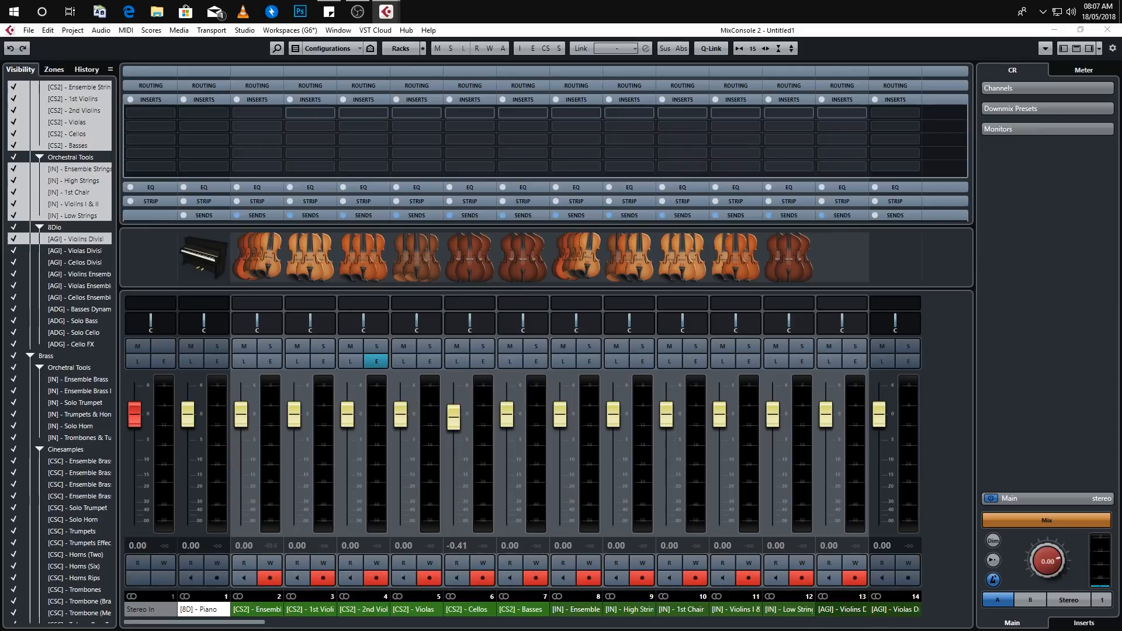
pyautogui.moveTo(594, 226)
pyautogui.mouseDown()
pyautogui.moveTo(697, 102)
pyautogui.moveTo(576, 221)
pyautogui.mouseUp()
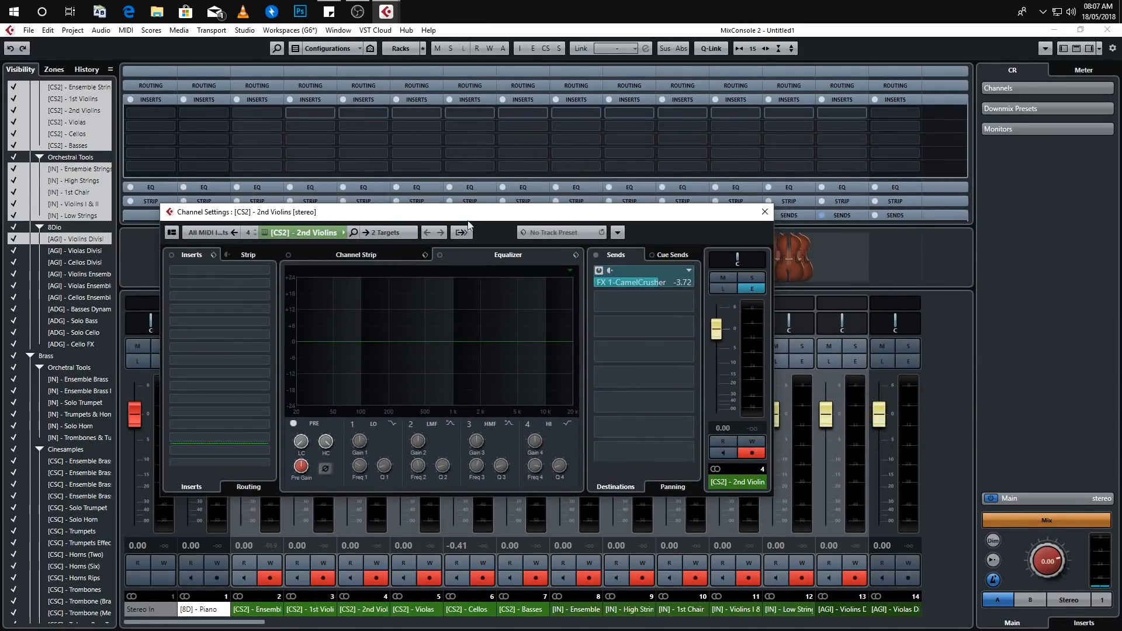
# Step: Move the [CS2] - 2nd Violins Channel Settings window and look at its equalizer, channel strip and the strip preset browser
pyautogui.moveTo(321, 212); pyautogui.dragTo(392, 176)
pyautogui.click(646, 220)
pyautogui.click(657, 229)
pyautogui.click(359, 214)
pyautogui.click(466, 219)
pyautogui.click(497, 219)
pyautogui.click(516, 231)
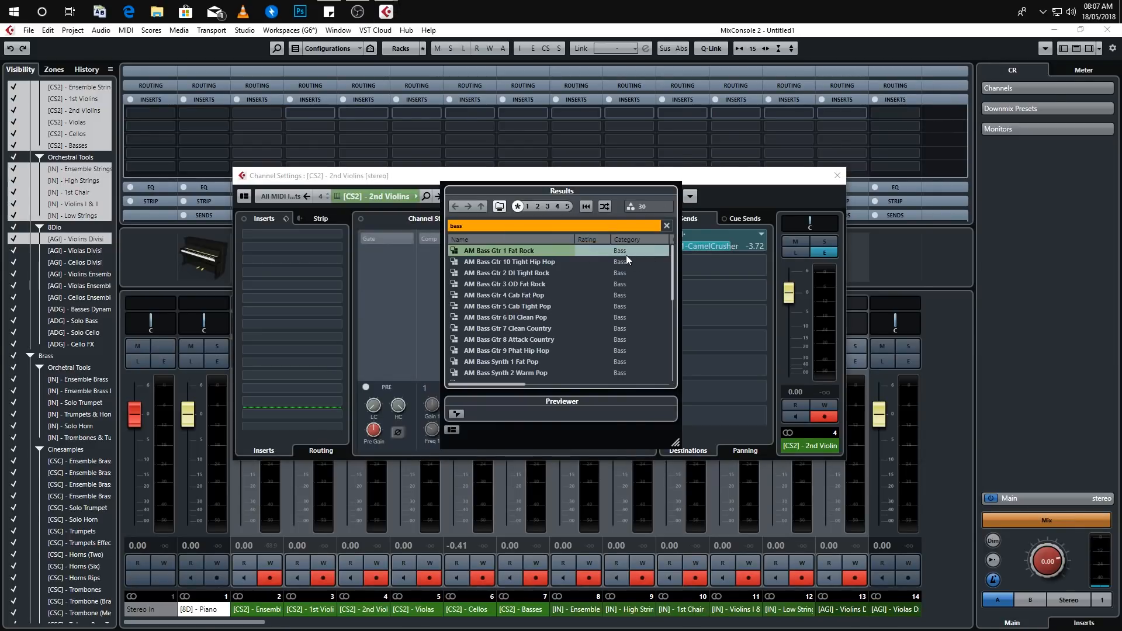
pyautogui.click(363, 305)
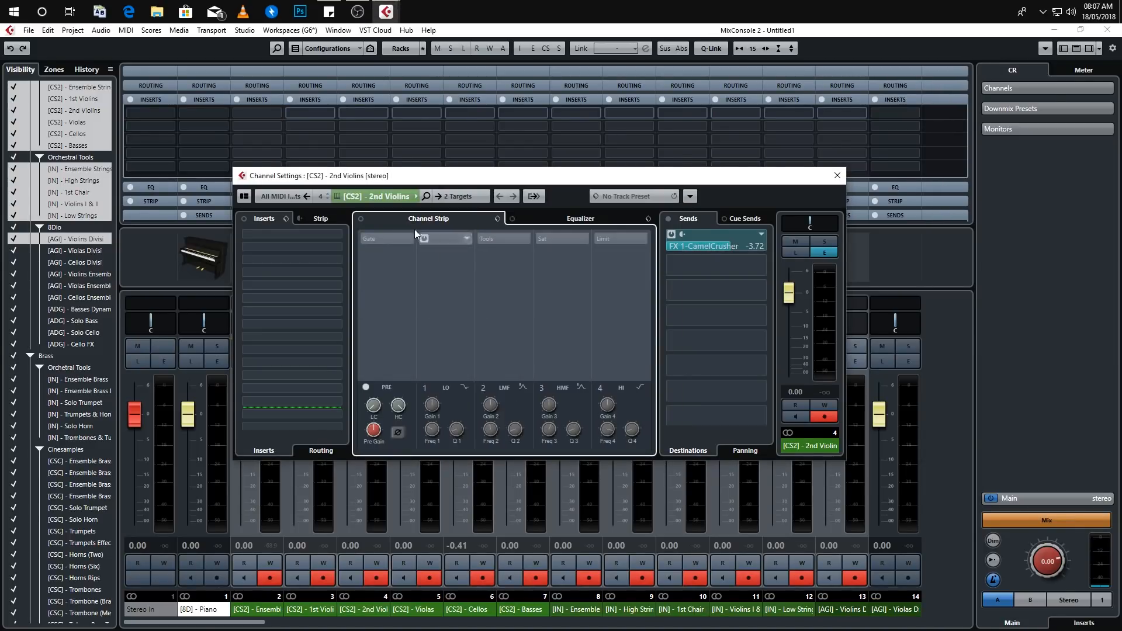
# Step: Compare the Inserts and Strip views of [CS2] - 2nd Violins and place the channel strip before the inserts in the signal order
pyautogui.click(319, 219)
pyautogui.click(271, 218)
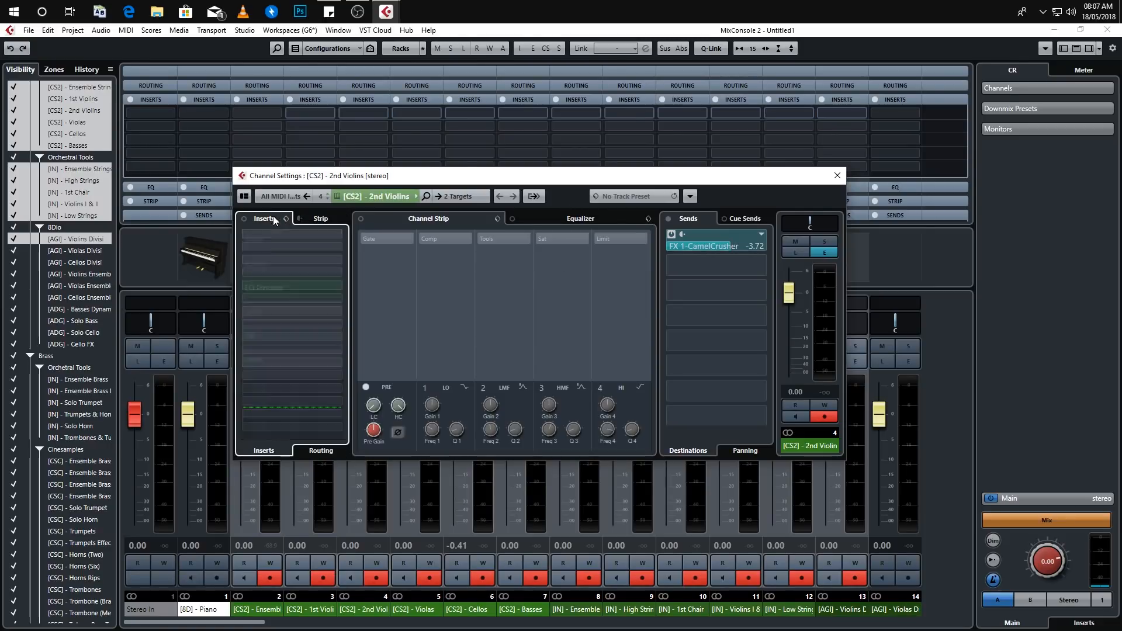
pyautogui.click(324, 217)
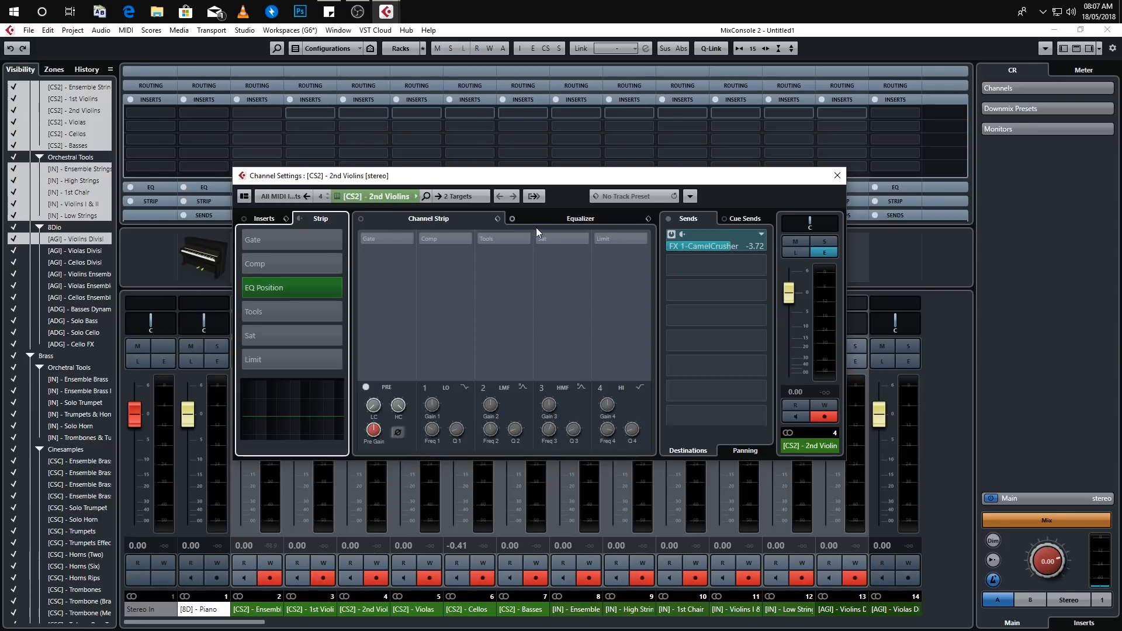
pyautogui.click(263, 219)
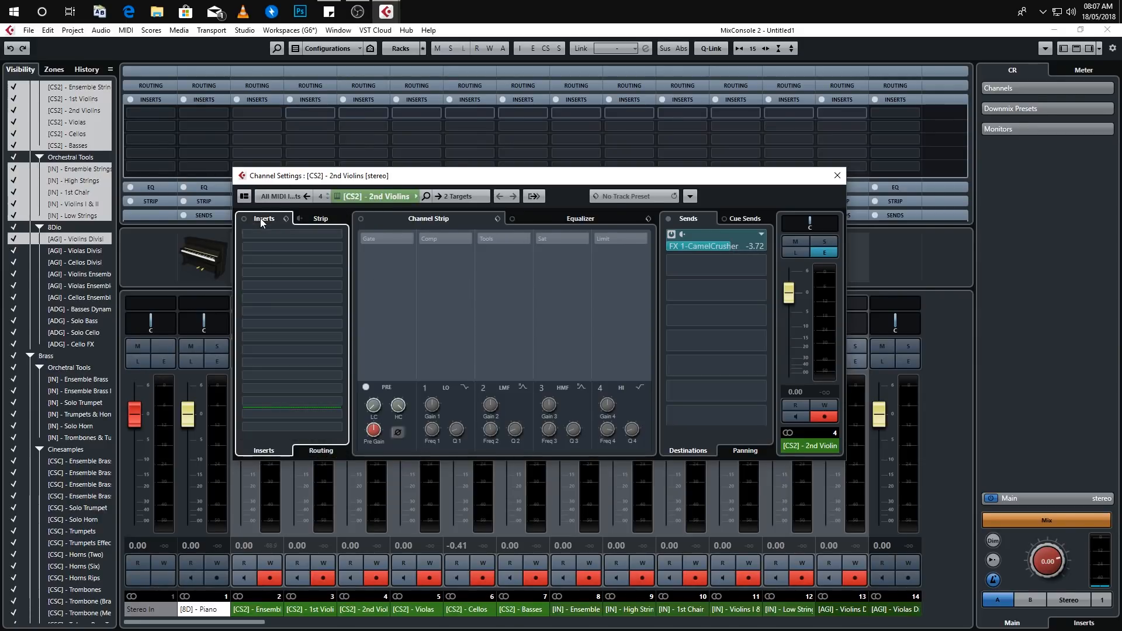
pyautogui.click(300, 219)
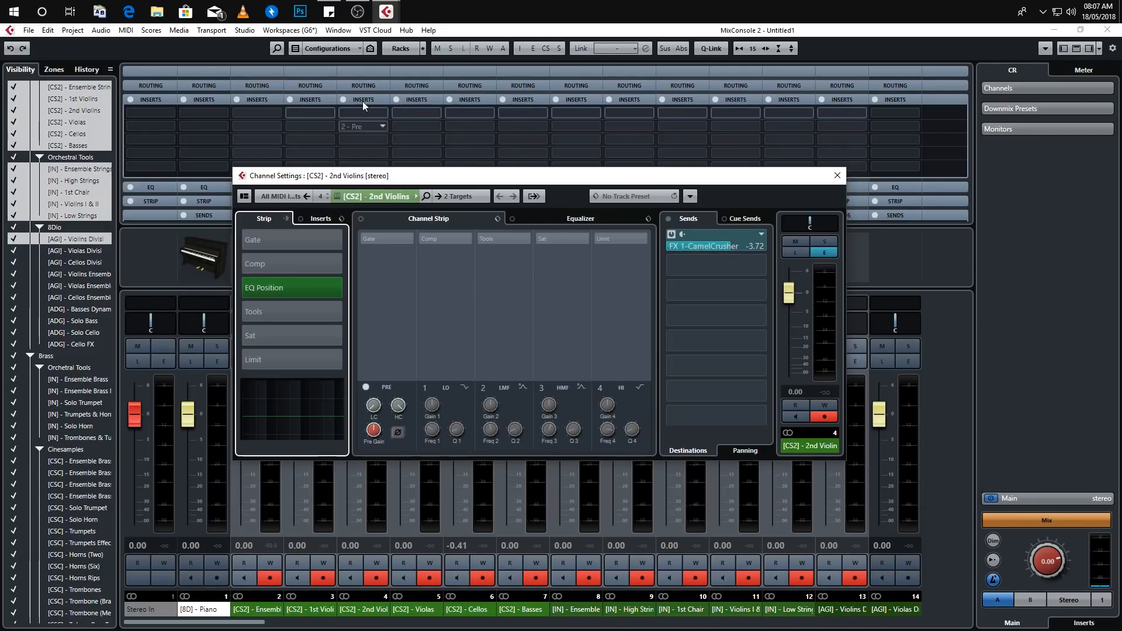
# Step: Restore the inserts ahead of the channel strip for [CS2] - 2nd Violins and close its Channel Settings window
pyautogui.moveTo(344, 176); pyautogui.dragTo(509, 203)
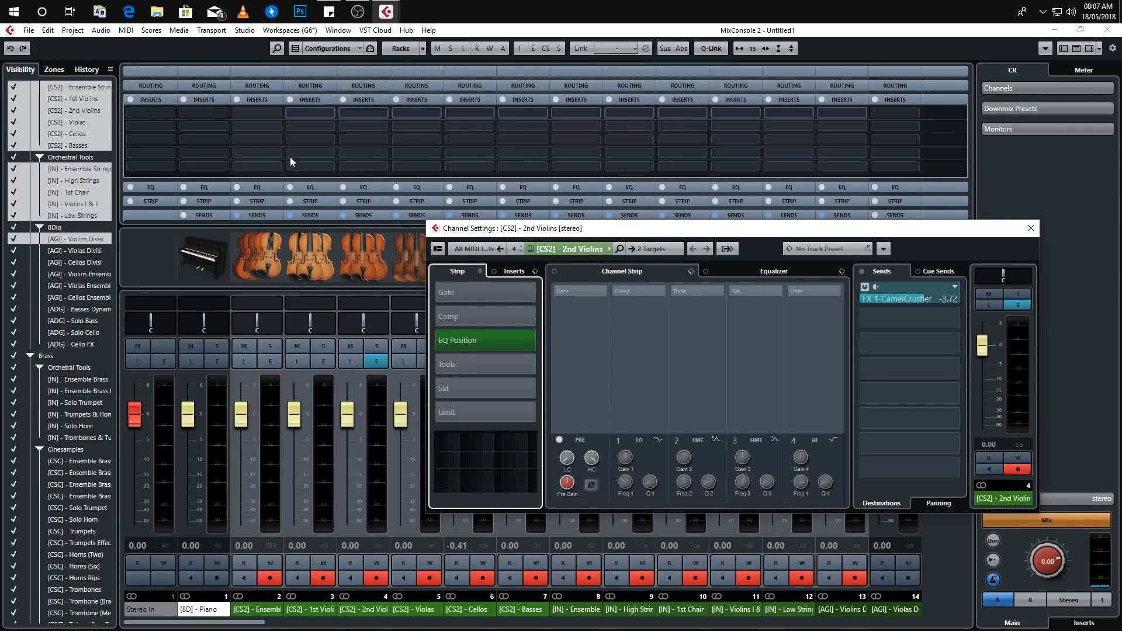
pyautogui.moveTo(506, 229); pyautogui.dragTo(392, 220)
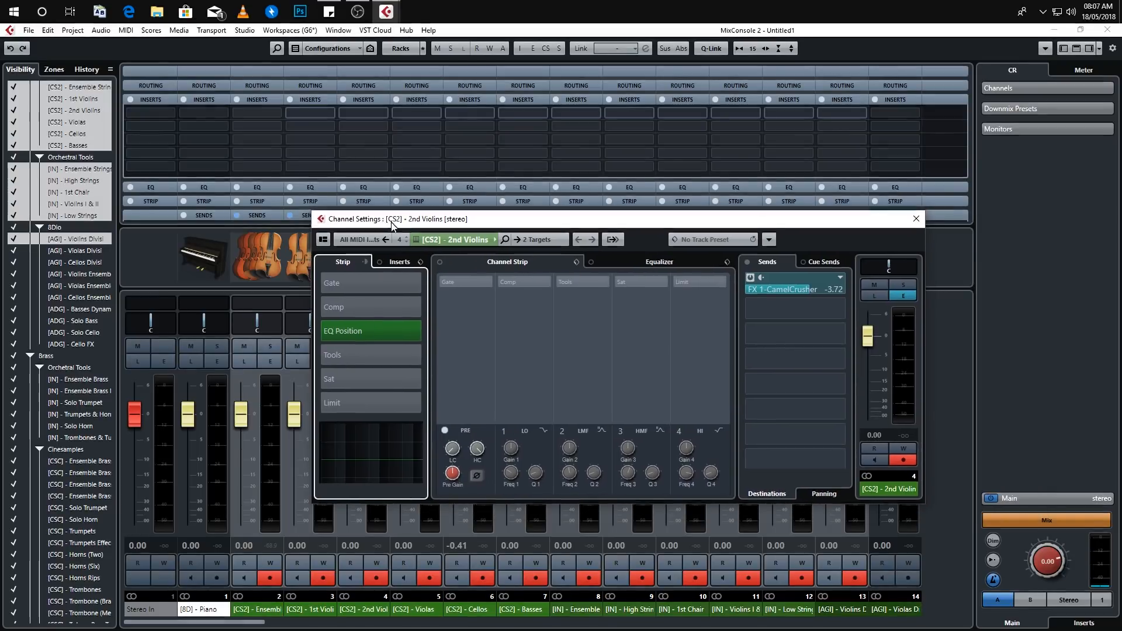
pyautogui.click(361, 264)
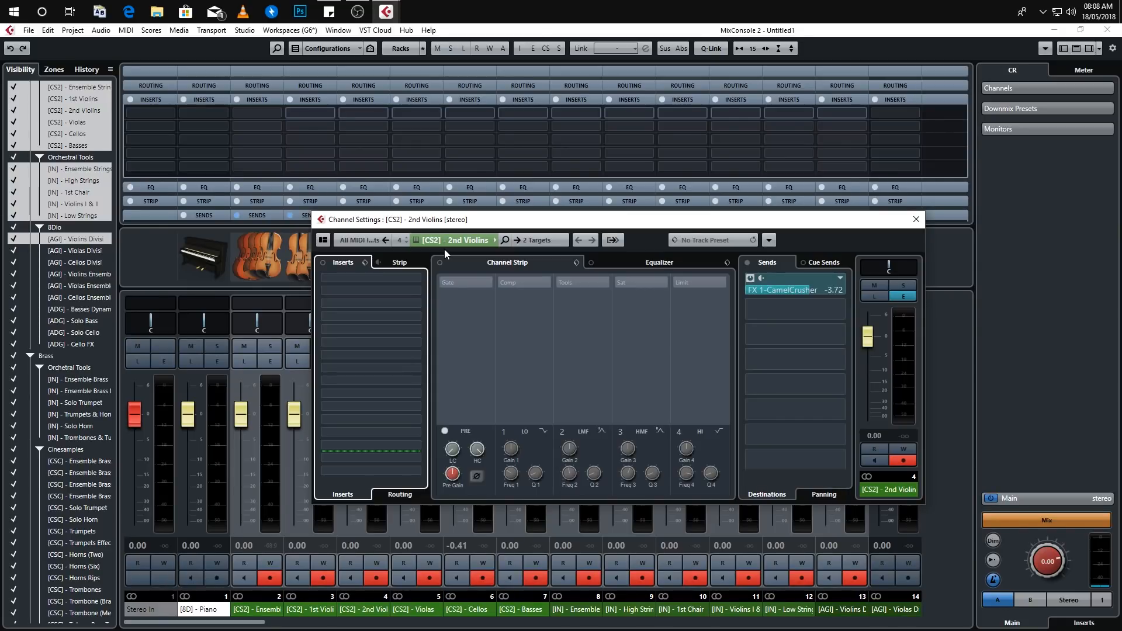
pyautogui.click(916, 220)
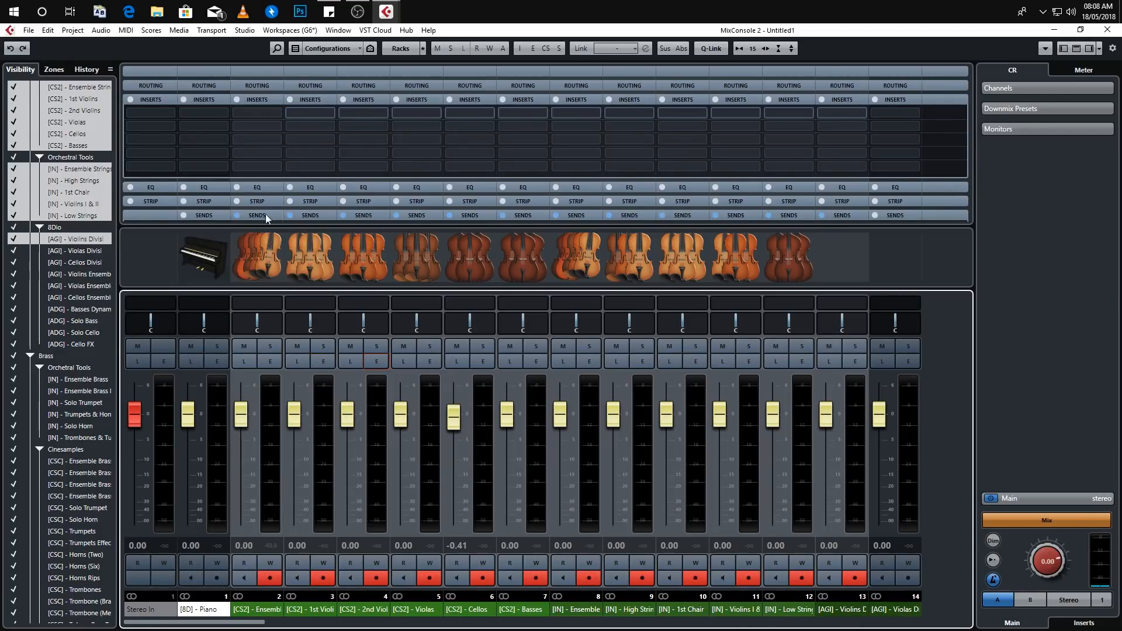
# Step: Select only the [CS2] - Ensemble Strings channel, then switch from MixConsole 2 to the main MixConsole
pyautogui.click(254, 264)
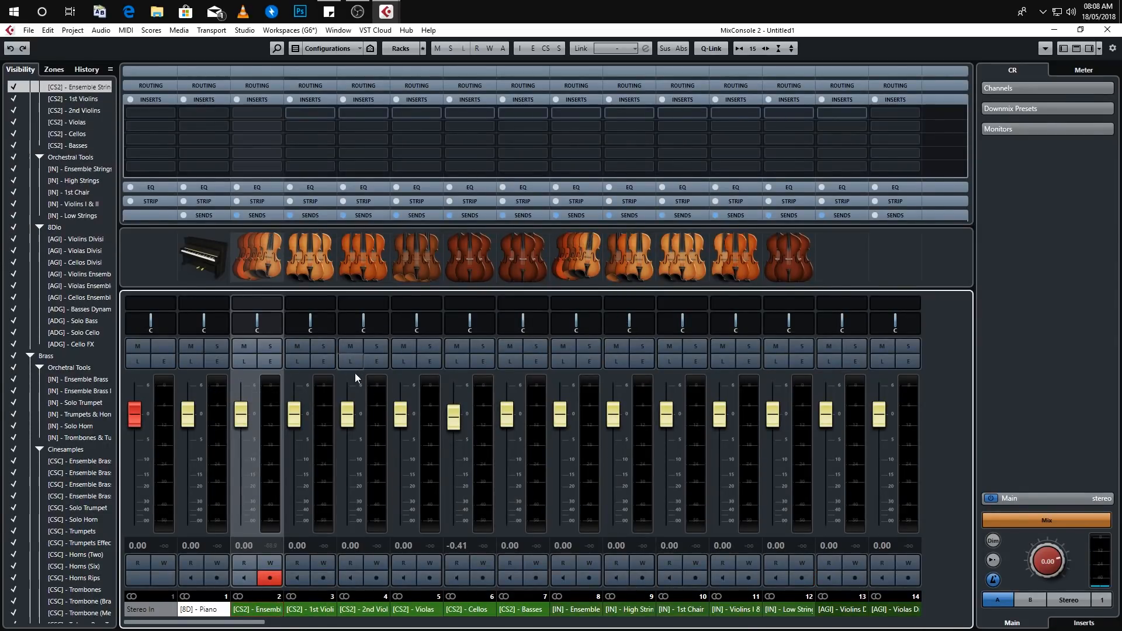
pyautogui.click(1107, 30)
pyautogui.press('F3')
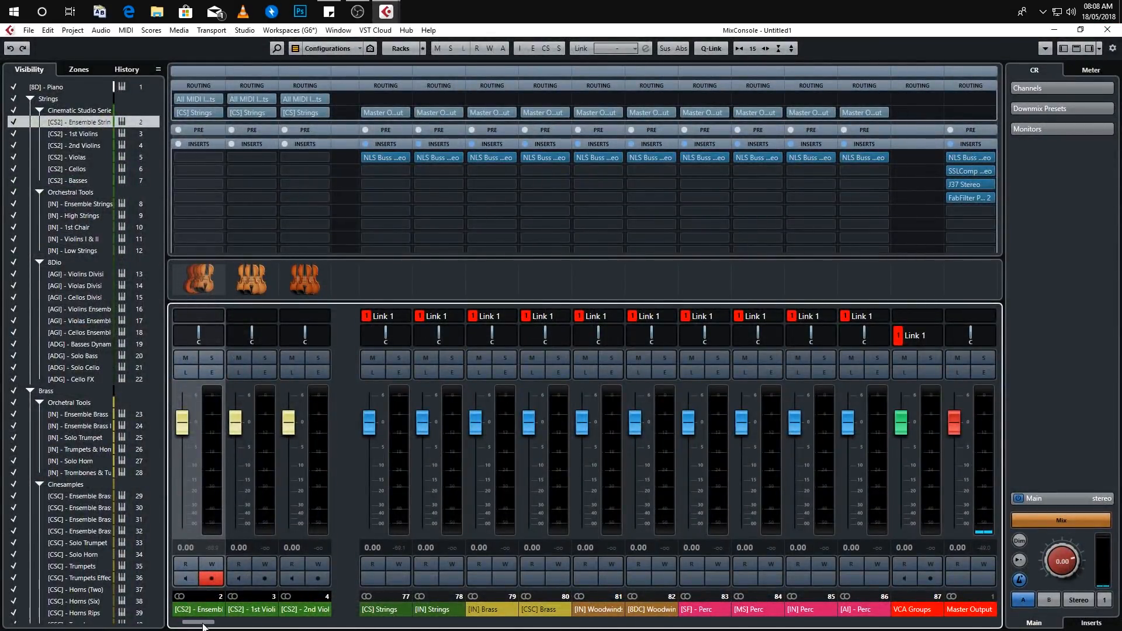
# Step: Lower the group faders from [CS] Strings through [BDC] Woodwinds to about -10.5, -5.9, -21.0, -6.1, -8.6 and -3.7 dB in order
pyautogui.moveTo(204, 624); pyautogui.dragTo(191, 624)
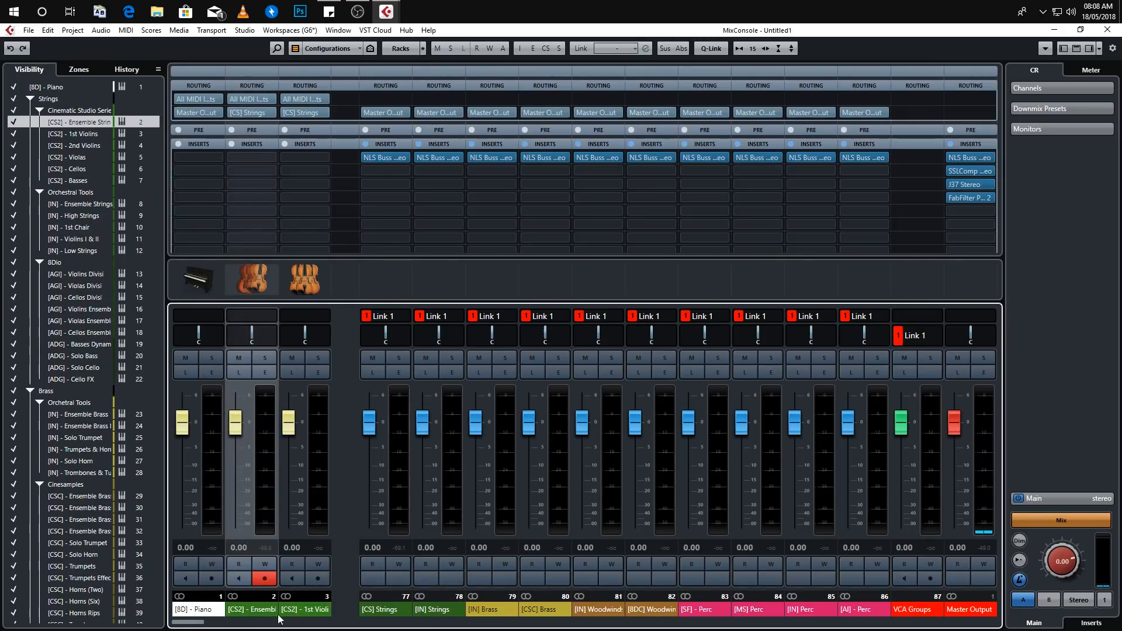
pyautogui.moveTo(193, 626); pyautogui.dragTo(204, 624)
pyautogui.click(387, 612)
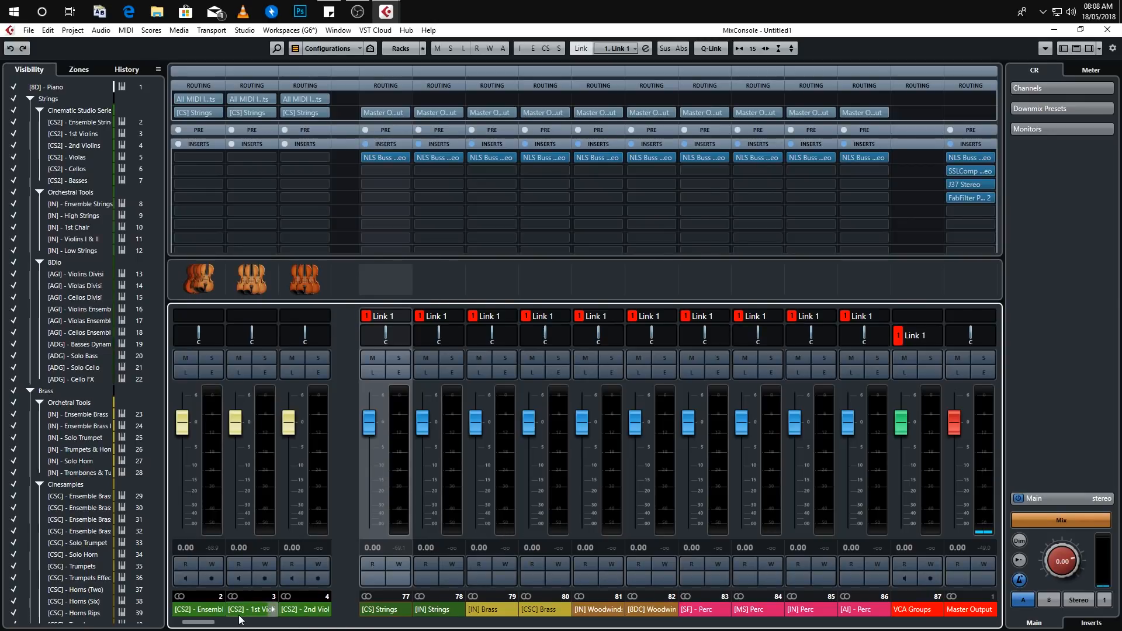
pyautogui.moveTo(194, 626); pyautogui.dragTo(185, 627)
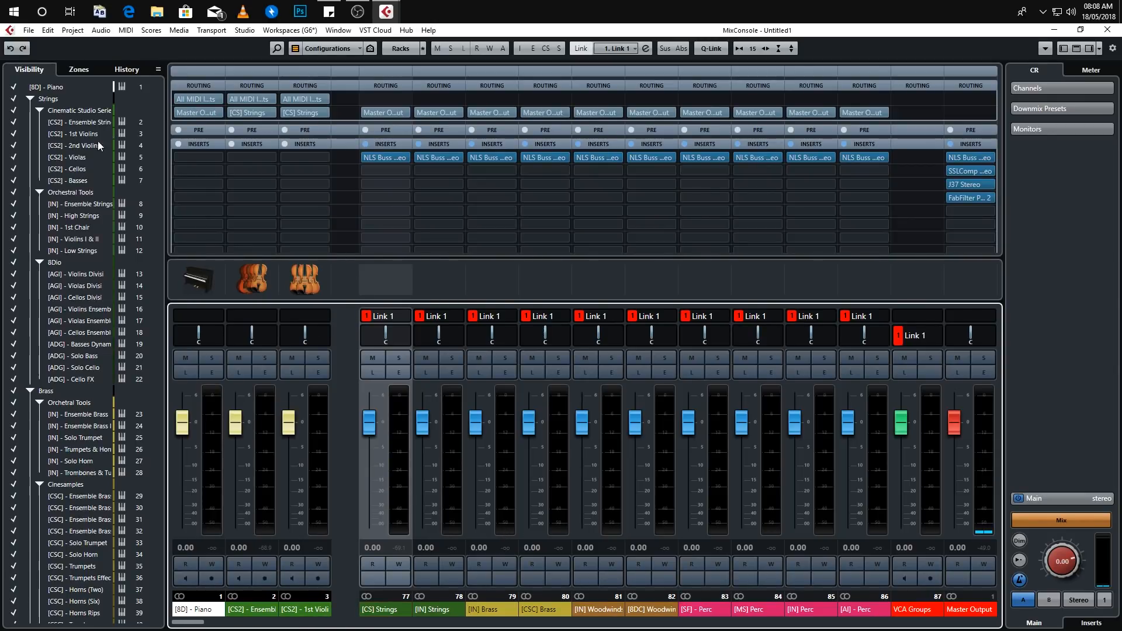
pyautogui.moveTo(375, 428); pyautogui.dragTo(377, 481)
pyautogui.moveTo(423, 414); pyautogui.dragTo(475, 501)
pyautogui.moveTo(535, 426); pyautogui.dragTo(534, 454)
pyautogui.moveTo(588, 427); pyautogui.dragTo(586, 466)
pyautogui.moveTo(638, 426); pyautogui.dragTo(637, 446)
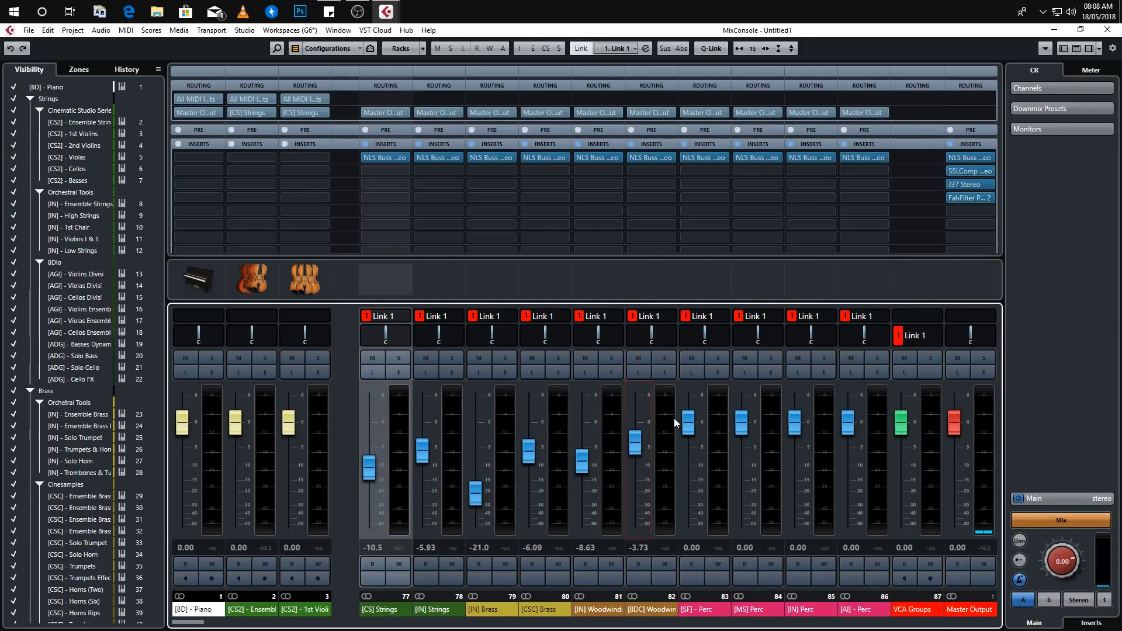
# Step: Lower the four percussion group faders to about -7.7, -9.1, -5.1 and -7.7 dB in order
pyautogui.moveTo(688, 422); pyautogui.dragTo(689, 458)
pyautogui.moveTo(741, 422); pyautogui.dragTo(741, 463)
pyautogui.moveTo(795, 422); pyautogui.dragTo(794, 448)
pyautogui.moveTo(847, 422); pyautogui.dragTo(849, 458)
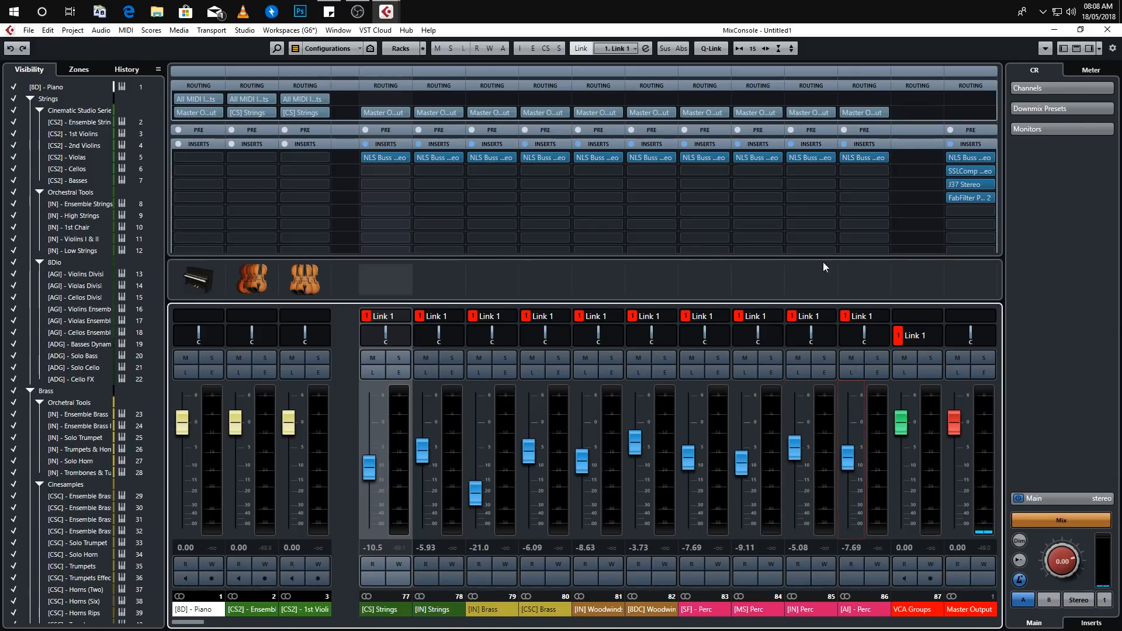
# Step: Select all ten group channels and shift their faders together, bringing [IN] Woodwinds to about -7.8 dB
pyautogui.click(845, 611)
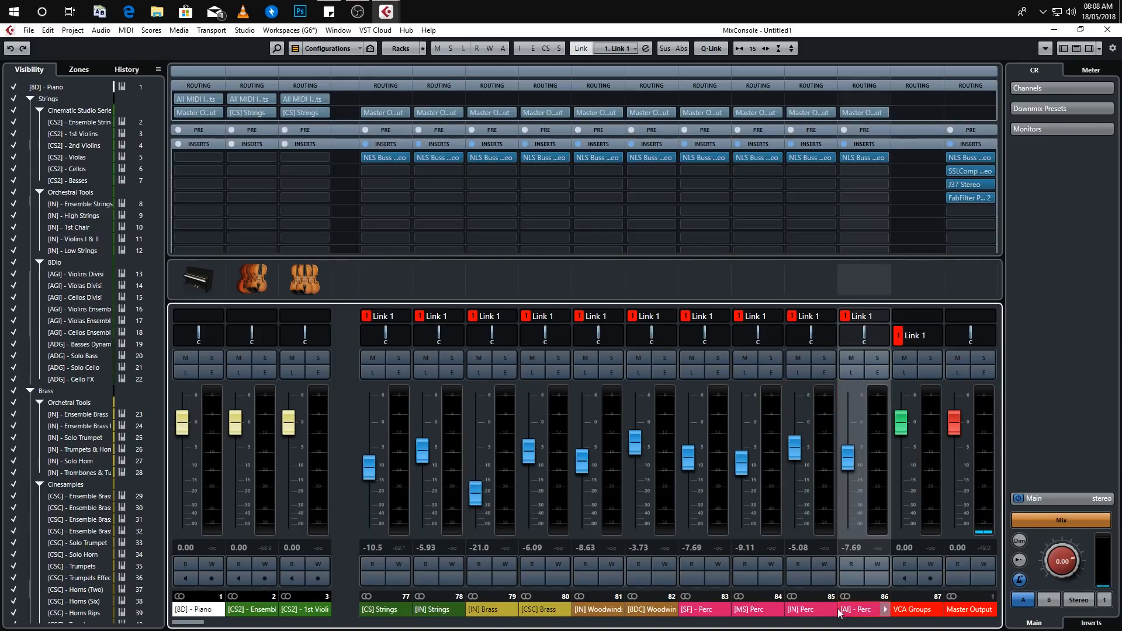
pyautogui.keyDown('shift'); pyautogui.click(388, 611); pyautogui.keyUp('shift')
pyautogui.hotkey('alt', 'shift')
pyautogui.moveTo(579, 464)
pyautogui.mouseDown()
pyautogui.moveTo(583, 448)
pyautogui.moveTo(584, 486)
pyautogui.moveTo(586, 464)
pyautogui.moveTo(589, 474)
pyautogui.mouseUp()
pyautogui.scroll(3, 588, 473)
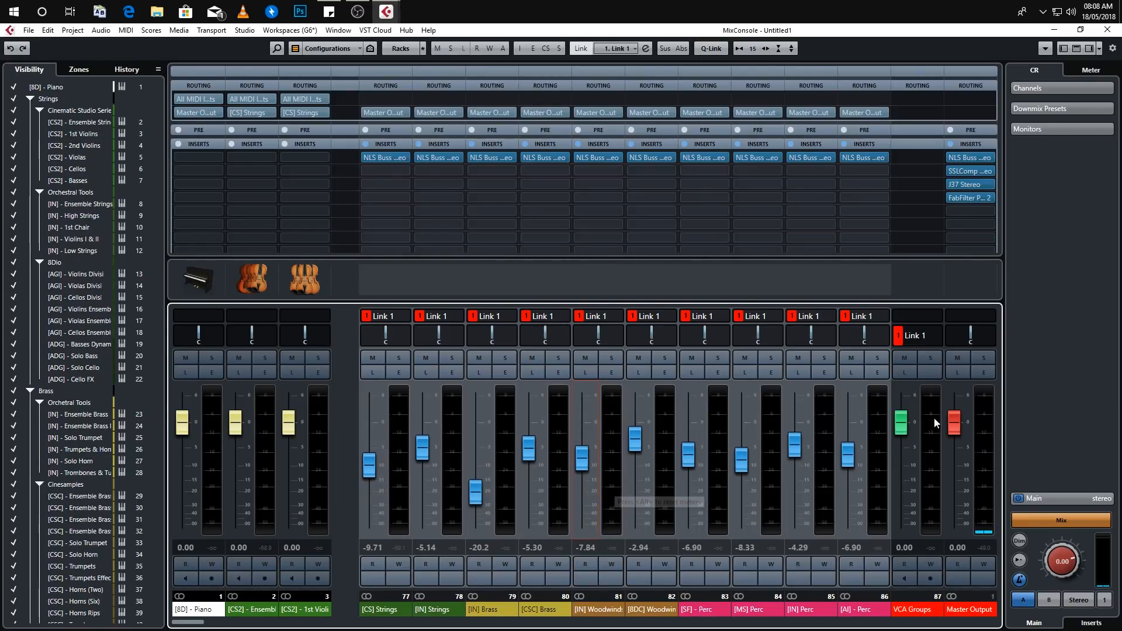
# Step: Test the VCA Groups fader by lowering it to about -5.2 dB and raising it again around a drop of the [BDC] Woodwinds fader
pyautogui.click(916, 568)
pyautogui.moveTo(903, 434); pyautogui.dragTo(902, 461)
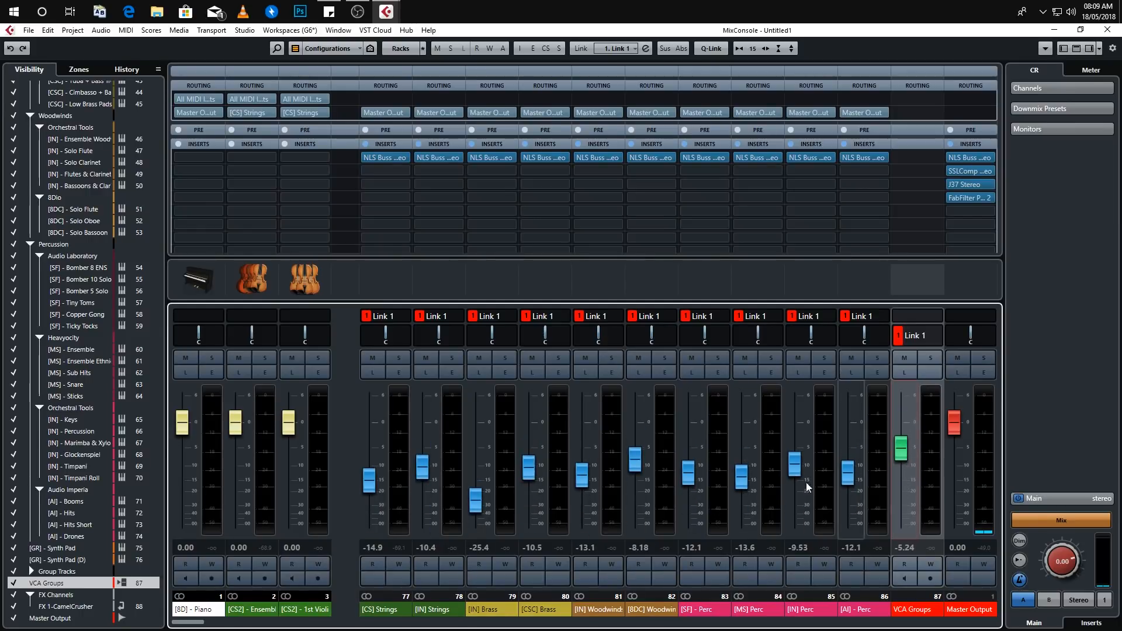
pyautogui.moveTo(641, 463); pyautogui.dragTo(641, 511)
pyautogui.moveTo(900, 457); pyautogui.dragTo(898, 431)
# Step: Bring the VCA Groups fader back to about 0 dB and set [MS] - Perc and [BDC] Woodwinds to about -6.1 and -0.6 dB
pyautogui.moveTo(635, 500); pyautogui.dragTo(649, 493)
pyautogui.moveTo(742, 457); pyautogui.dragTo(743, 485)
pyautogui.moveTo(901, 419)
pyautogui.mouseDown()
pyautogui.moveTo(900, 444)
pyautogui.moveTo(900, 403)
pyautogui.moveTo(898, 451)
pyautogui.moveTo(898, 424)
pyautogui.mouseUp()
pyautogui.moveTo(638, 484); pyautogui.dragTo(640, 423)
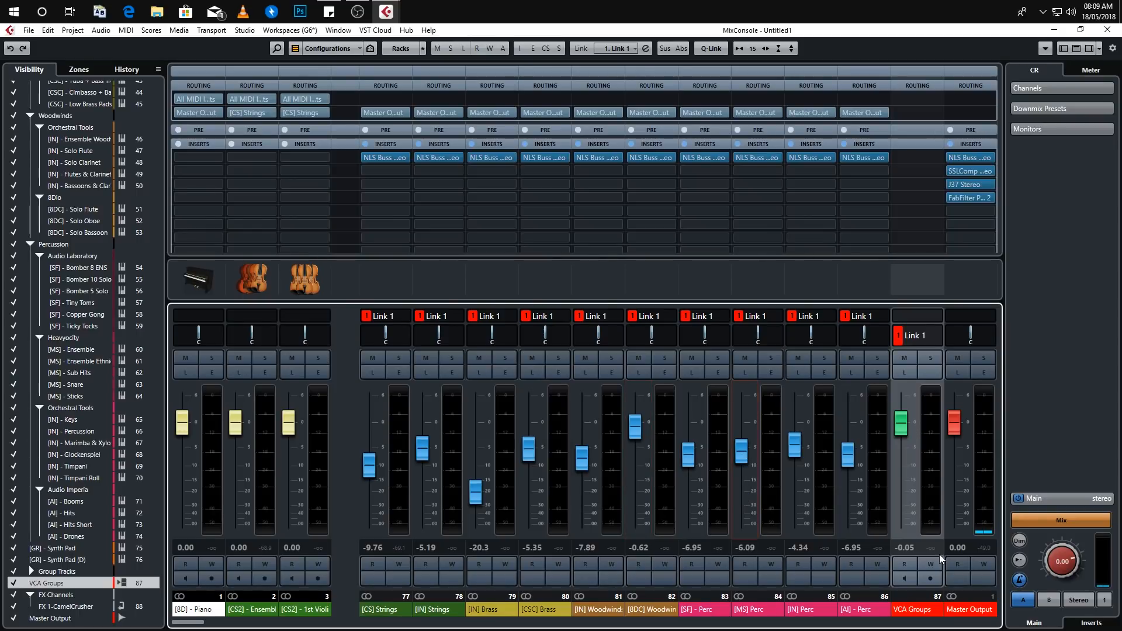
# Step: Select all ten group channels again and readjust their levels using the [BDC] Woodwinds and [SF] - Perc faders
pyautogui.click(864, 610)
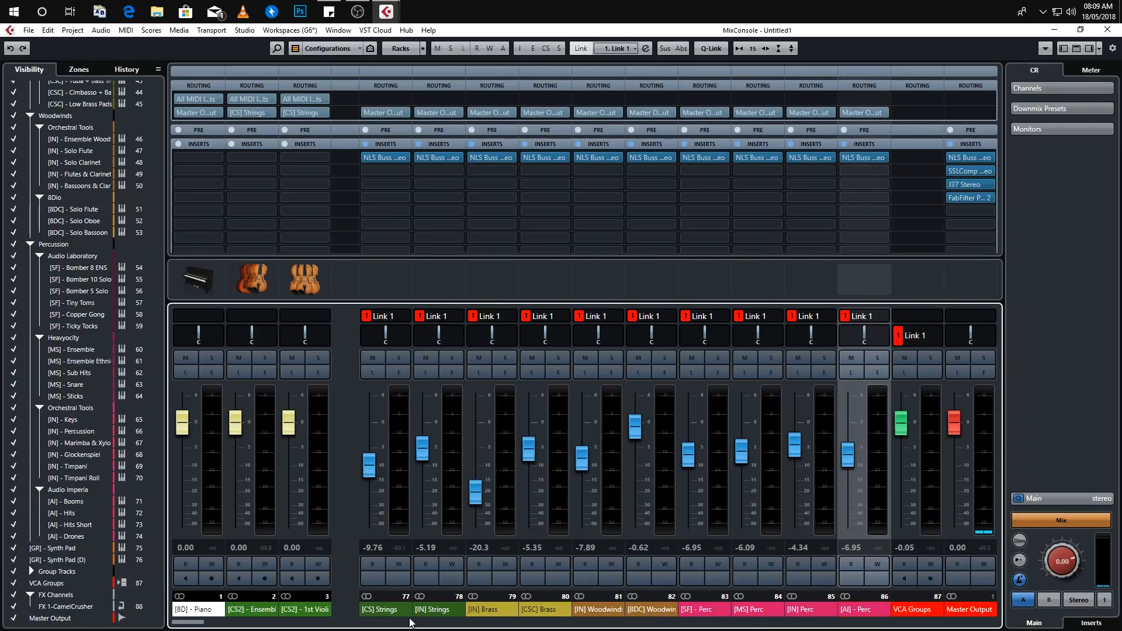
pyautogui.keyDown('shift'); pyautogui.click(392, 610); pyautogui.keyUp('shift')
pyautogui.moveTo(643, 437); pyautogui.dragTo(696, 482)
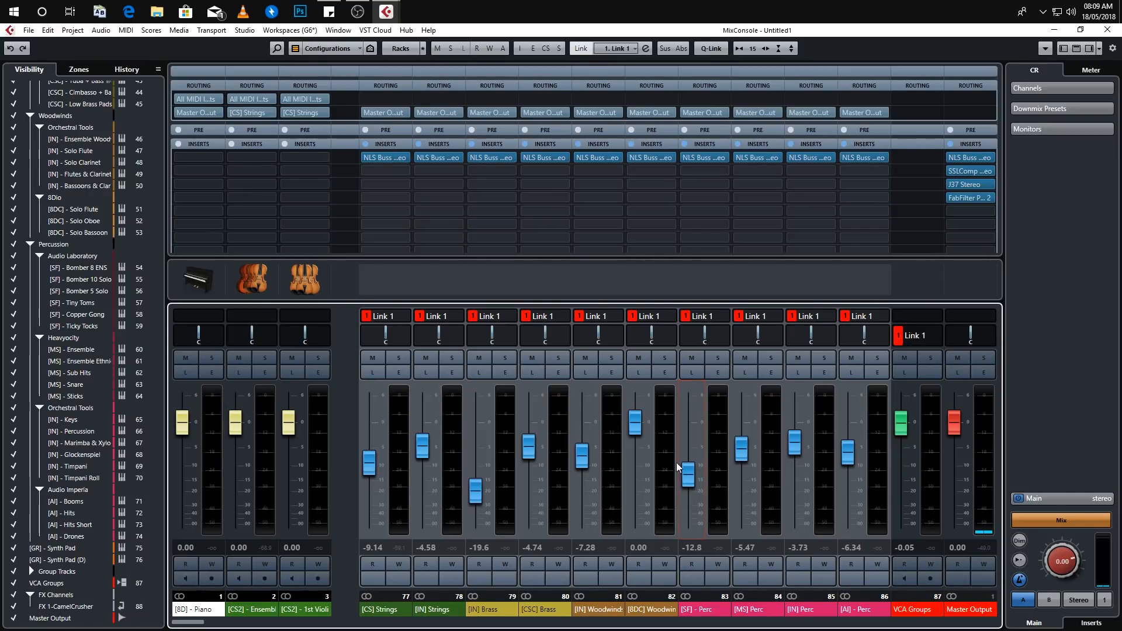
pyautogui.moveTo(635, 422); pyautogui.dragTo(635, 434)
pyautogui.moveTo(694, 488); pyautogui.dragTo(687, 463)
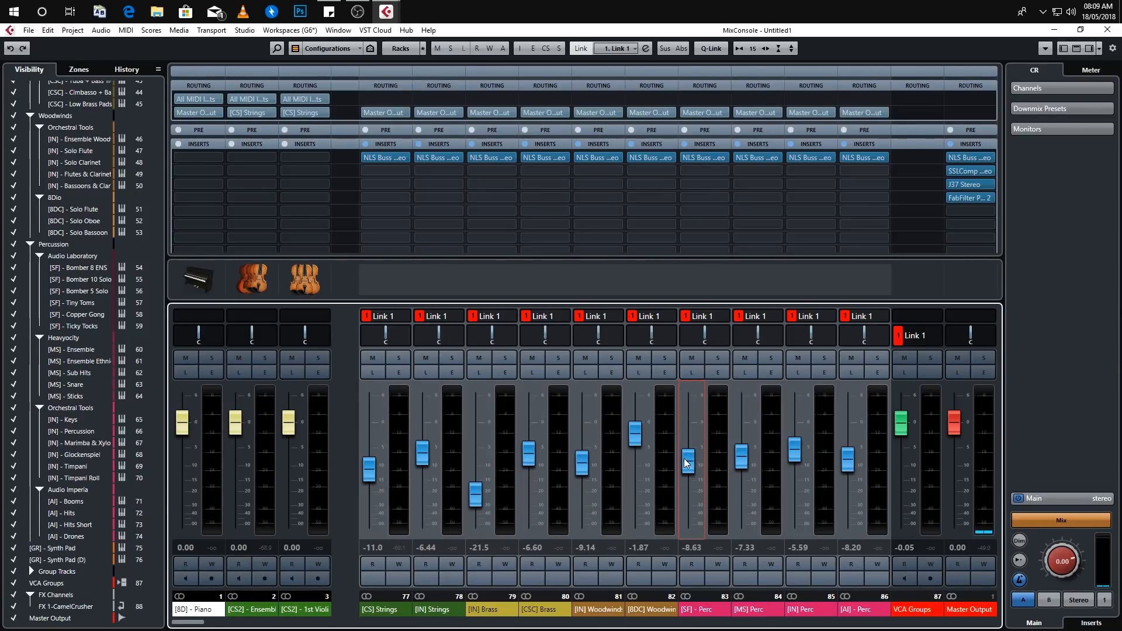
pyautogui.moveTo(635, 433)
pyautogui.mouseDown()
pyautogui.moveTo(633, 410)
pyautogui.moveTo(630, 463)
pyautogui.moveTo(633, 431)
pyautogui.mouseUp()
# Step: Lower the VCA Groups fader to about -2 dB and rebalance [IN] Brass, [CSC] Brass and [IN] Woodwinds to about -17.7, -13.2 and -6.9 dB
pyautogui.moveTo(917, 449)
pyautogui.mouseDown()
pyautogui.moveTo(906, 443)
pyautogui.moveTo(908, 469)
pyautogui.moveTo(914, 431)
pyautogui.mouseUp()
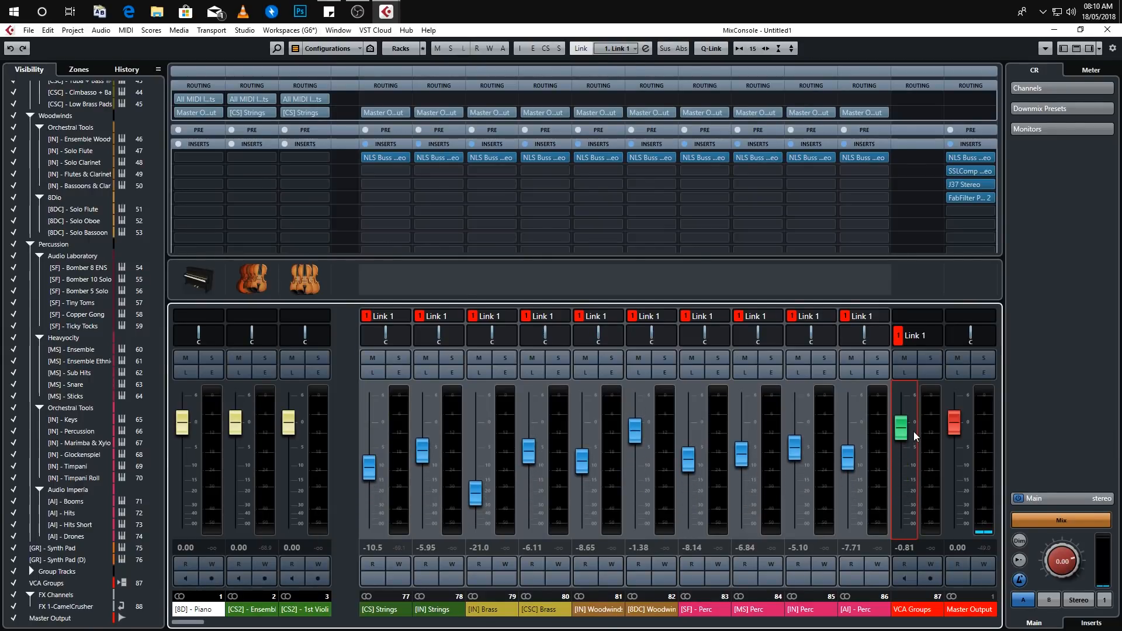
pyautogui.moveTo(910, 429); pyautogui.dragTo(902, 434)
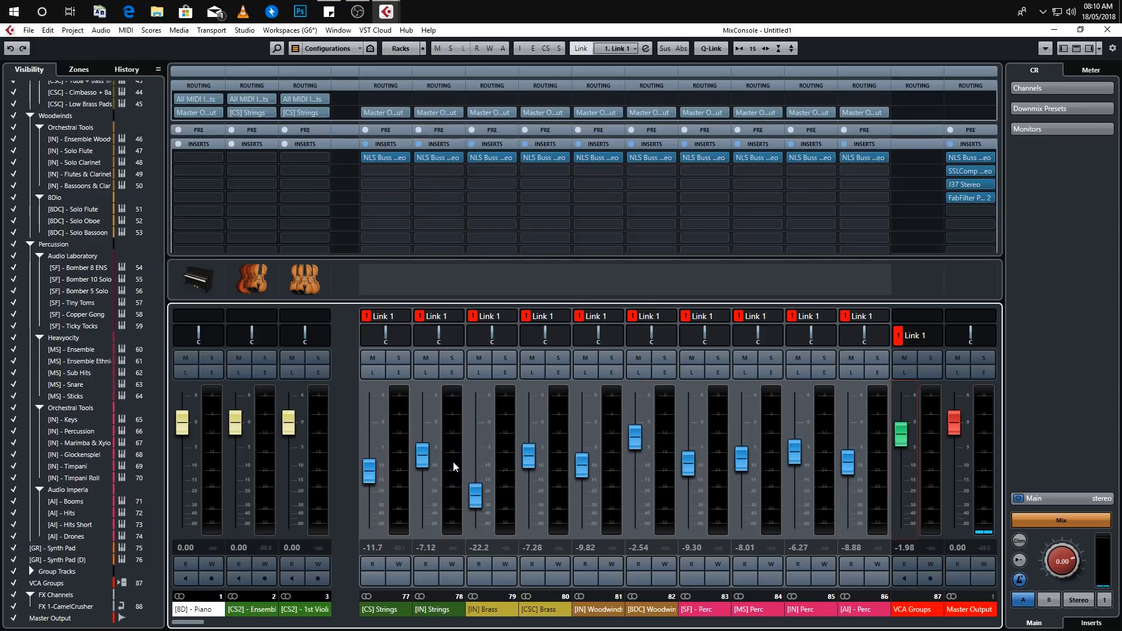
pyautogui.moveTo(482, 499); pyautogui.dragTo(483, 456)
pyautogui.moveTo(529, 459); pyautogui.dragTo(582, 456)
pyautogui.moveTo(476, 451); pyautogui.dragTo(475, 487)
pyautogui.click(580, 466)
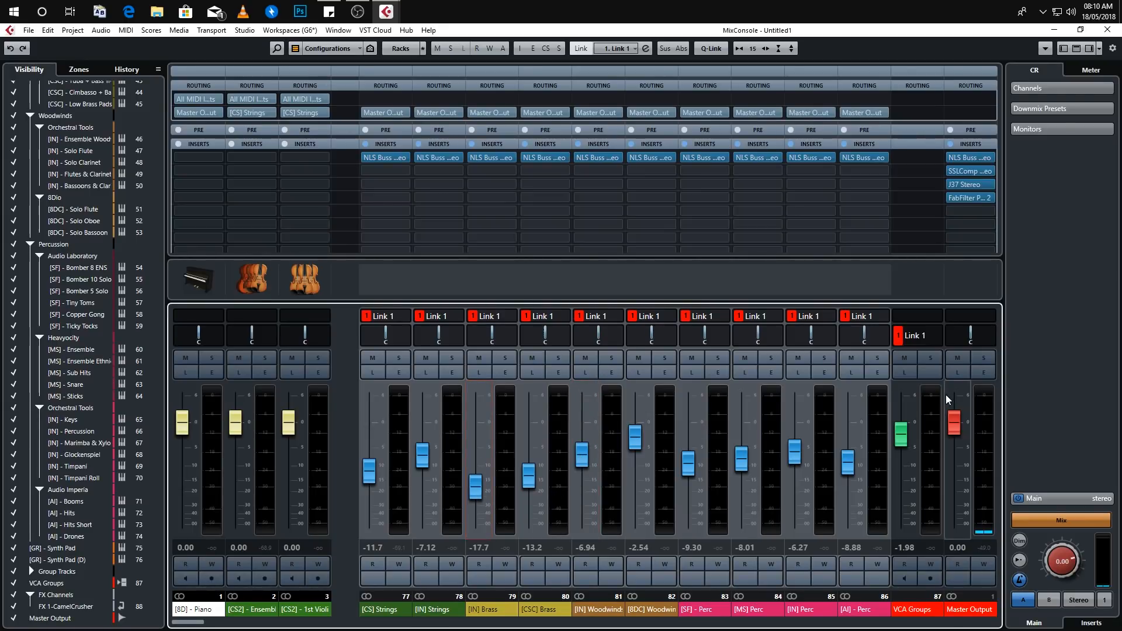
# Step: Enable Pan in the Link 1 link group settings and try panning the [IN] Strings group channel
pyautogui.click(886, 315)
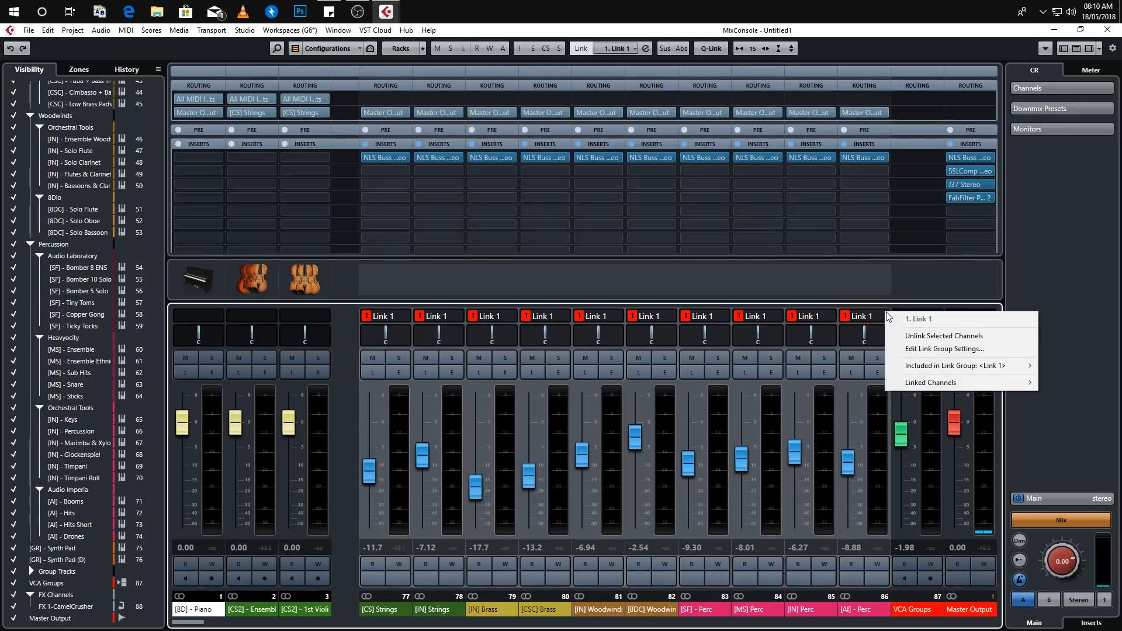
pyautogui.click(910, 353)
pyautogui.moveTo(556, 201); pyautogui.dragTo(194, 238)
pyautogui.click(108, 305)
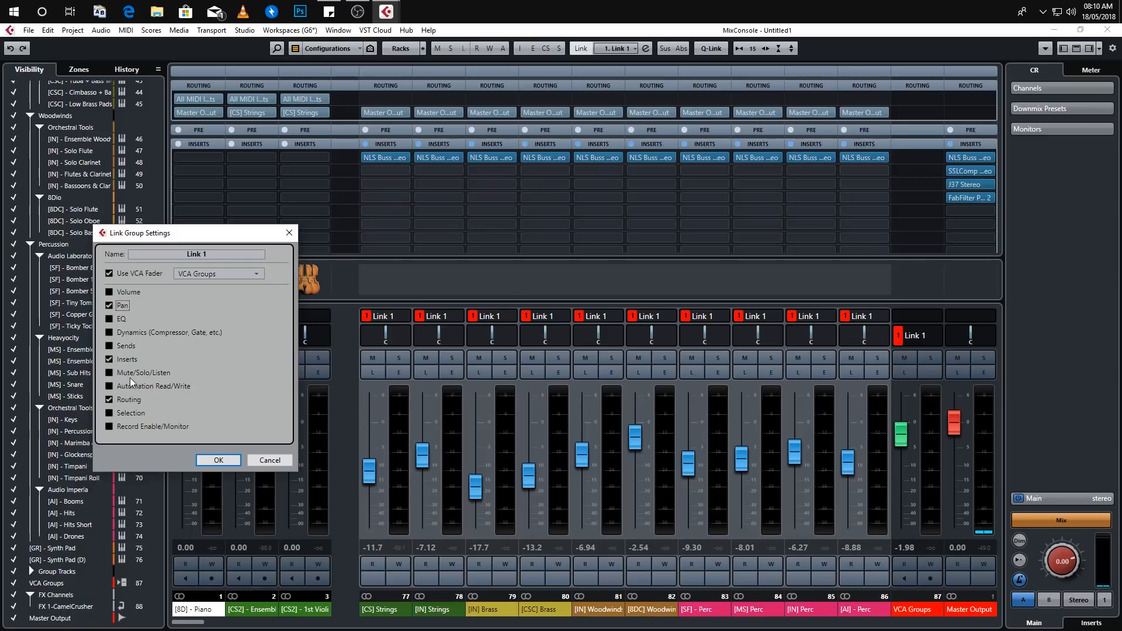
pyautogui.click(218, 460)
pyautogui.moveTo(436, 339); pyautogui.dragTo(414, 339)
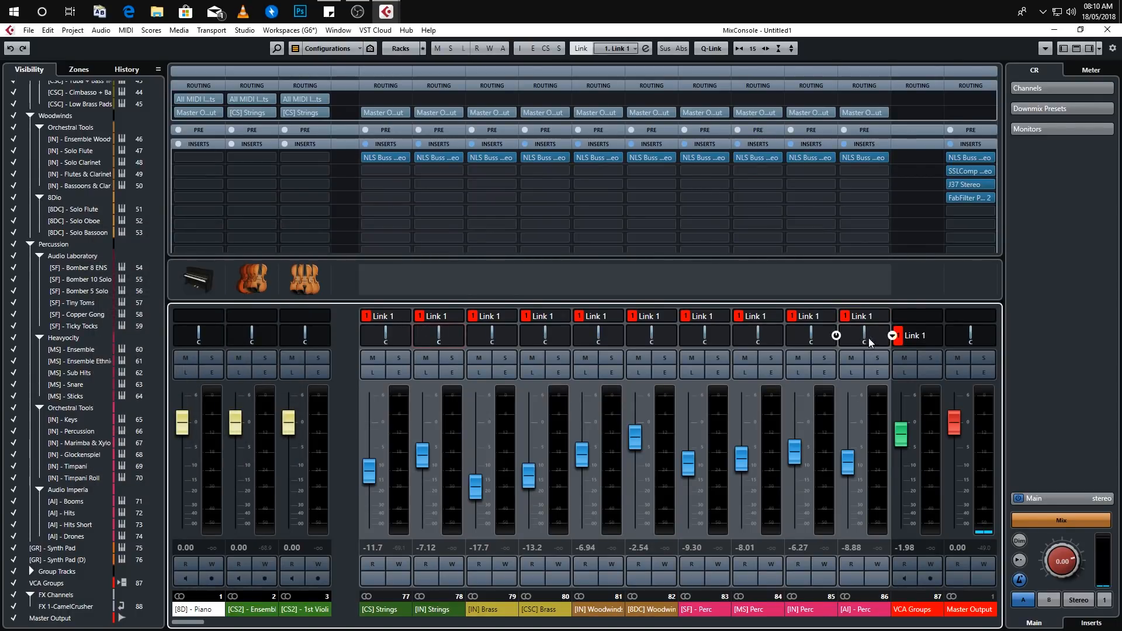
# Step: Disable Pan in the Link 1 link group settings and reset the pan of the [AI] - Perc channel to centre
pyautogui.click(884, 316)
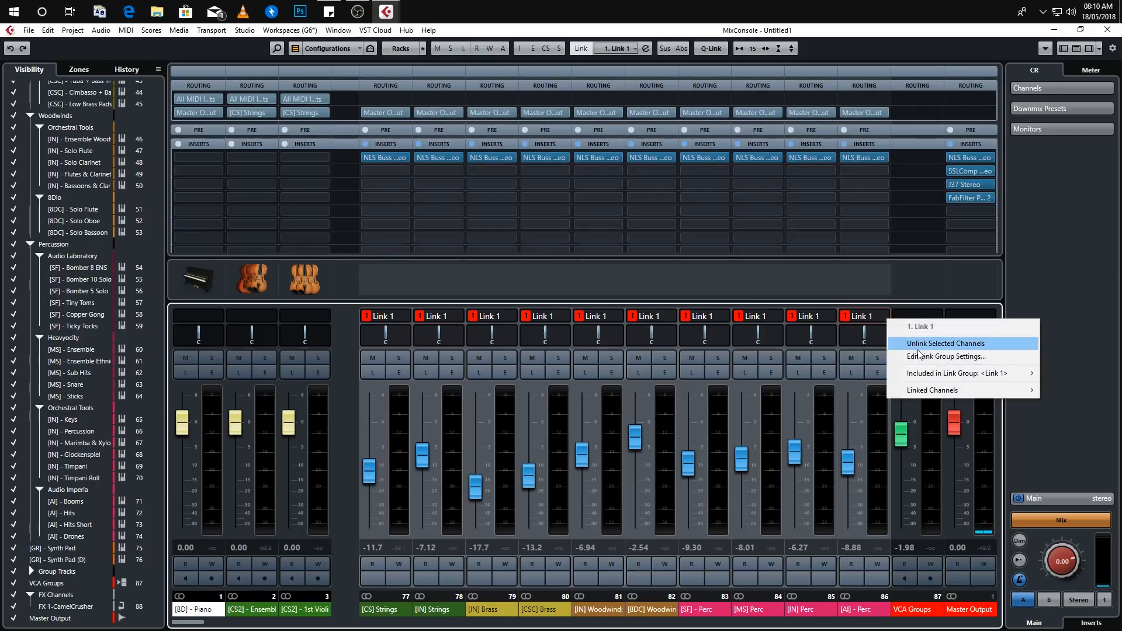
pyautogui.click(945, 356)
pyautogui.click(487, 271)
pyautogui.click(591, 423)
pyautogui.moveTo(862, 336)
pyautogui.mouseDown()
pyautogui.moveTo(844, 336)
pyautogui.moveTo(876, 336)
pyautogui.moveTo(862, 336)
pyautogui.mouseUp()
pyautogui.keyDown('ctrl'); pyautogui.click(865, 341); pyautogui.keyUp('ctrl')
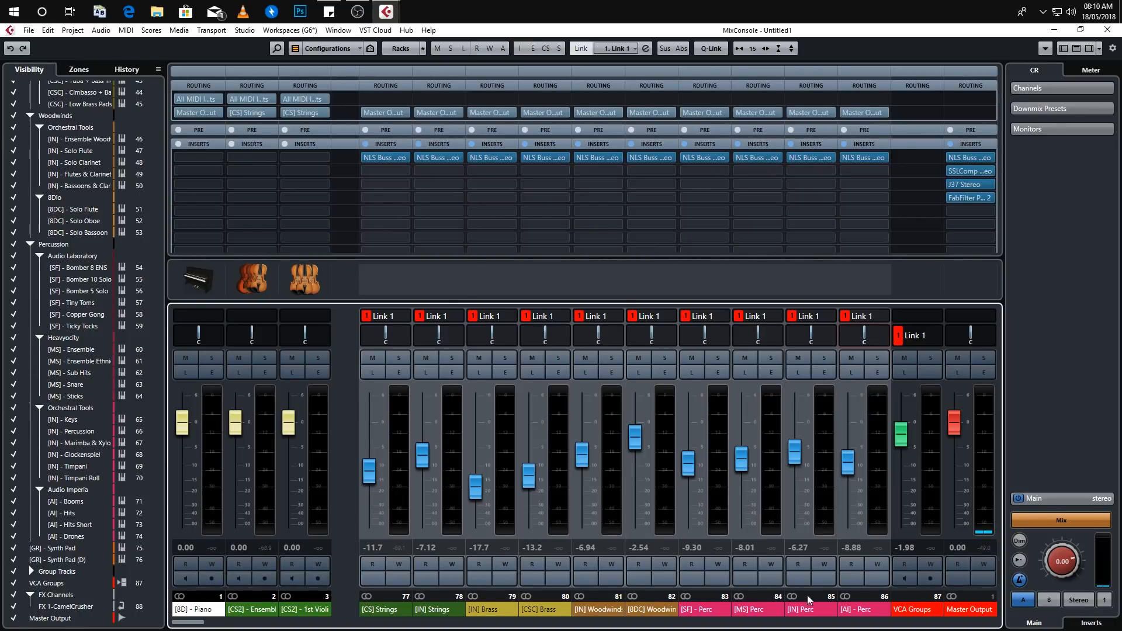
# Step: Lower the VCA Groups fader in stages, leaving it at about -6.8 dB
pyautogui.moveTo(192, 622); pyautogui.dragTo(140, 608)
pyautogui.moveTo(897, 437)
pyautogui.mouseDown()
pyautogui.moveTo(900, 467)
pyautogui.moveTo(901, 449)
pyautogui.mouseUp()
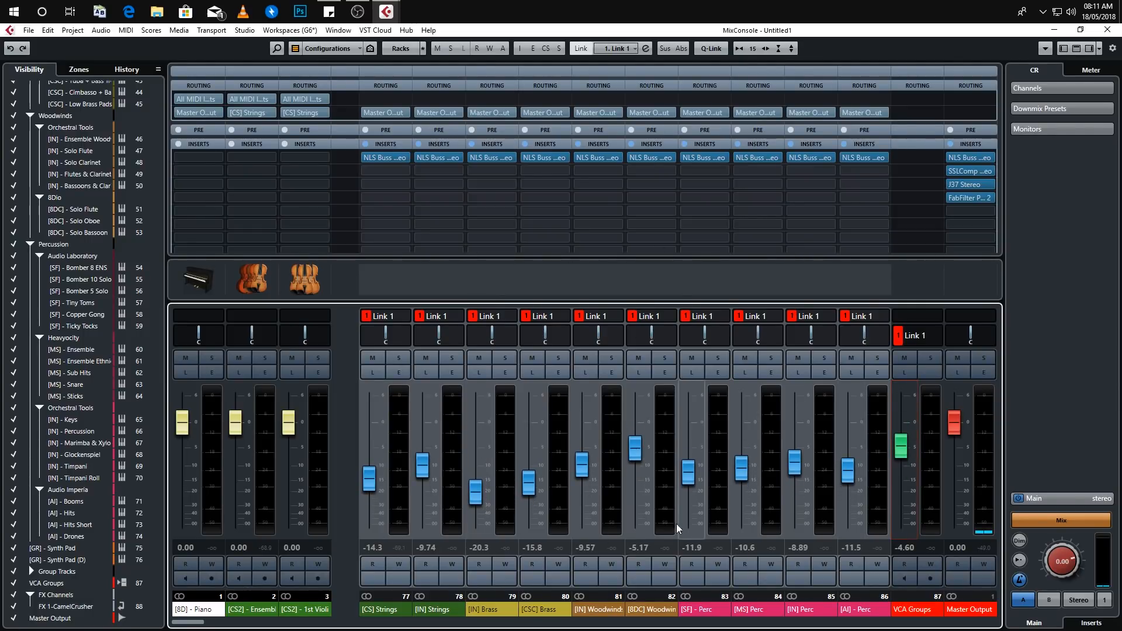
pyautogui.moveTo(906, 451); pyautogui.dragTo(913, 463)
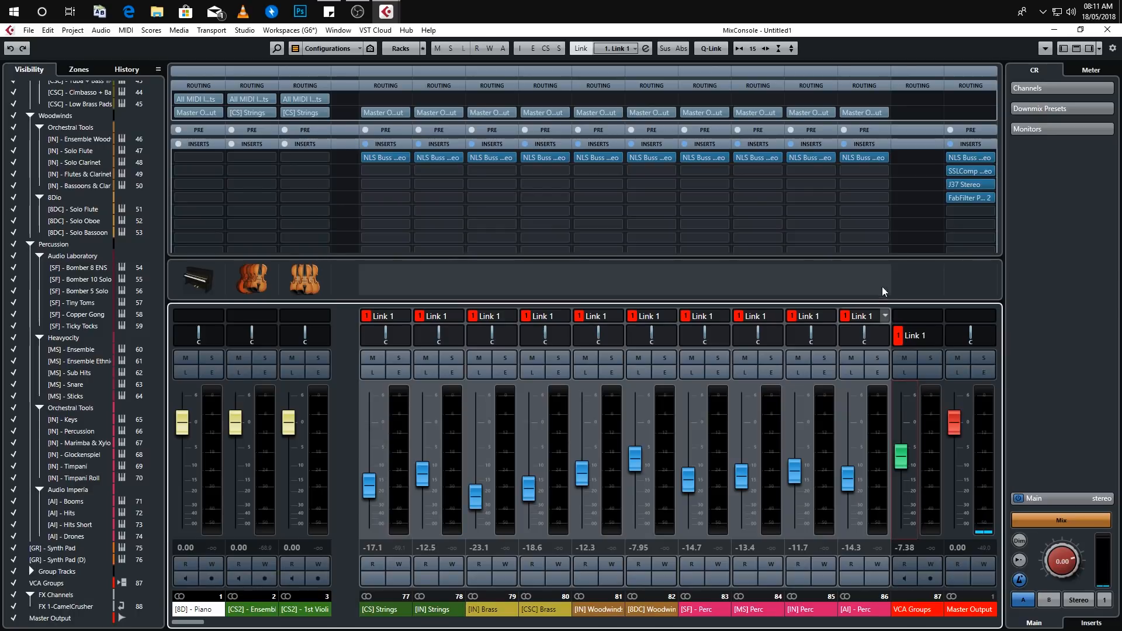
pyautogui.moveTo(901, 455); pyautogui.dragTo(930, 457)
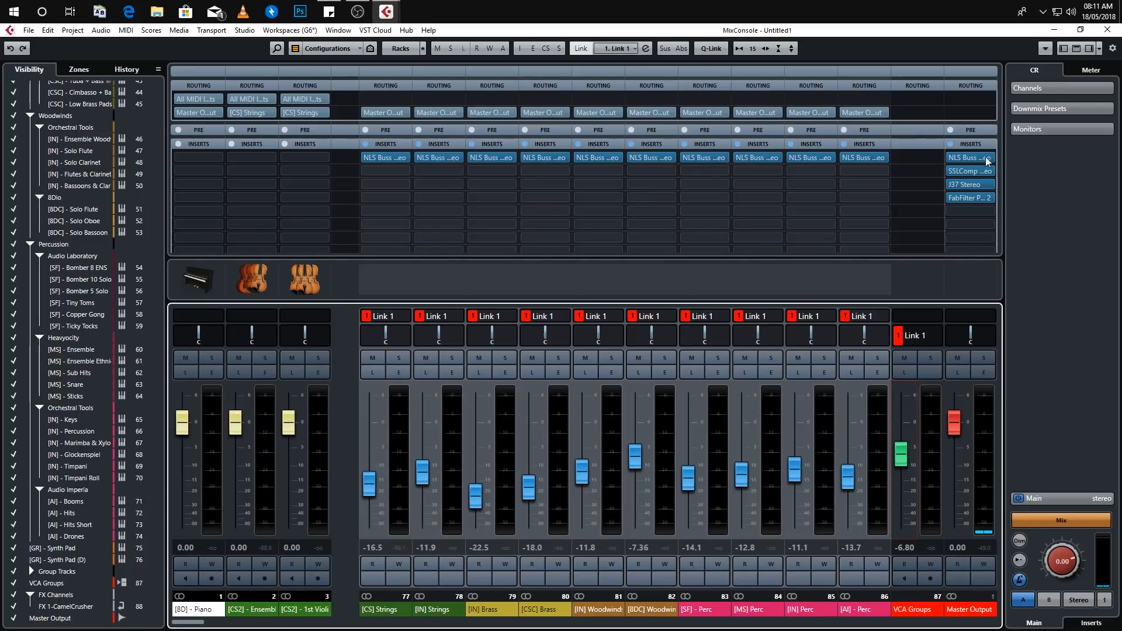
# Step: Lower the VCA Groups fader to about -7.7 dB and close the MixConsole to return to the project window
pyautogui.scroll(-2, 913, 458)
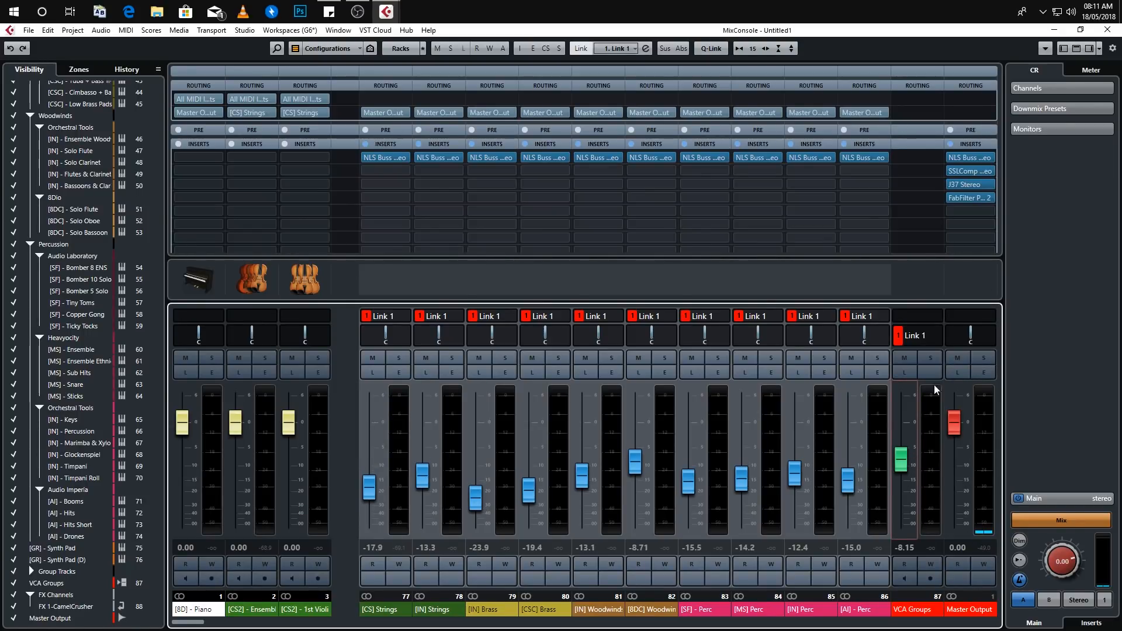
pyautogui.scroll(1, 903, 461)
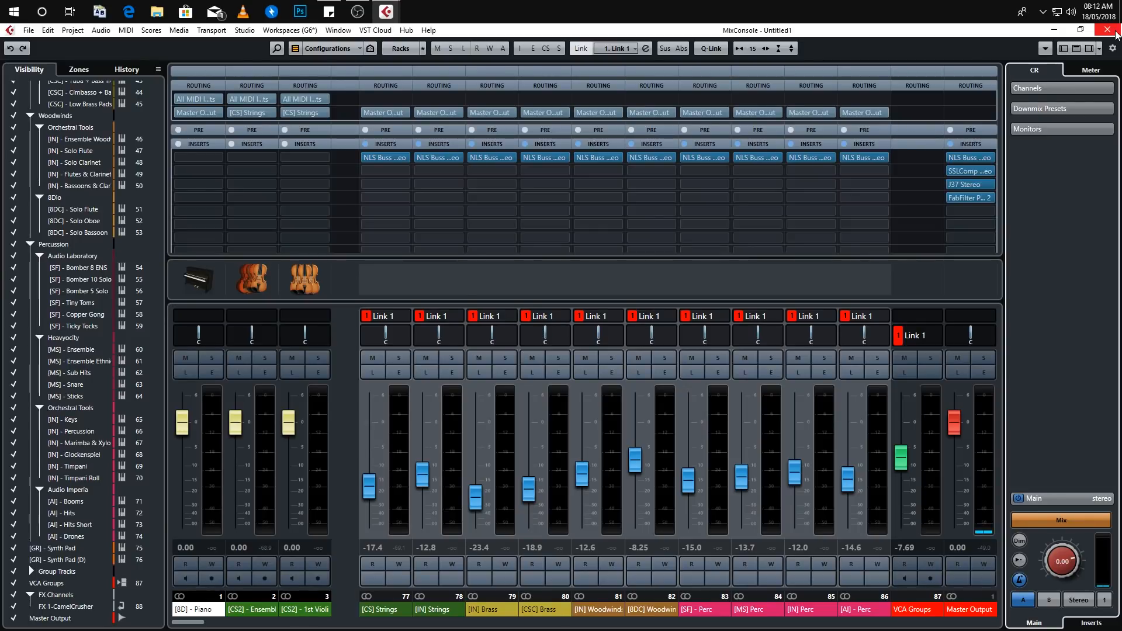
pyautogui.click(1115, 32)
# Step: Select the [CS2] - 2nd Violins track and open its MIDI Modifiers and MIDI Inserts settings for viewing
pyautogui.scroll(10, 410, 416)
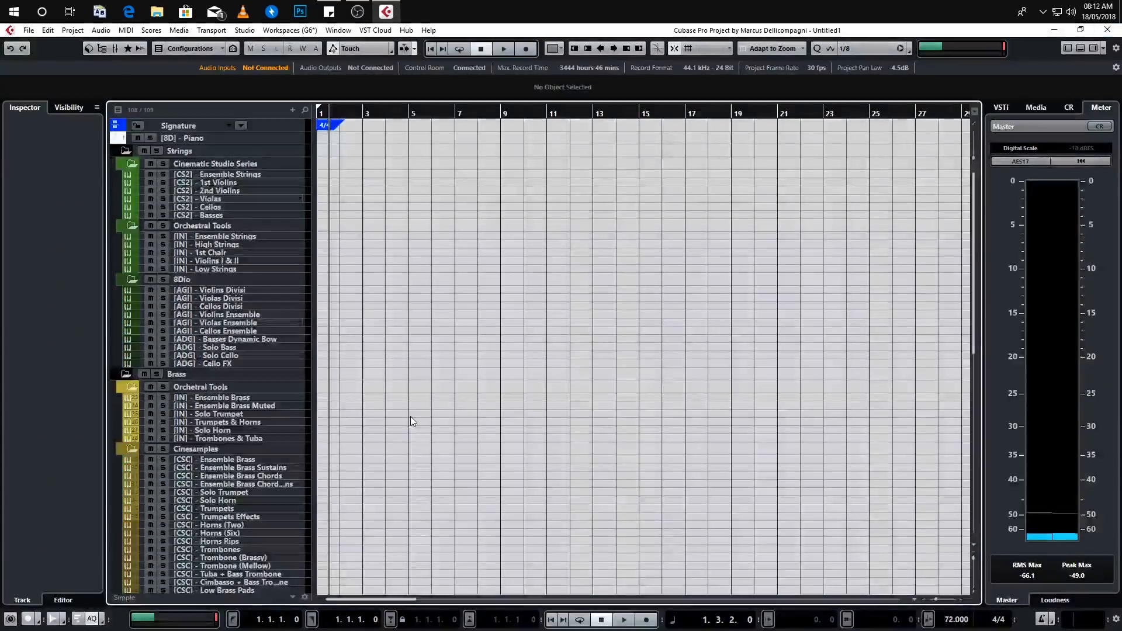
pyautogui.click(247, 190)
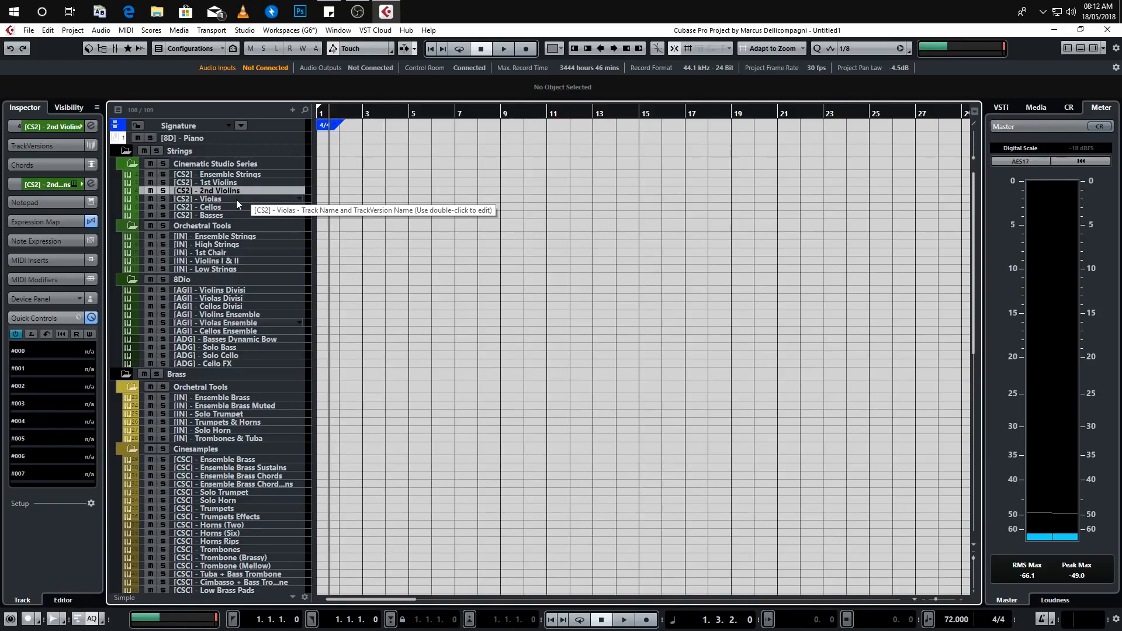
pyautogui.click(48, 279)
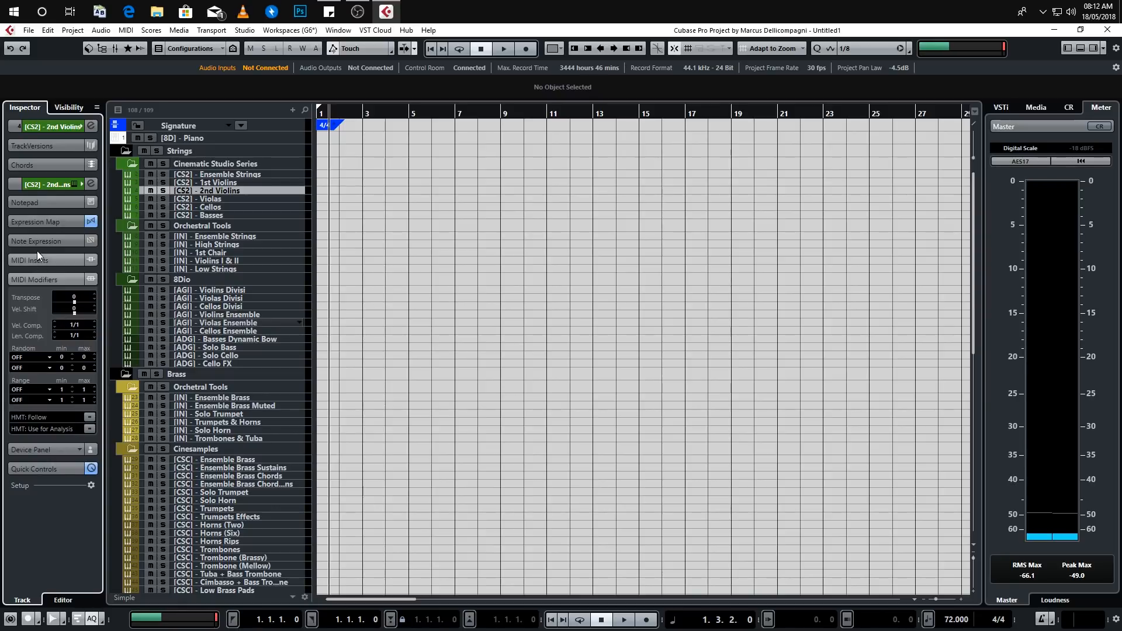
pyautogui.click(36, 261)
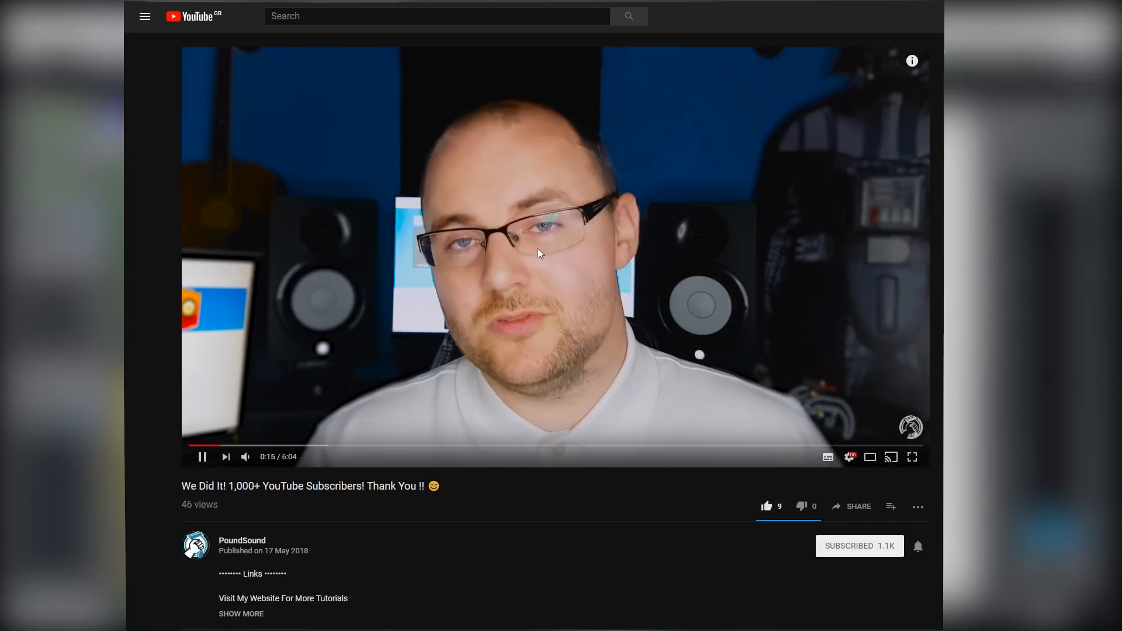
# Step: Switch to the YouTube video page and turn on notifications for the PoundSound channel
pyautogui.scroll(-3, 922, 469)
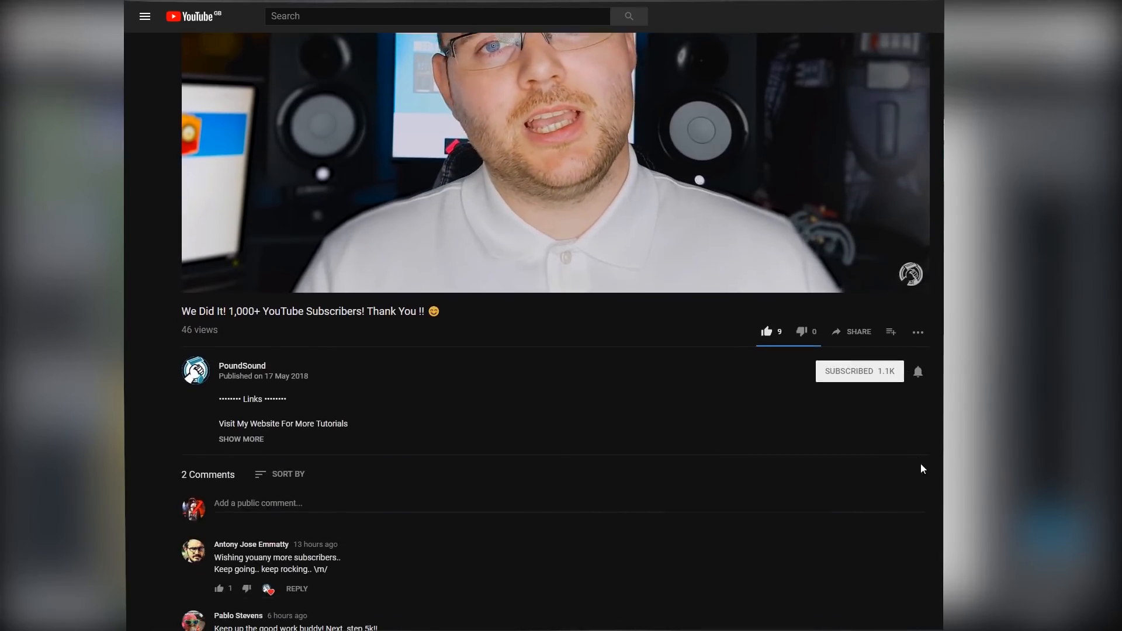
pyautogui.click(918, 373)
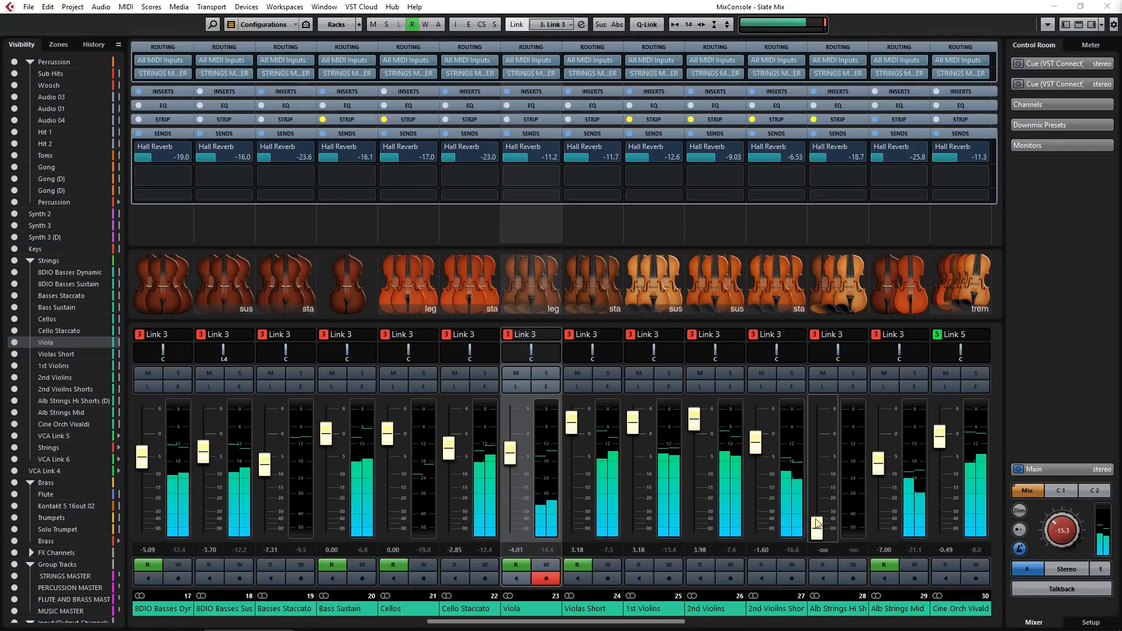
# Step: Switch to the Slate Mix MixConsole in Cubase and raise the Alb Strings Hi Shorts fader to about -8.6 dB
pyautogui.moveTo(816, 534); pyautogui.dragTo(818, 498)
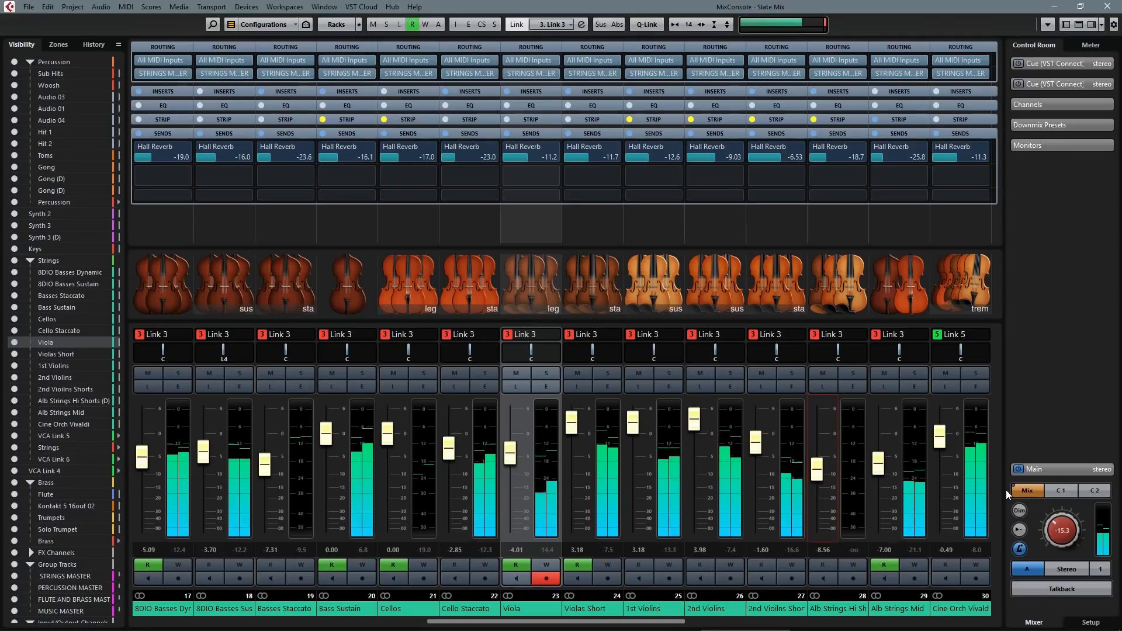